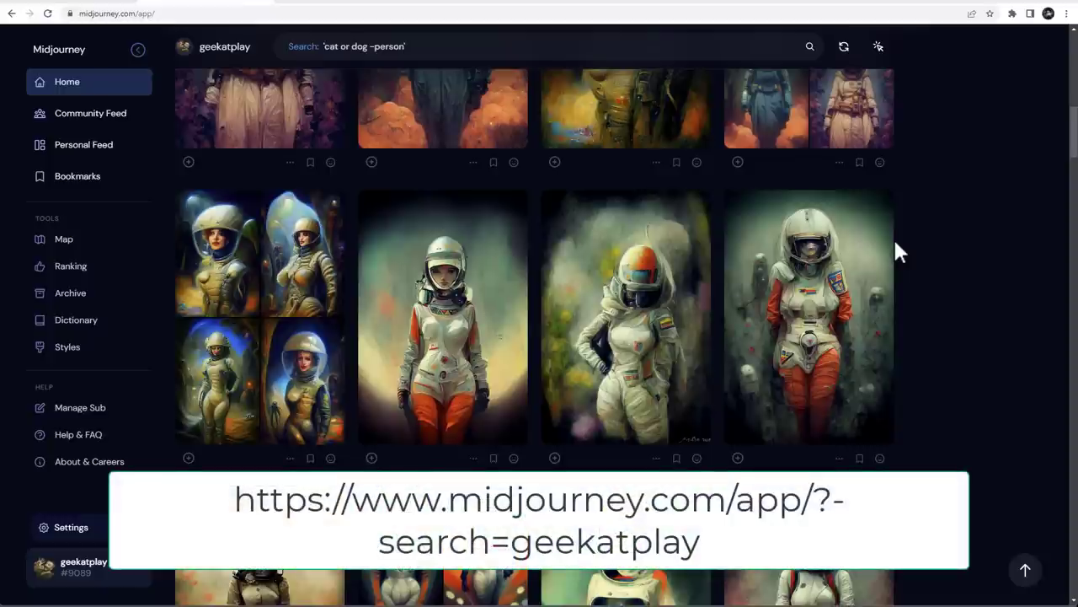
# Step: Scroll down through the astronaut generations in the profile gallery
pyautogui.scroll(-5, 868, 270)
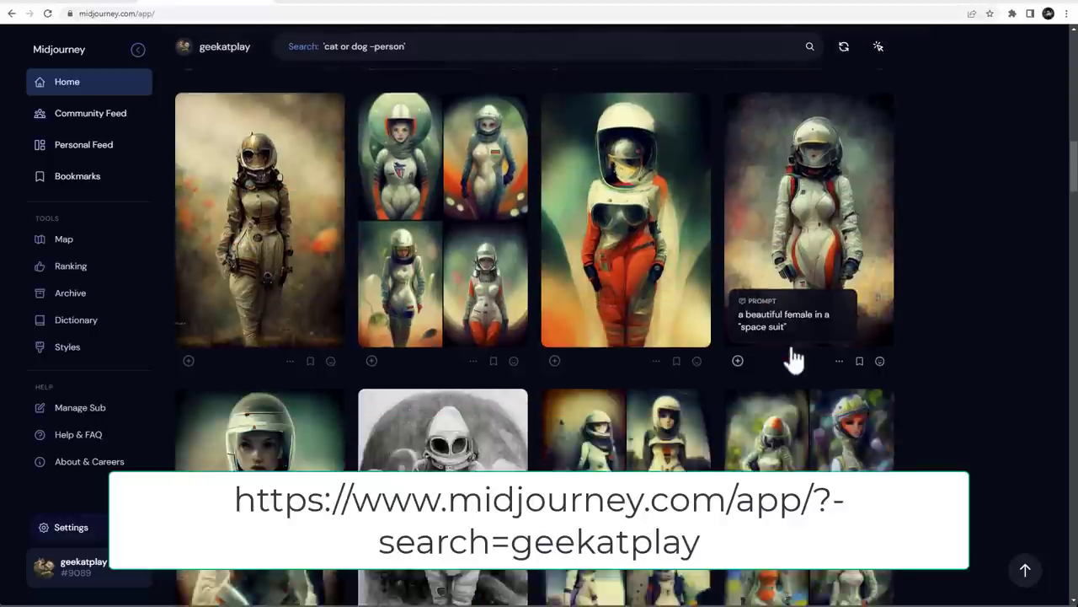
pyautogui.scroll(-3, 796, 358)
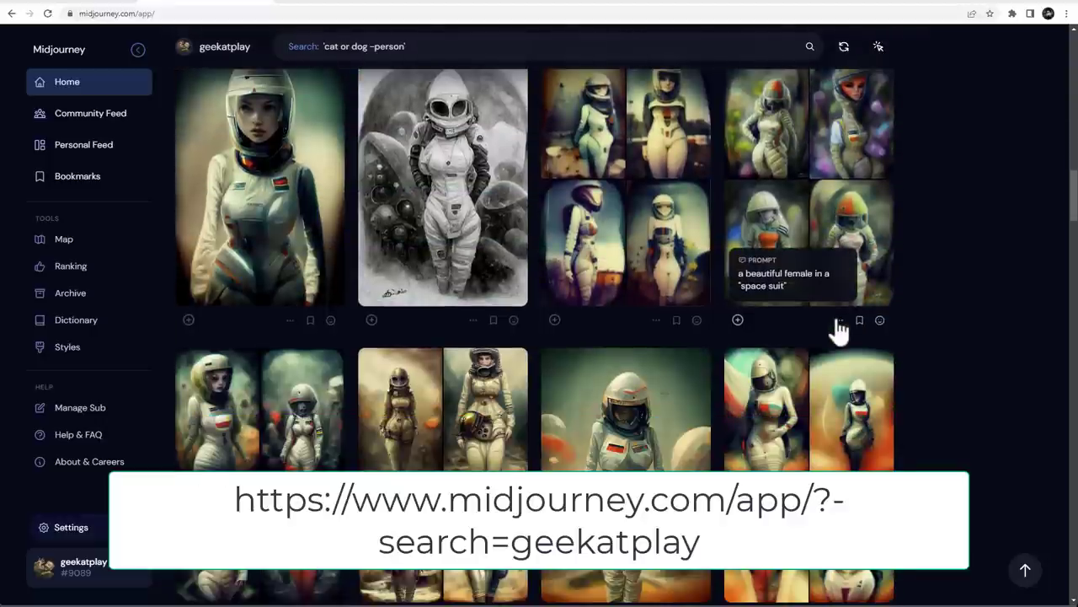
pyautogui.scroll(-2, 837, 332)
pyautogui.scroll(-2, 834, 333)
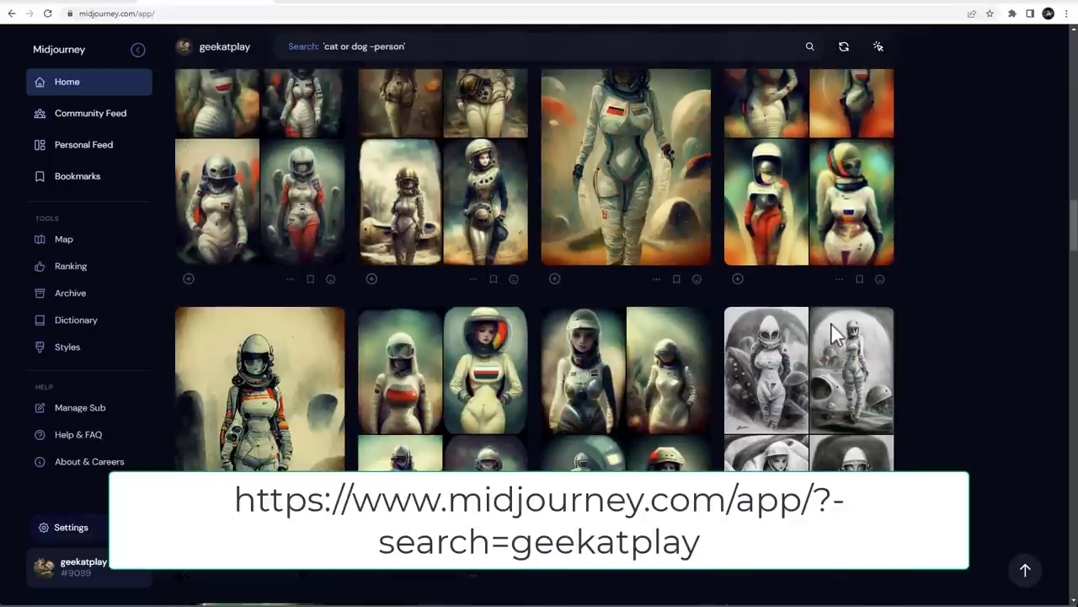
pyautogui.scroll(-10, 832, 333)
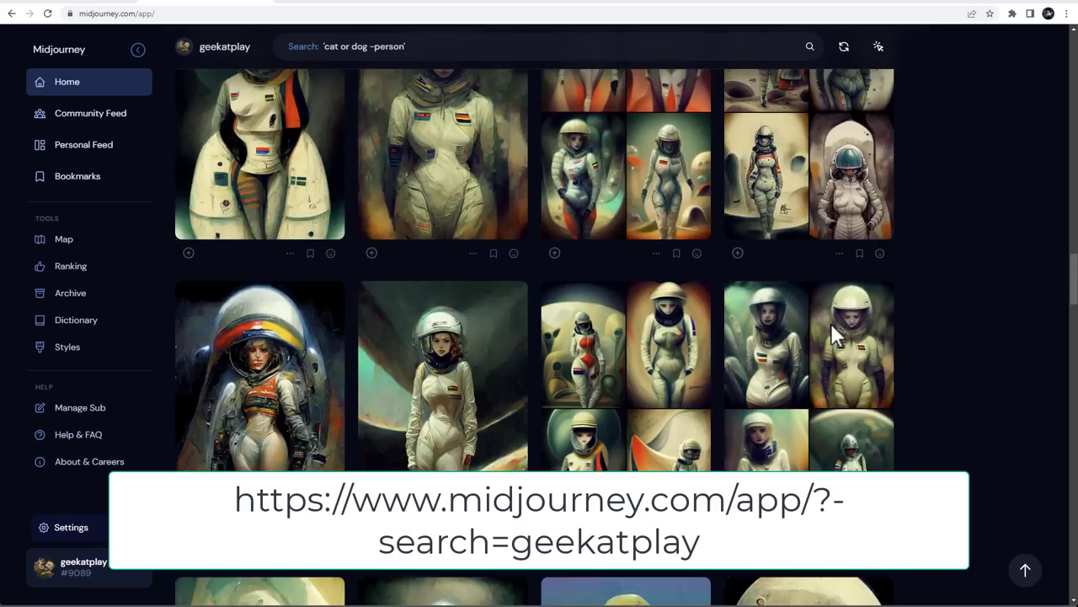
pyautogui.scroll(-10, 834, 335)
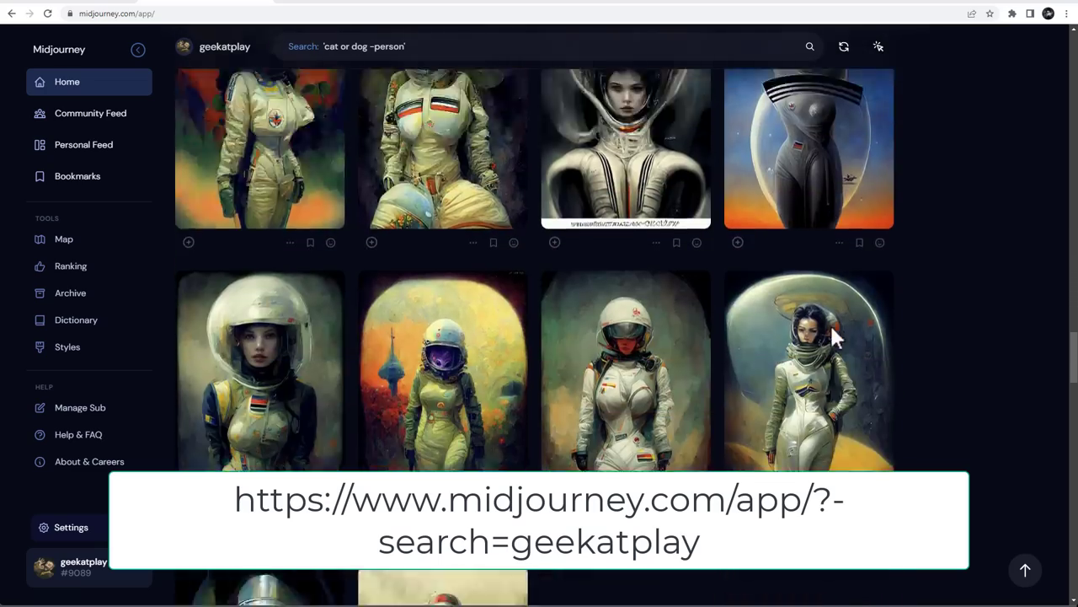
pyautogui.scroll(-10, 833, 340)
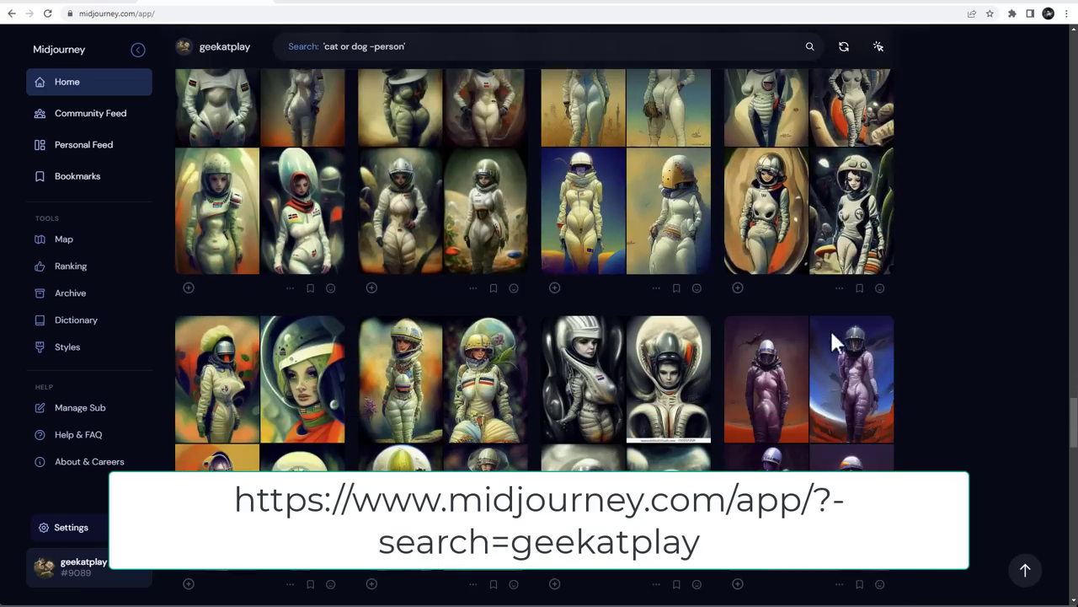
pyautogui.scroll(-10, 833, 340)
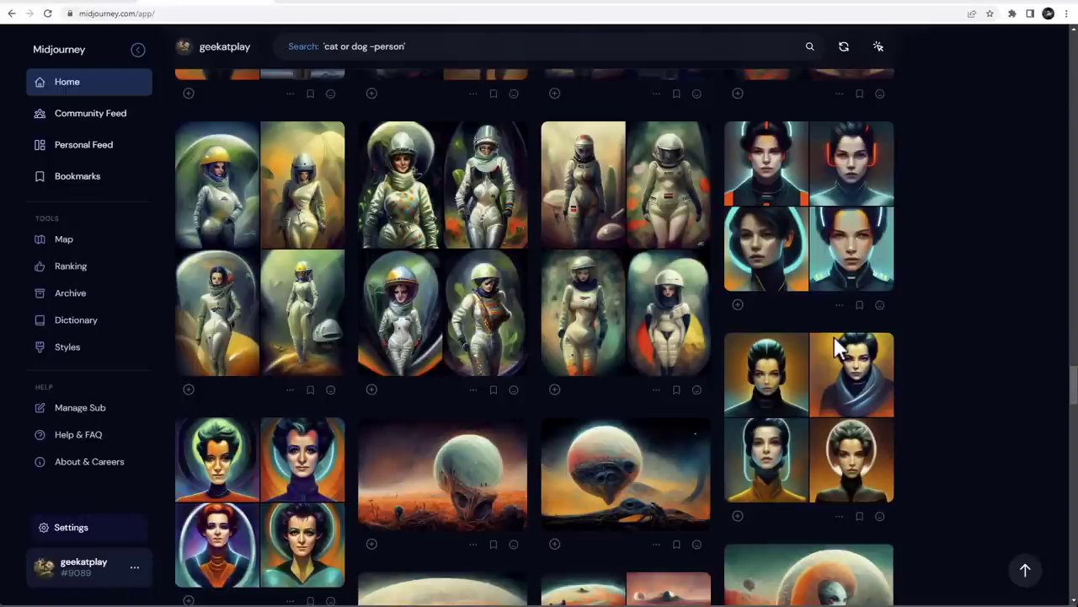
# Step: Scroll back up to the profile header, job totals and sort bar
pyautogui.scroll(5, 761, 355)
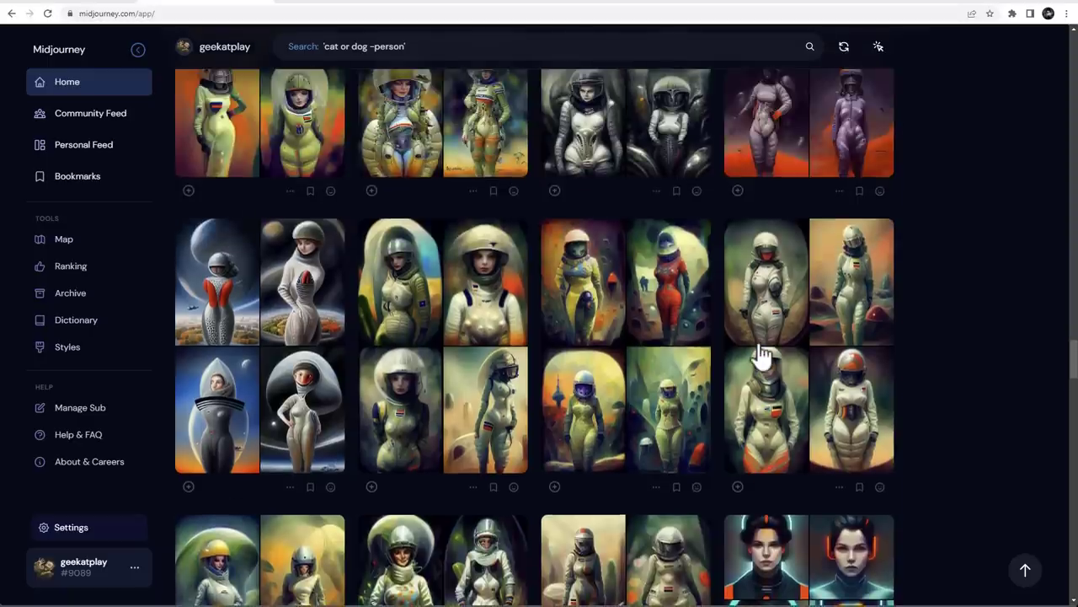
pyautogui.scroll(4, 760, 355)
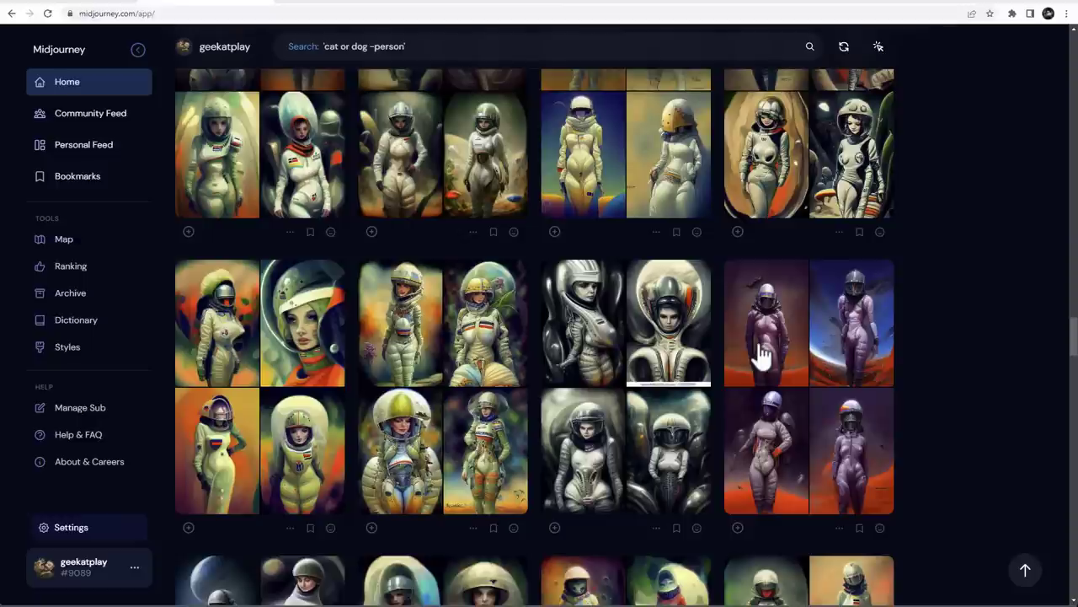
pyautogui.scroll(3, 761, 356)
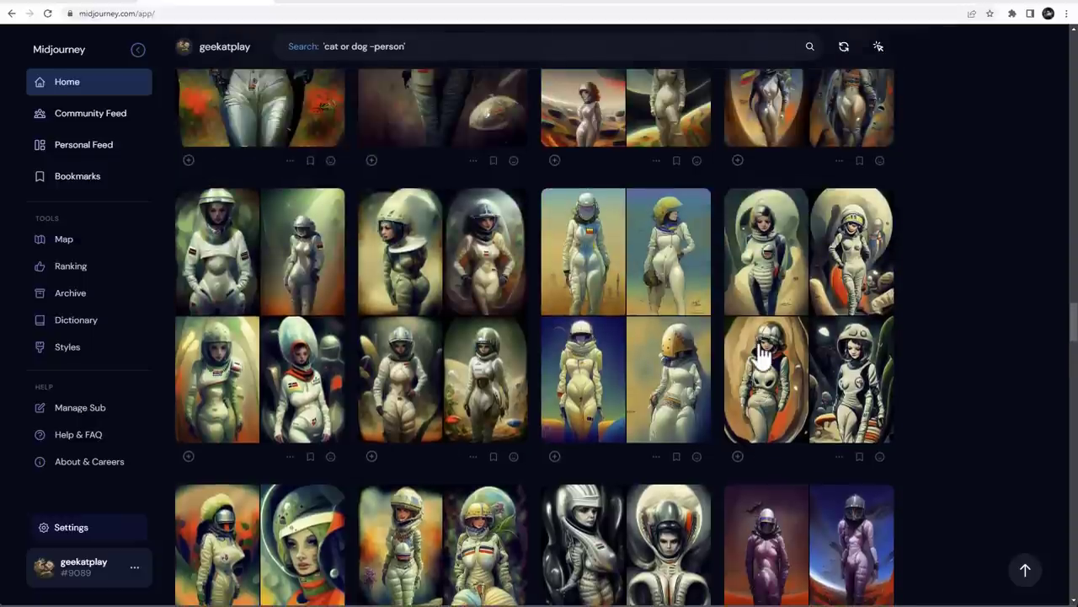
pyautogui.scroll(8, 761, 356)
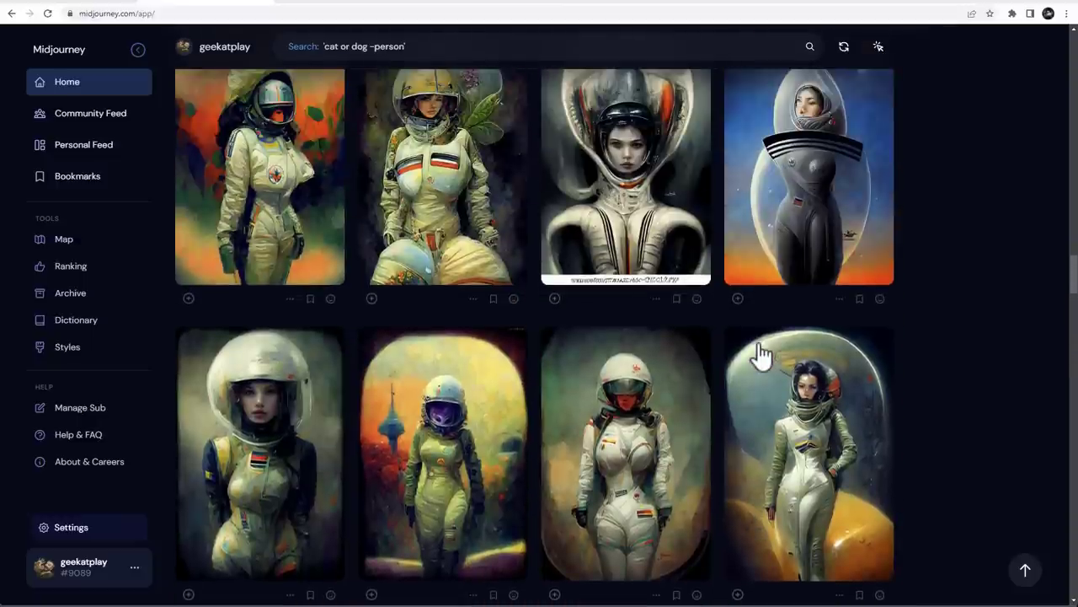
pyautogui.scroll(10, 761, 356)
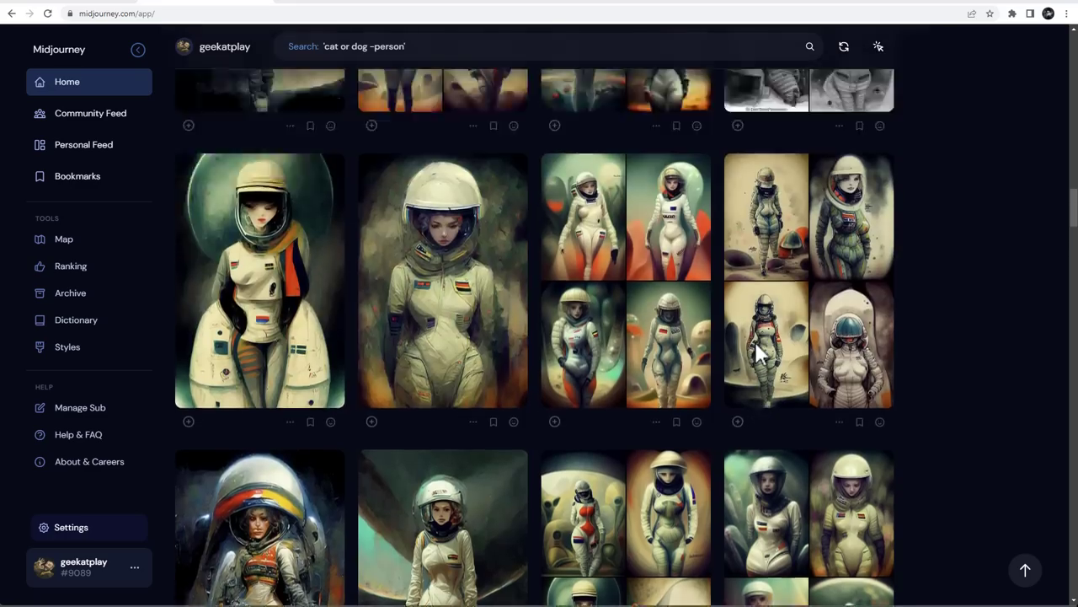
pyautogui.scroll(10, 755, 345)
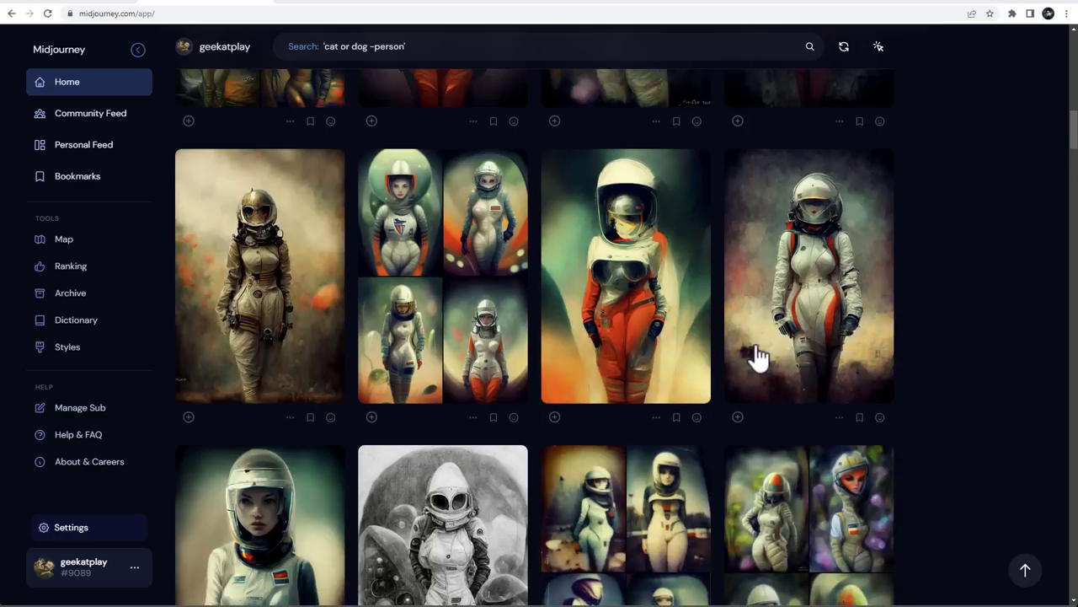
pyautogui.scroll(10, 755, 355)
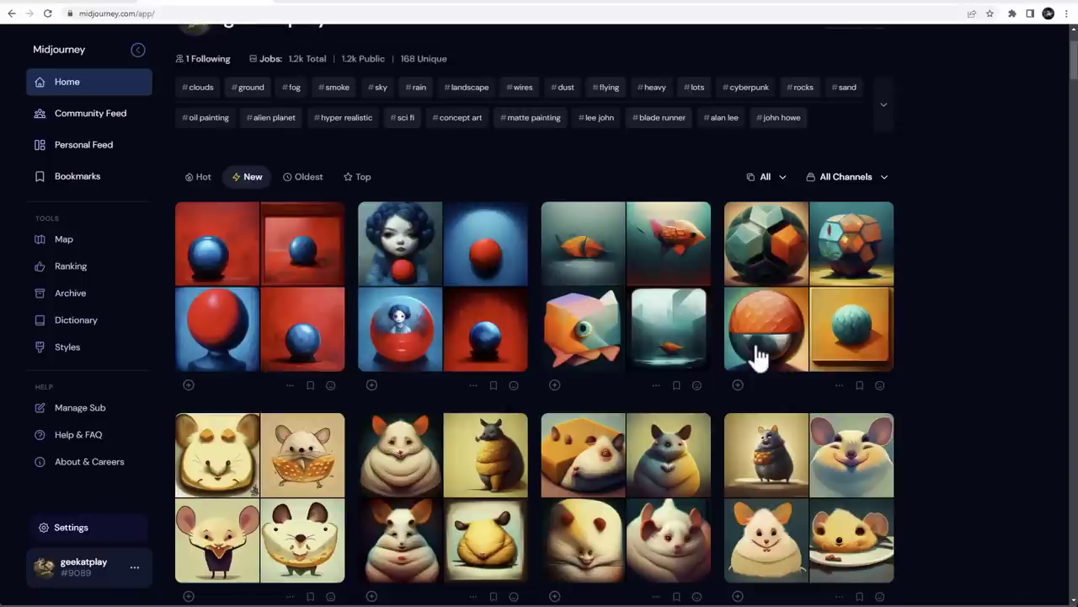
# Step: Leave the profile gallery for the Discord conversation with the Midjourney Bot
pyautogui.scroll(2, 758, 355)
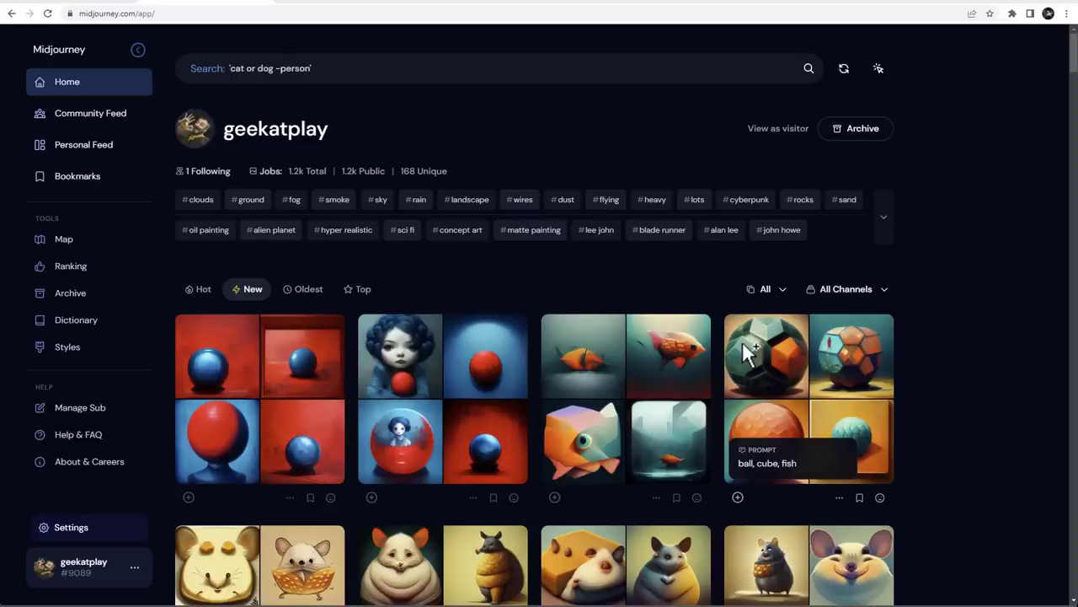
pyautogui.scroll(-3, 744, 348)
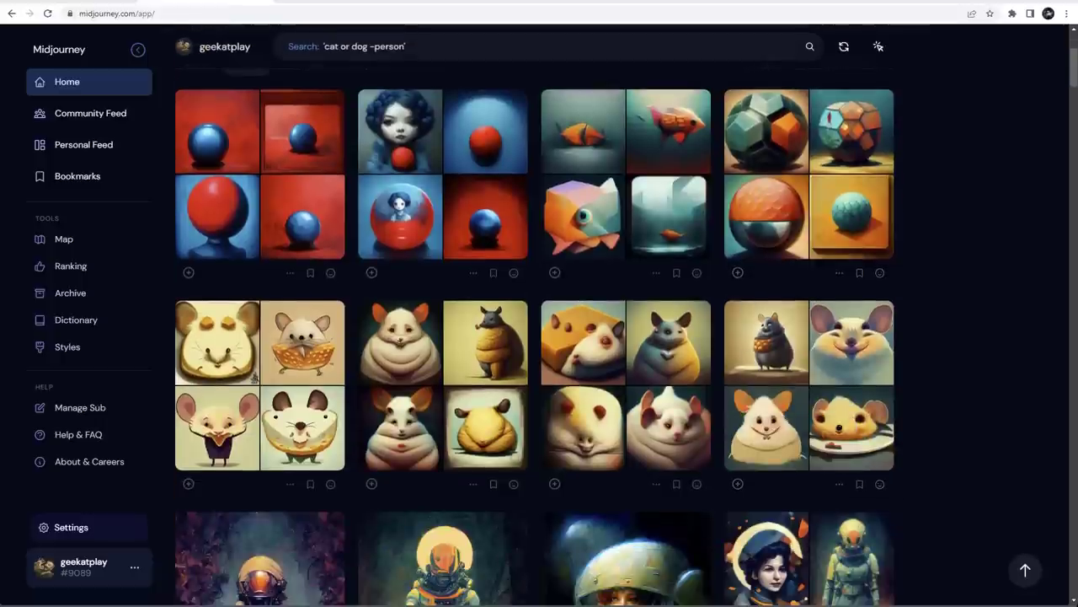
pyautogui.hotkey('ctrl', 'Tab')
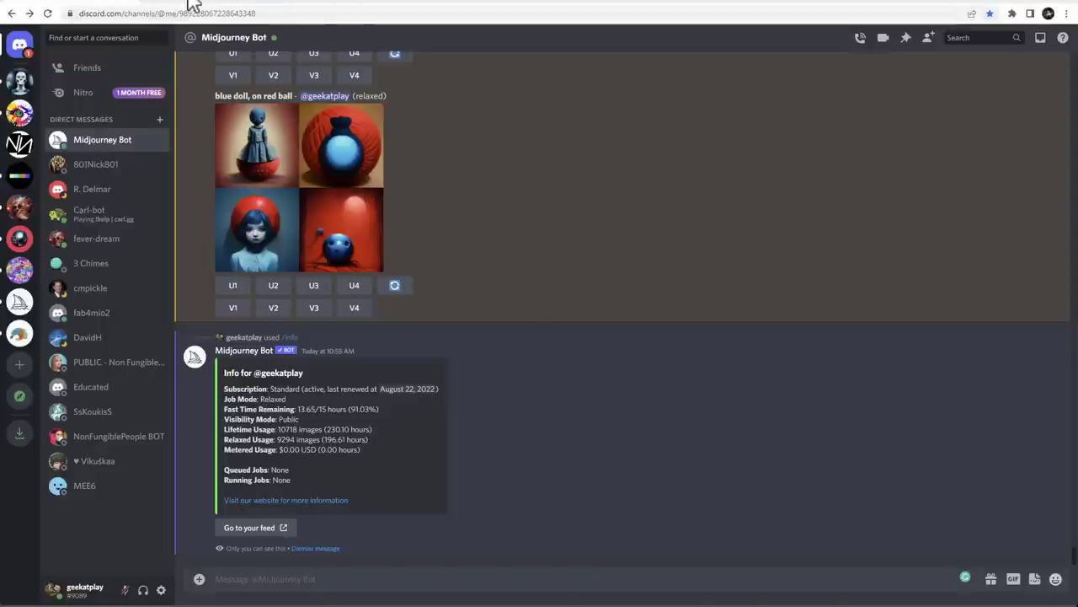
# Step: Bring the Midjourney gallery back up and display a generation card's prompt
pyautogui.click(191, 5)
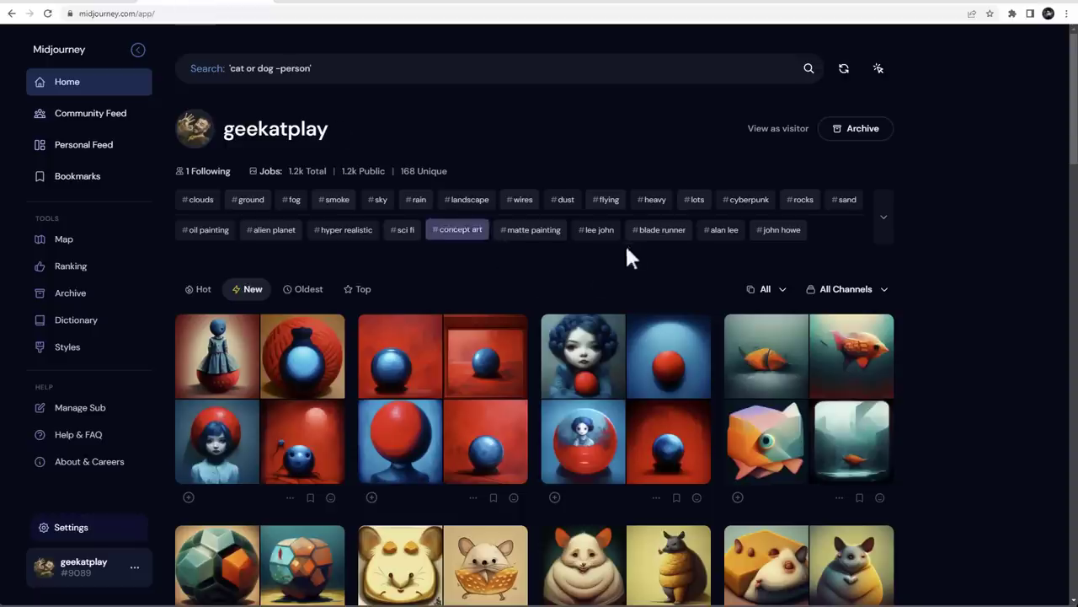
pyautogui.scroll(-4, 626, 337)
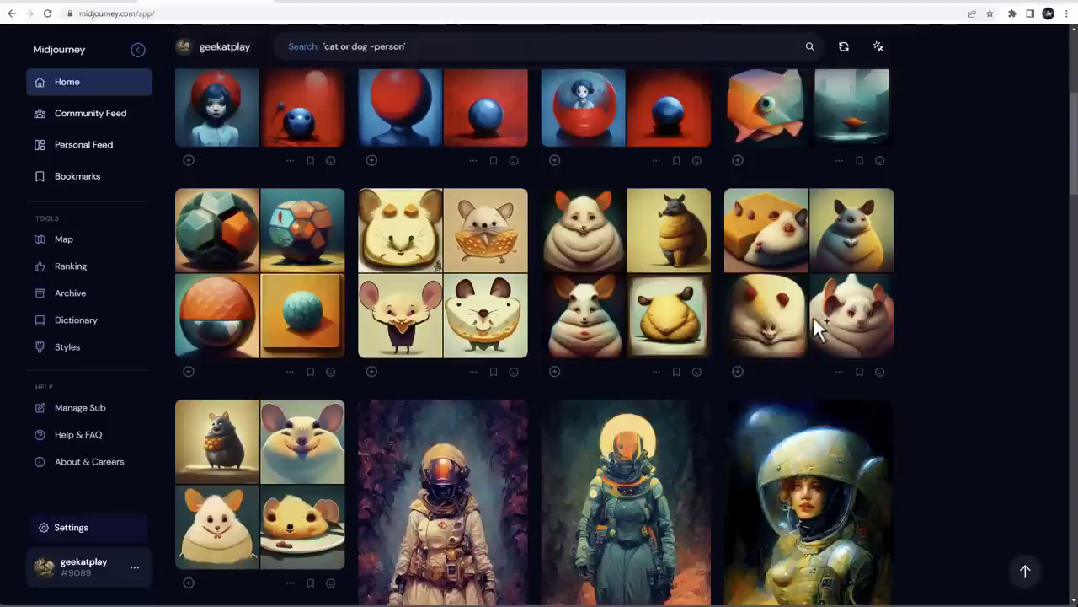
pyautogui.moveTo(881, 290)
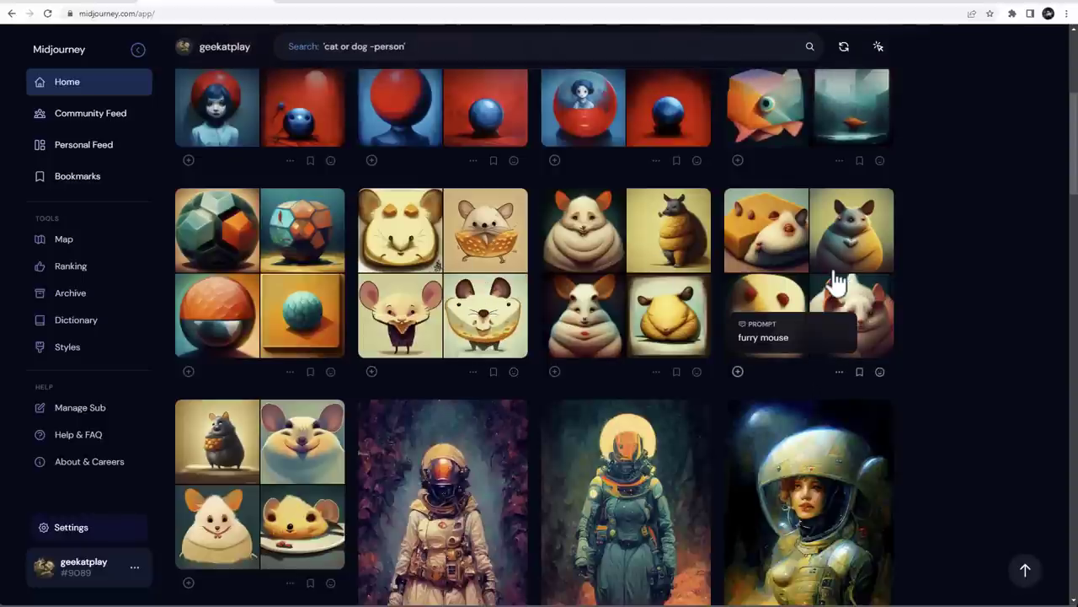
pyautogui.scroll(-3, 834, 274)
pyautogui.scroll(3, 833, 281)
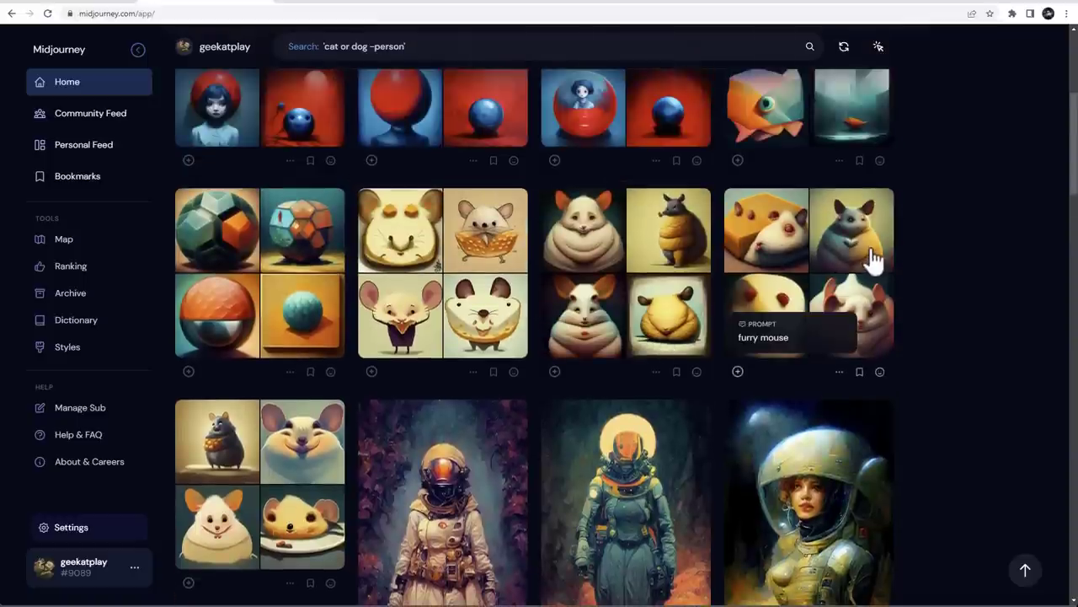
# Step: Scroll further through the mouse and astronaut generations, checking another card's prompt
pyautogui.scroll(-8, 874, 261)
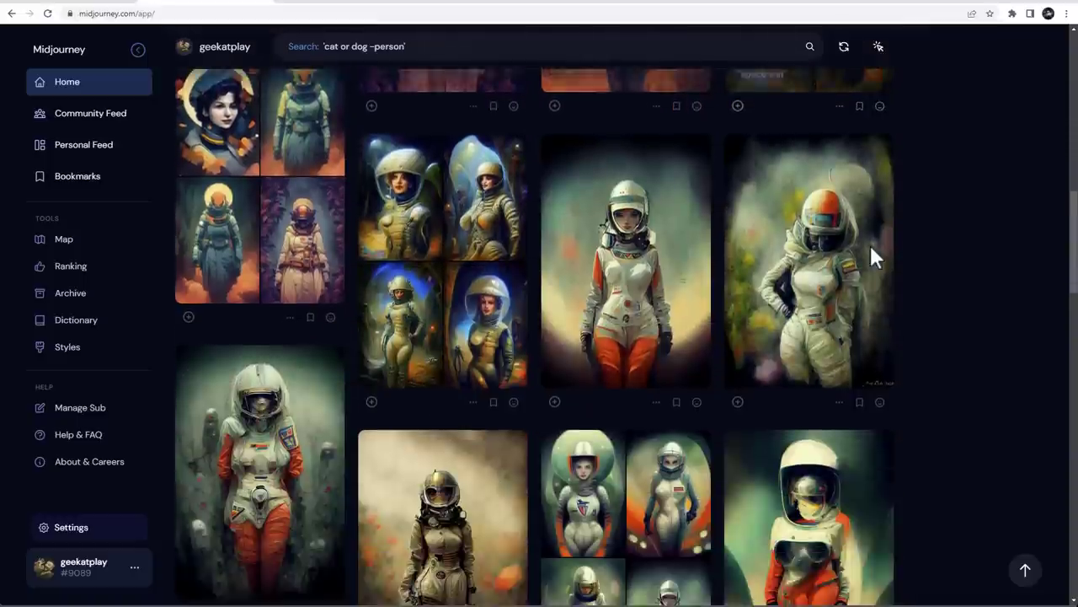
pyautogui.scroll(-12, 870, 253)
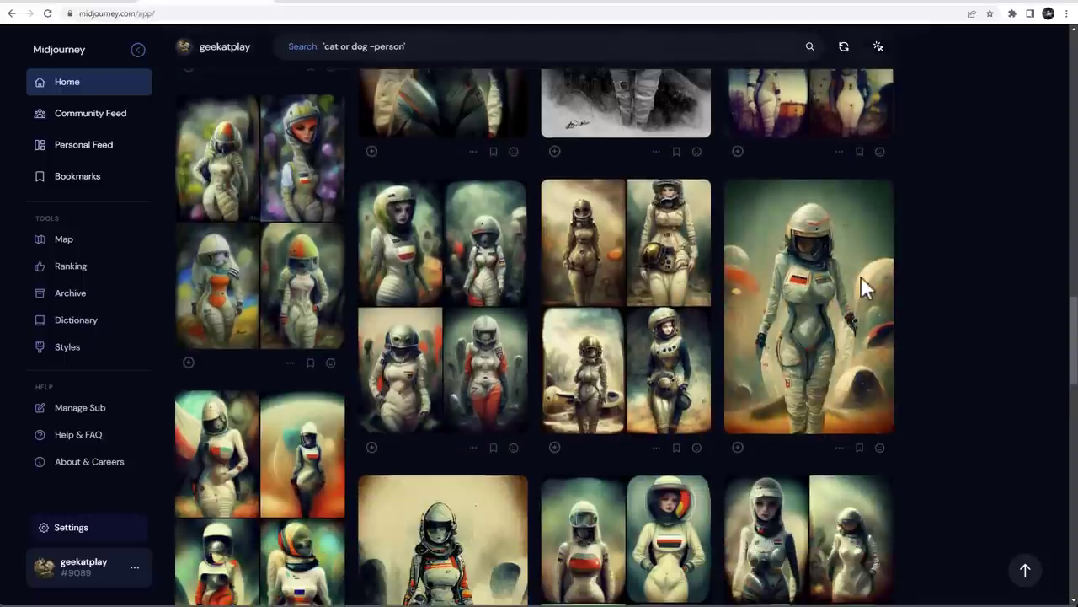
pyautogui.scroll(-10, 860, 273)
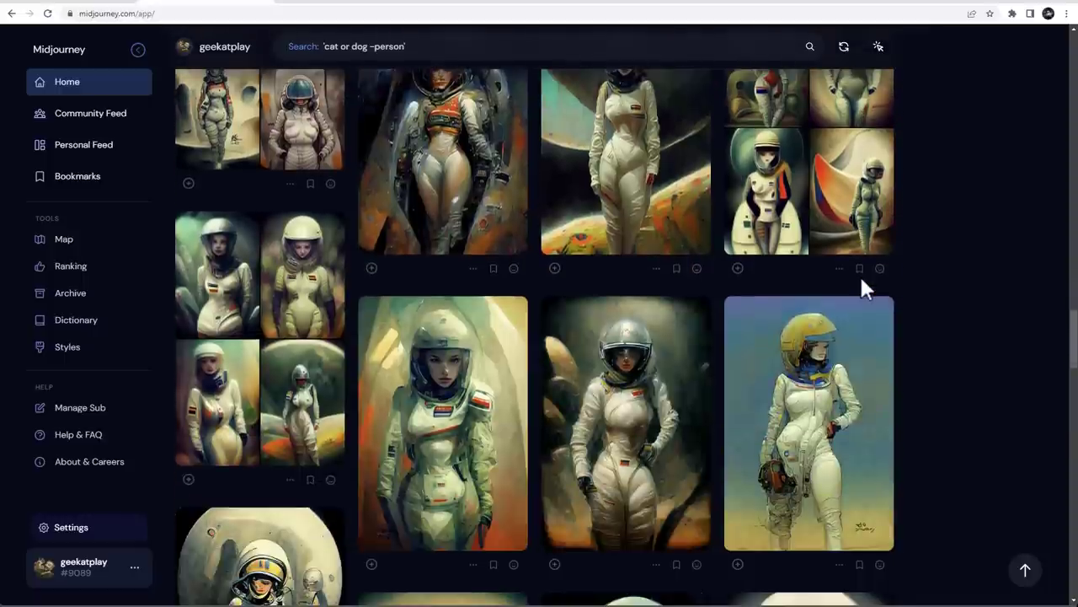
pyautogui.scroll(-10, 859, 274)
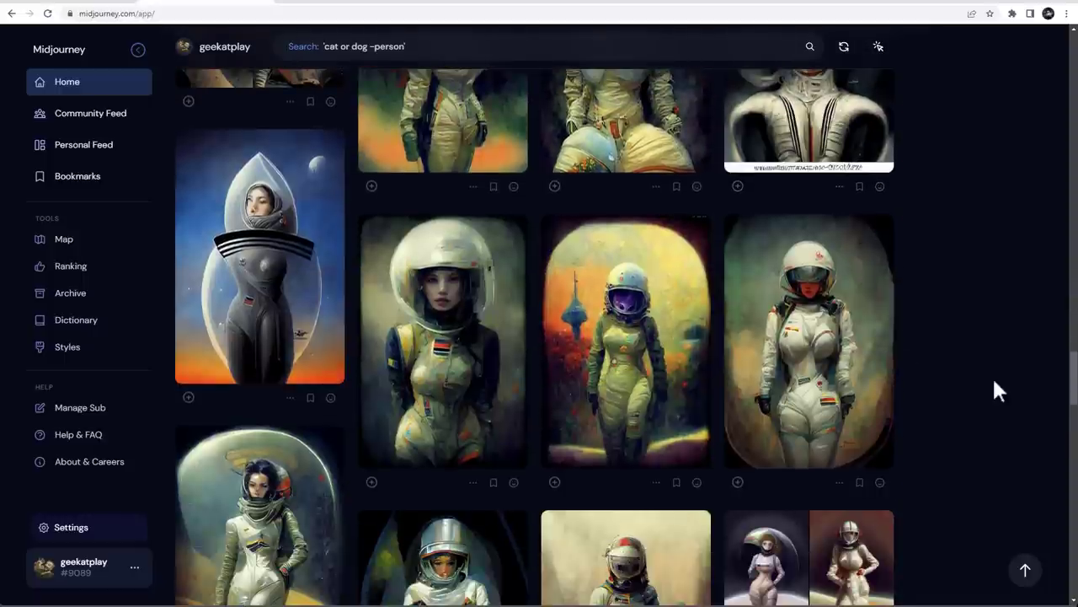
pyautogui.scroll(-10, 953, 379)
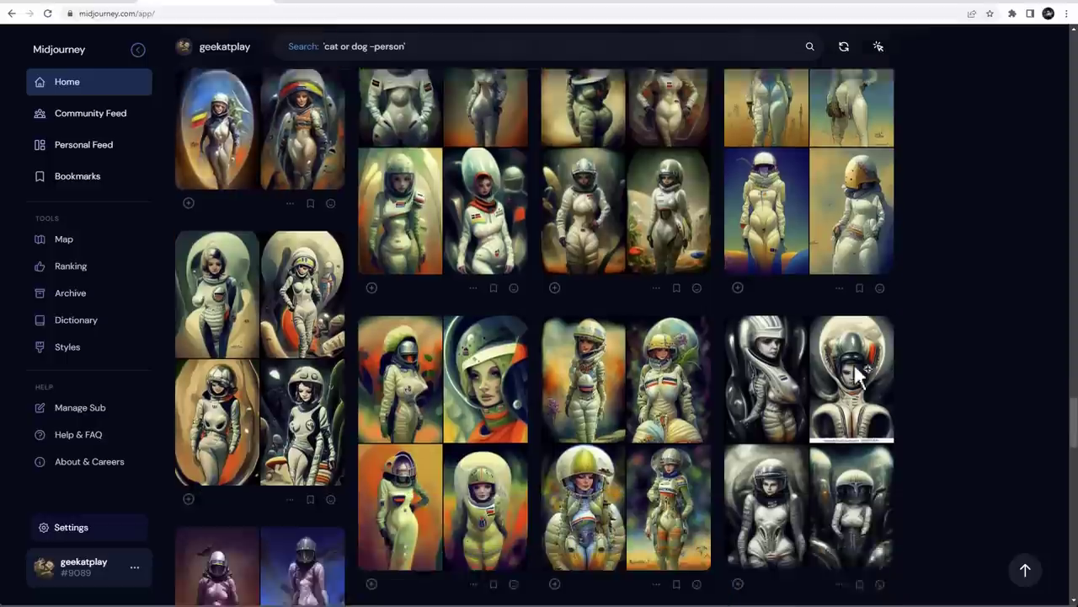
pyautogui.scroll(-10, 857, 376)
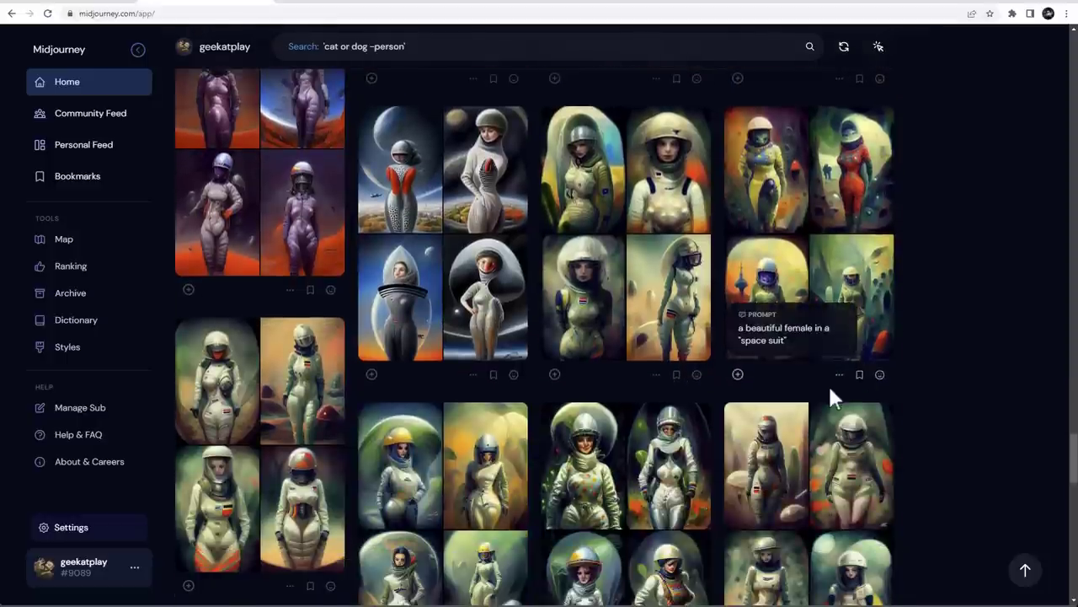
pyautogui.scroll(-5, 830, 386)
pyautogui.scroll(5, 830, 386)
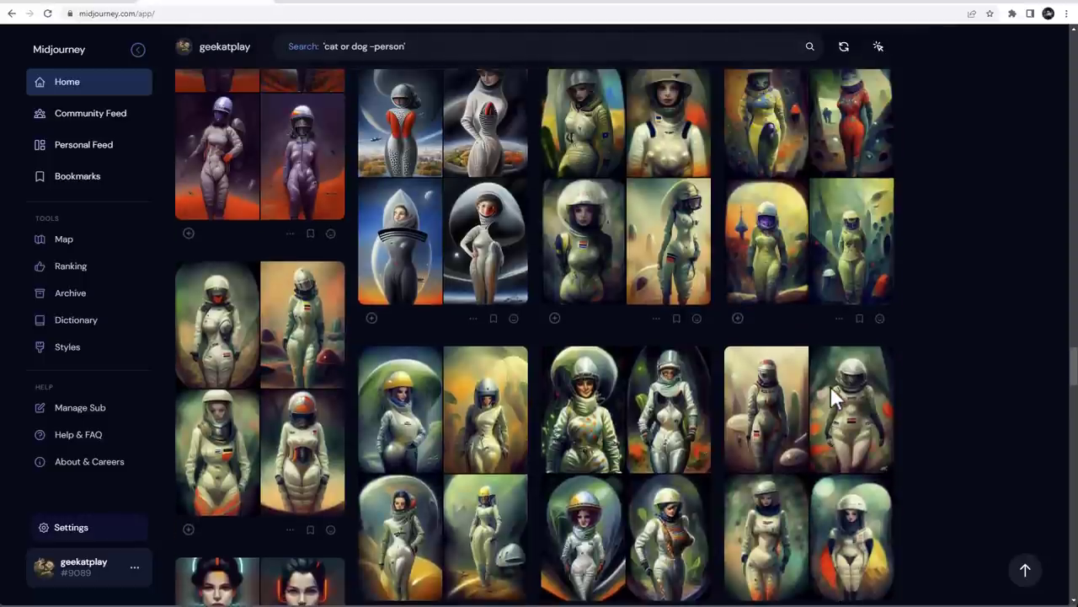
pyautogui.moveTo(831, 386)
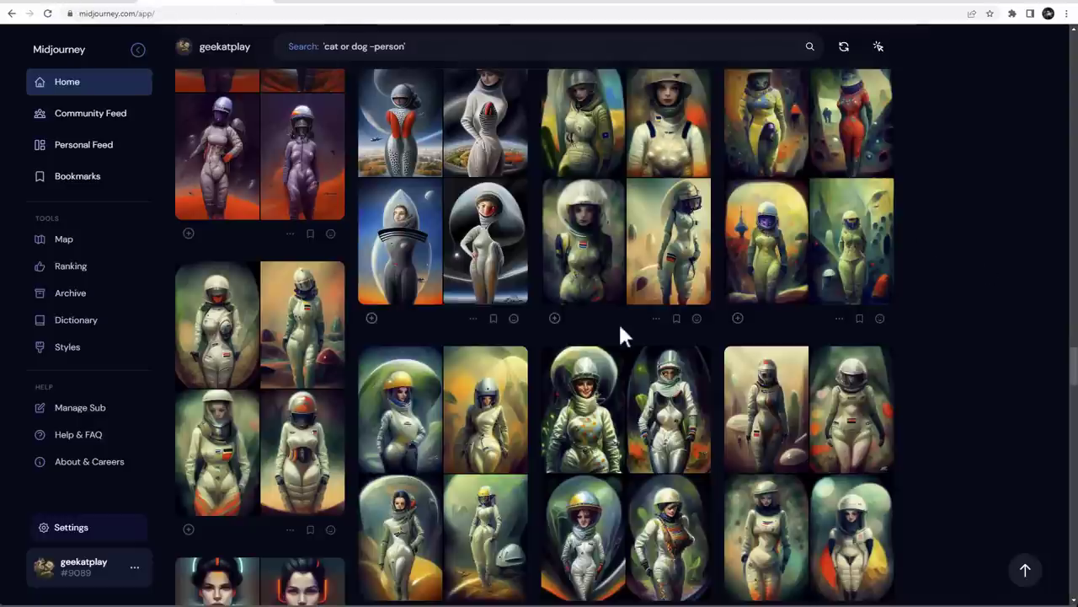
pyautogui.scroll(-10, 618, 322)
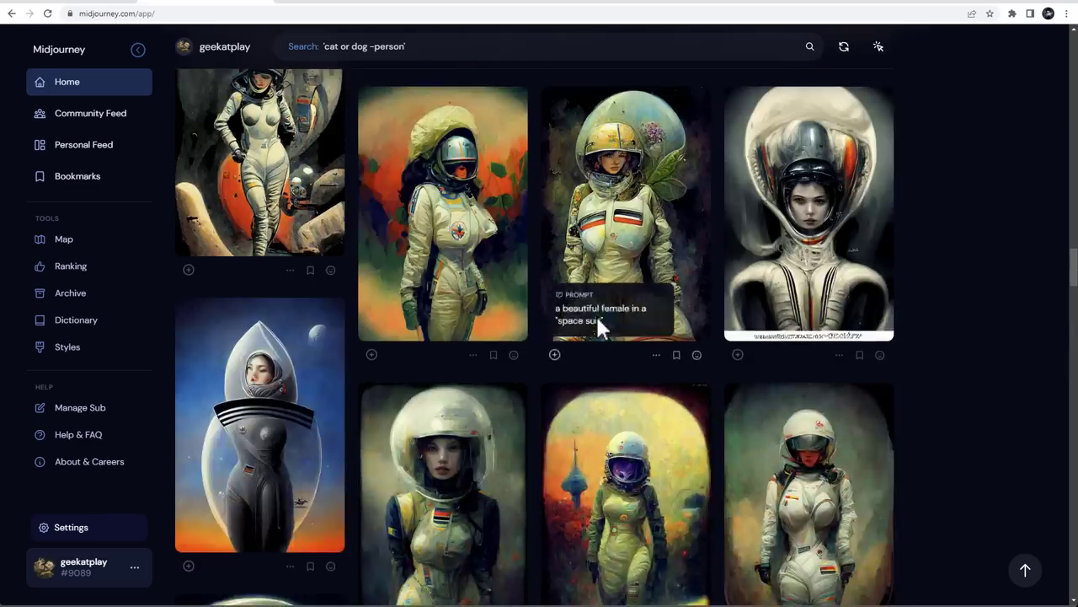
pyautogui.scroll(-10, 597, 315)
# Step: In the Midjourney Bot chat, try /imagine, erase it, and start typing /set for settings
pyautogui.click(84, 3)
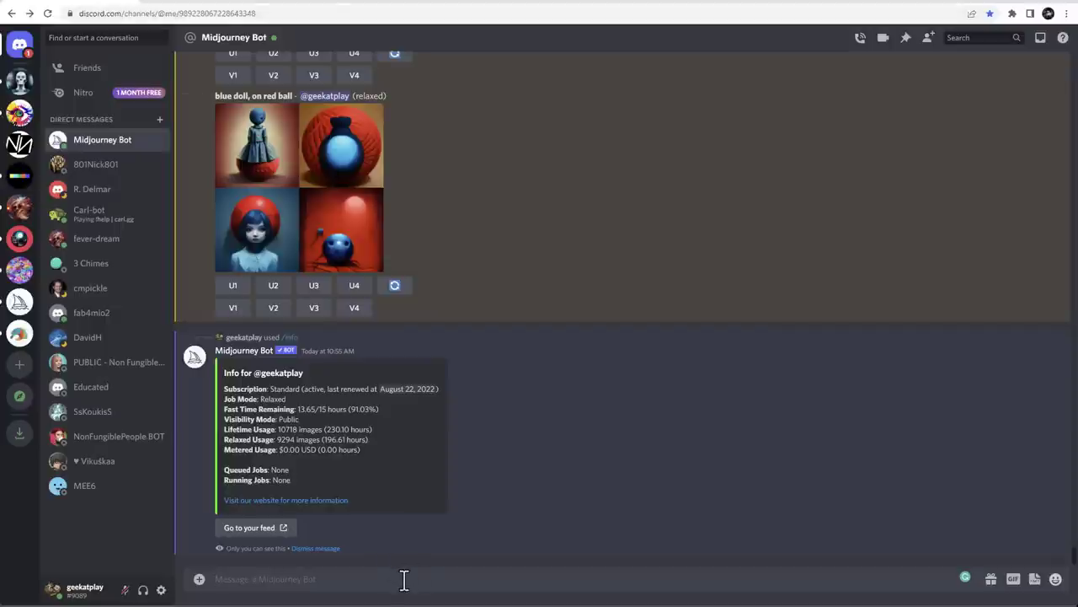
pyautogui.click(404, 580)
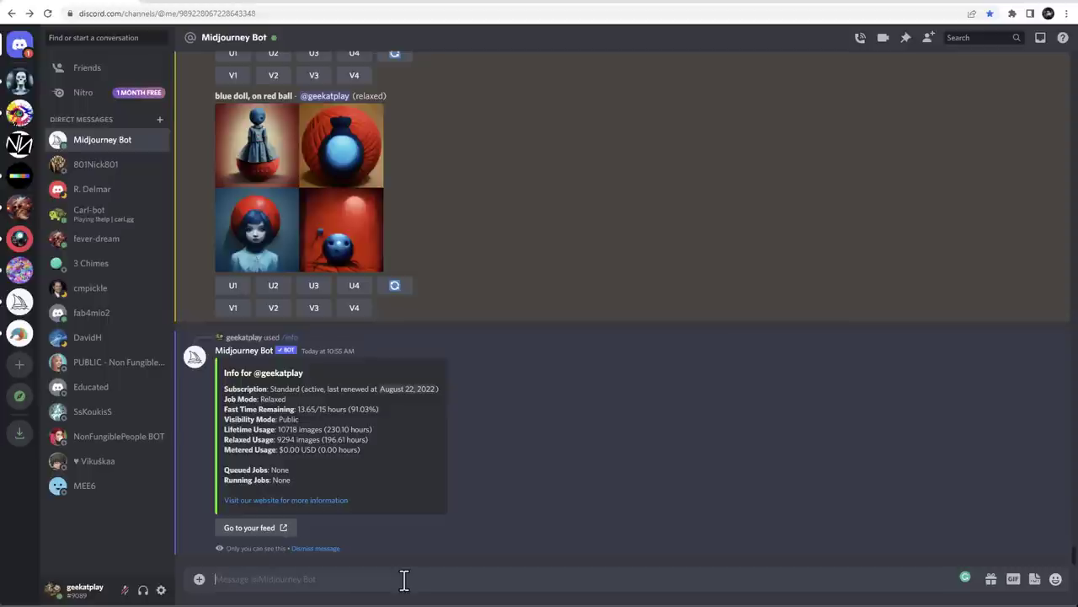
pyautogui.write('/im')
pyautogui.press('Tab')
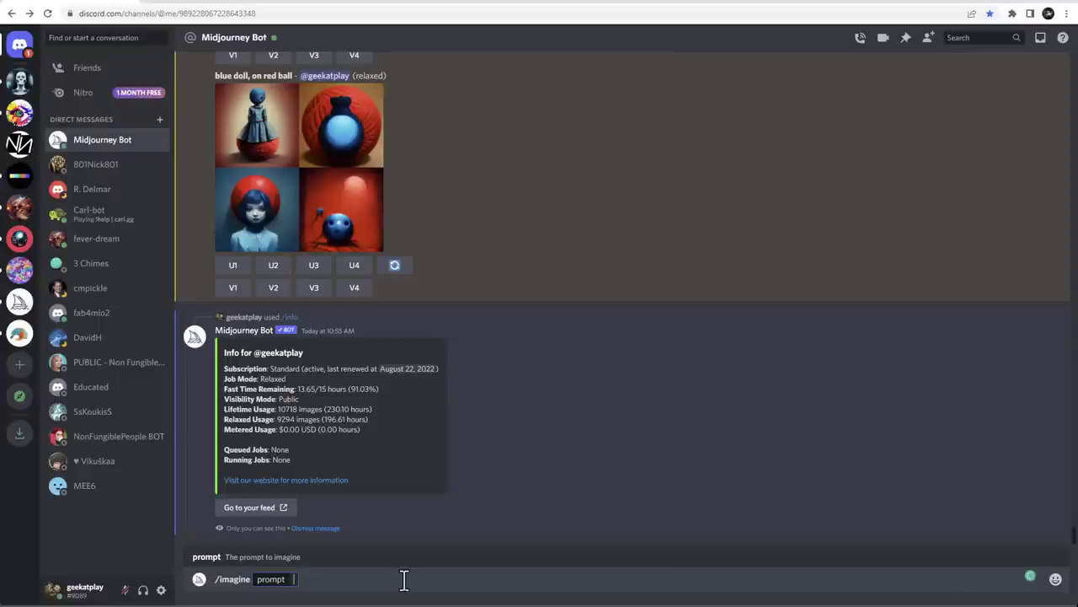
pyautogui.press('BackSpace')
pyautogui.press('BackSpace')
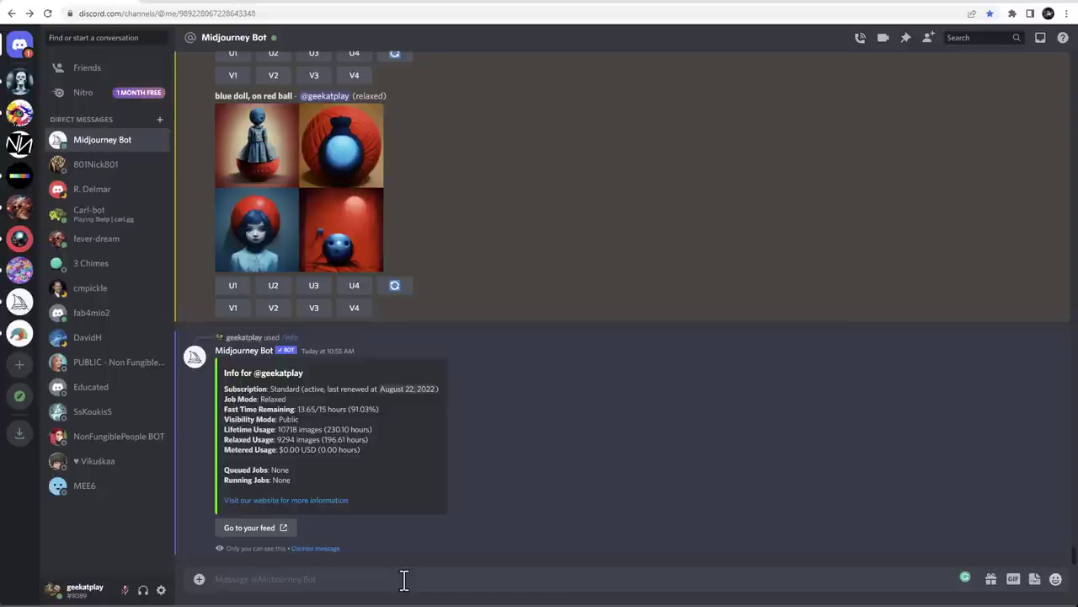
pyautogui.write('/set')
# Step: Send the /settings command to the Midjourney Bot
pyautogui.press('Return')
pyautogui.press('Return')
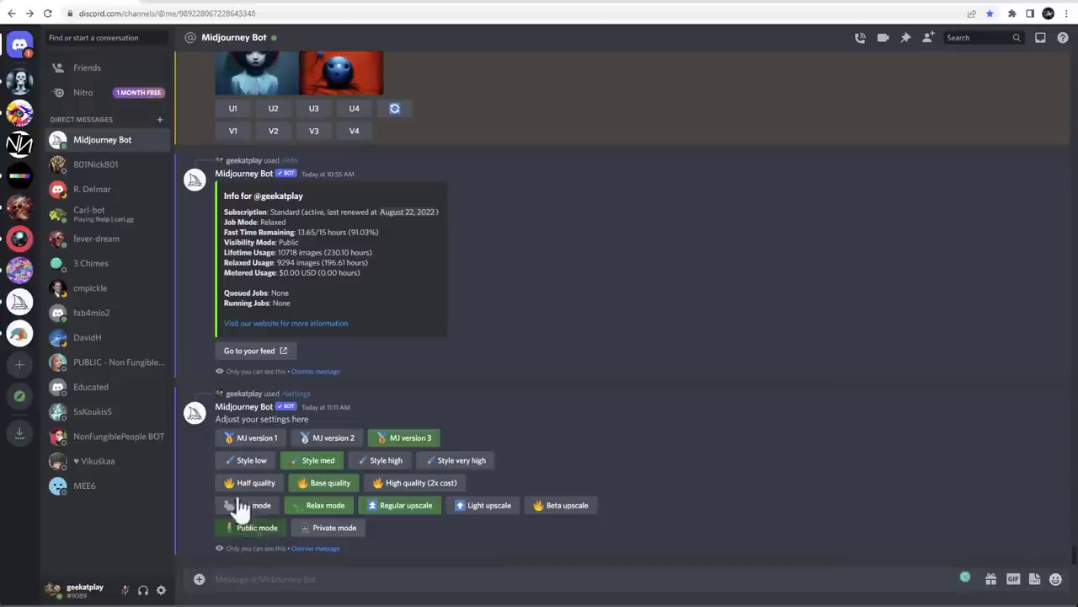
# Step: Open your personal feed on the Midjourney website via 'Go to your feed'
pyautogui.click(253, 351)
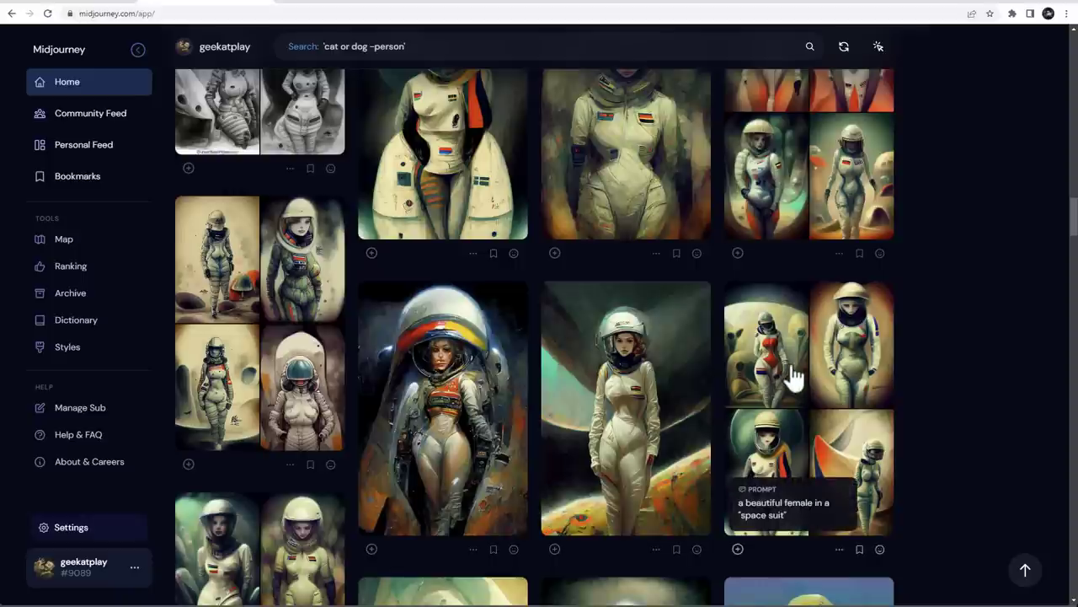
pyautogui.scroll(10, 794, 378)
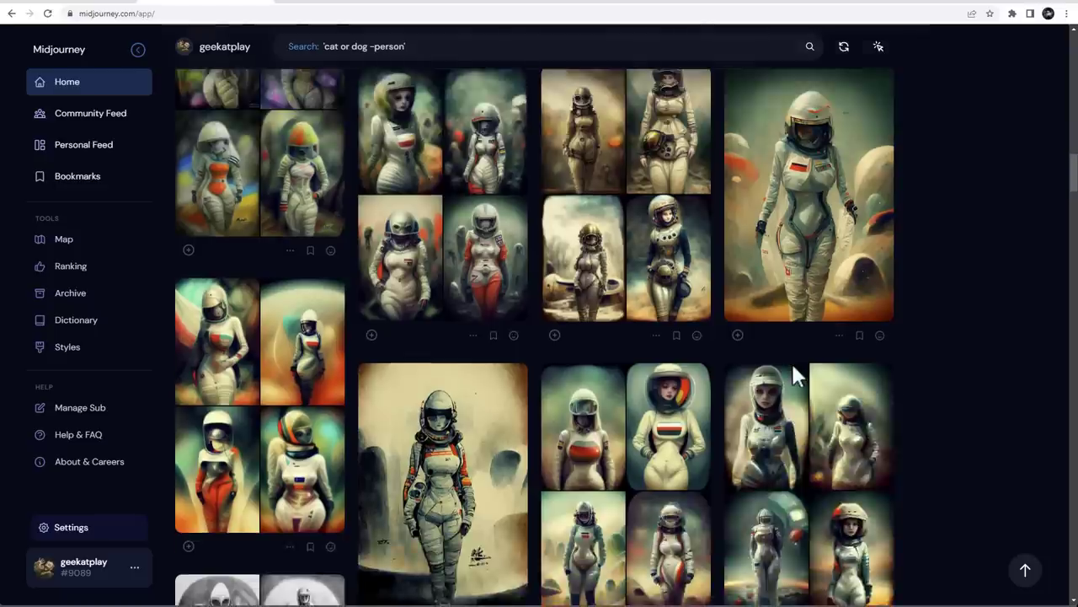
pyautogui.scroll(10, 787, 375)
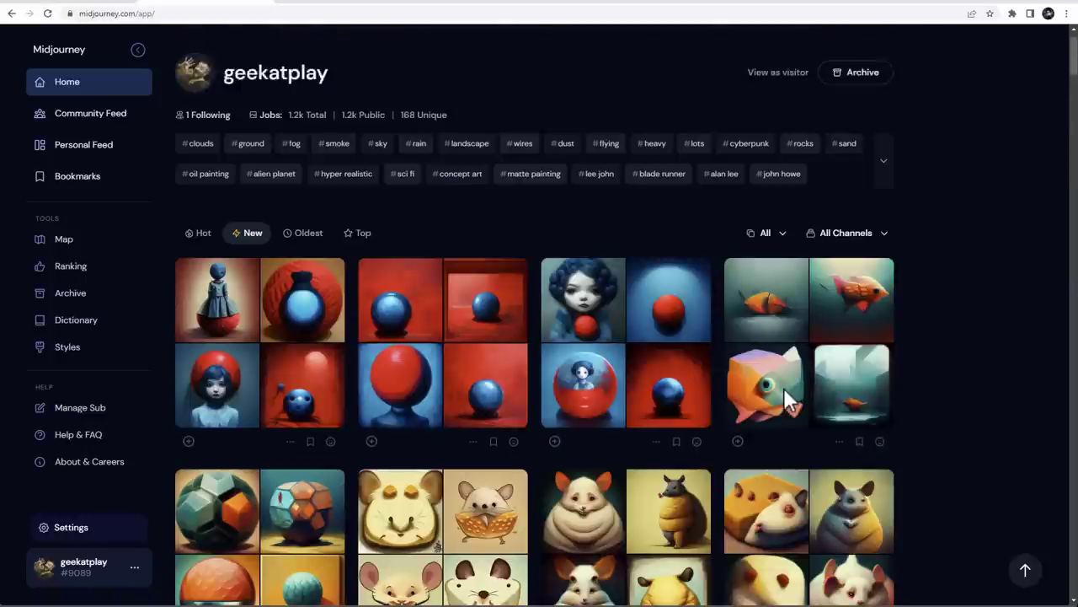
pyautogui.scroll(-3, 783, 385)
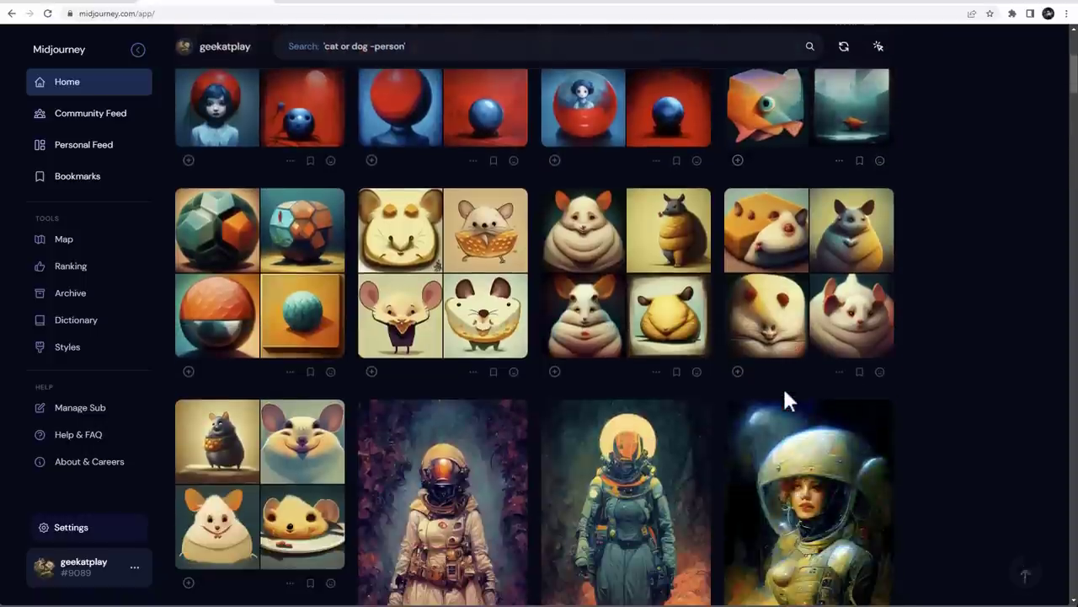
pyautogui.click(656, 371)
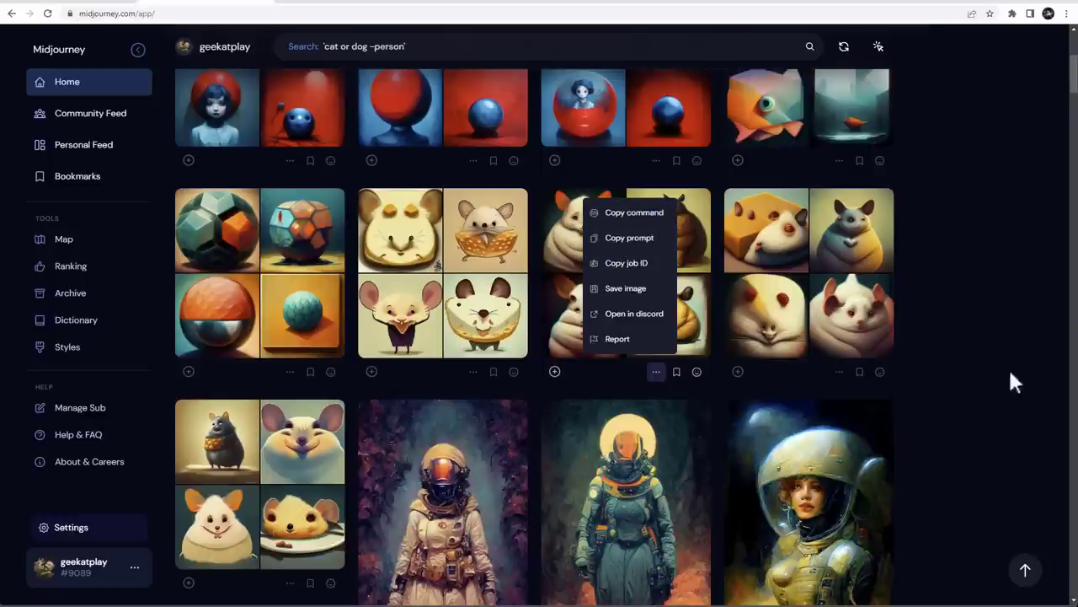
pyautogui.click(970, 386)
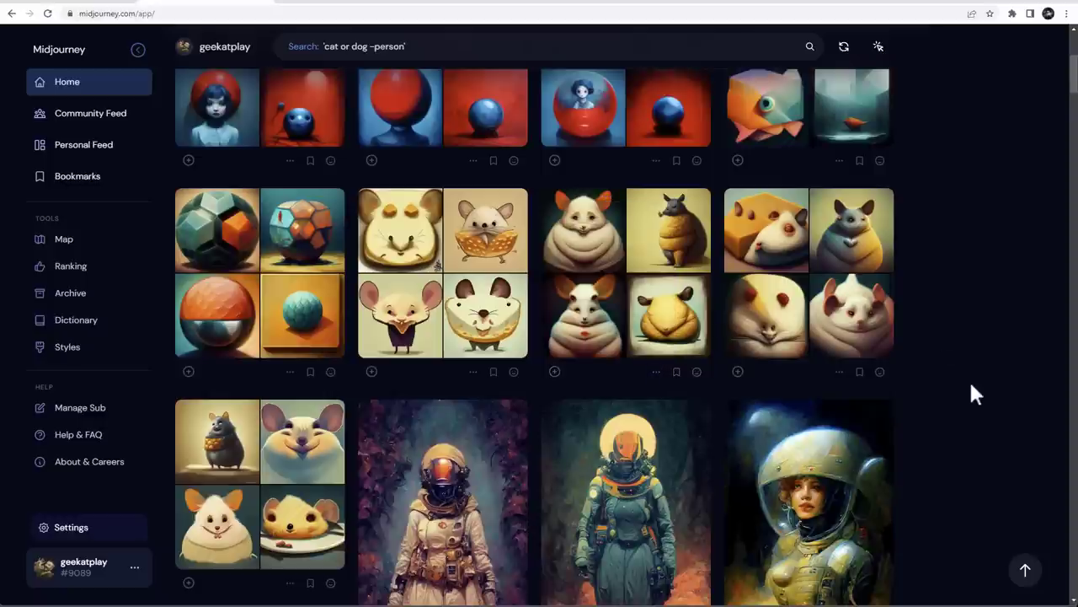
# Step: In the Midjourney Bot chat, send an empty /prefer suffix command to clear the suffix
pyautogui.click(83, 4)
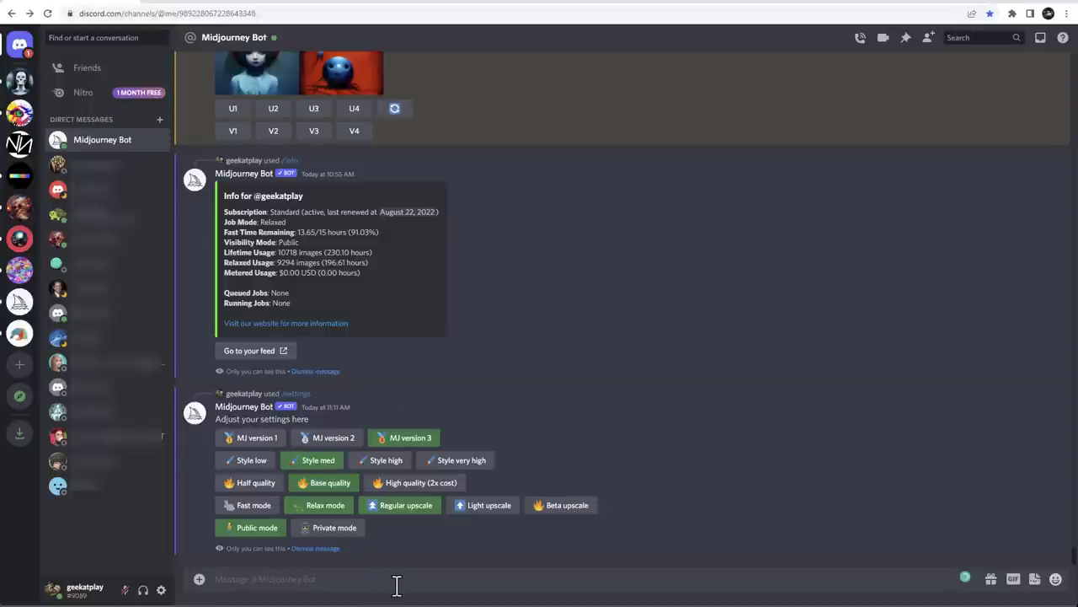
pyautogui.write('/pre')
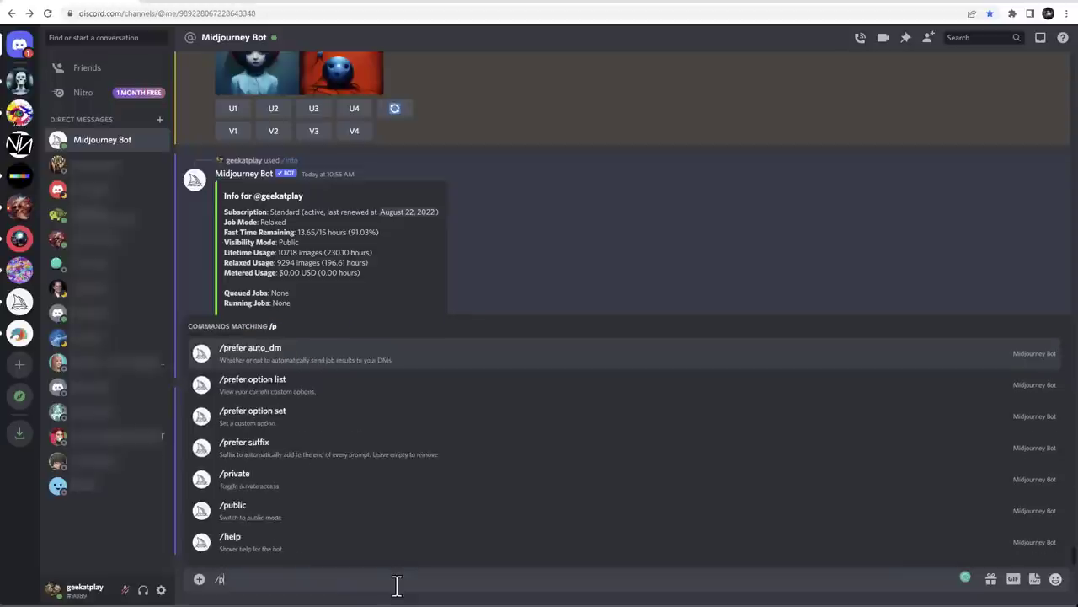
pyautogui.press('Down')
pyautogui.press('Down')
pyautogui.press('Down')
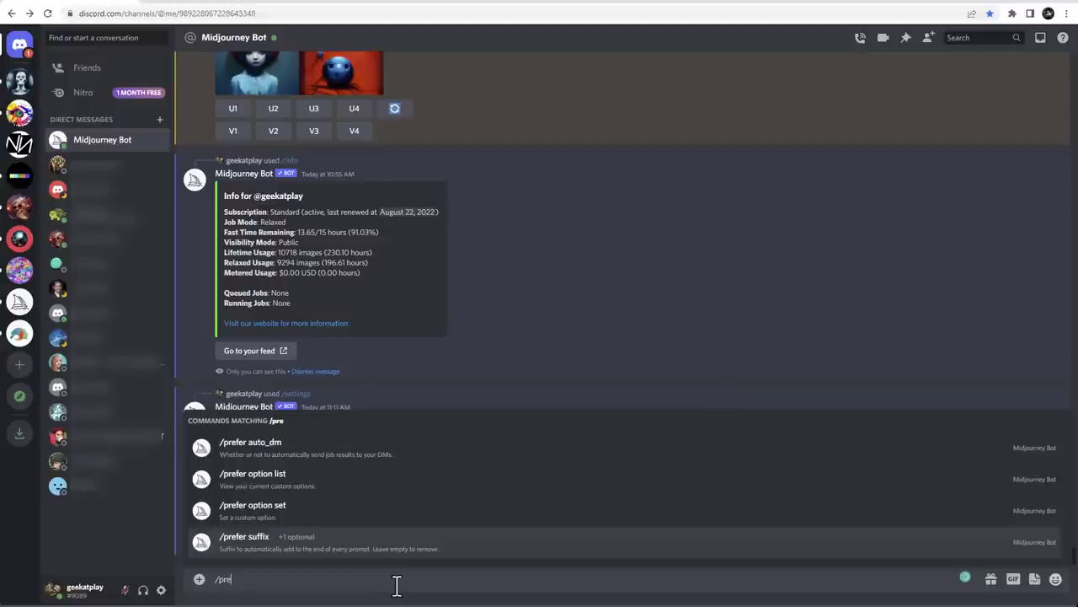
pyautogui.press('Tab')
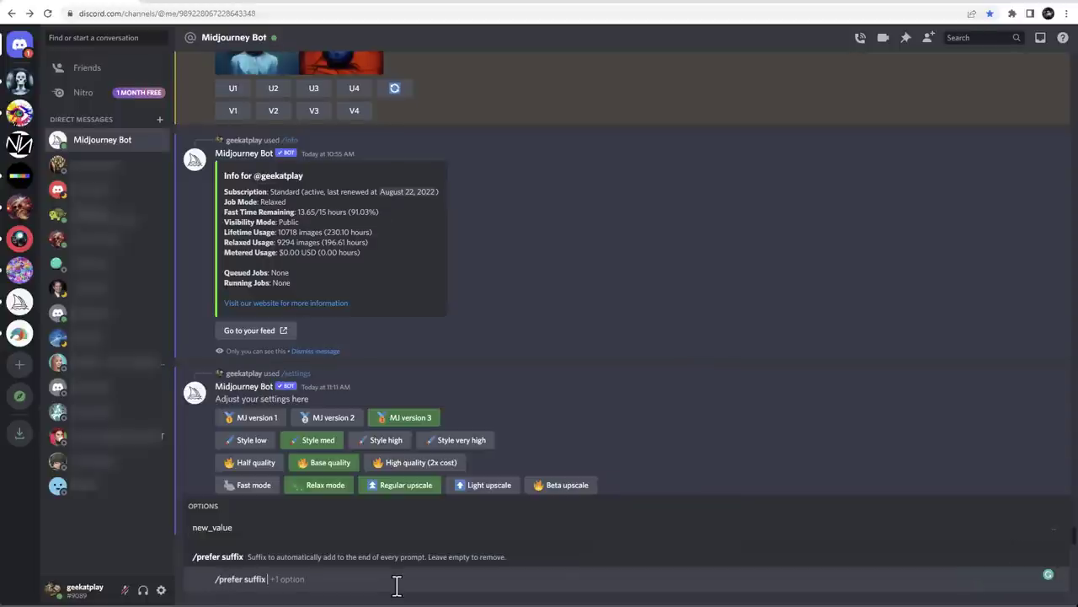
pyautogui.press('Return')
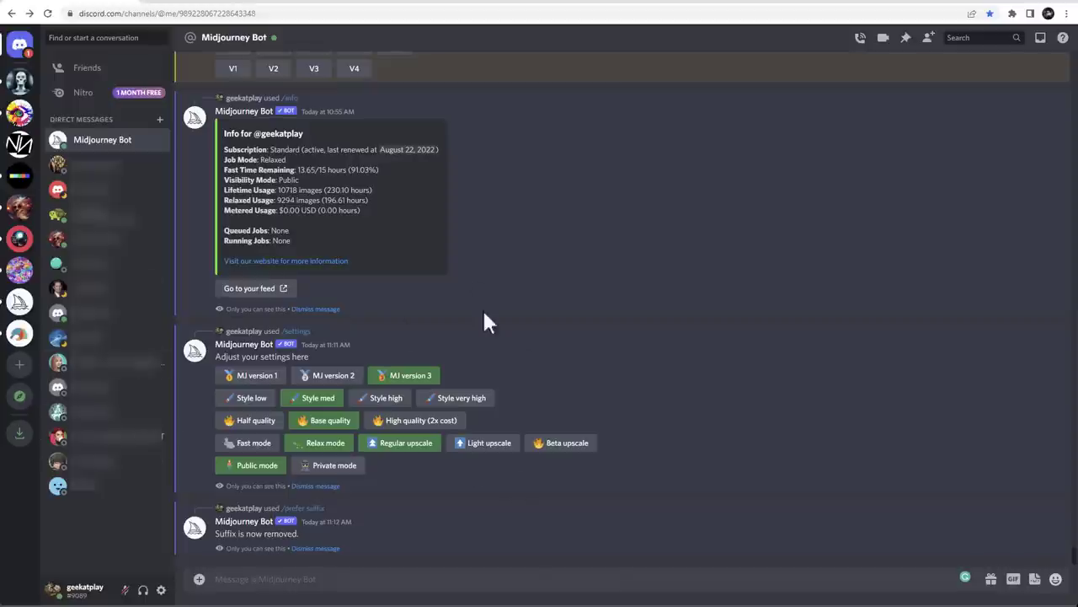
# Step: Write an unsent /imagine command with the prompt 'blue coll on red ball'
pyautogui.write('/im')
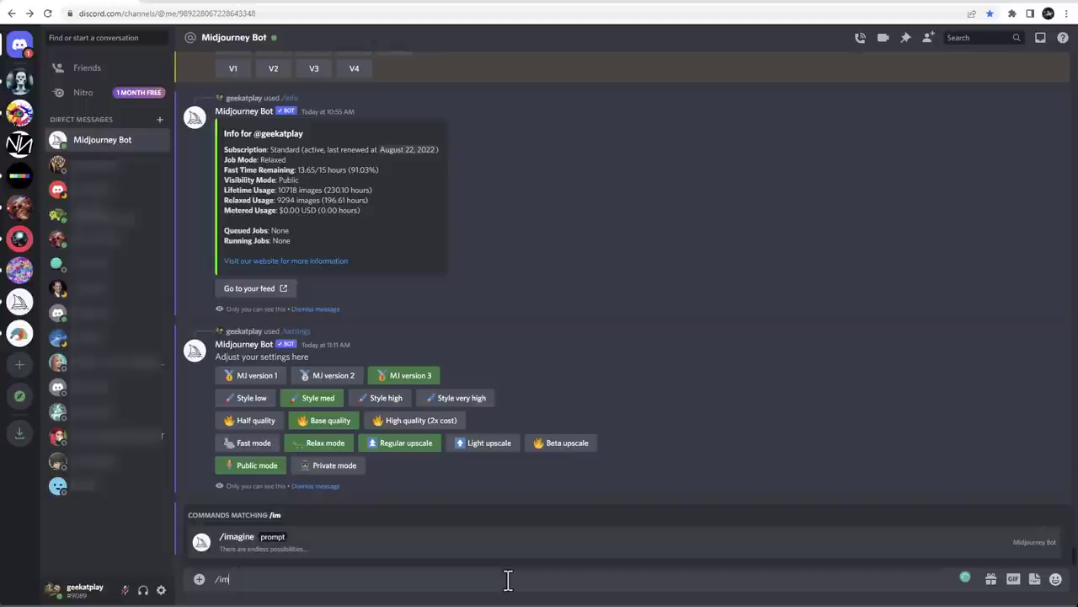
pyautogui.press('Tab')
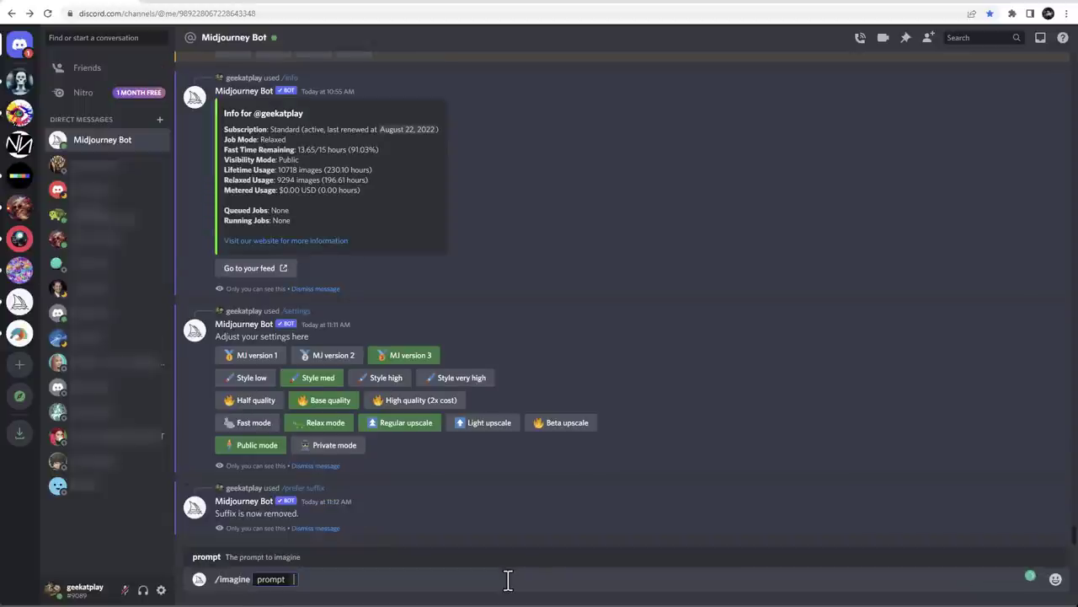
pyautogui.write('blue c')
pyautogui.write('oll')
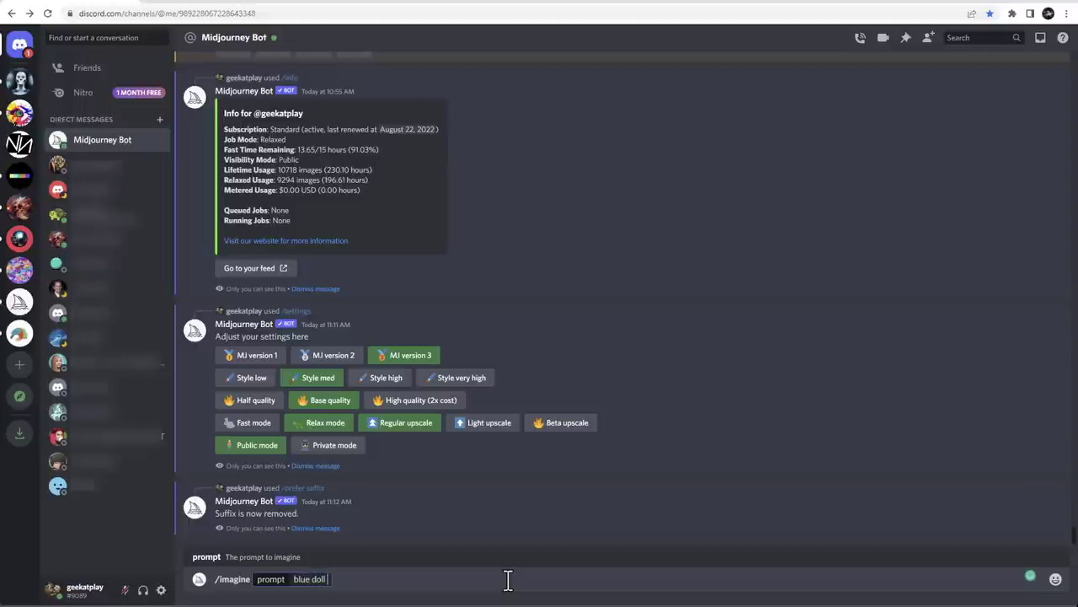
pyautogui.write(' on red ball')
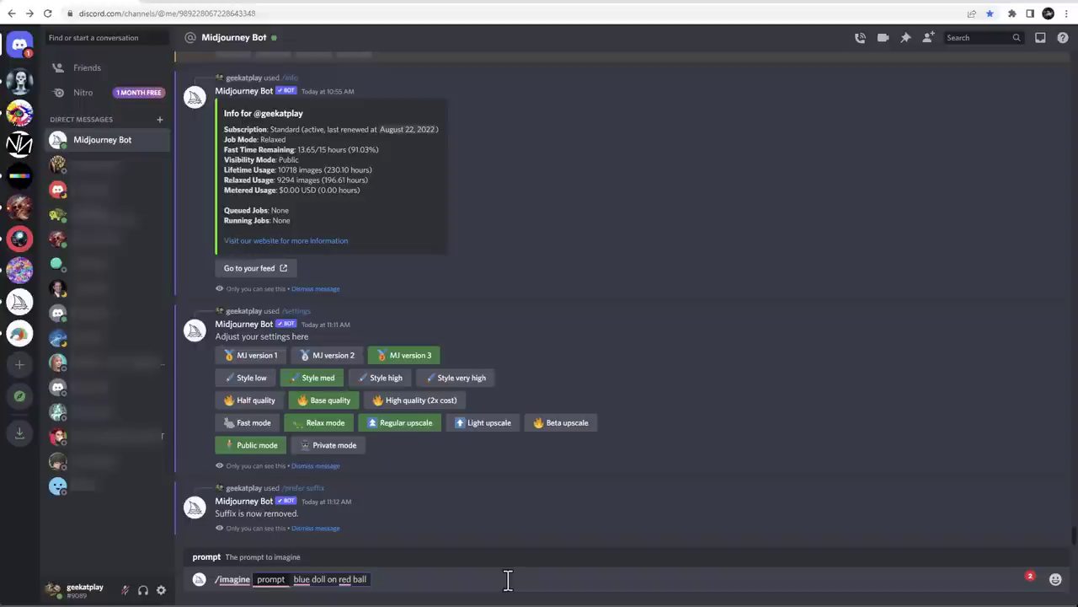
# Step: Open the 'blue doll on red ball' job from the top of the Midjourney gallery
pyautogui.click(211, 5)
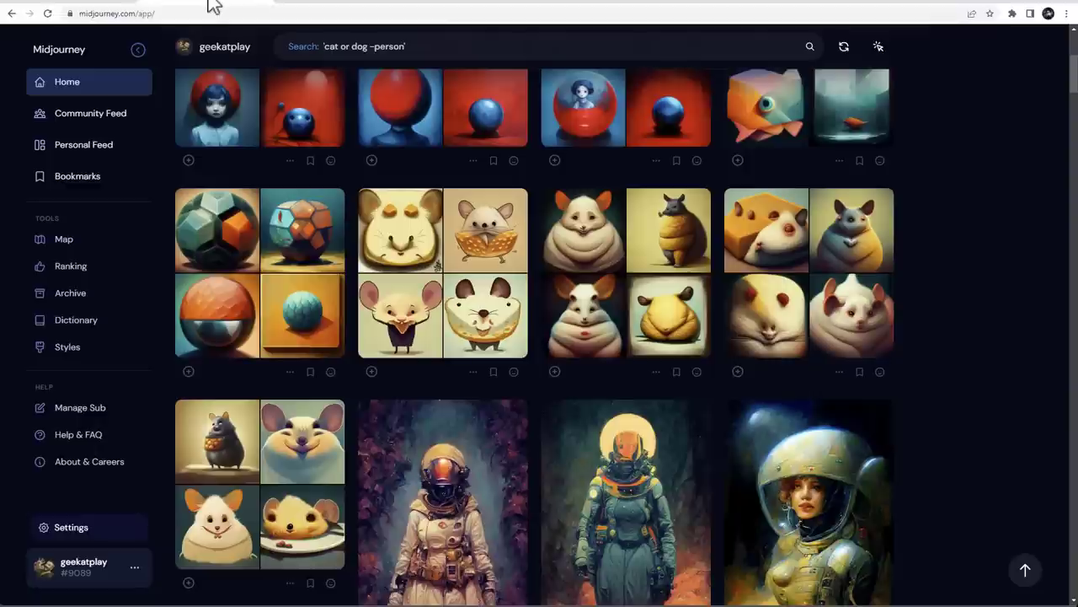
pyautogui.scroll(4, 910, 297)
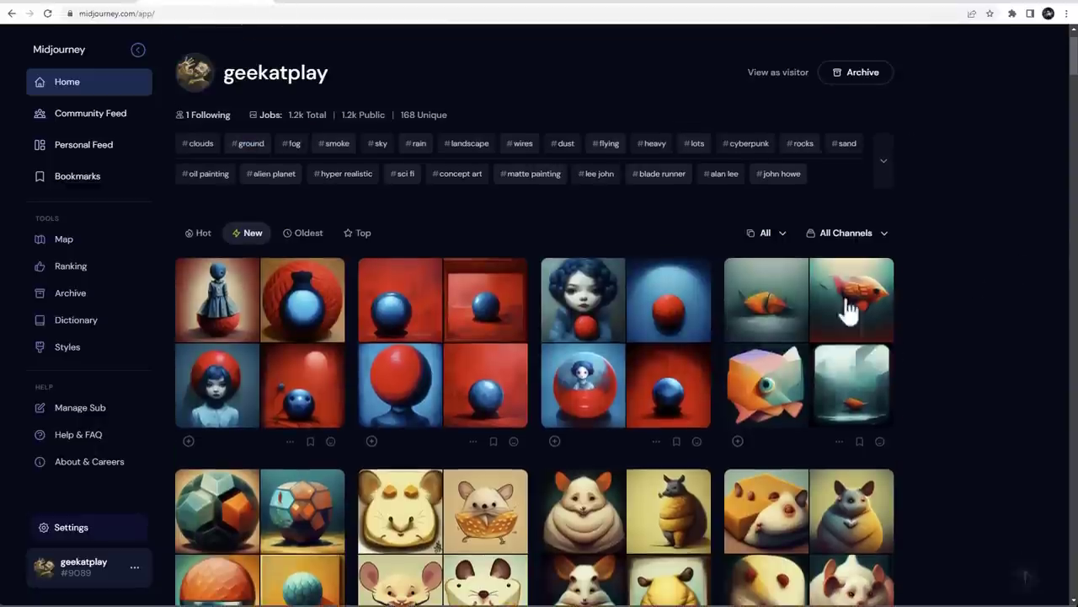
pyautogui.click(663, 341)
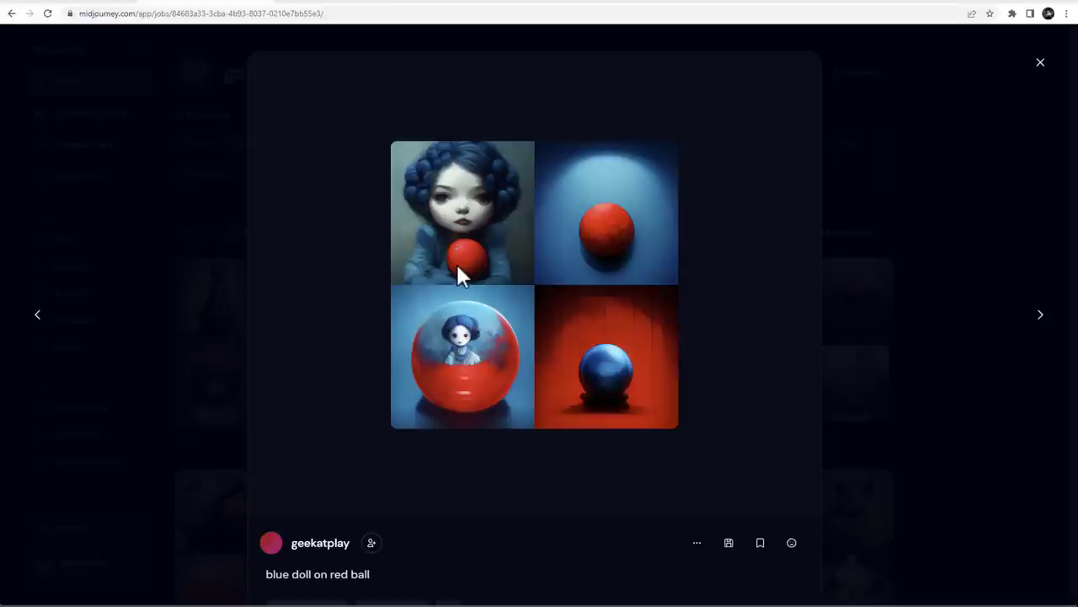
# Step: View the previous job, highlight the quoted words in its prompt, then close the viewer
pyautogui.click(37, 314)
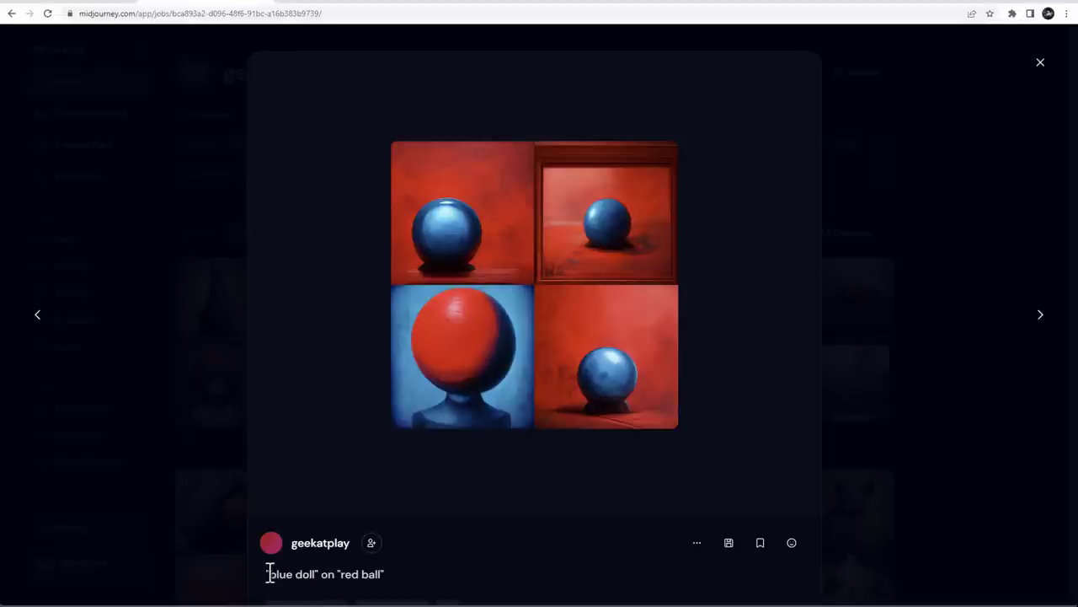
pyautogui.moveTo(268, 576); pyautogui.dragTo(382, 576)
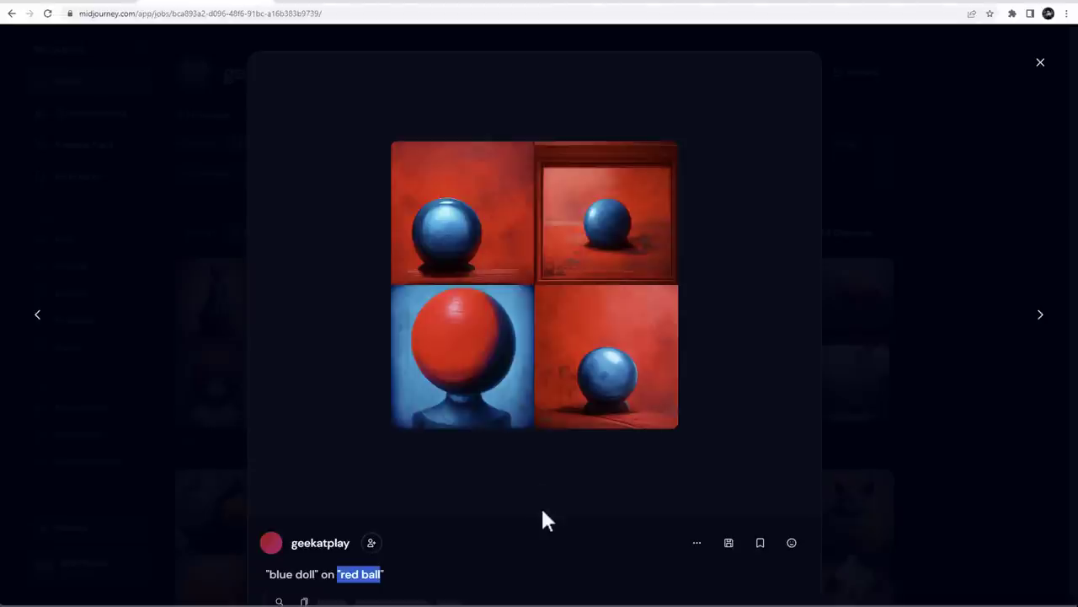
pyautogui.click(1019, 450)
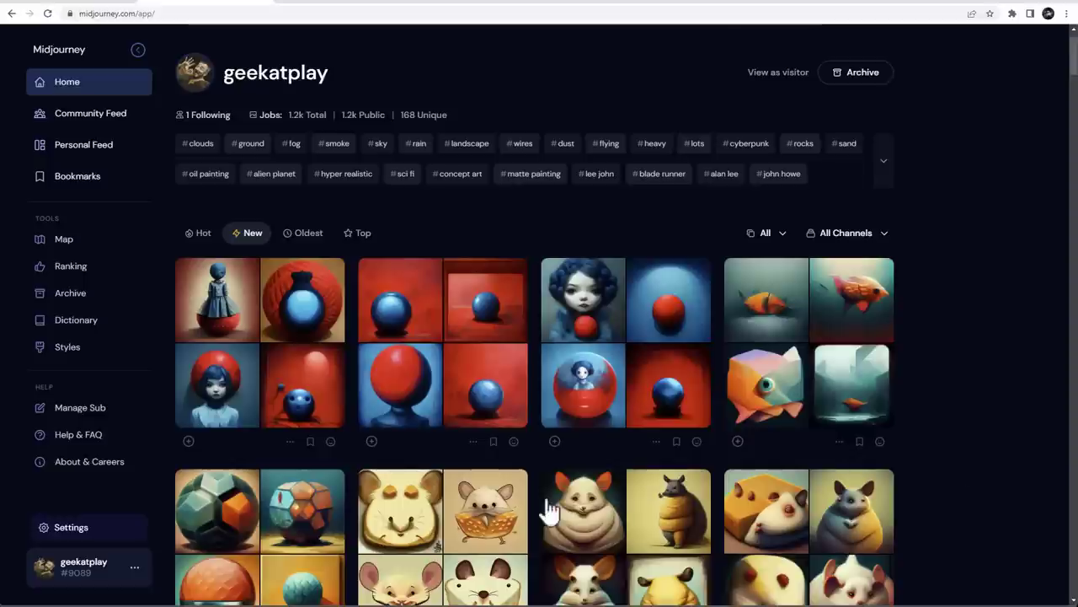
pyautogui.click(245, 337)
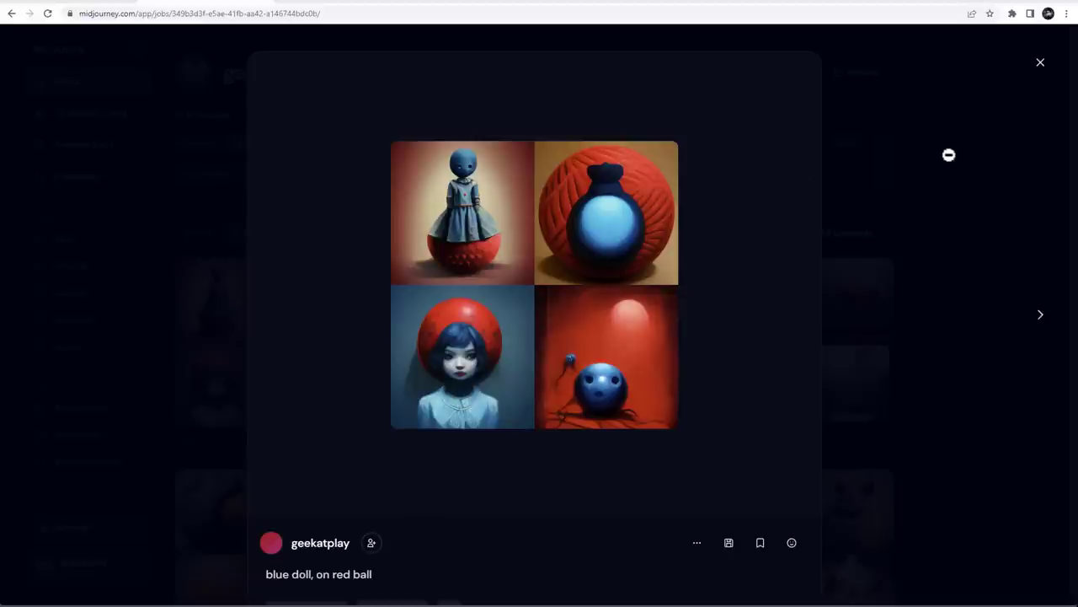
pyautogui.click(946, 157)
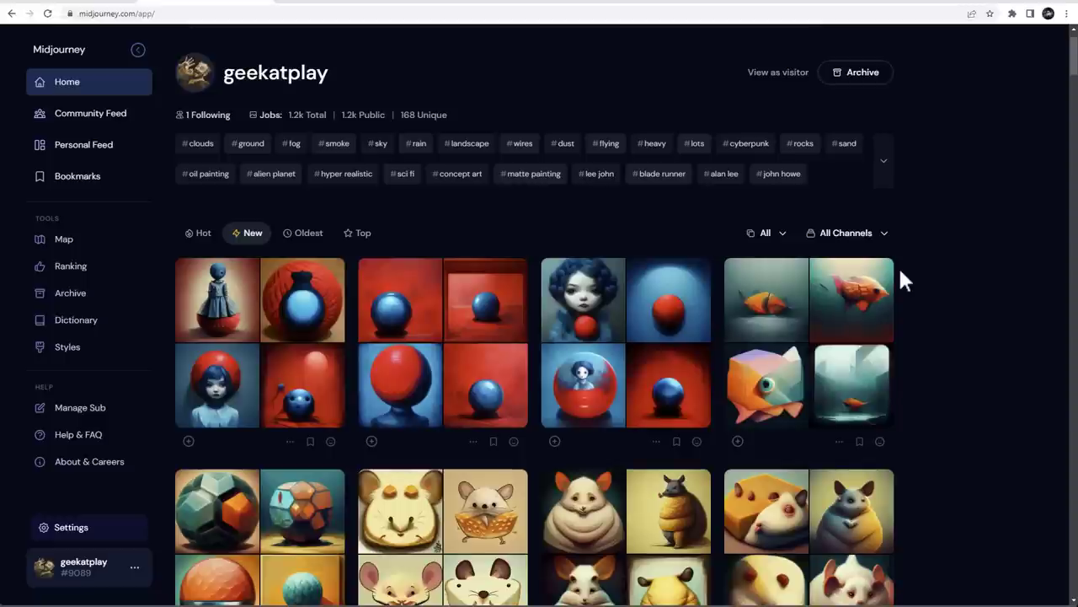
# Step: Open the 'ball, cube, fish' job from the profile grid in the viewer
pyautogui.scroll(-1, 898, 265)
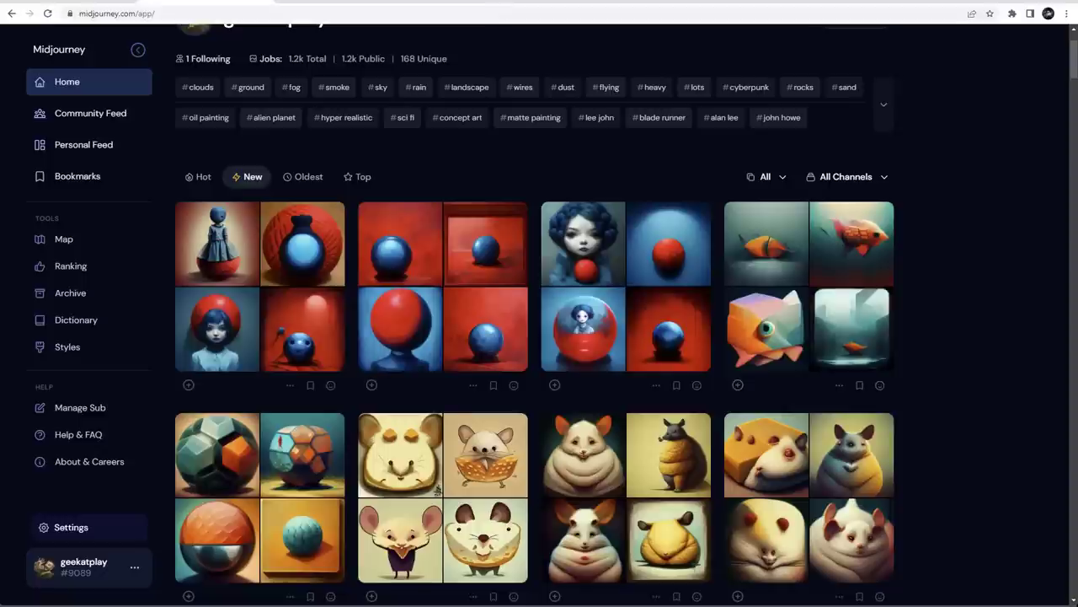
pyautogui.click(265, 476)
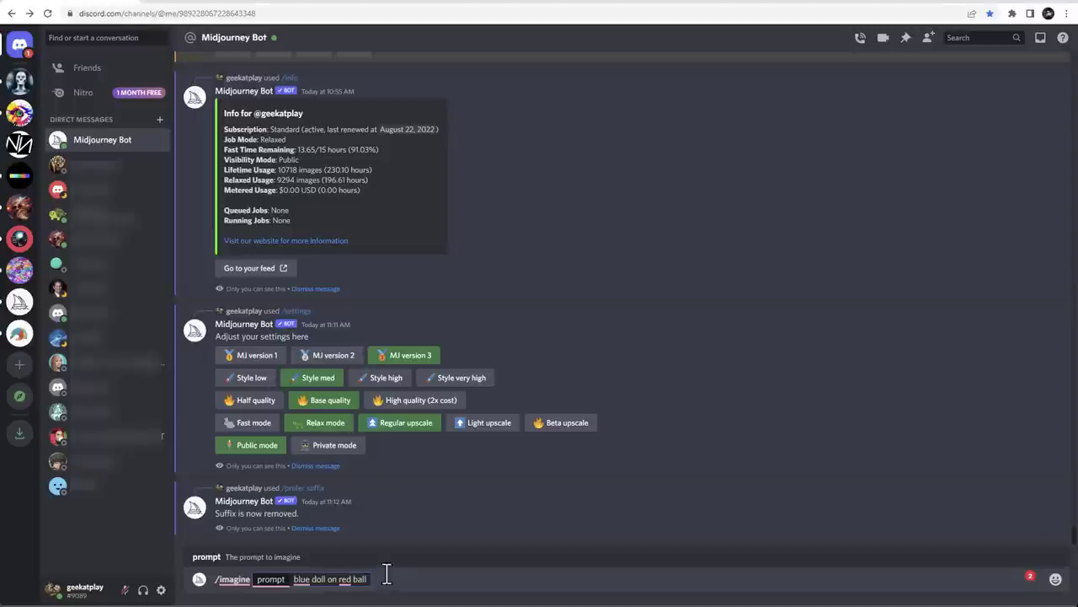
# Step: Replace the old 'blue doll on red ball' prompt with 'cube, ball, fish::'
pyautogui.rightClick(305, 580)
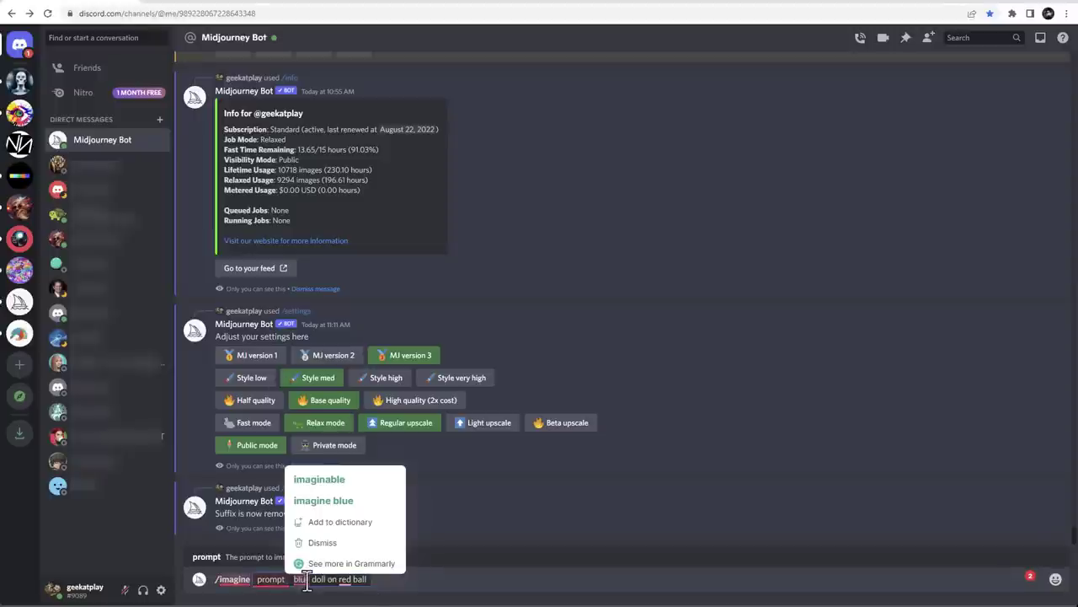
pyautogui.click(376, 579)
pyautogui.moveTo(376, 580); pyautogui.dragTo(294, 580)
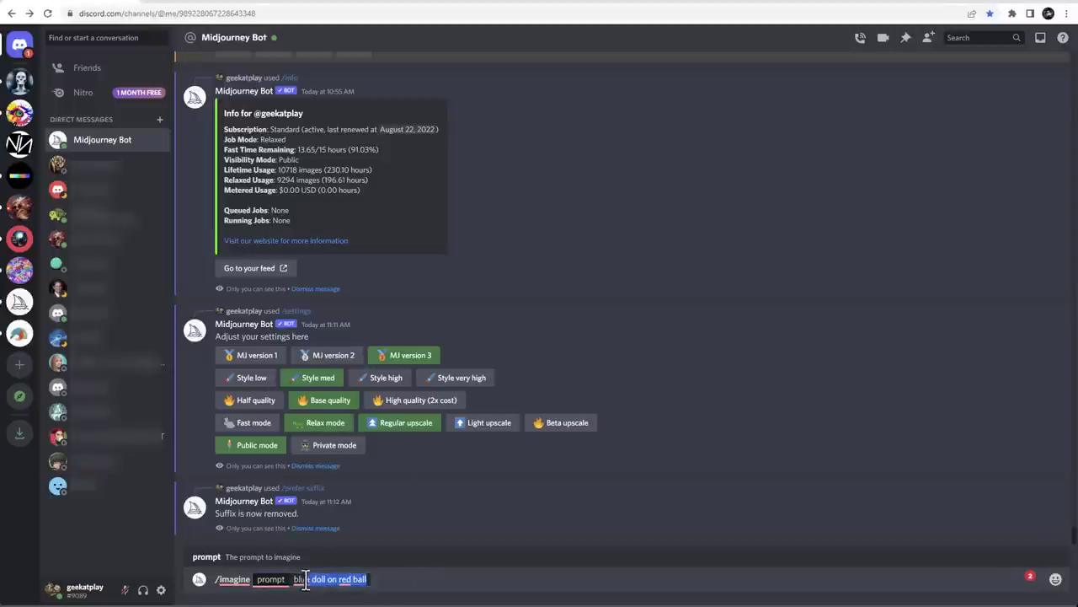
pyautogui.rightClick(295, 579)
pyautogui.press('Escape')
pyautogui.write('cu')
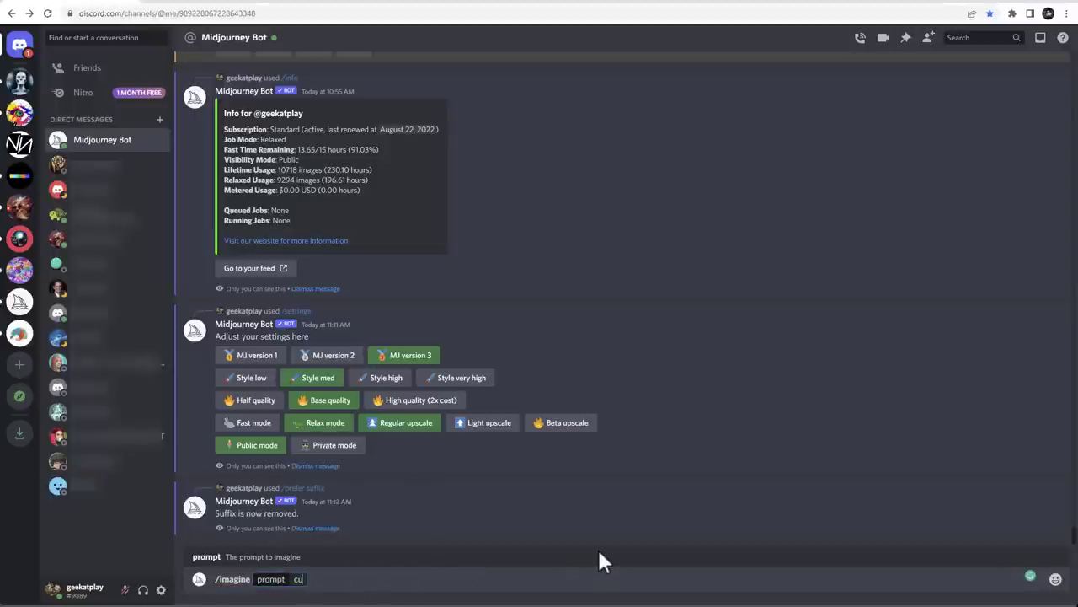
pyautogui.write('be,')
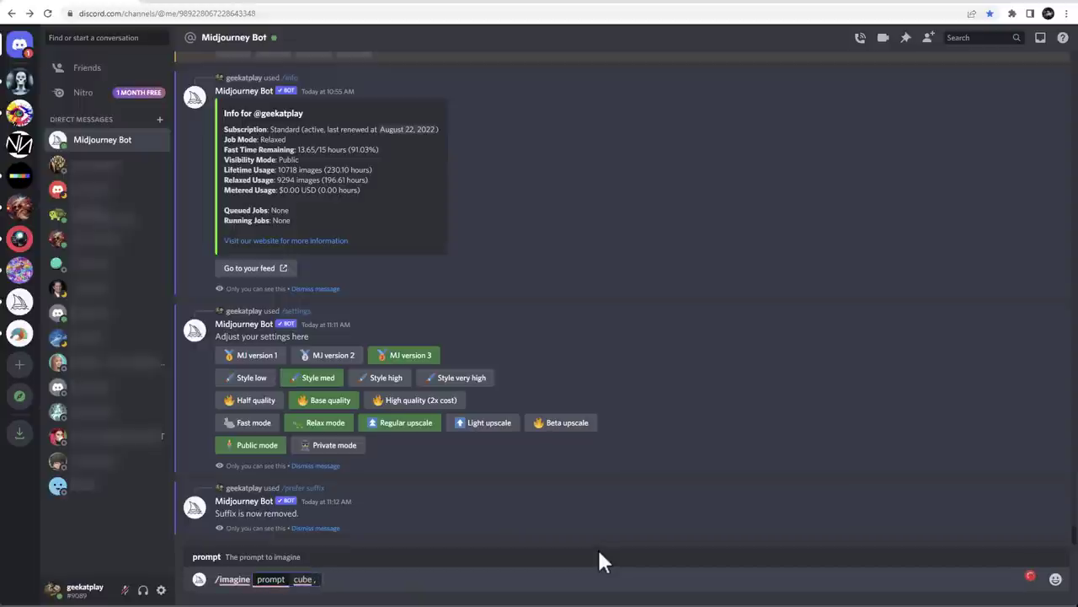
pyautogui.write(' ball, fish')
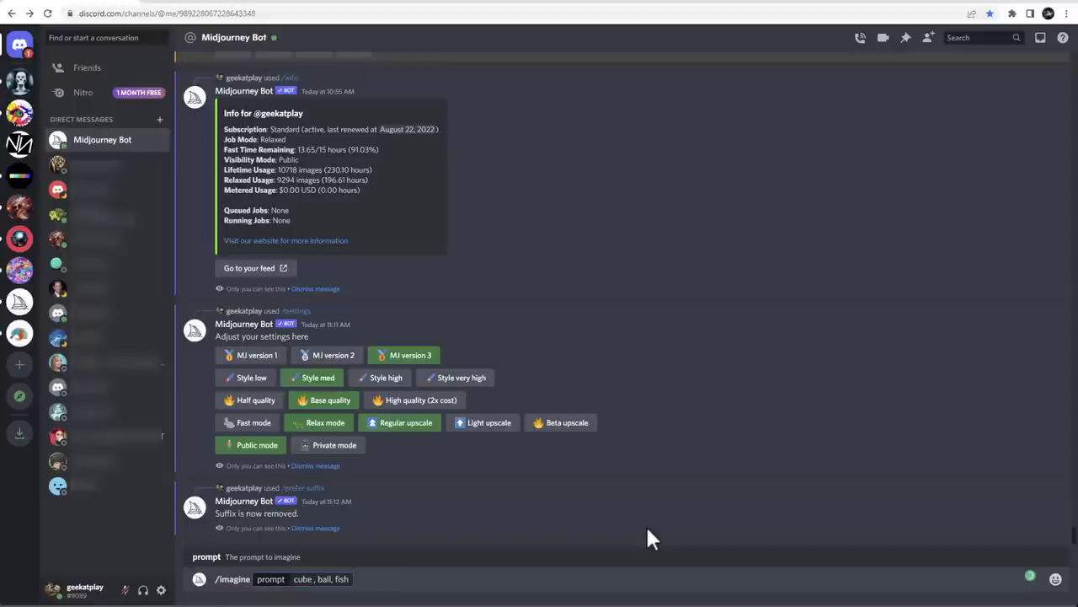
pyautogui.write('::')
# Step: Add the weights so the prompt reads 'cube::1, ball::0.1, fish::2'
pyautogui.write('1')
pyautogui.press('BackSpace')
pyautogui.write('0.1')
pyautogui.write(',')
pyautogui.press('BackSpace')
pyautogui.press('BackSpace')
pyautogui.click(332, 579)
pyautogui.write(', ball::0.1')
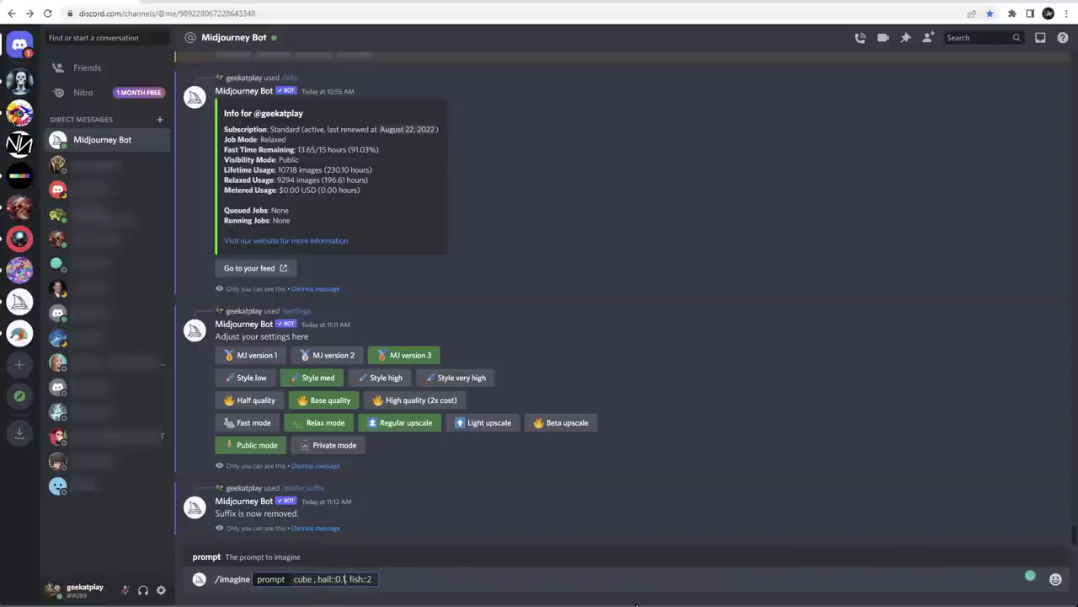
pyautogui.click(314, 579)
pyautogui.press('BackSpace')
pyautogui.write('::1')
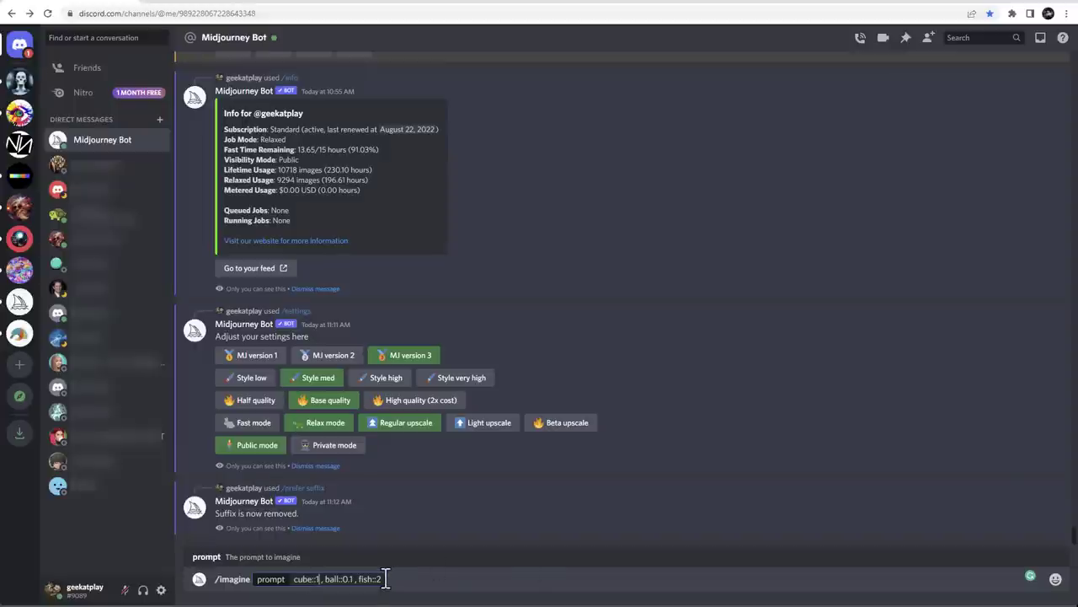
# Step: On midjourney.com, copy the full command of the fish job made from ball, cube, fish
pyautogui.click(222, 5)
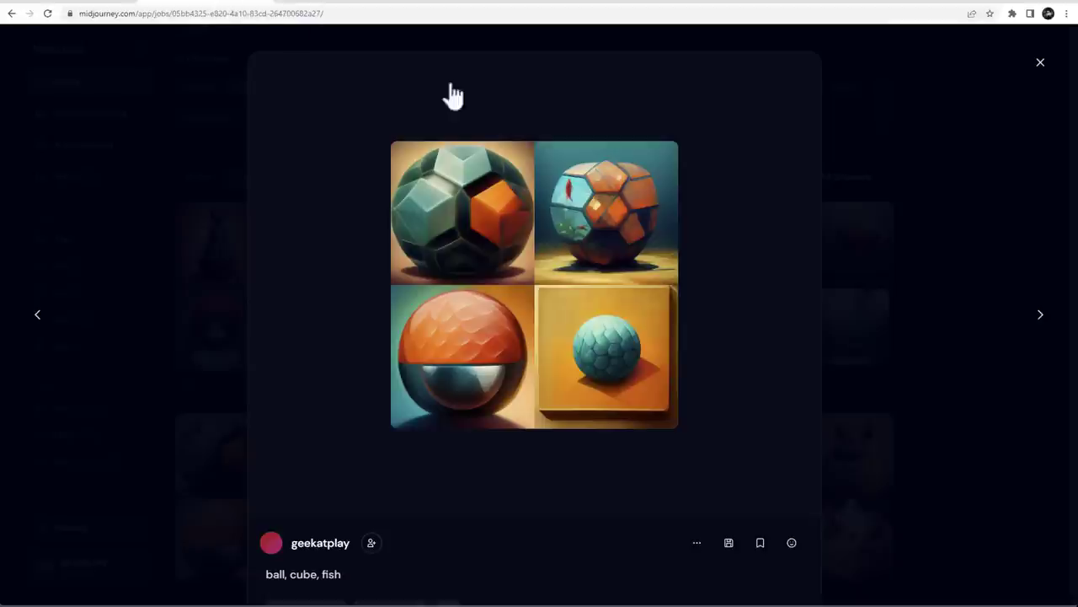
pyautogui.click(996, 219)
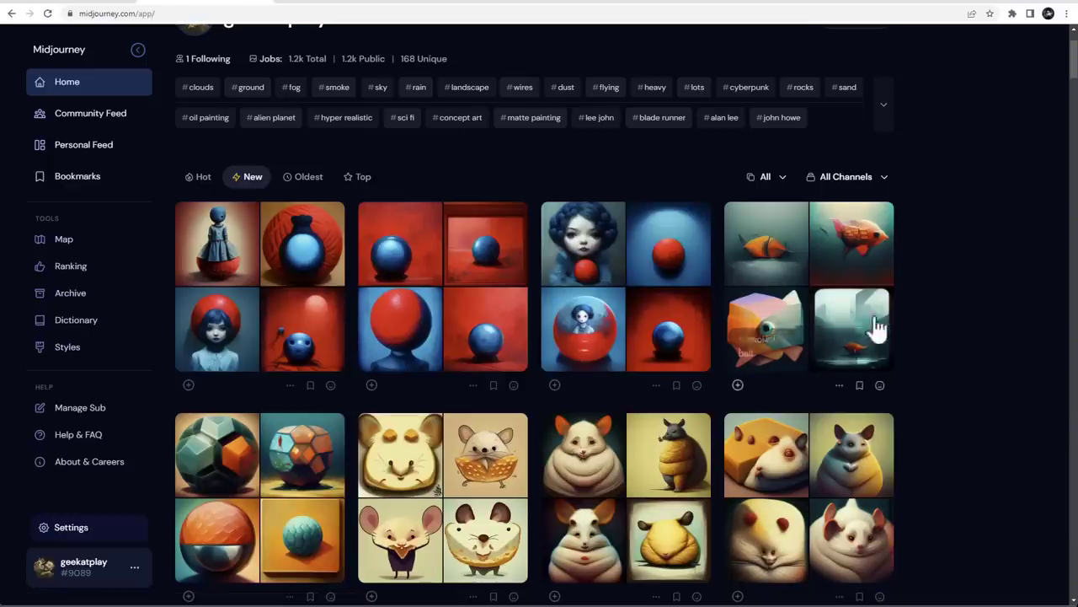
pyautogui.click(796, 303)
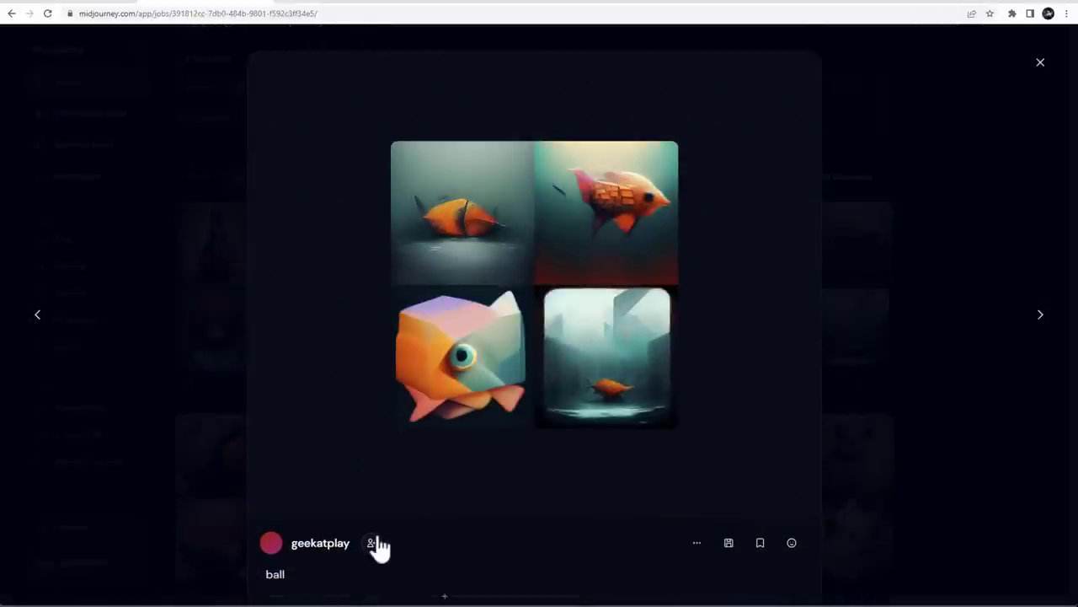
pyautogui.scroll(-2, 353, 524)
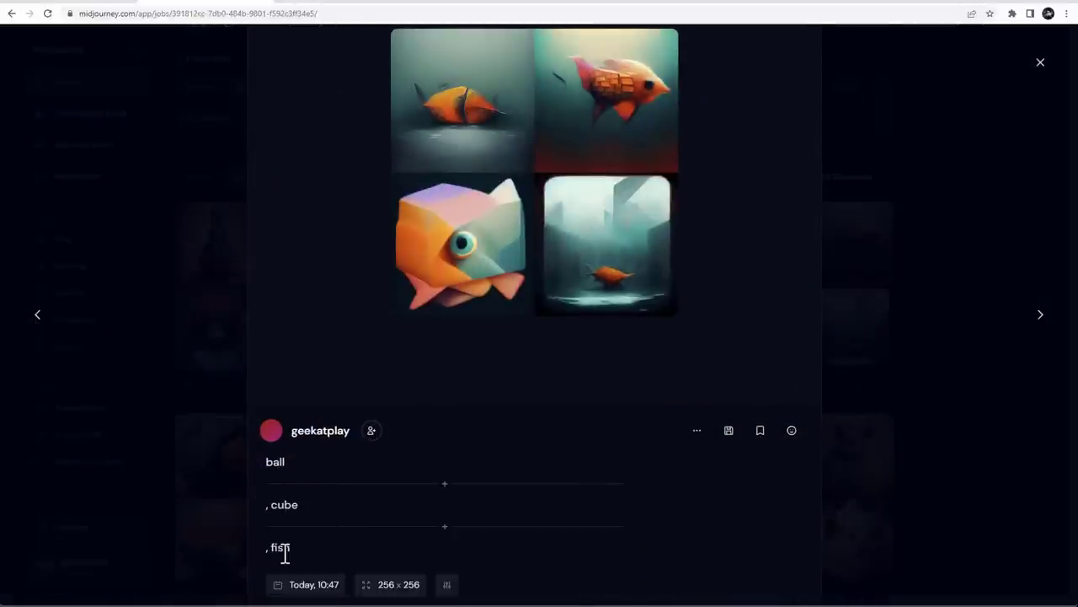
pyautogui.click(697, 431)
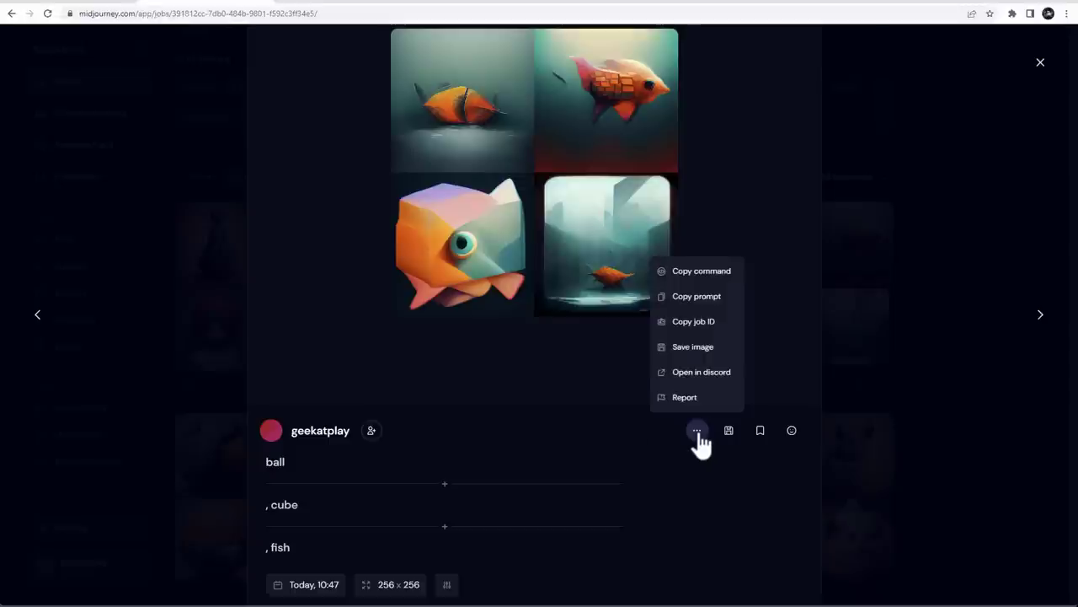
pyautogui.click(698, 273)
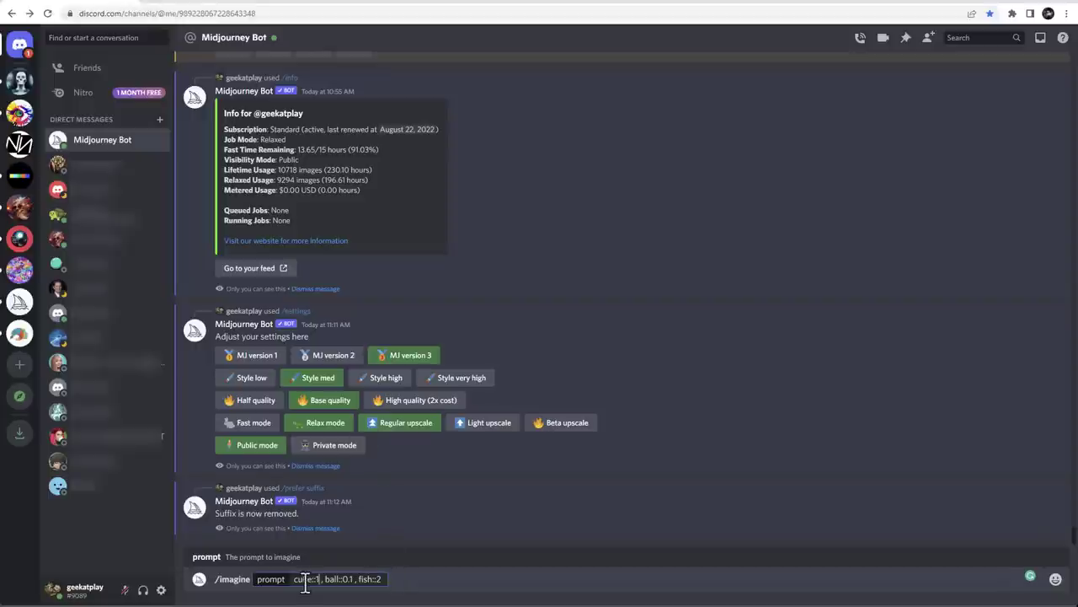
# Step: Change the Discord prompt to 'ball::0.1, cube::1, fish::2', then return to the fish job page
pyautogui.click(474, 573)
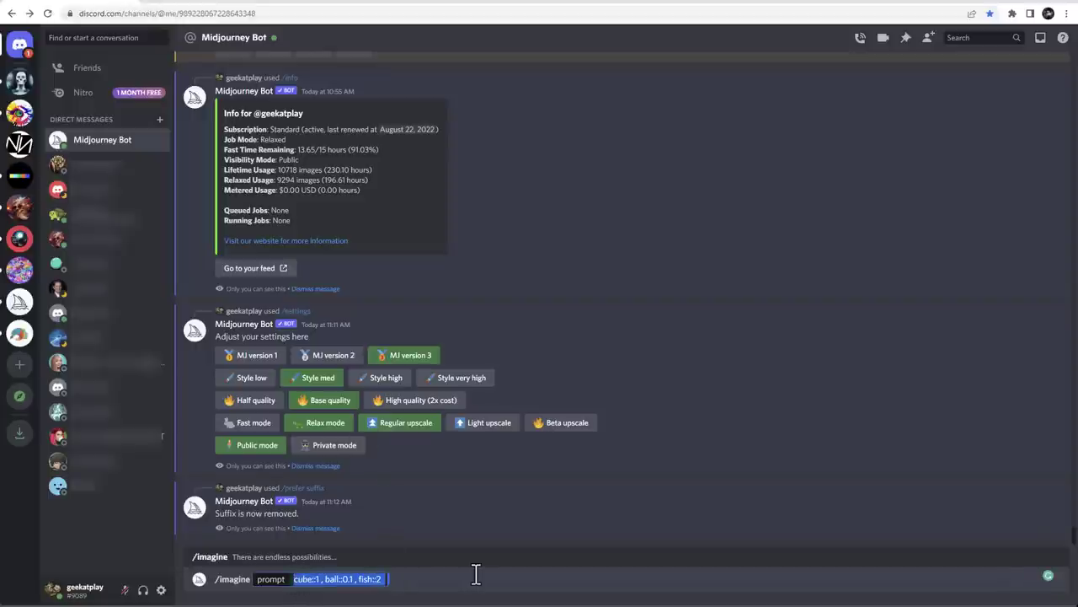
pyautogui.hotkey('ctrl', 'z')
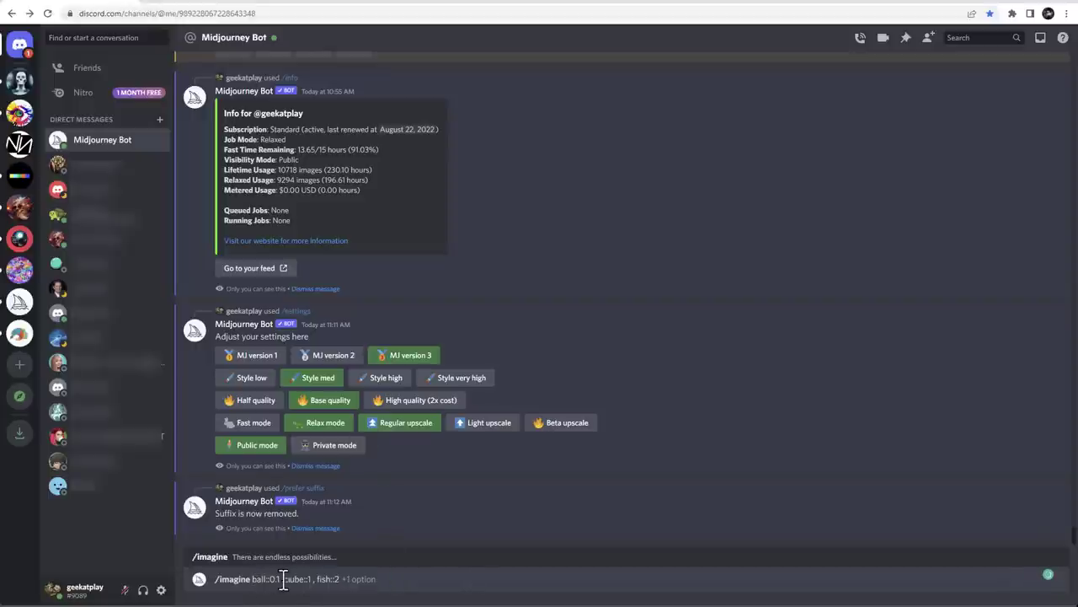
pyautogui.click(344, 578)
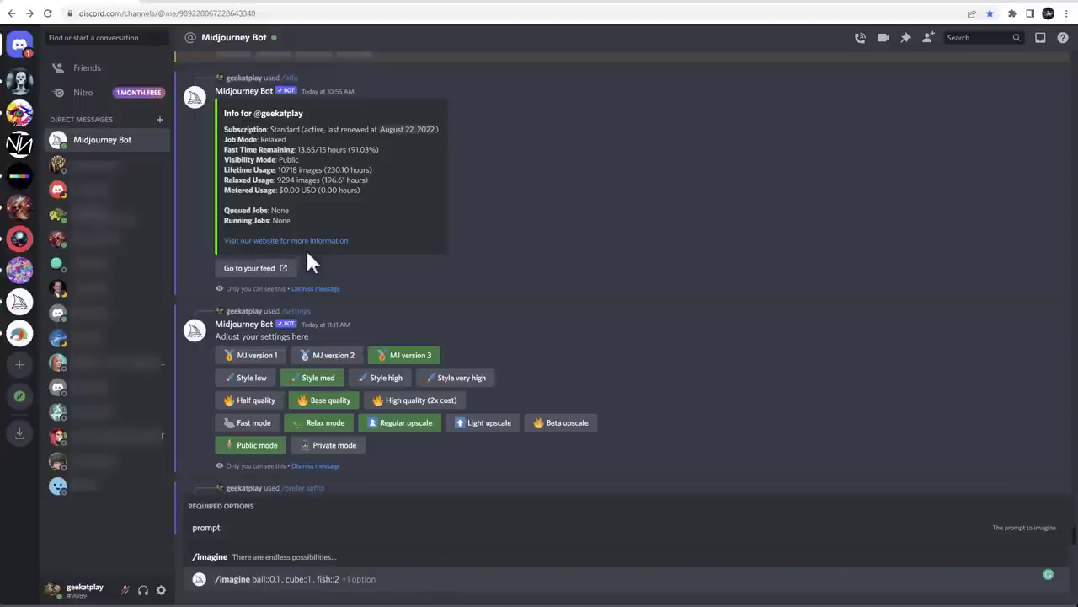
pyautogui.click(165, 4)
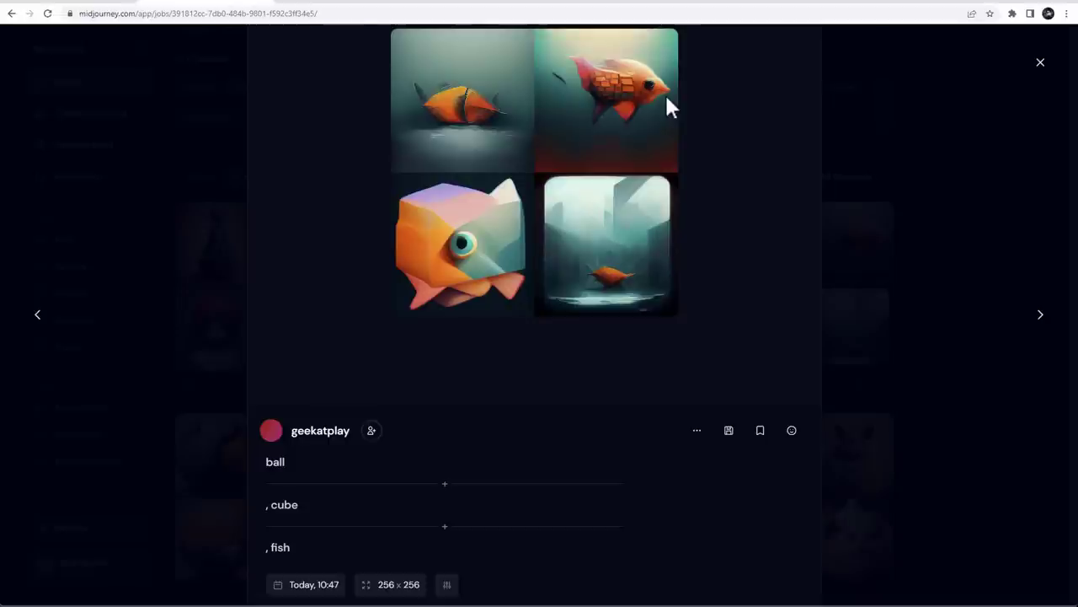
# Step: Close the fish job view and return to the Midjourney Bot chat in Discord
pyautogui.click(920, 145)
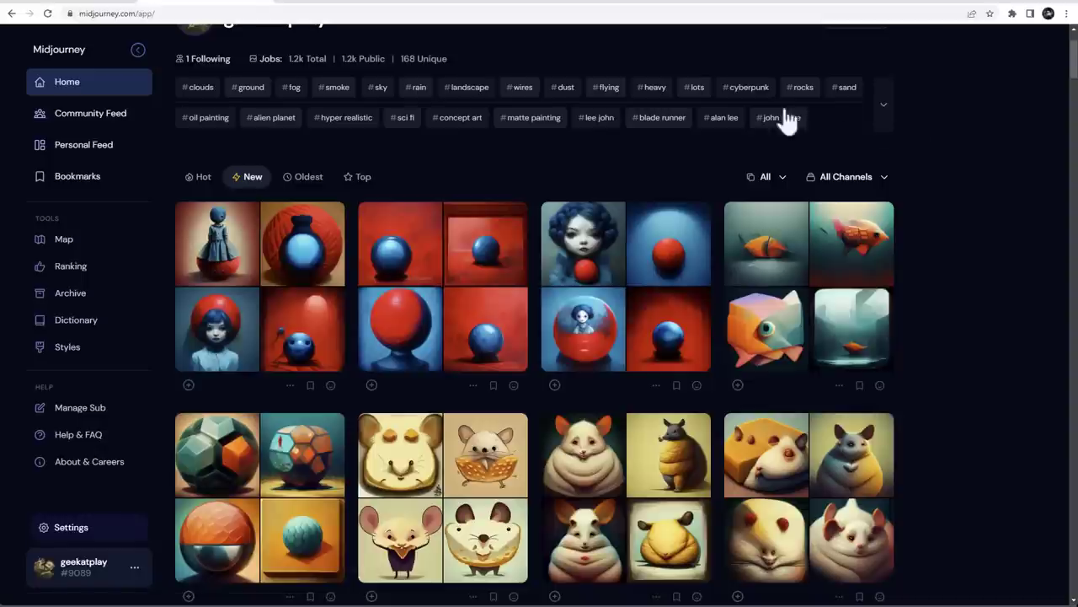
pyautogui.click(43, 1)
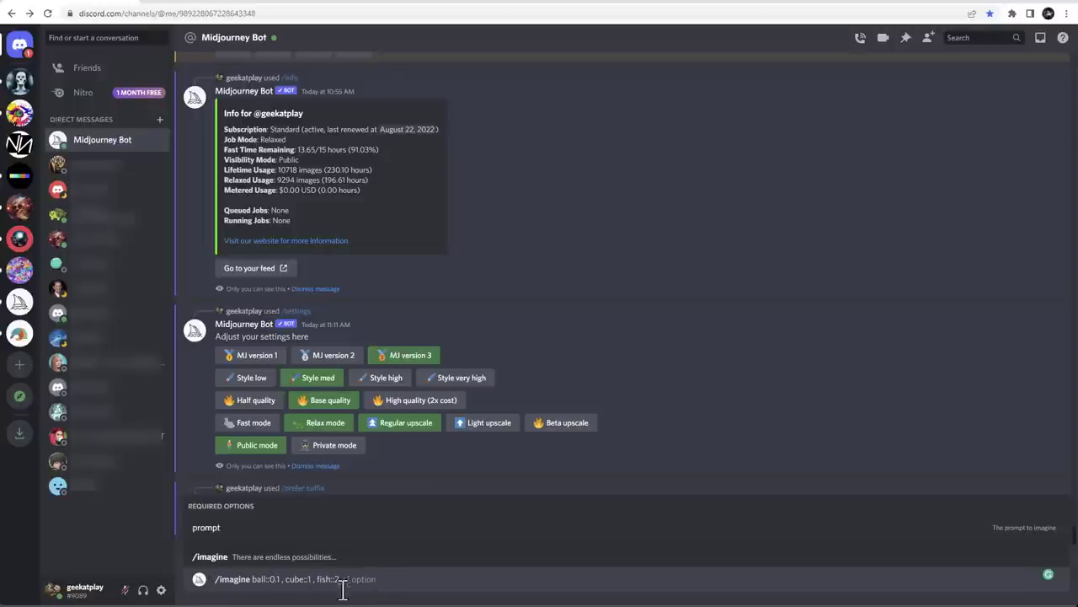
# Step: Select the whole weighted /imagine command and delete it from the message box
pyautogui.moveTo(216, 578); pyautogui.dragTo(437, 571)
pyautogui.press('BackSpace')
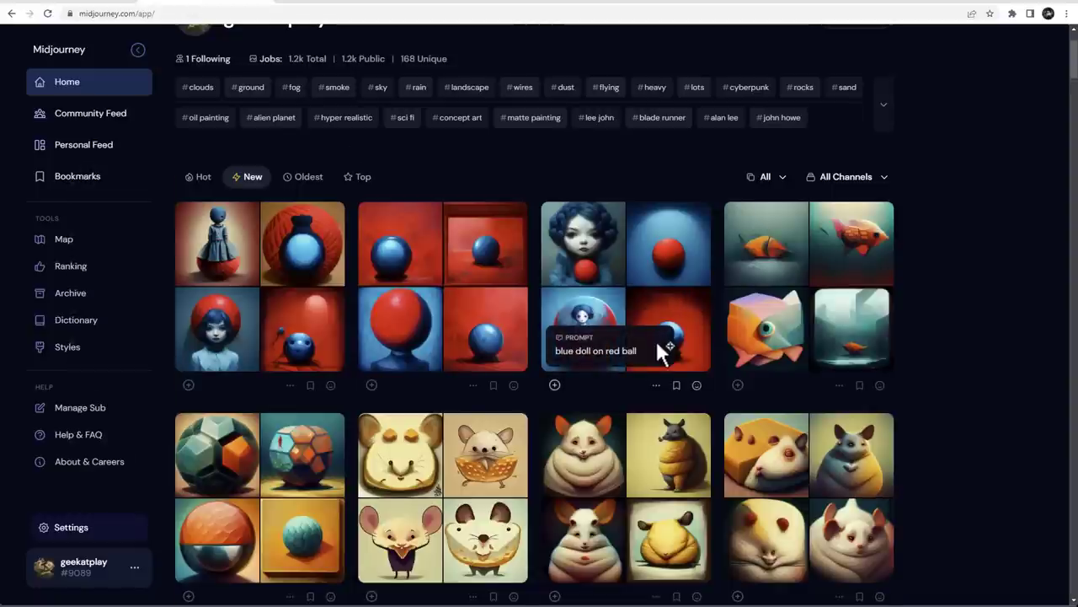
# Step: Open the furry mouse set and read its prompt 'furry mouse, very fat, eating chees, very happy'
pyautogui.scroll(-2, 660, 350)
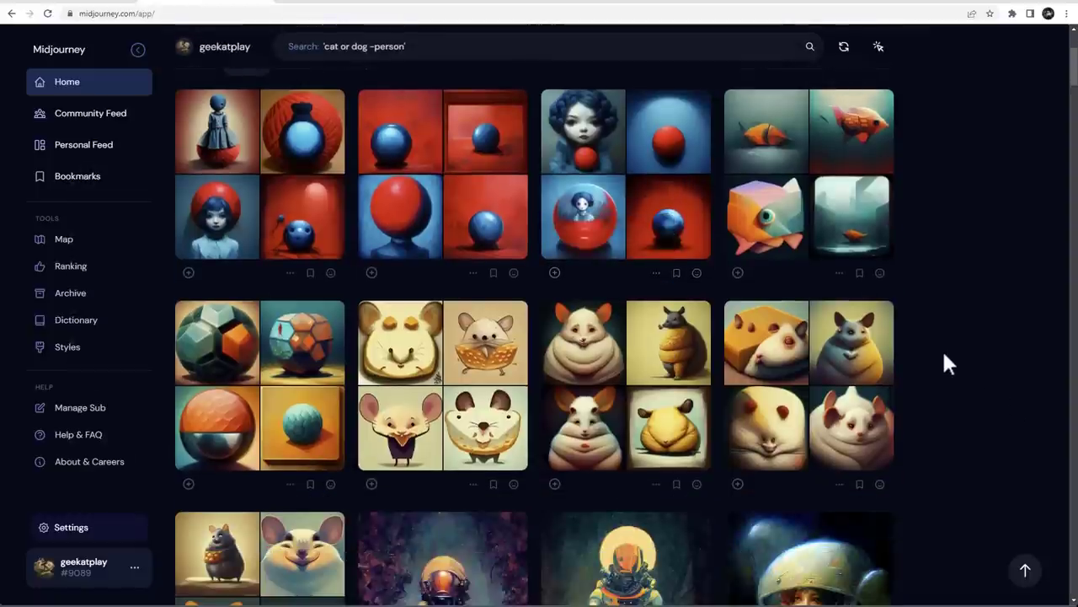
pyautogui.scroll(-2, 945, 362)
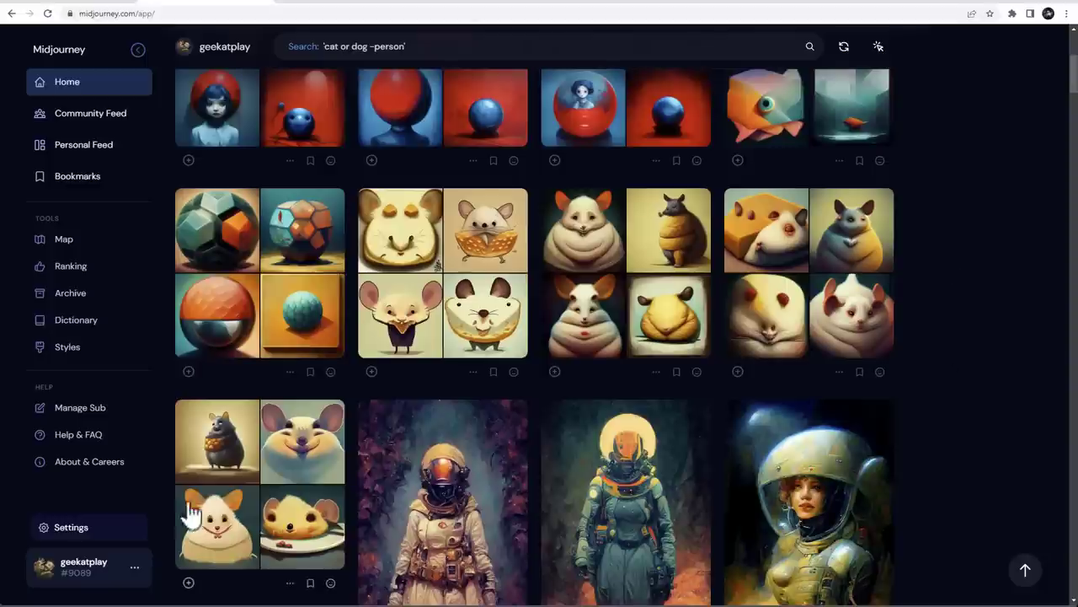
pyautogui.click(324, 477)
pyautogui.scroll(-2, 794, 450)
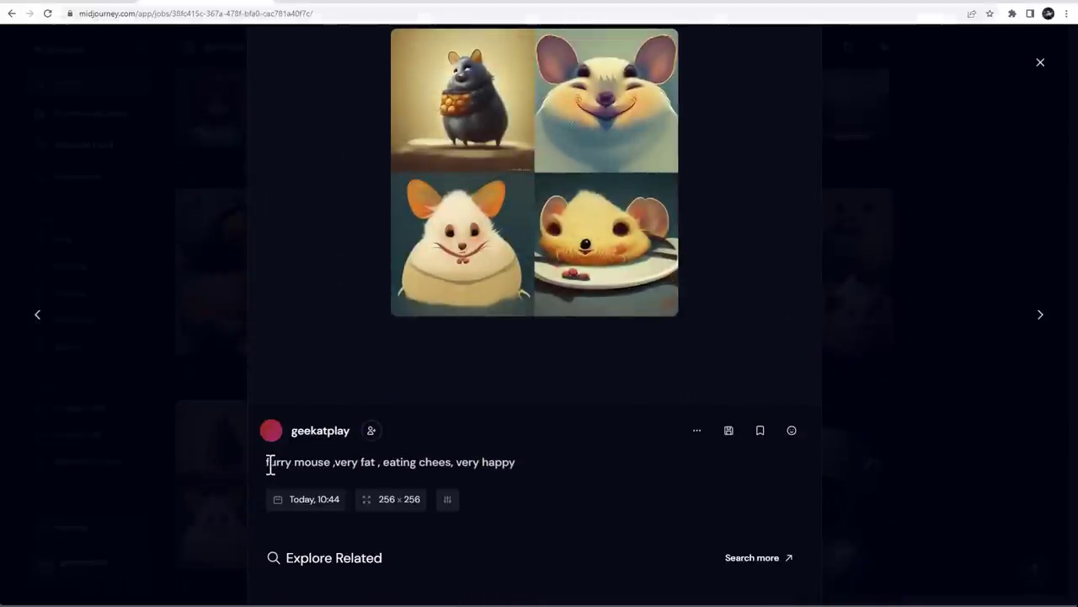
pyautogui.moveTo(267, 461); pyautogui.dragTo(508, 460)
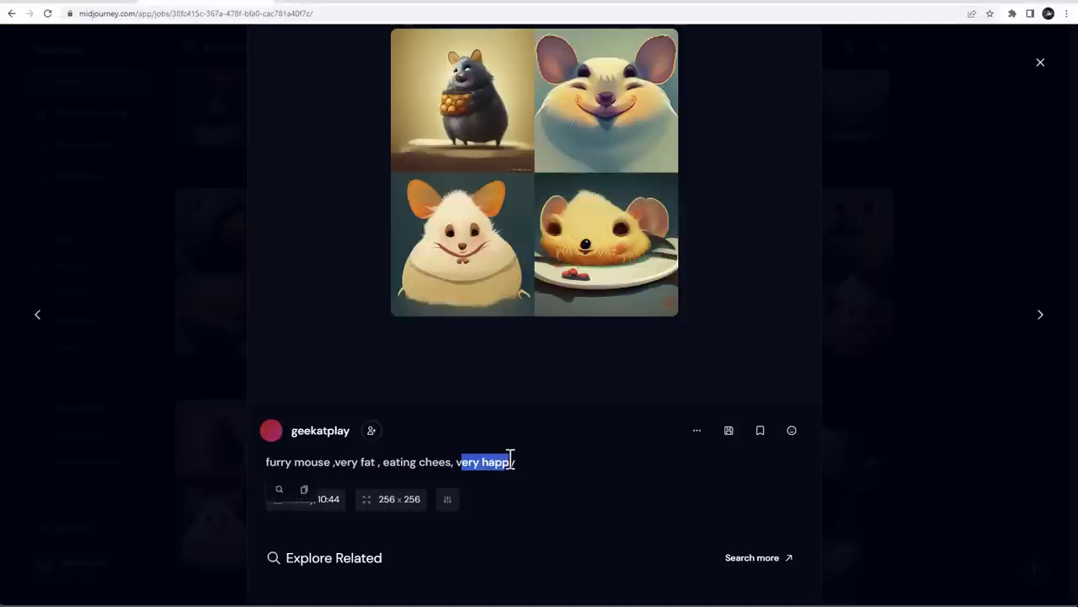
pyautogui.click(511, 455)
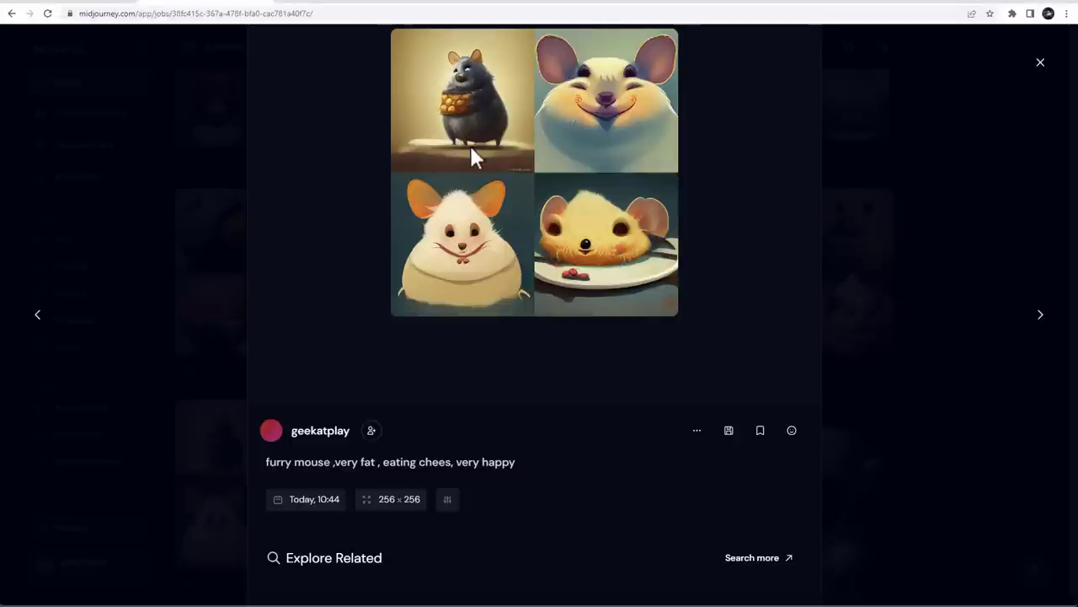
# Step: Step back through the two earlier furry mouse jobs, reading their split and quoted prompts
pyautogui.click(42, 320)
pyautogui.scroll(-2, 520, 287)
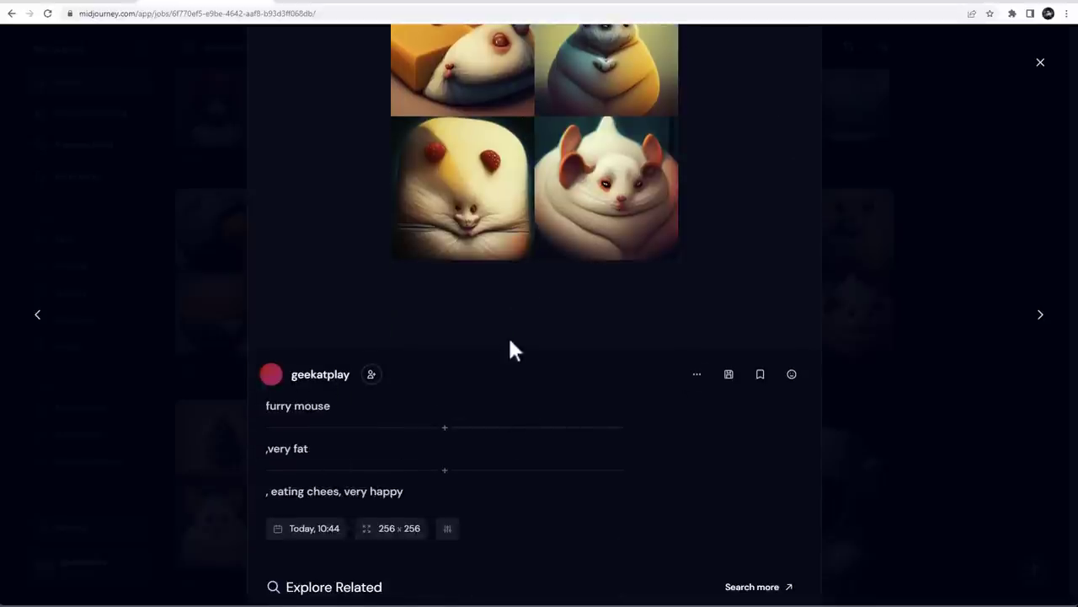
pyautogui.scroll(2, 504, 345)
pyautogui.scroll(-1, 465, 313)
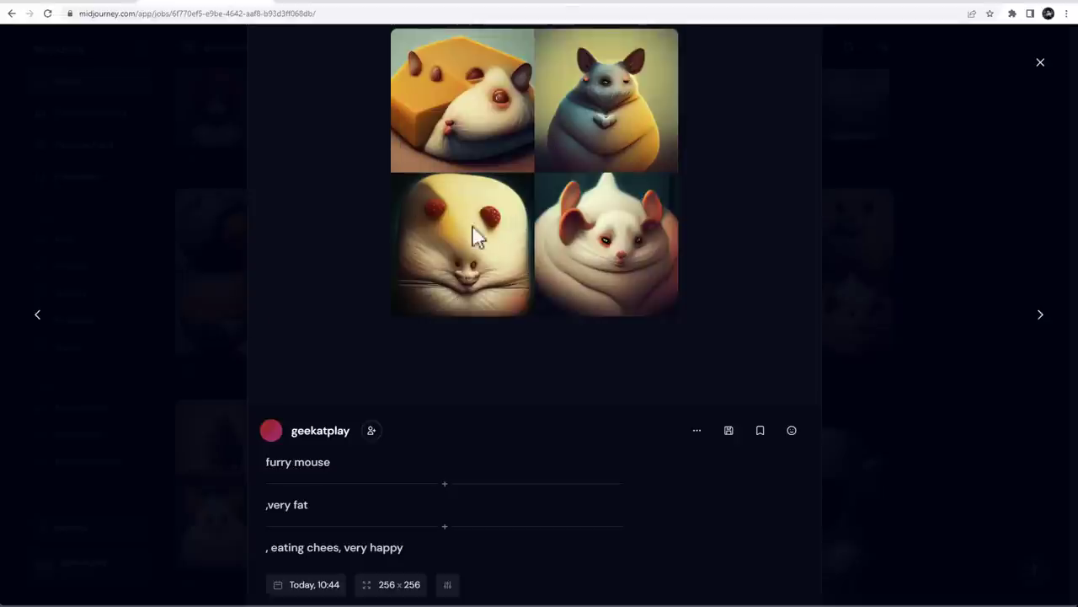
pyautogui.click(38, 322)
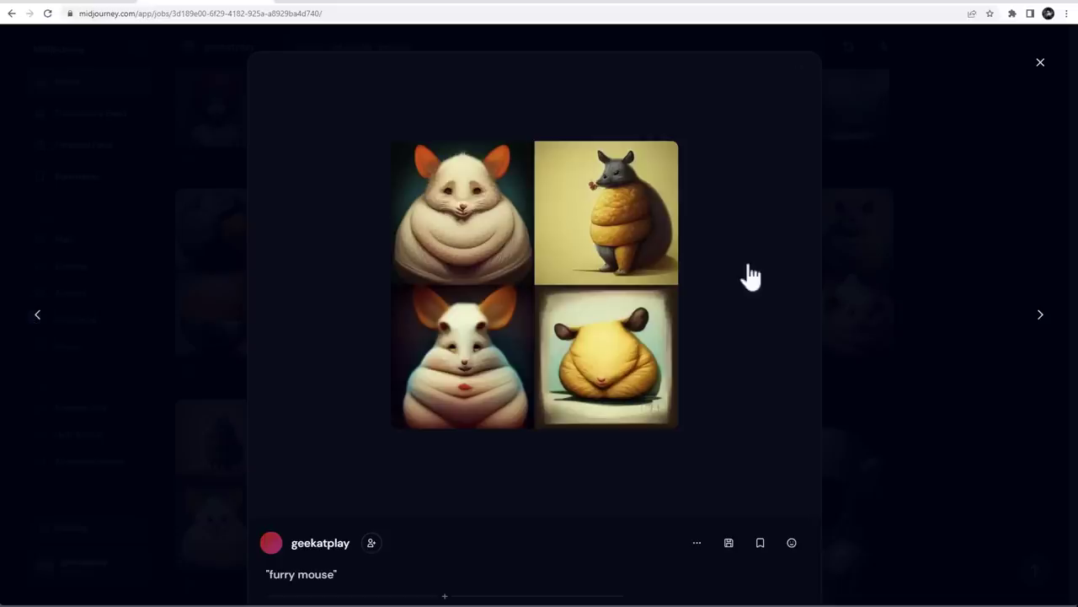
pyautogui.scroll(-1, 747, 278)
pyautogui.scroll(-2, 371, 354)
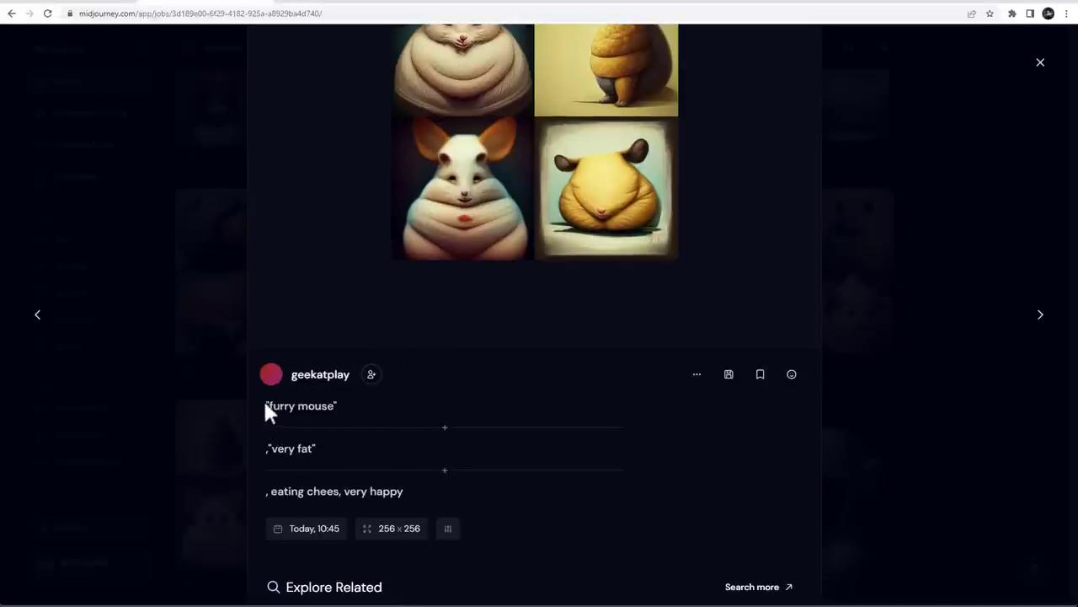
pyautogui.scroll(2, 371, 404)
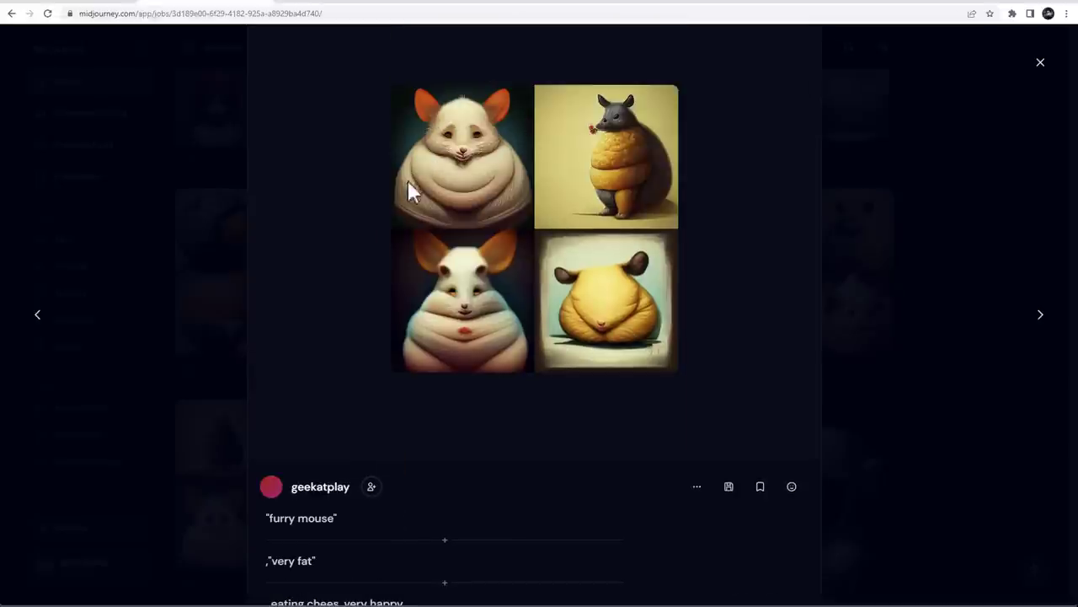
pyautogui.scroll(-1, 404, 354)
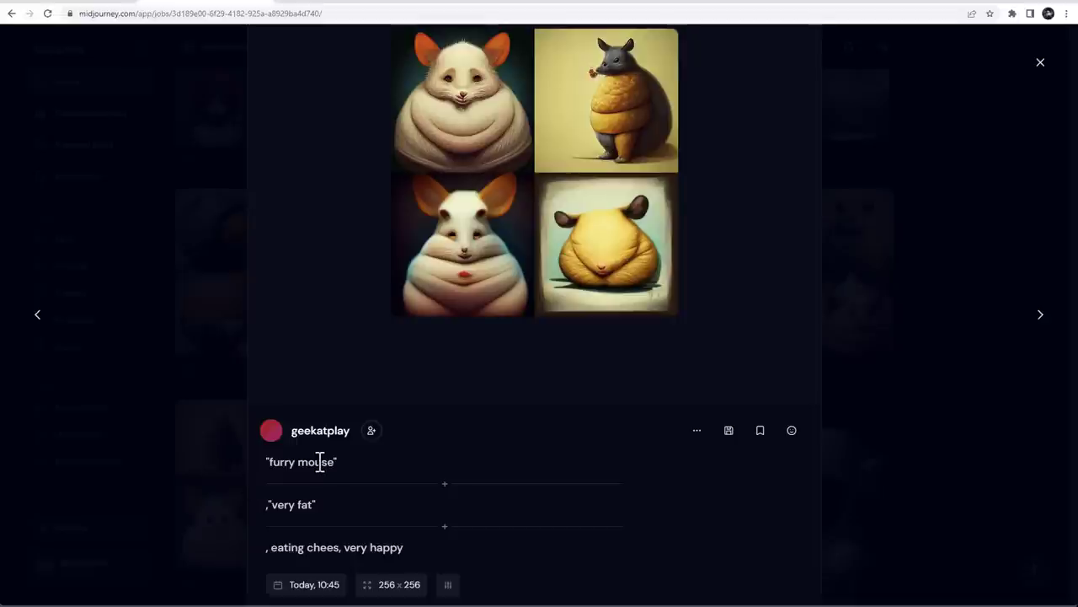
# Step: Close the viewer and scroll down the gallery to the fat furry mouse image grids
pyautogui.click(963, 265)
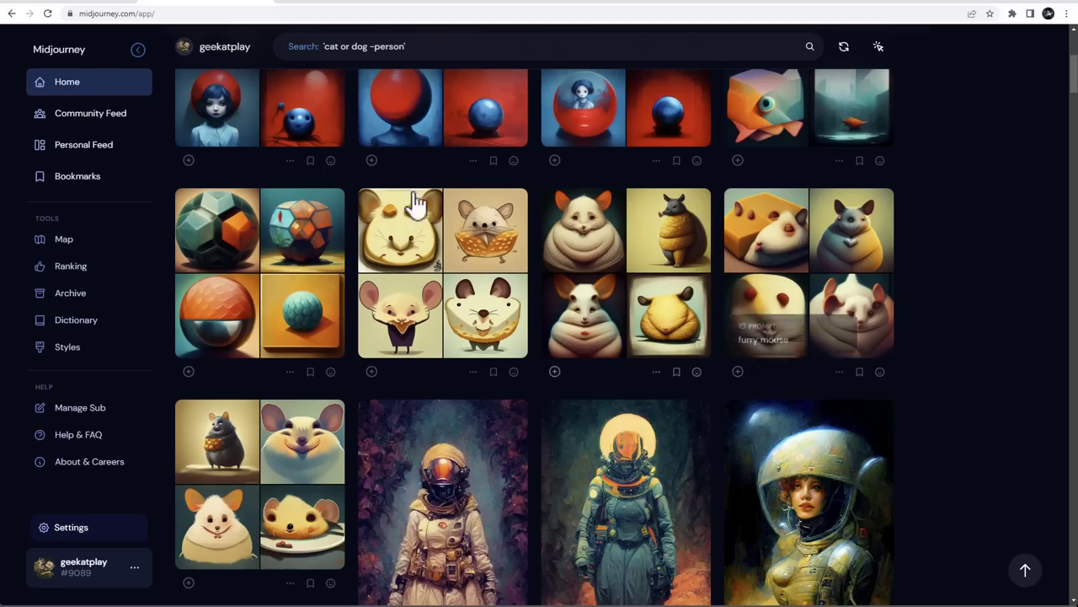
pyautogui.scroll(-2, 1002, 236)
pyautogui.scroll(-15, 942, 391)
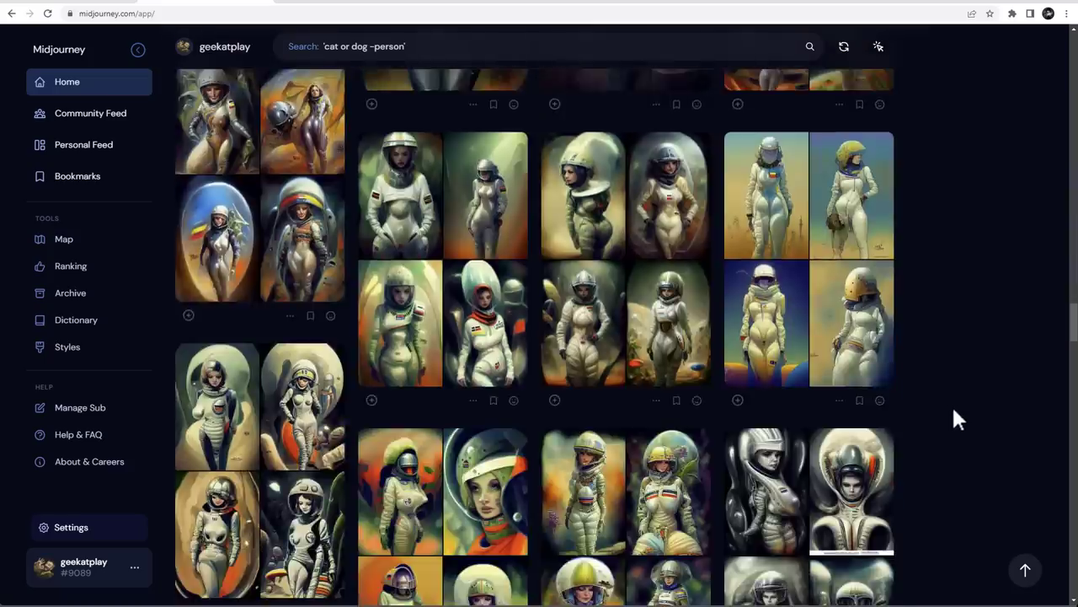
pyautogui.scroll(-15, 952, 419)
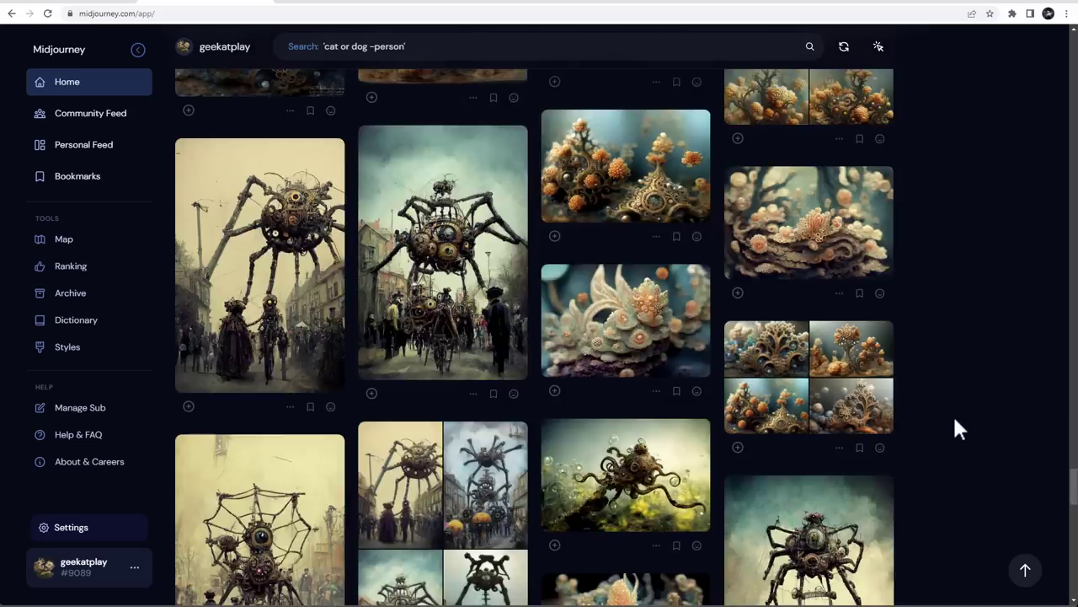
pyautogui.scroll(-10, 953, 429)
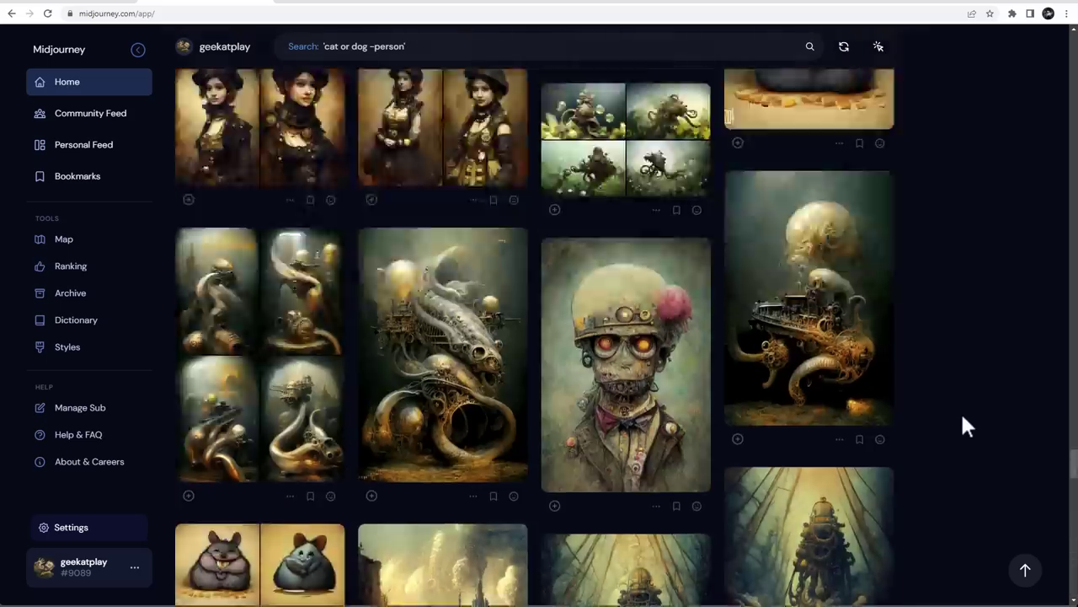
pyautogui.scroll(-10, 962, 417)
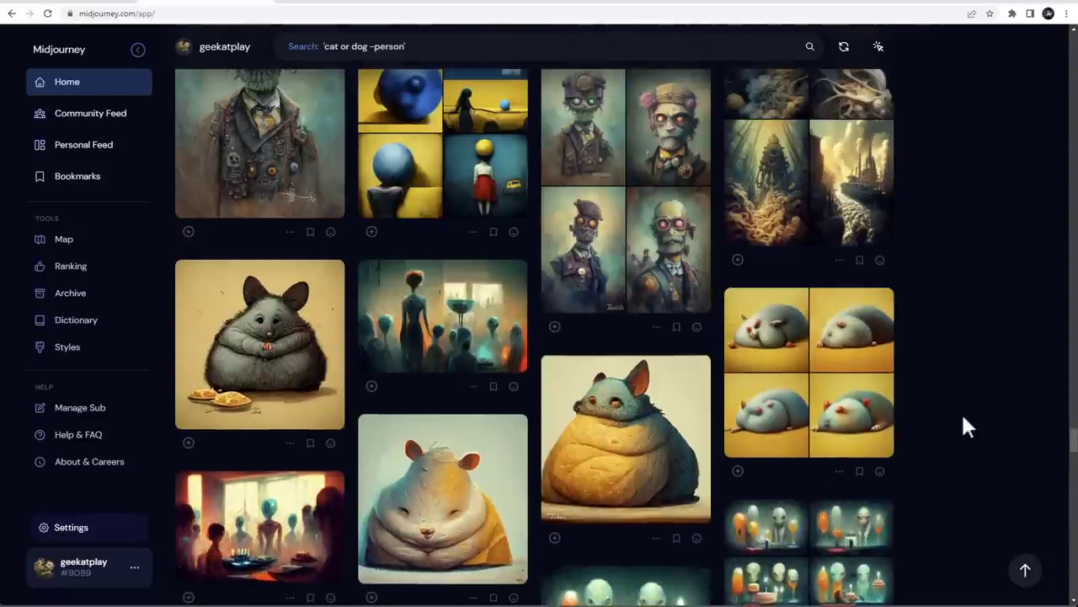
pyautogui.scroll(-1, 961, 411)
pyautogui.moveTo(258, 241)
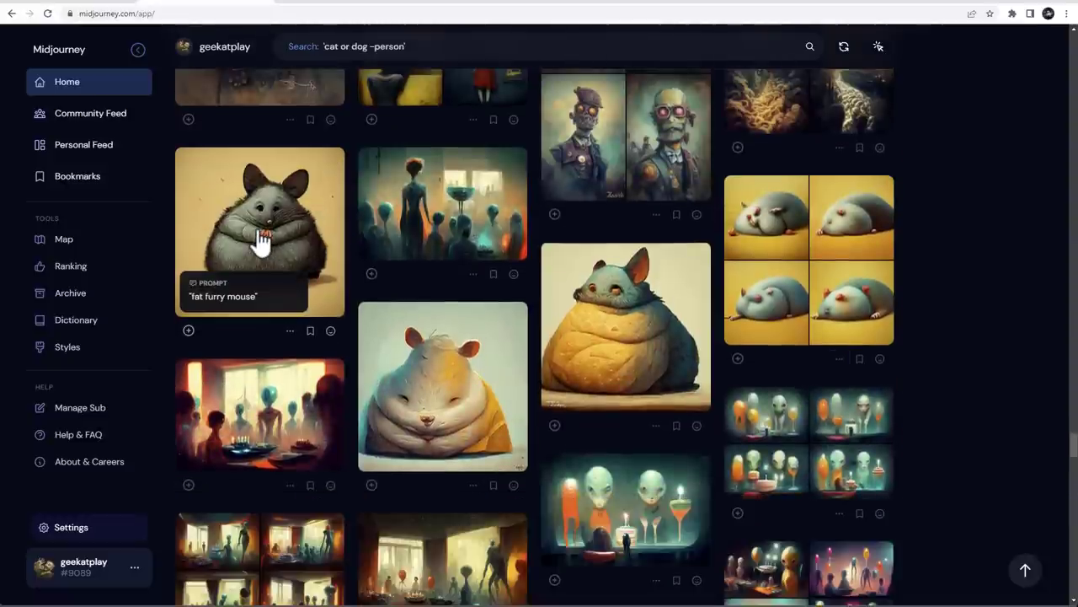
pyautogui.scroll(-9, 243, 240)
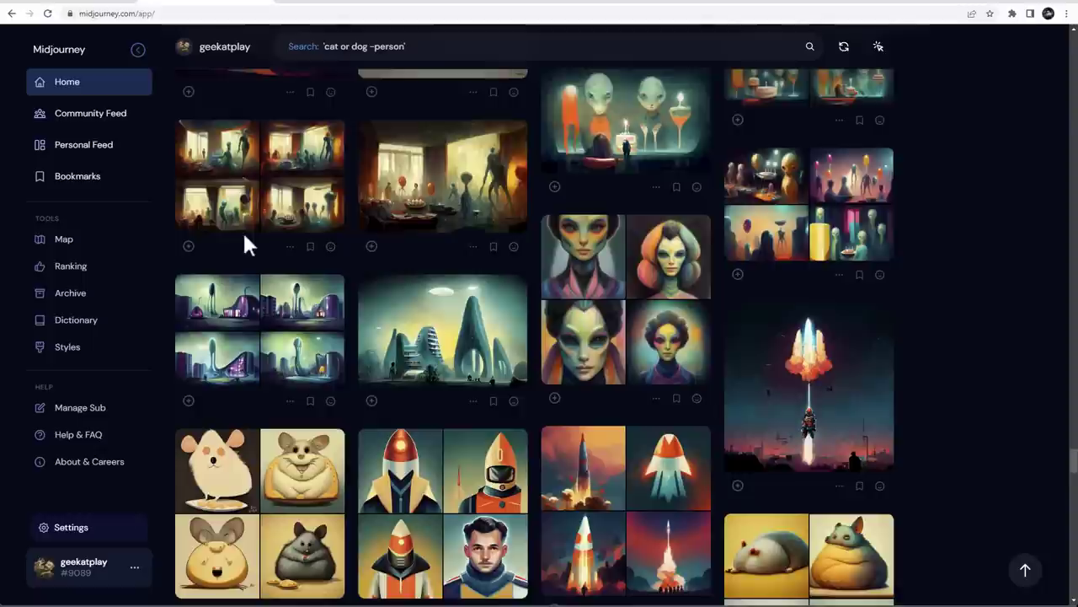
pyautogui.scroll(3, 286, 242)
pyautogui.scroll(-2, 958, 373)
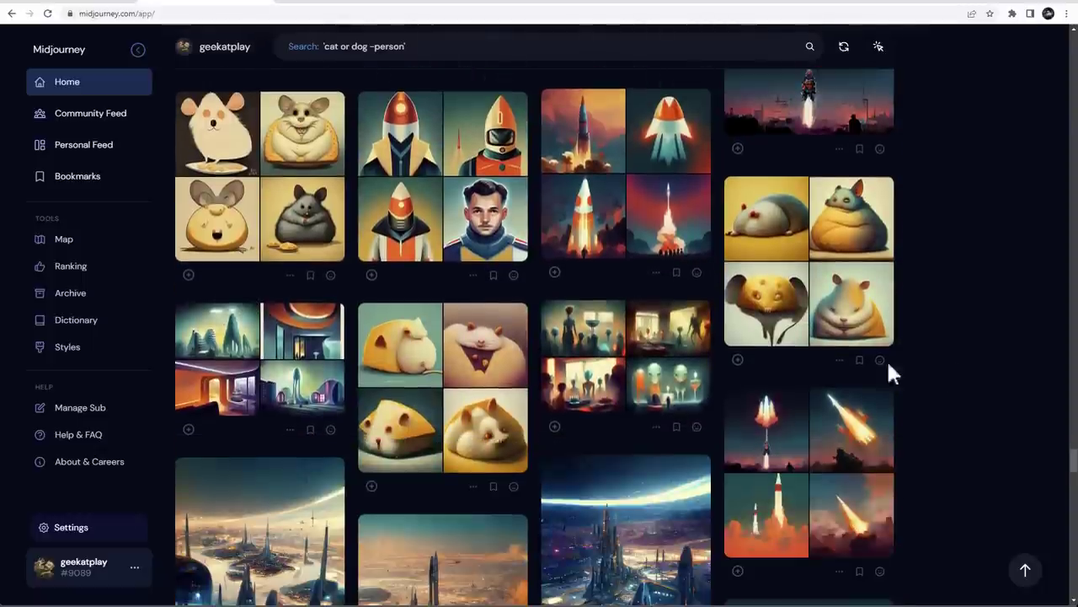
pyautogui.moveTo(512, 428)
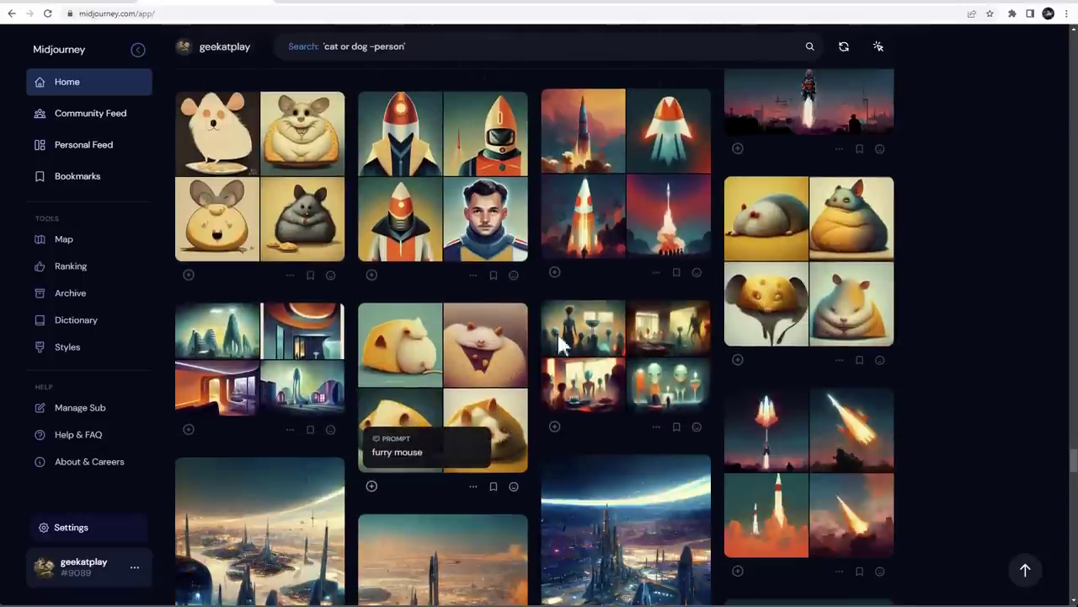
pyautogui.moveTo(1073, 466); pyautogui.dragTo(1068, 54)
pyautogui.scroll(-5, 697, 361)
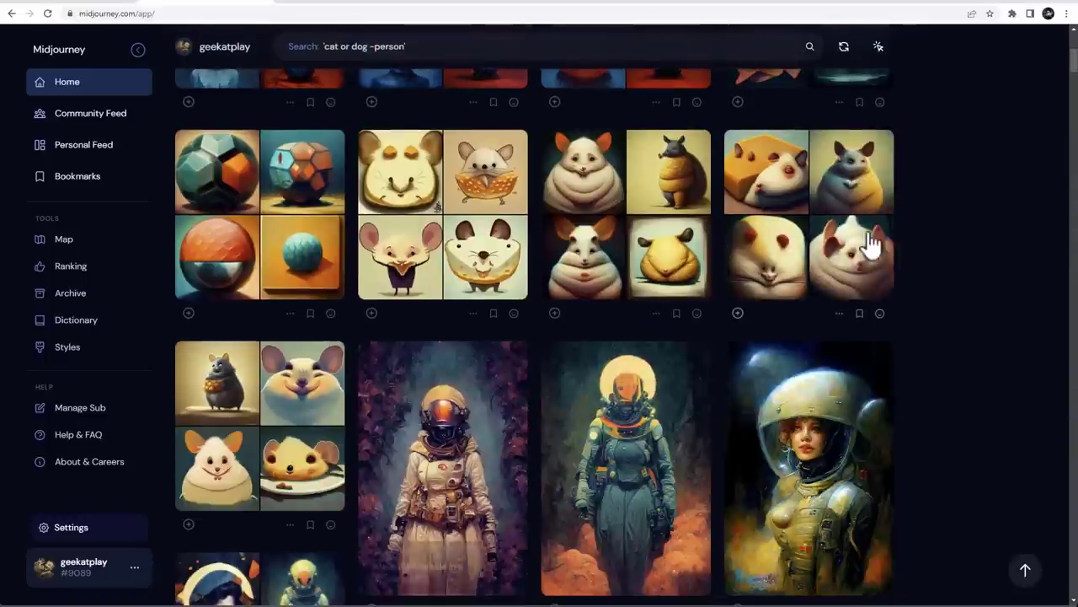
pyautogui.click(627, 216)
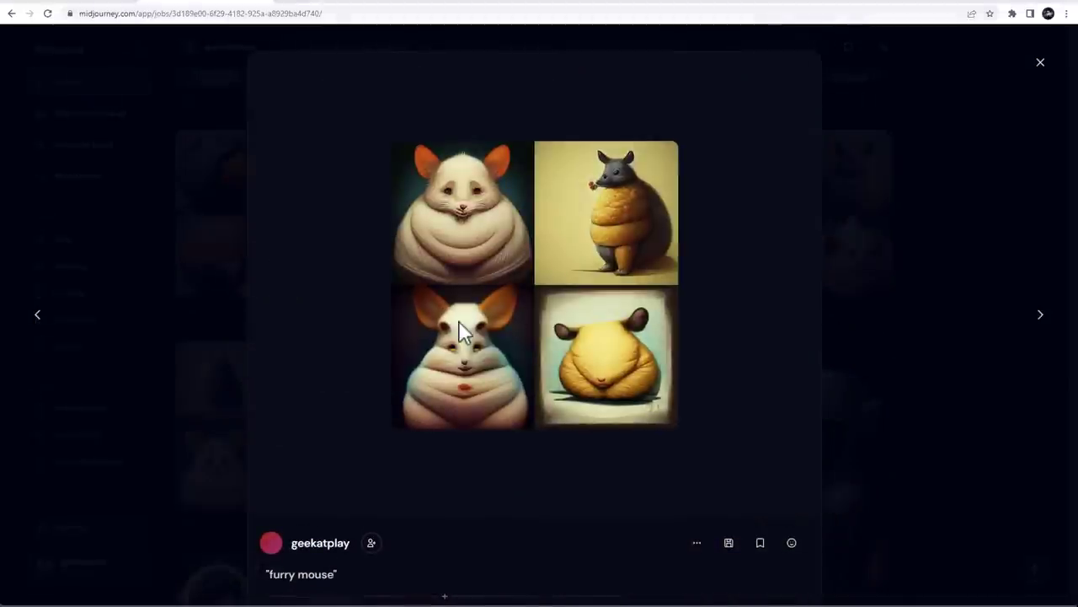
pyautogui.scroll(-2, 457, 324)
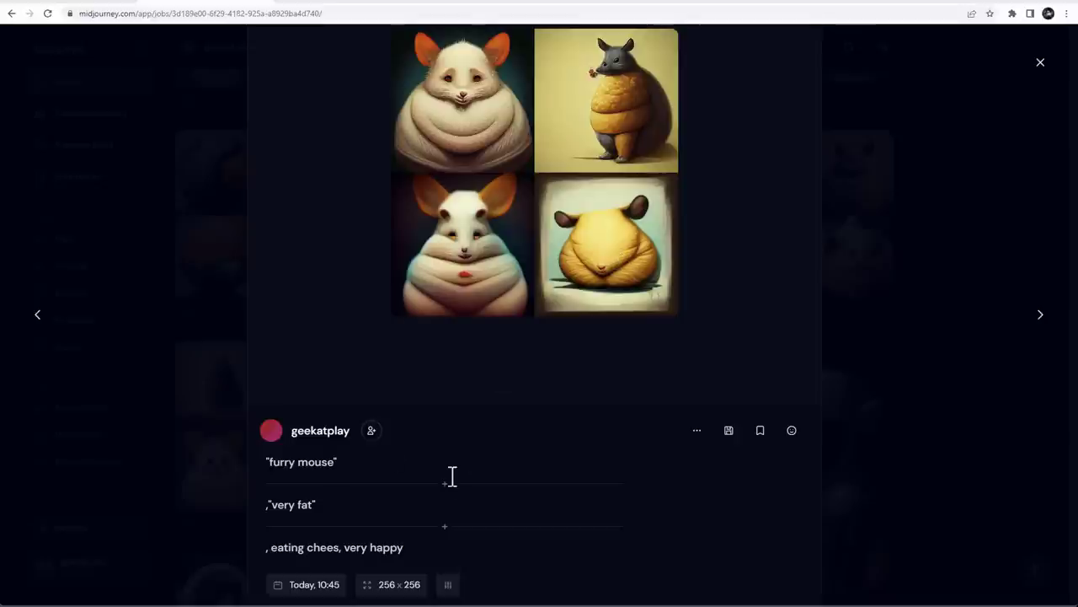
pyautogui.click(60, 319)
pyautogui.click(465, 185)
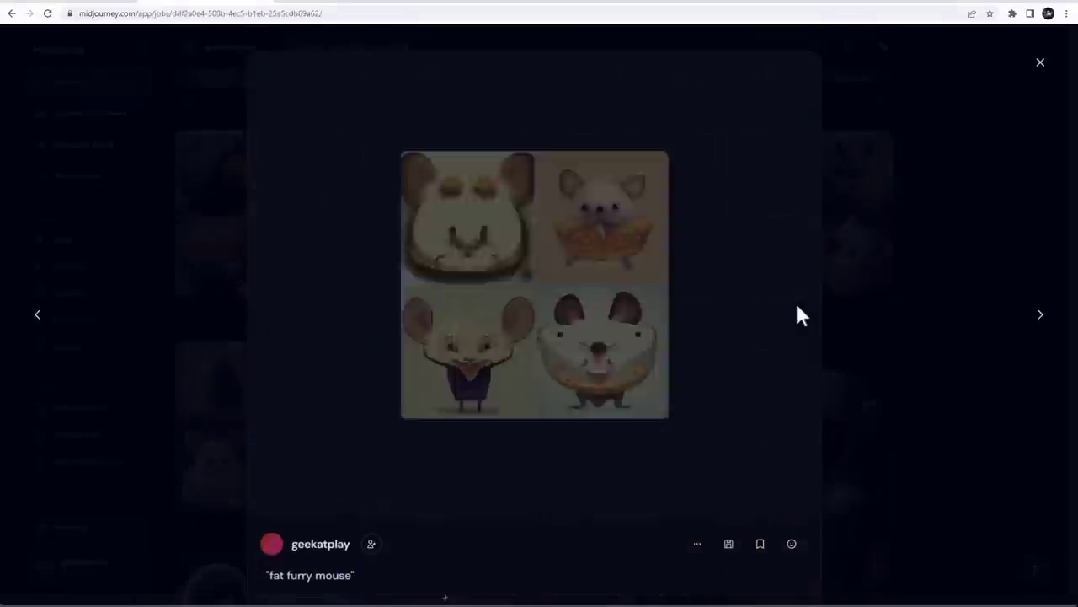
pyautogui.scroll(-2, 349, 505)
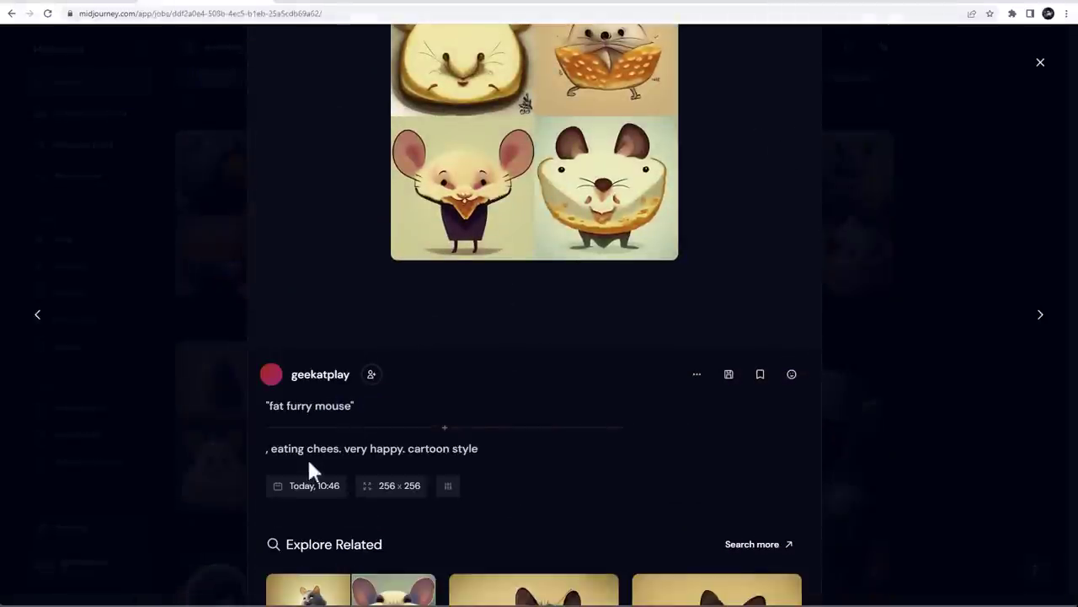
pyautogui.moveTo(480, 449); pyautogui.dragTo(408, 450)
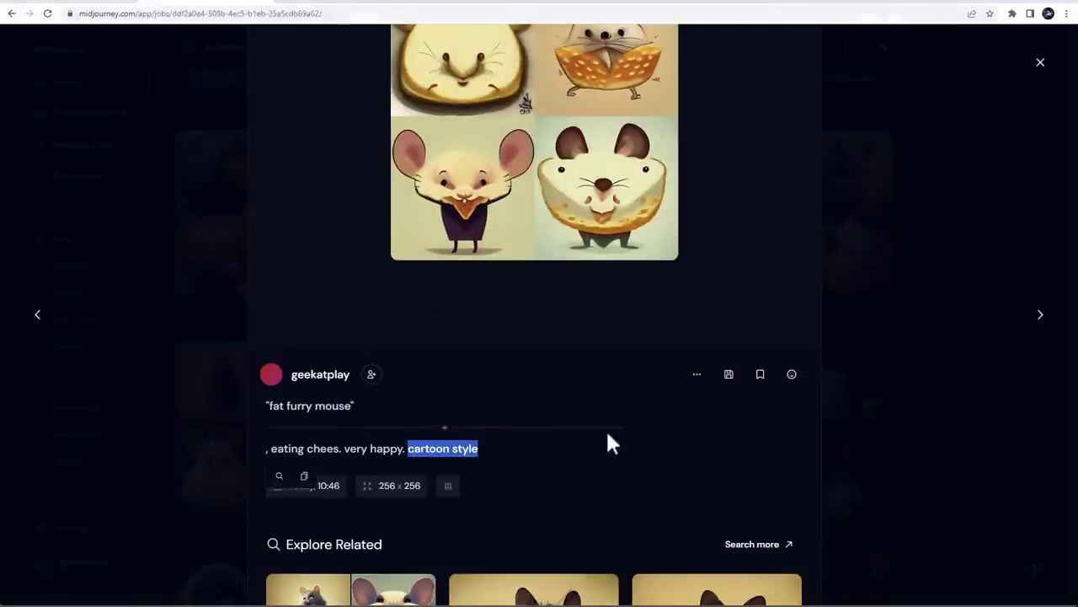
pyautogui.scroll(2, 605, 436)
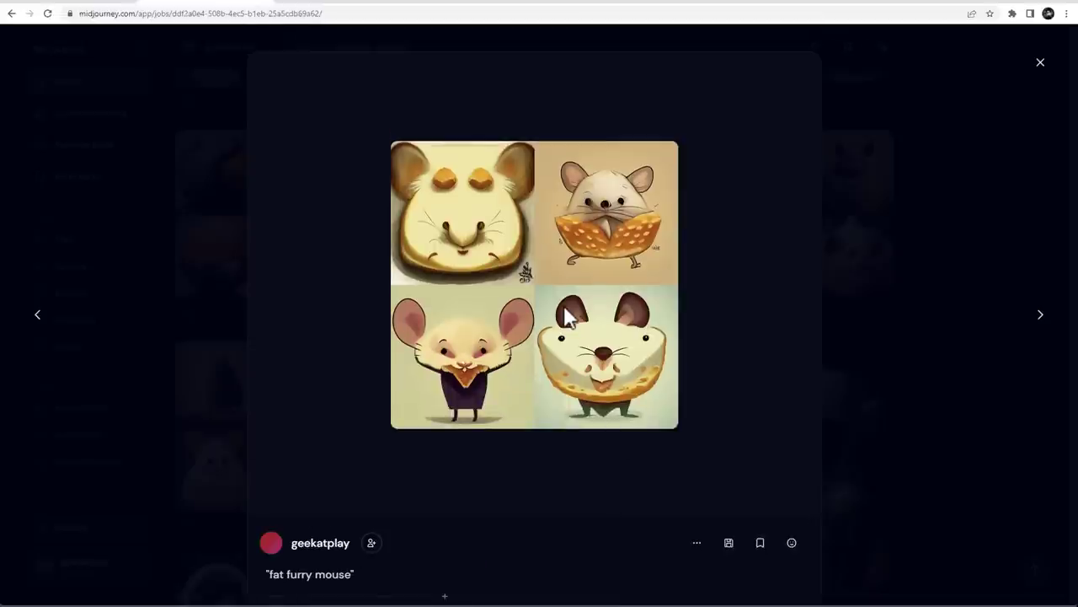
pyautogui.scroll(-1, 295, 489)
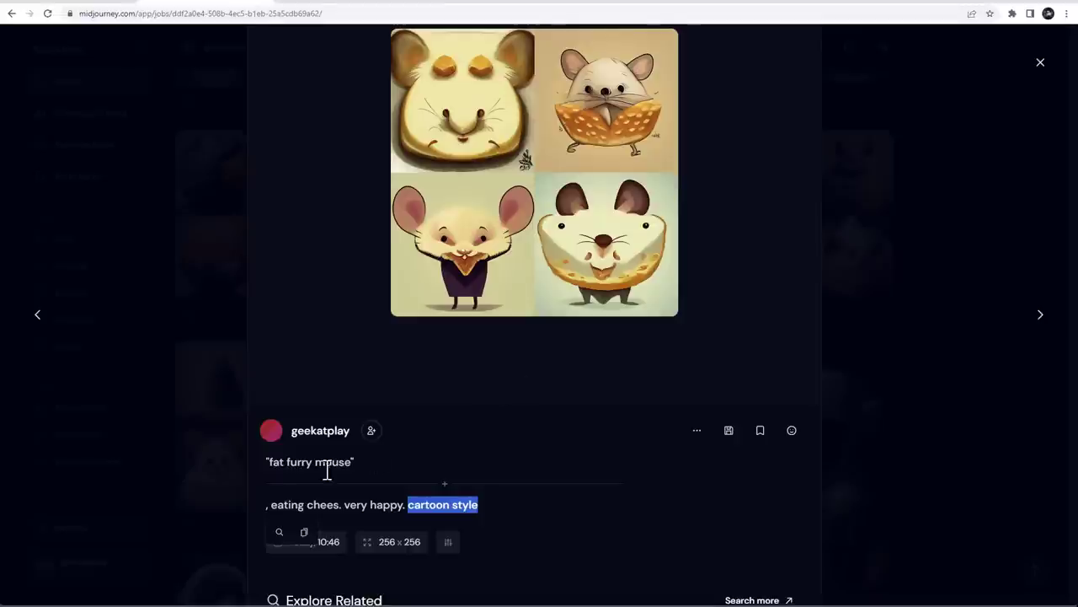
pyautogui.moveTo(266, 461); pyautogui.dragTo(362, 469)
# Step: Return to the gallery and open the space suit astronaut generation's details
pyautogui.click(942, 280)
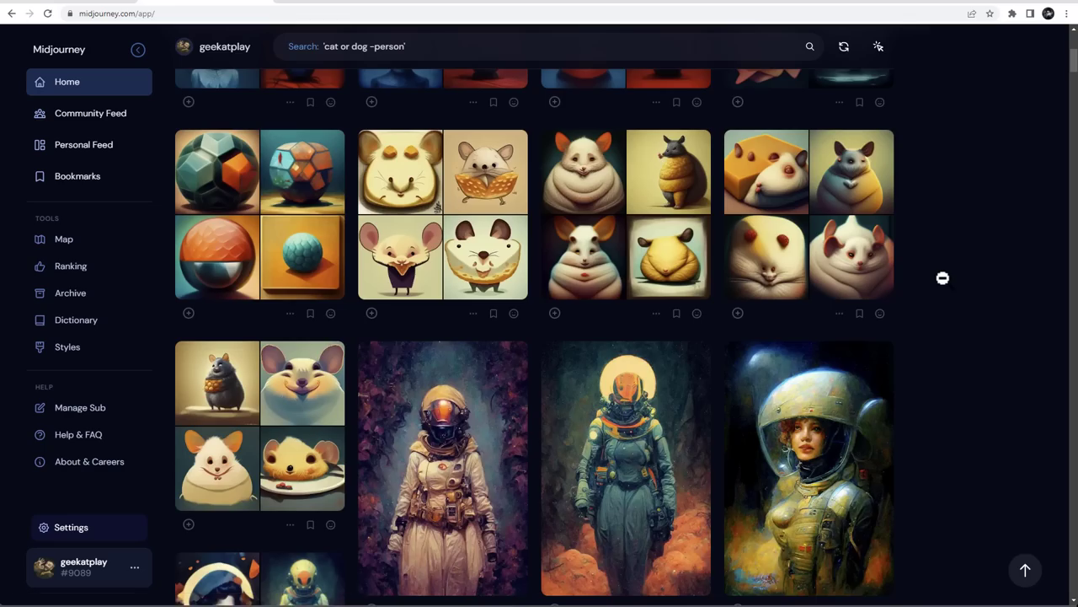
pyautogui.scroll(-5, 936, 368)
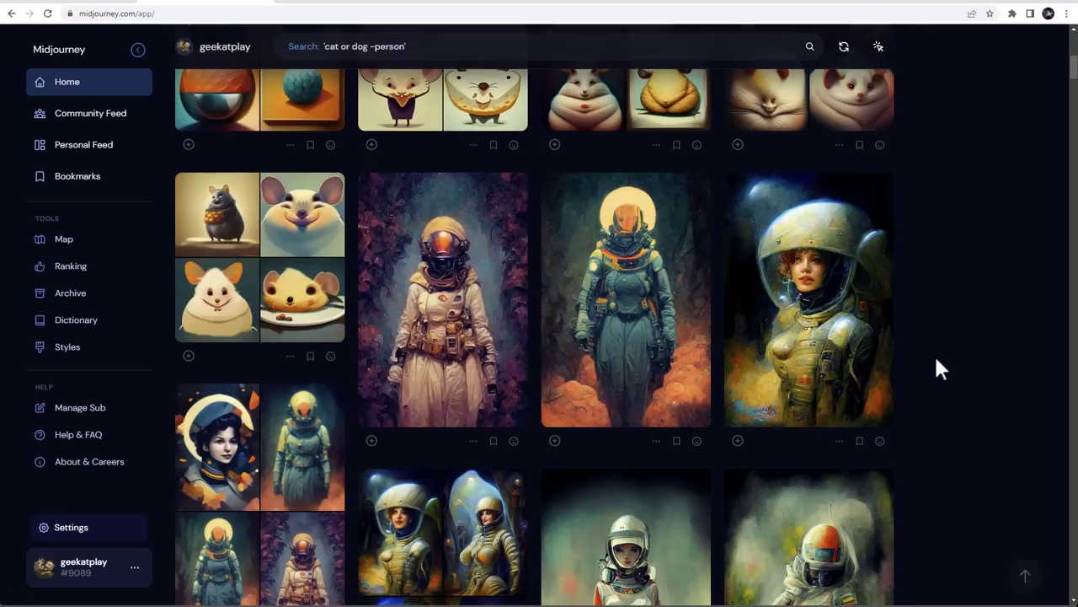
pyautogui.scroll(-6, 940, 368)
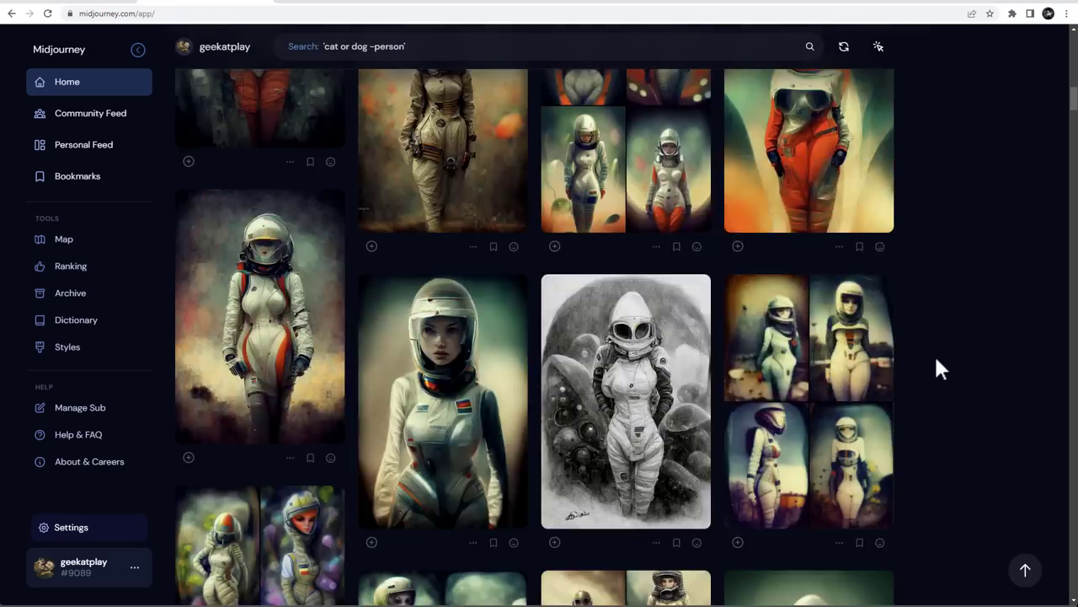
pyautogui.scroll(-10, 941, 369)
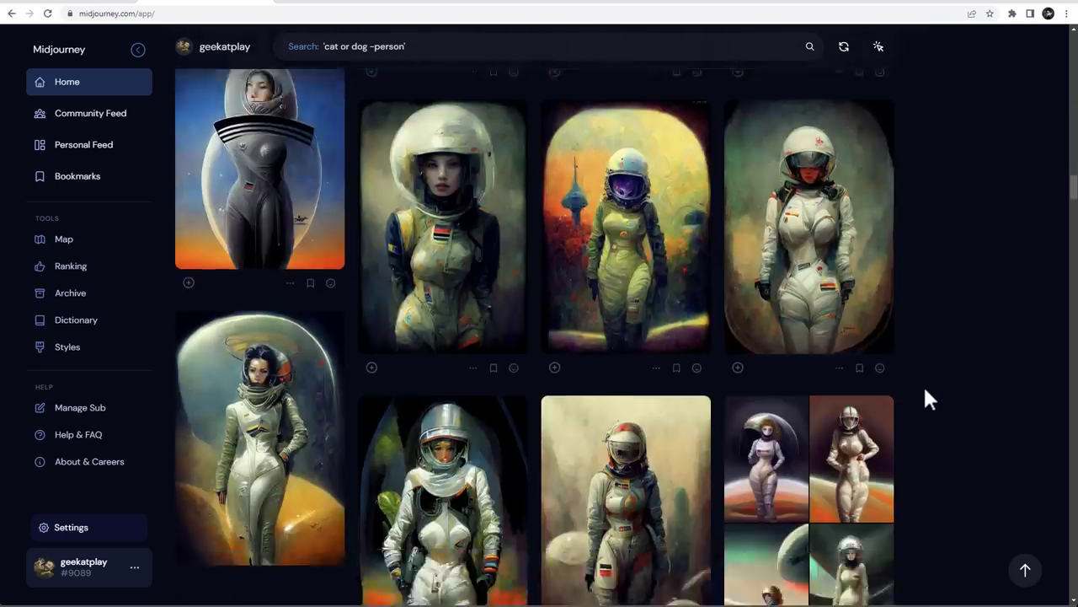
pyautogui.scroll(-10, 918, 397)
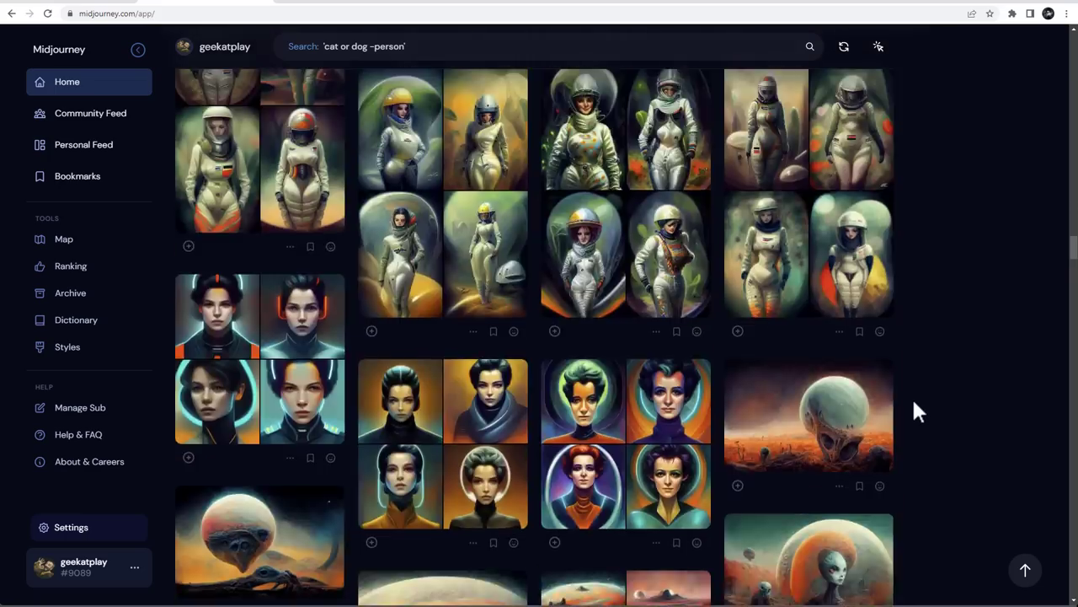
pyautogui.scroll(5, 914, 404)
pyautogui.scroll(-2, 911, 408)
pyautogui.moveTo(760, 380)
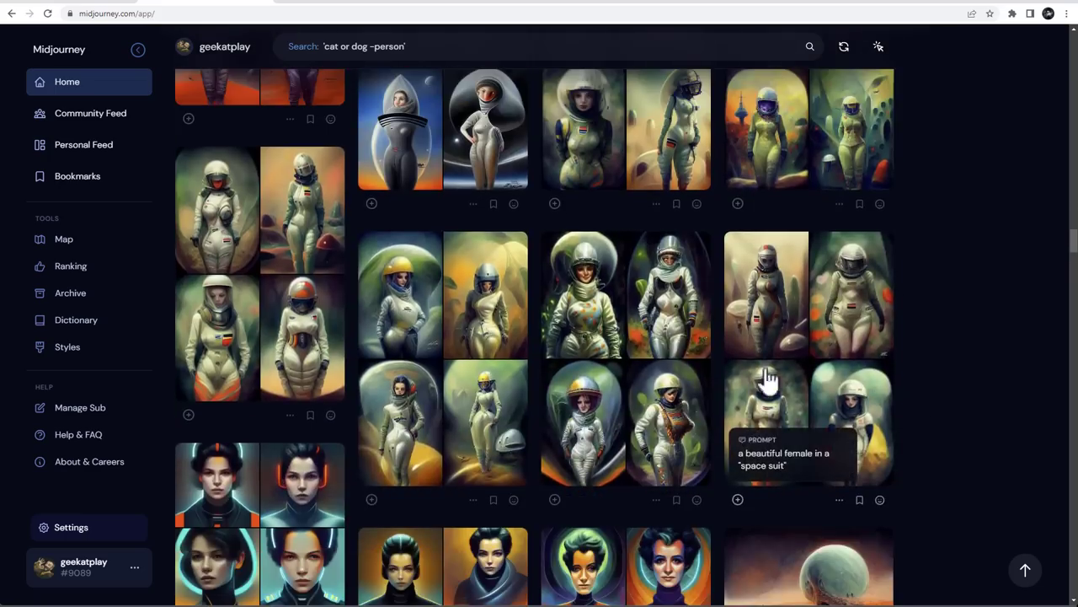
pyautogui.click(834, 356)
pyautogui.scroll(-2, 717, 380)
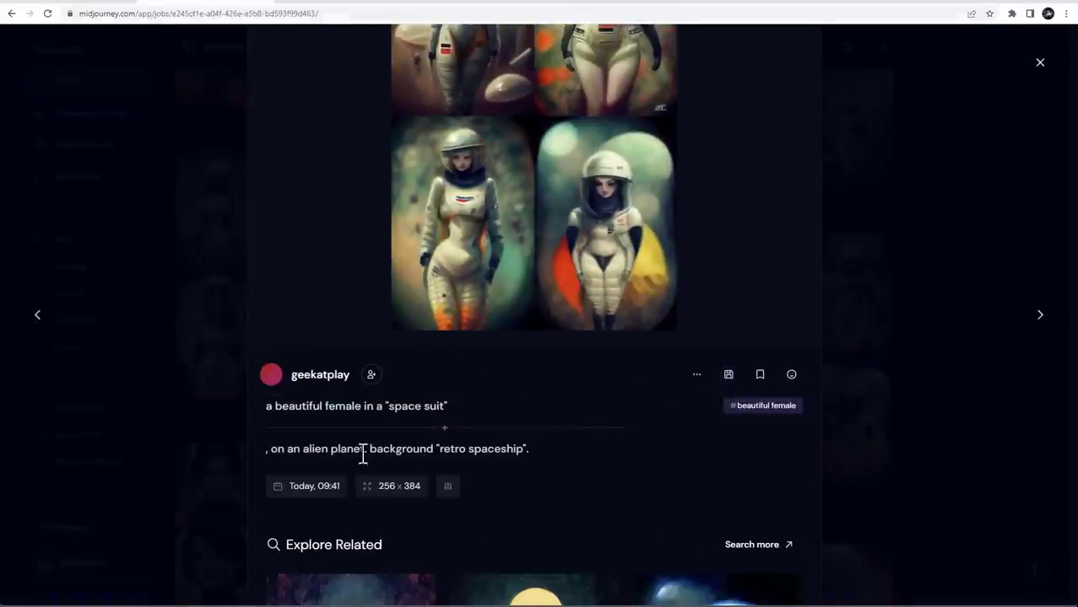
pyautogui.scroll(-1, 375, 444)
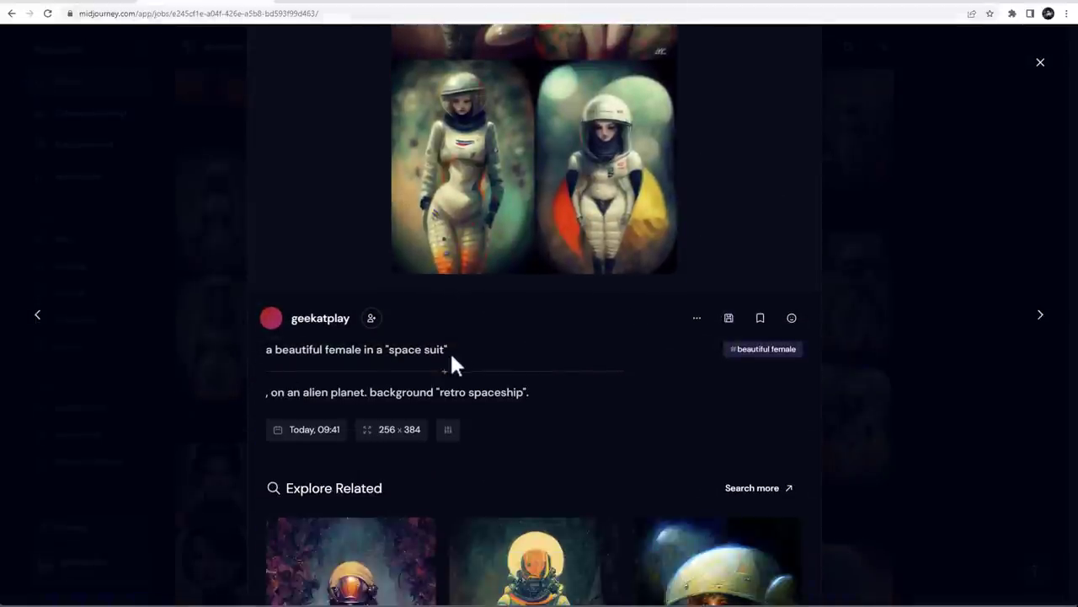
# Step: Highlight 'space suit' and 'retro spaceship' in the astronaut prompt
pyautogui.moveTo(385, 349); pyautogui.dragTo(447, 350)
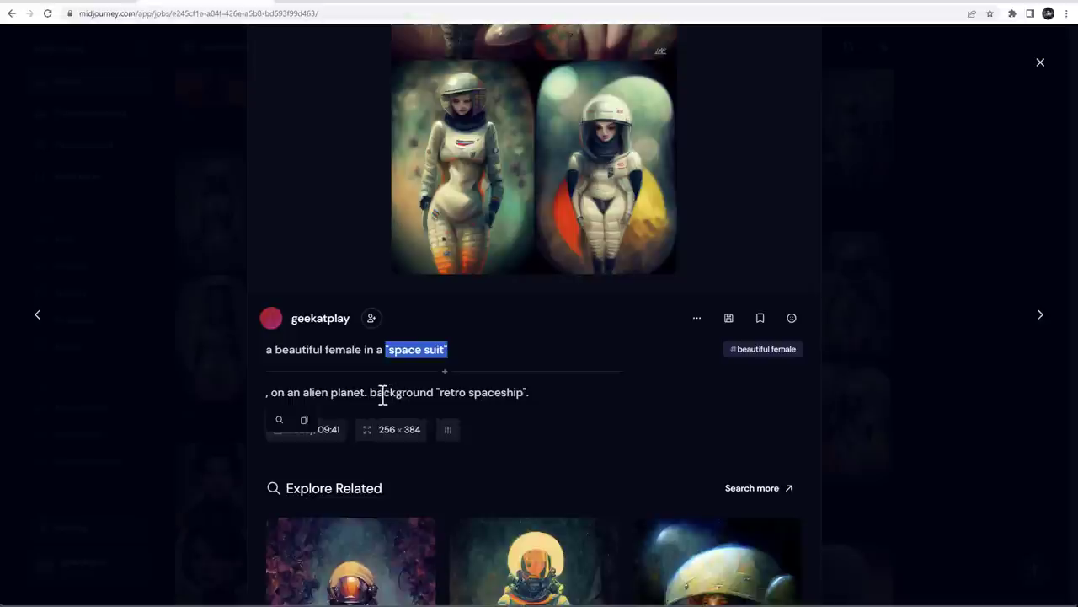
pyautogui.moveTo(437, 392); pyautogui.dragTo(524, 394)
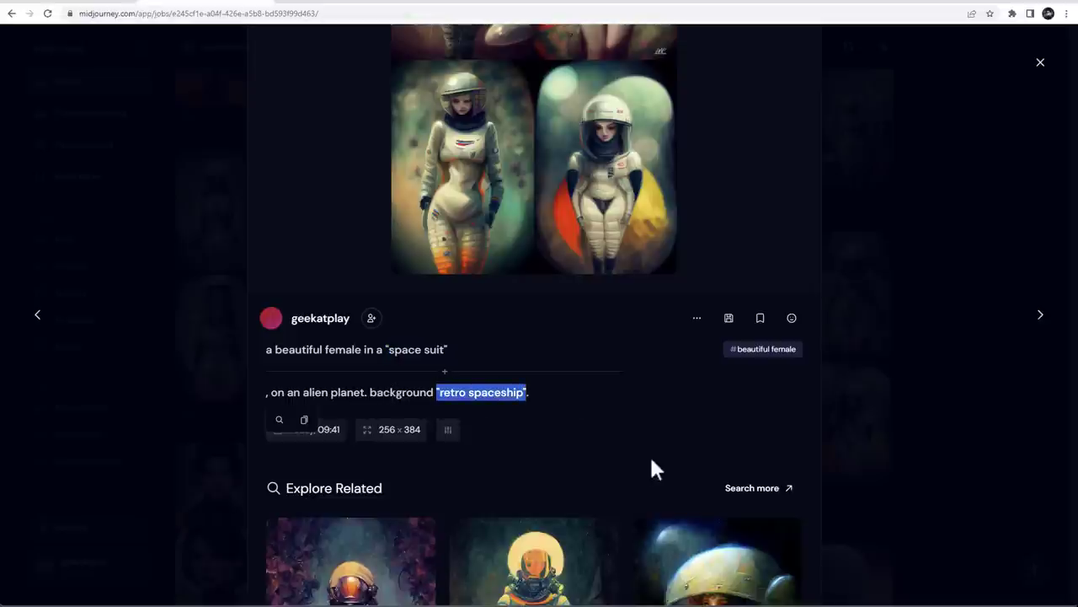
pyautogui.click(627, 396)
pyautogui.scroll(3, 572, 274)
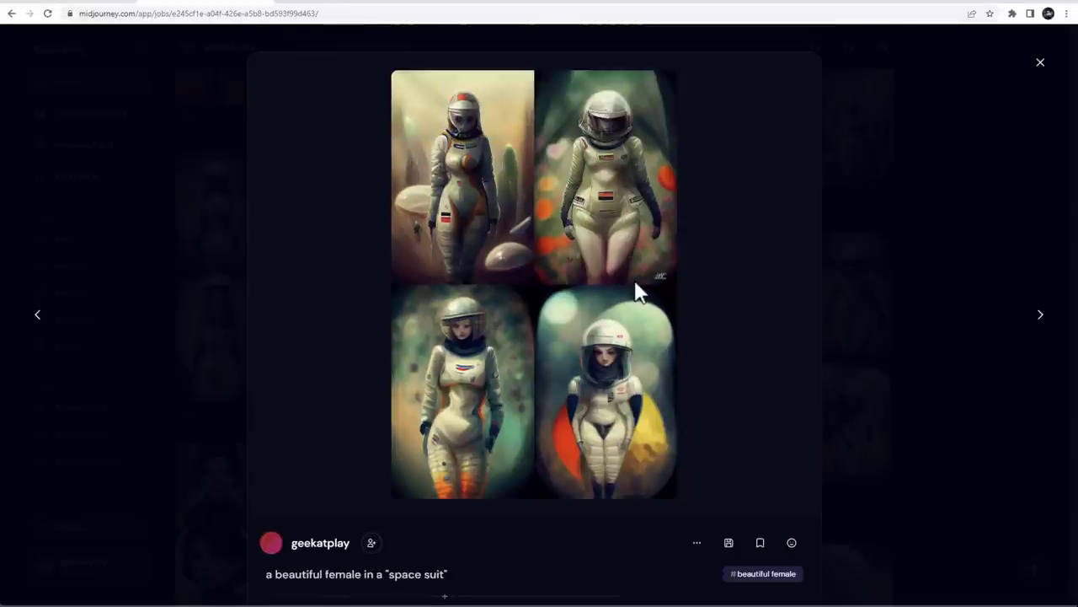
pyautogui.scroll(-2, 623, 253)
pyautogui.scroll(-1, 513, 268)
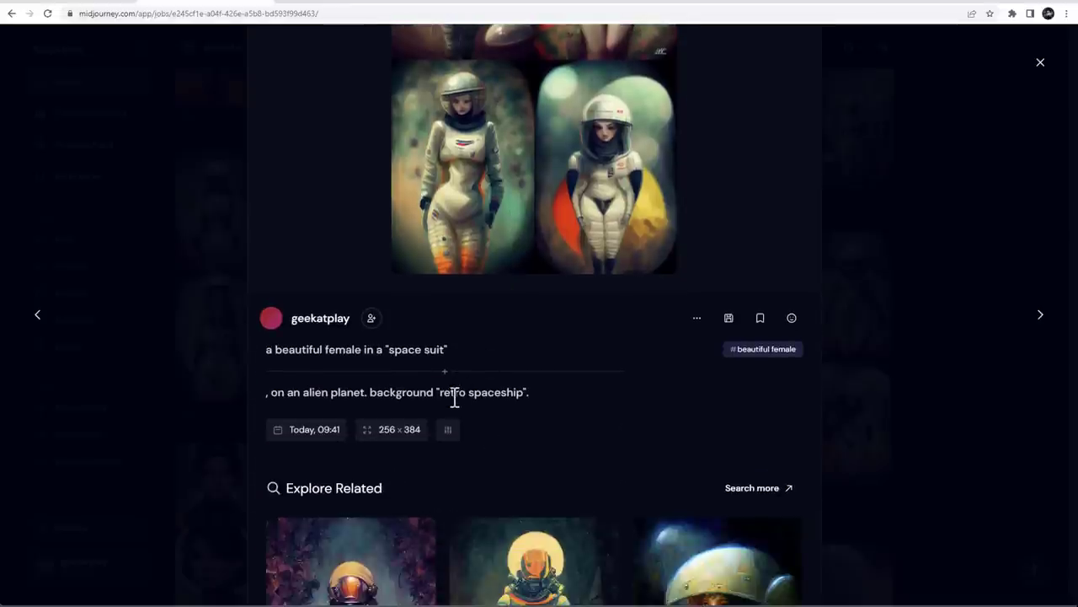
pyautogui.moveTo(437, 392); pyautogui.dragTo(531, 393)
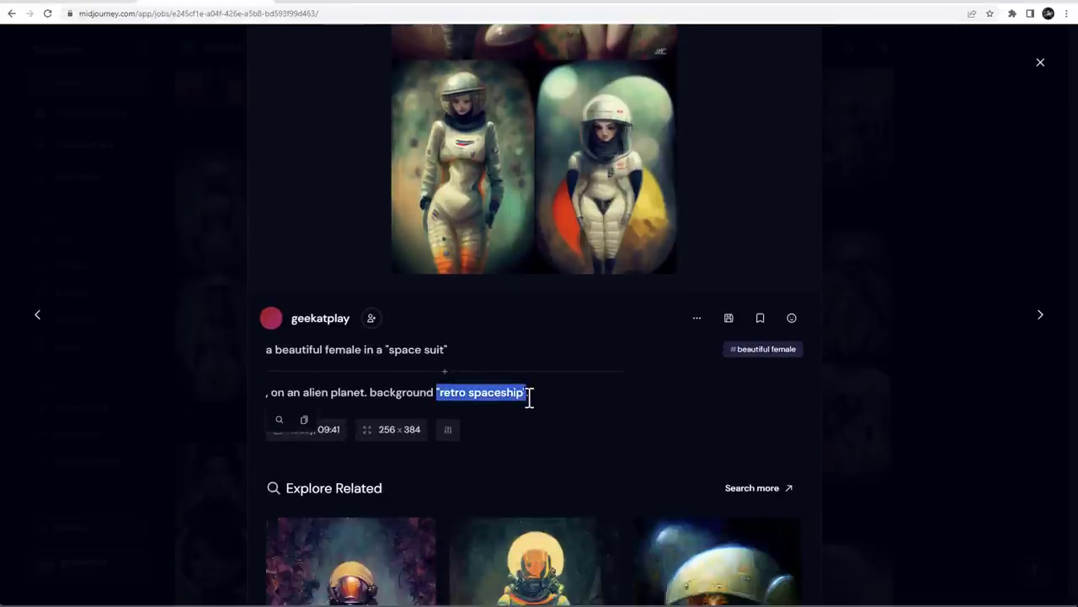
pyautogui.click(564, 400)
# Step: Go to the previous astronaut job and highlight 'frank kelly freas' in its prompt
pyautogui.scroll(3, 565, 396)
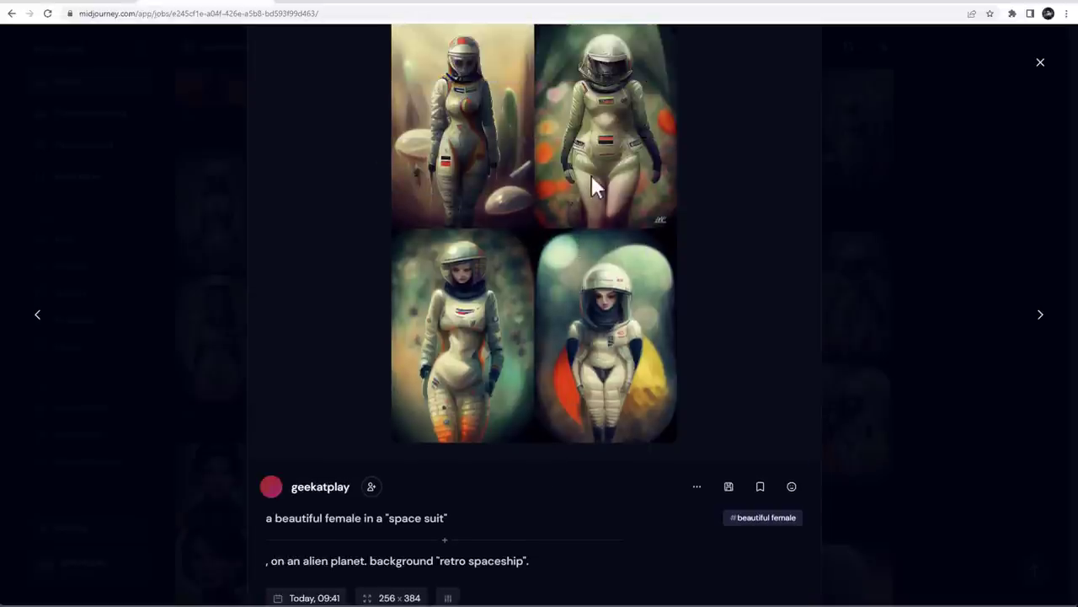
pyautogui.click(43, 323)
pyautogui.scroll(-2, 523, 270)
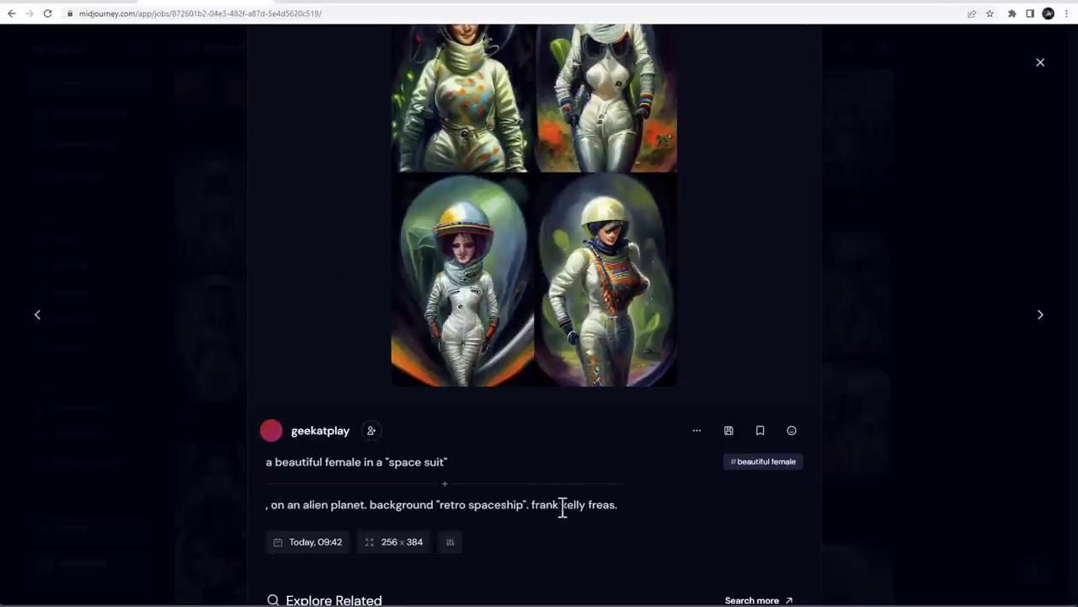
pyautogui.moveTo(532, 505); pyautogui.dragTo(624, 506)
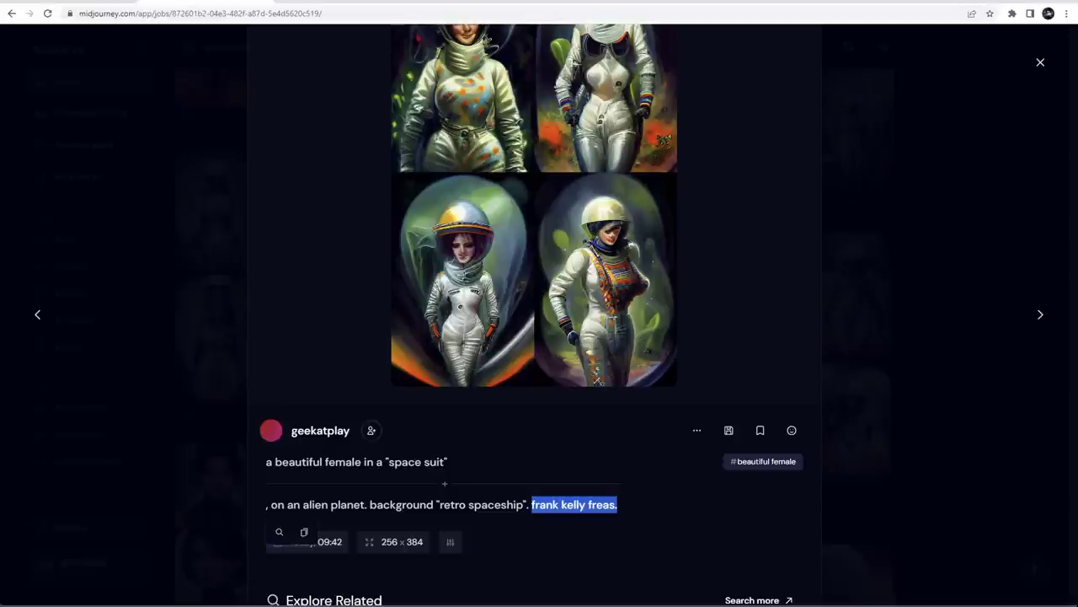
# Step: Maximise the browser and look through the paul lehr and hannes bok Google Images results
pyautogui.press('Print')
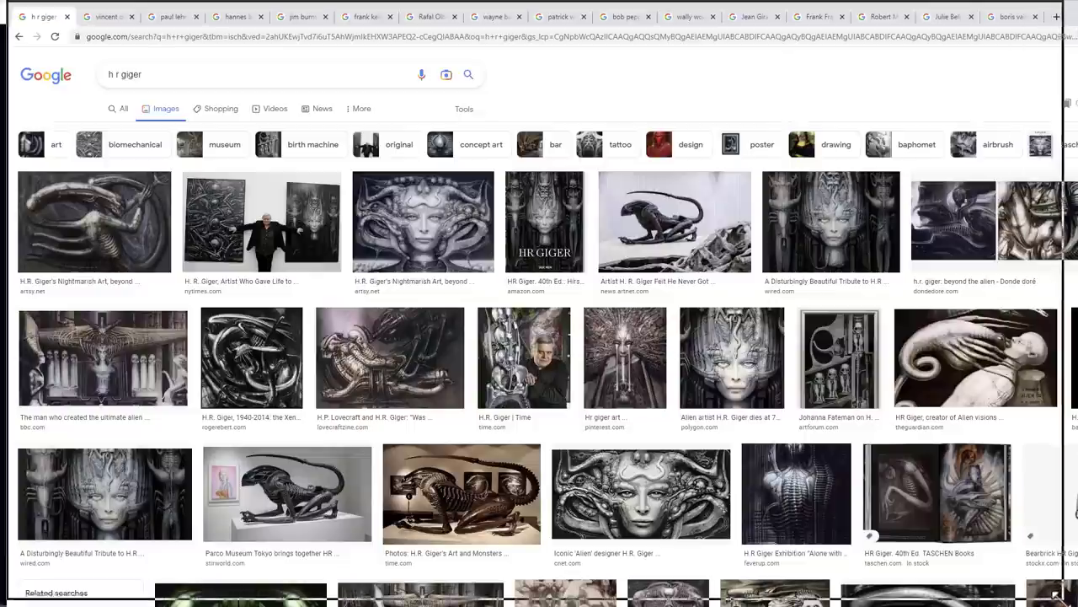
pyautogui.press('super+Up')
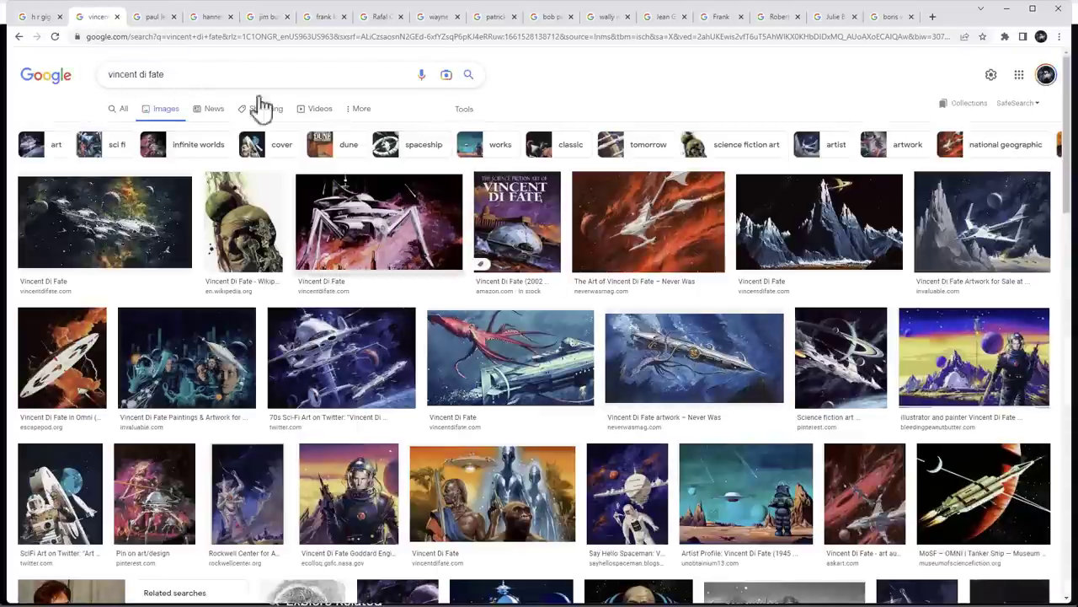
pyautogui.click(152, 19)
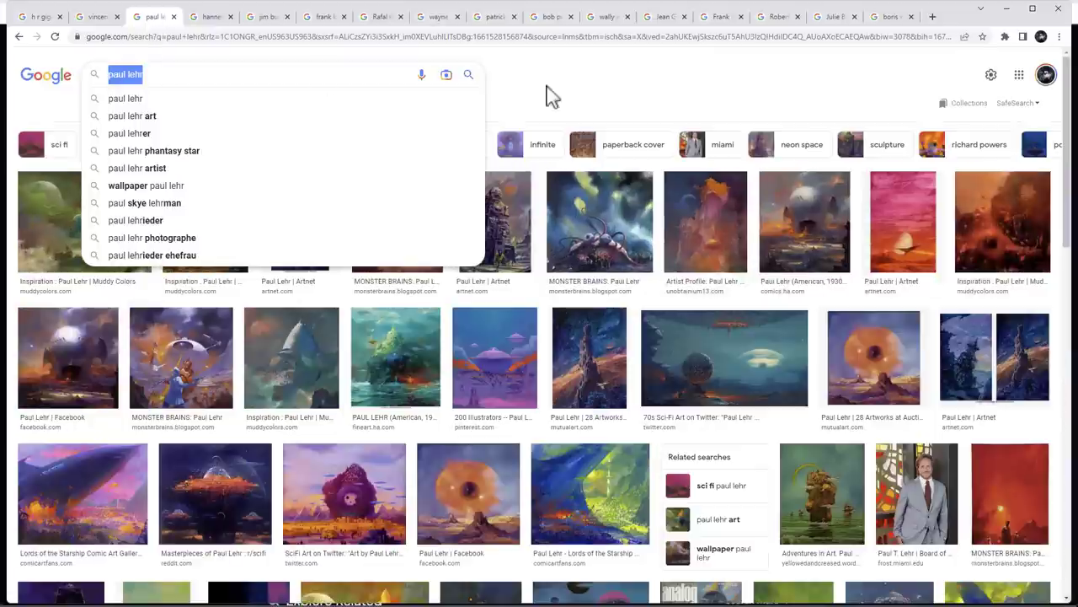
pyautogui.click(626, 99)
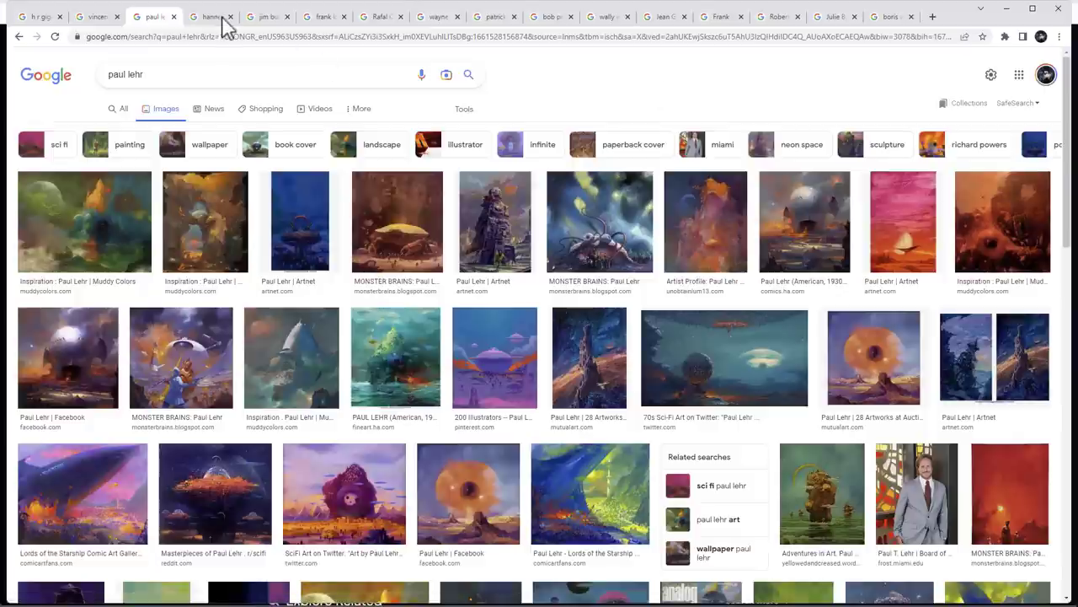
pyautogui.click(208, 19)
pyautogui.click(662, 91)
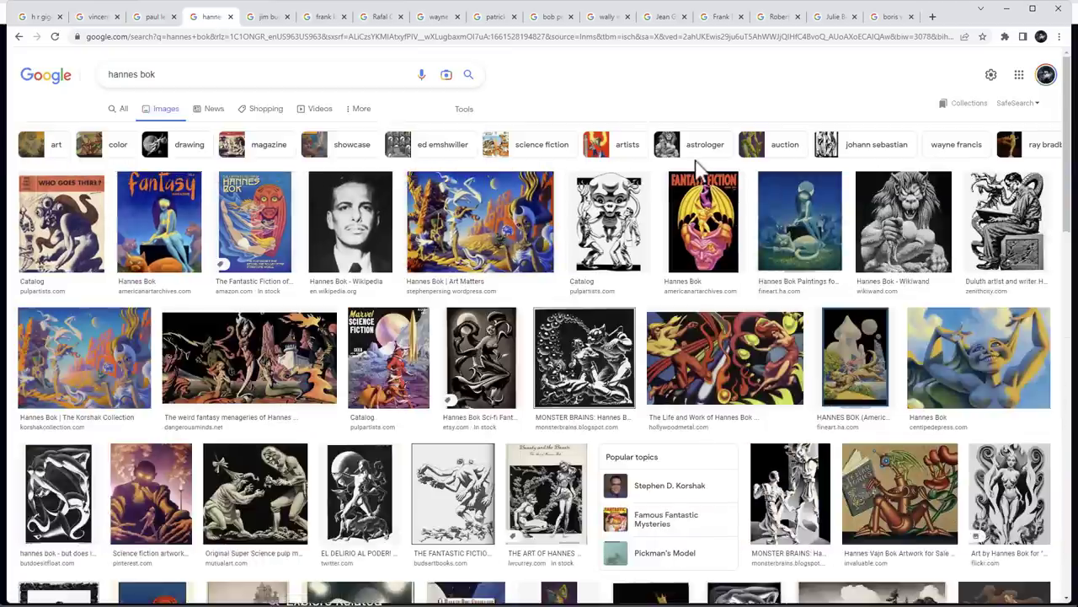
pyautogui.scroll(-1, 712, 210)
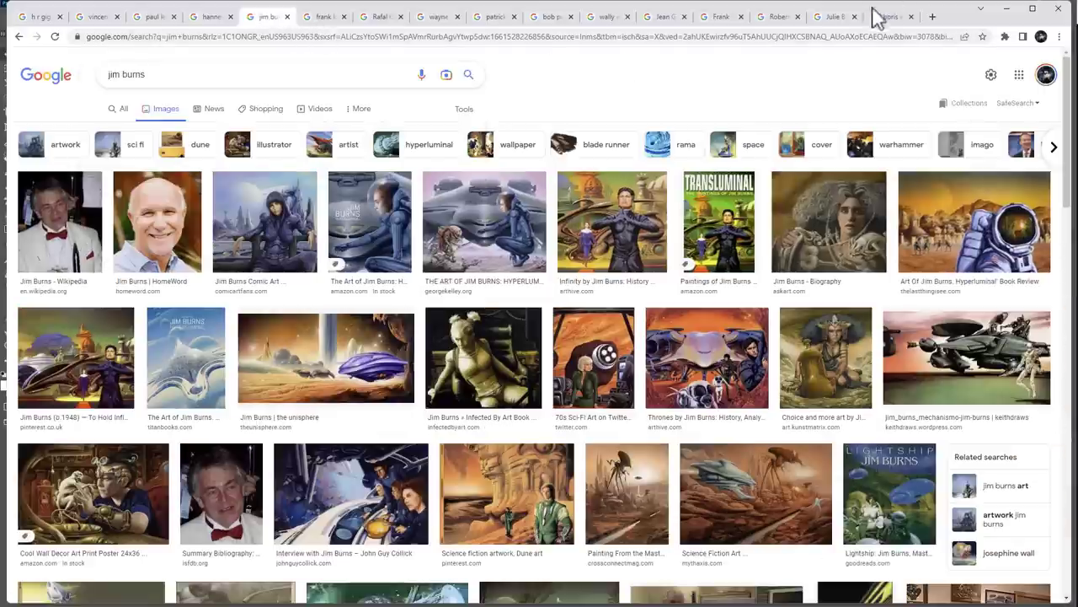
# Step: Move from the boris vallejo results back to the jim burns version and read its prompt
pyautogui.click(882, 20)
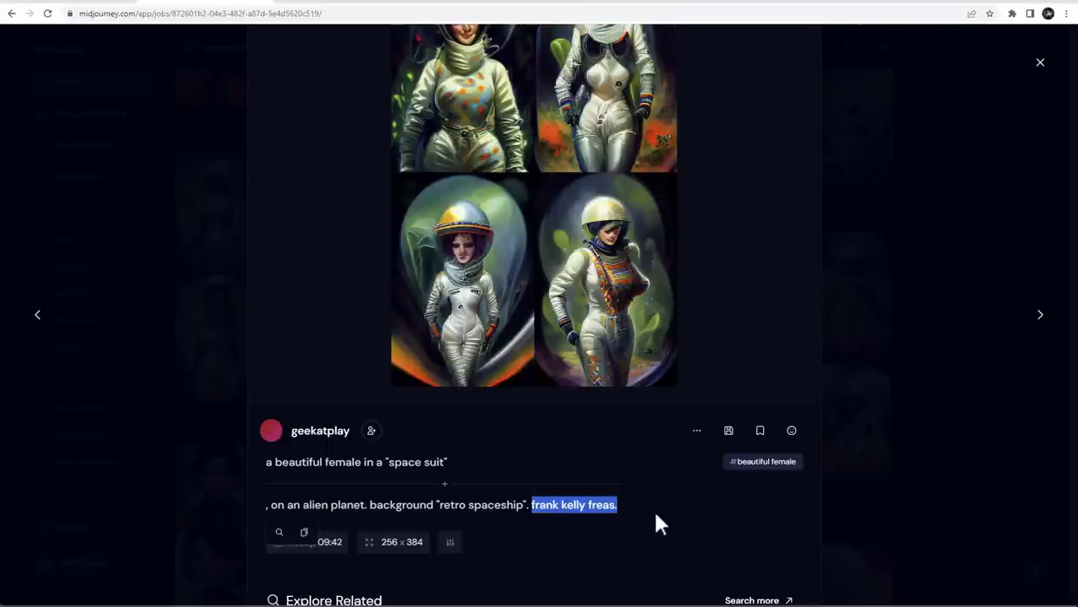
pyautogui.scroll(1, 780, 306)
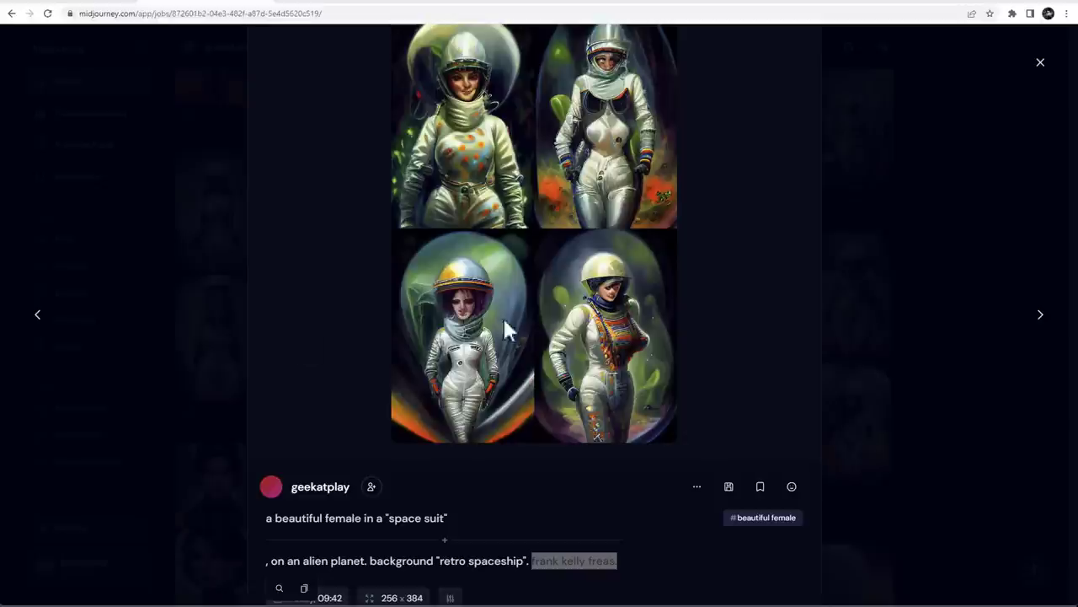
pyautogui.click(34, 320)
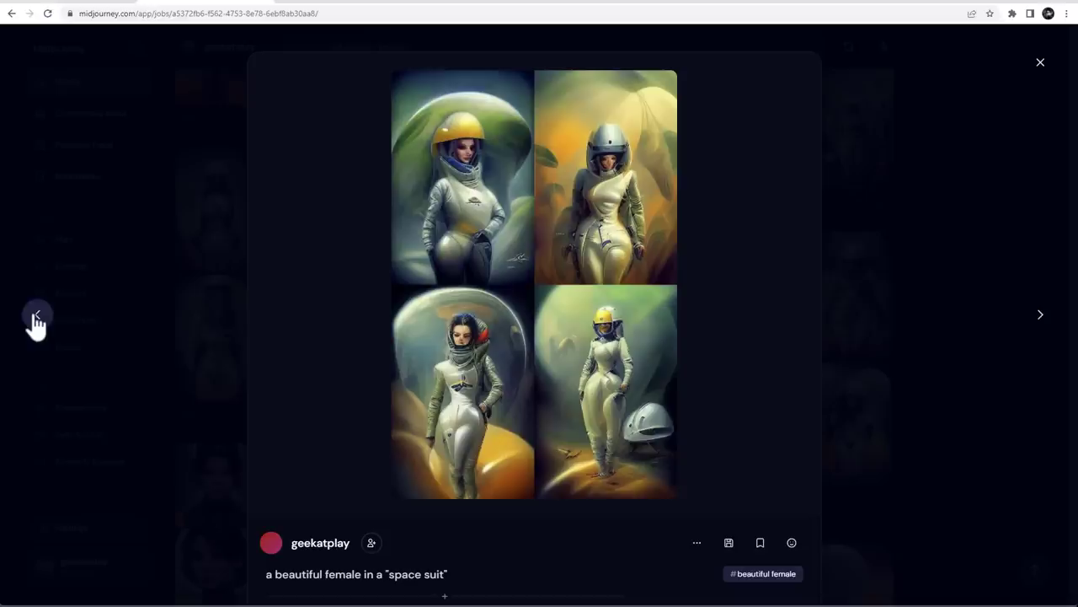
pyautogui.scroll(-2, 463, 446)
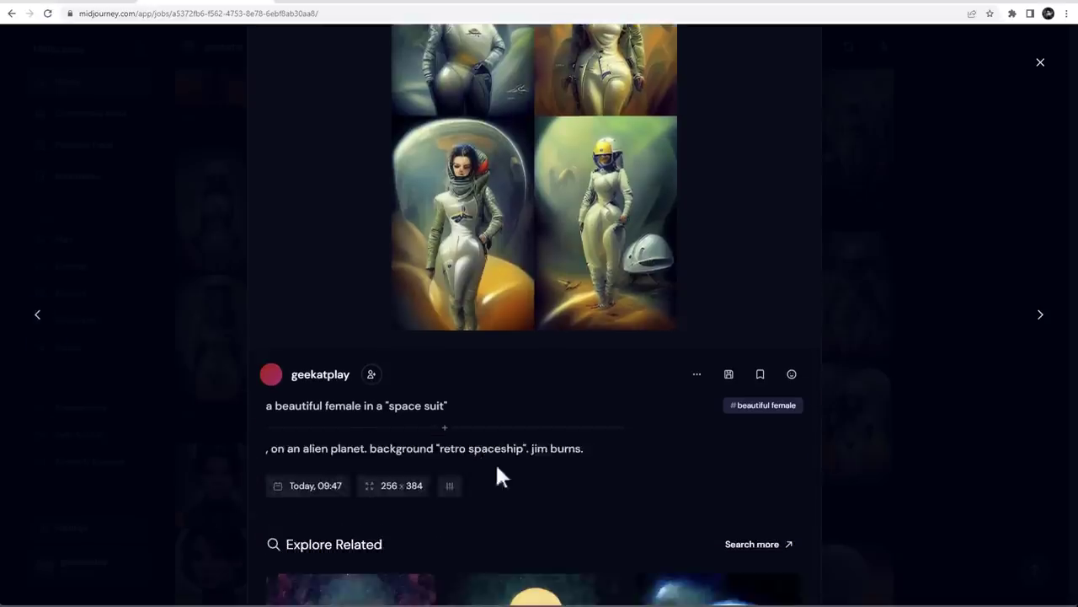
pyautogui.scroll(1, 592, 459)
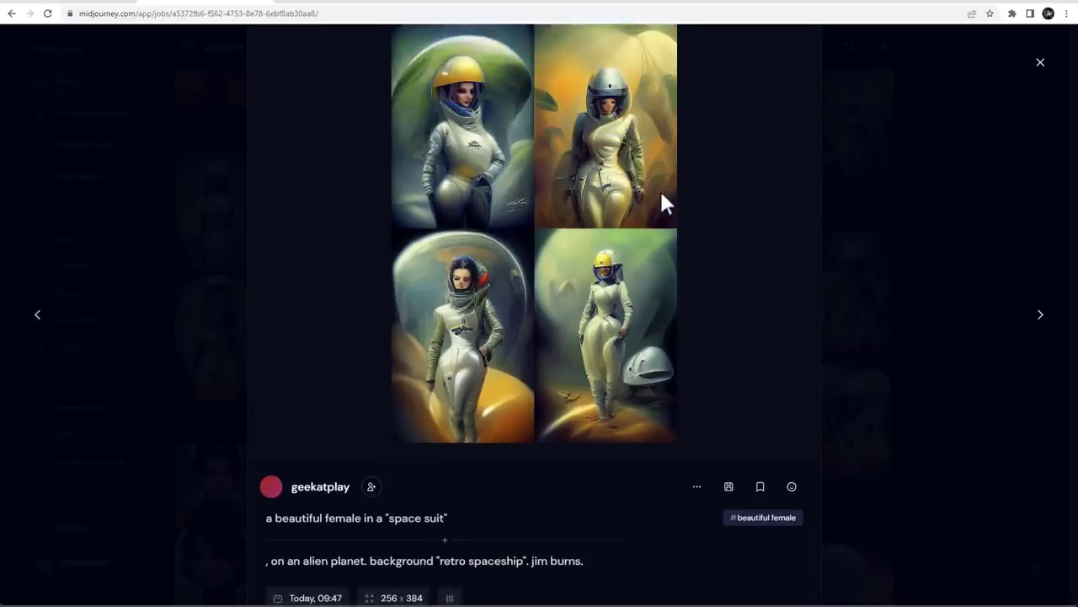
# Step: Step back to the hannes bok and then the paul lehr versions, reading each prompt
pyautogui.click(37, 315)
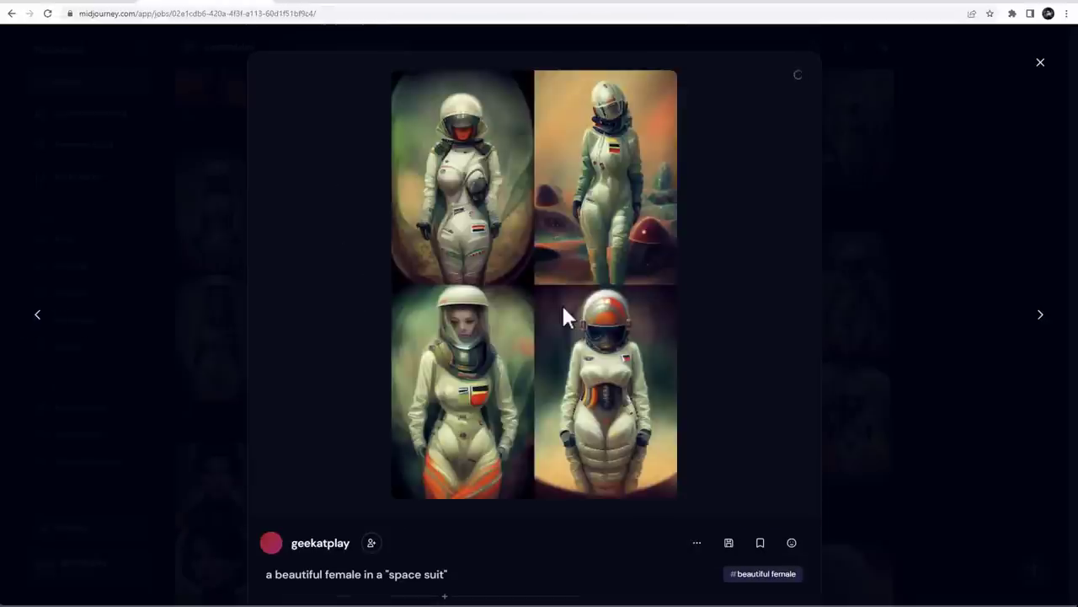
pyautogui.scroll(-1, 561, 316)
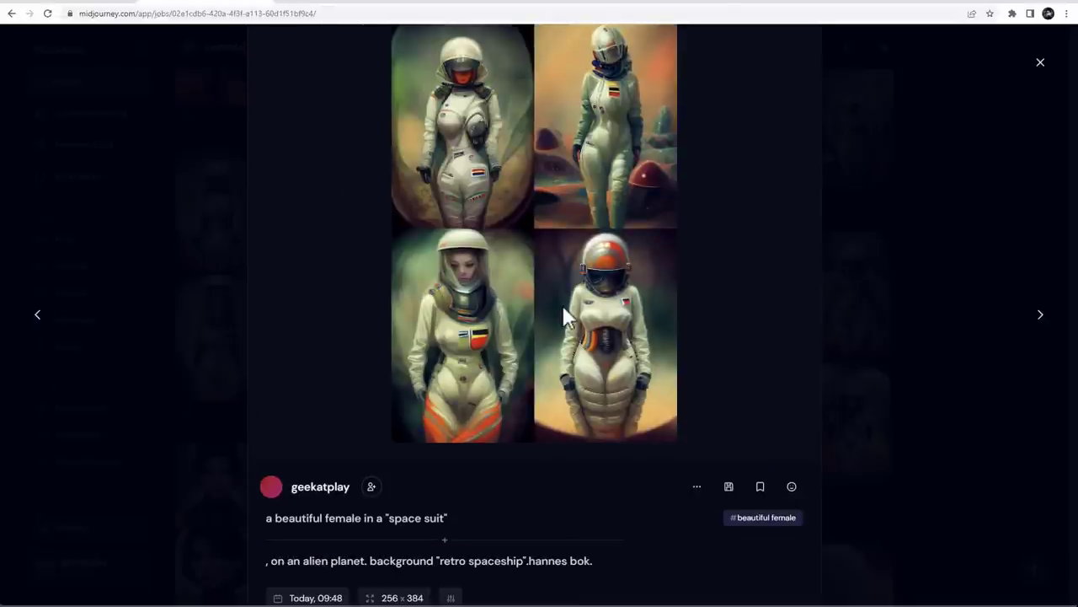
pyautogui.scroll(-1, 556, 350)
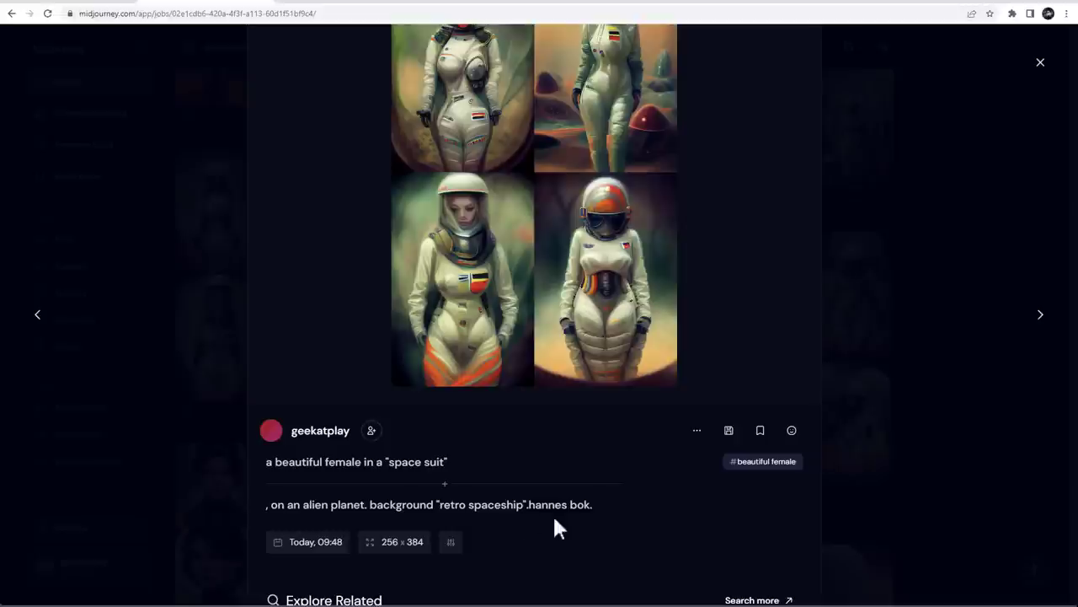
pyautogui.scroll(1, 598, 497)
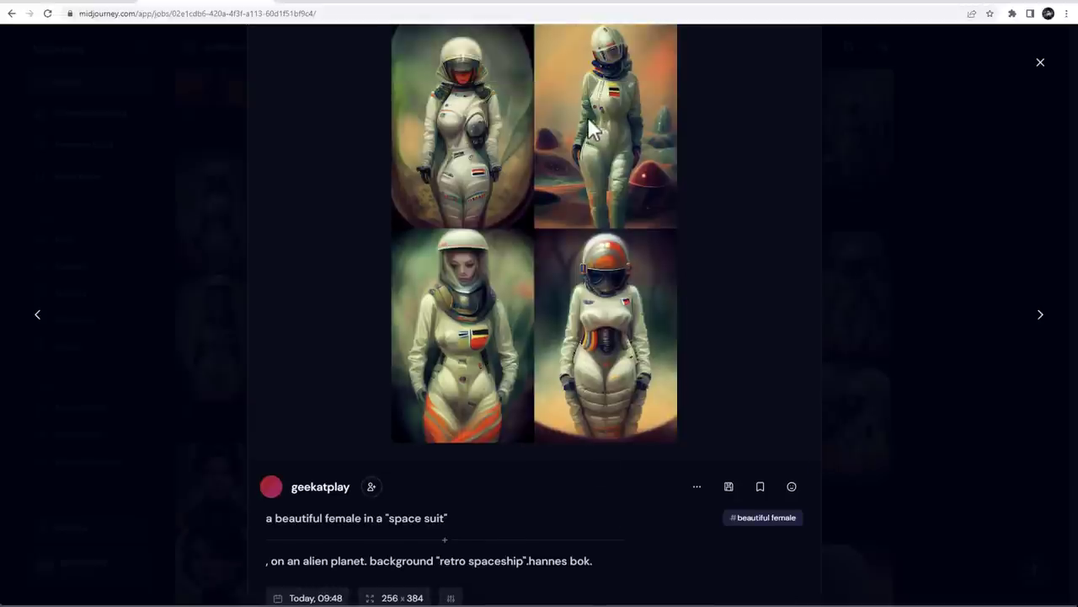
pyautogui.click(39, 320)
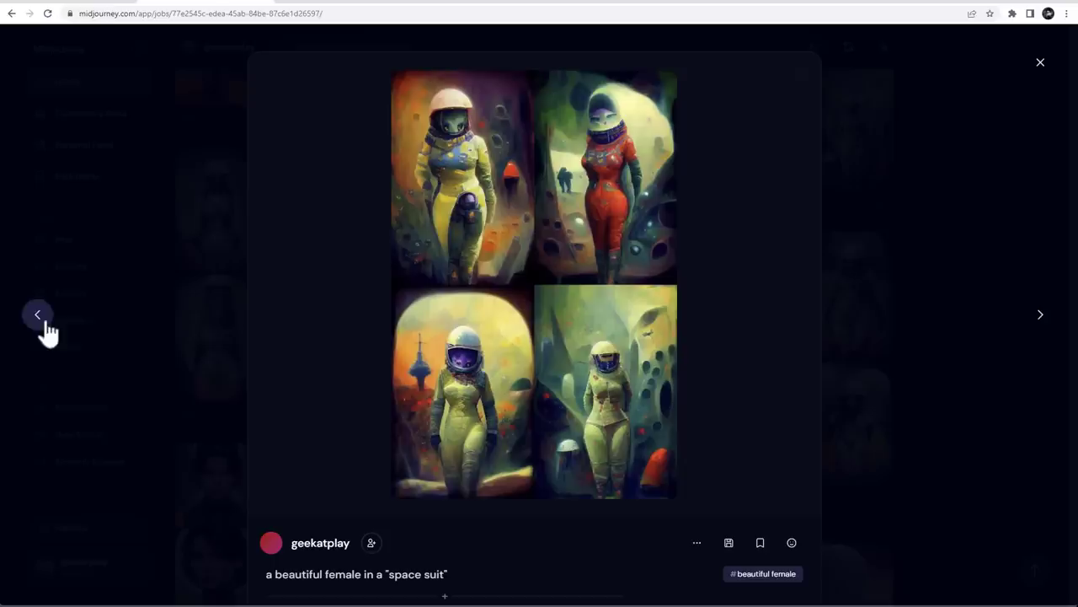
pyautogui.scroll(-1, 629, 358)
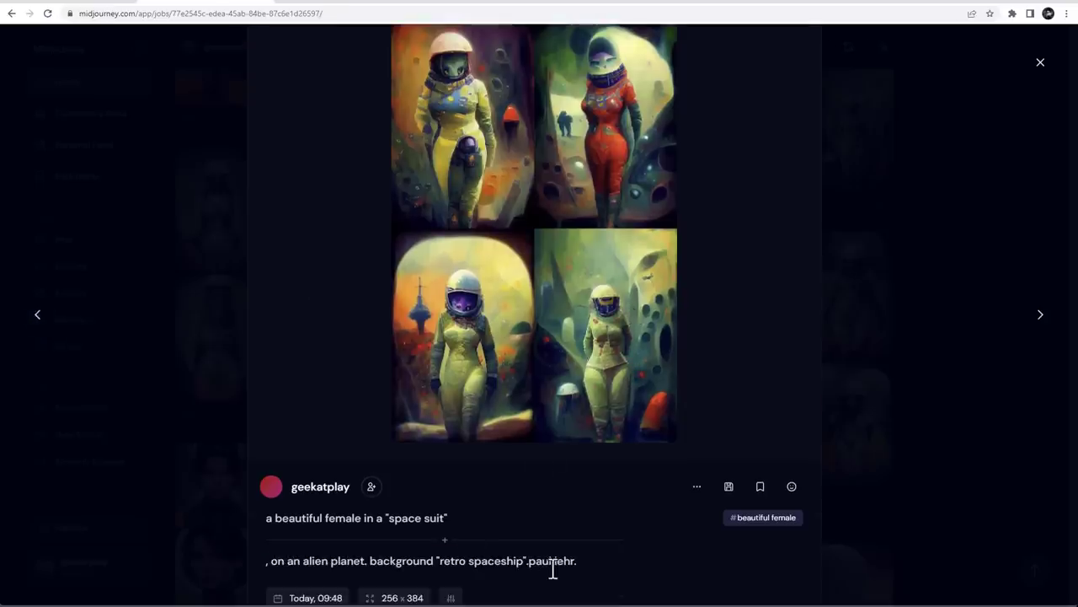
pyautogui.scroll(1, 645, 455)
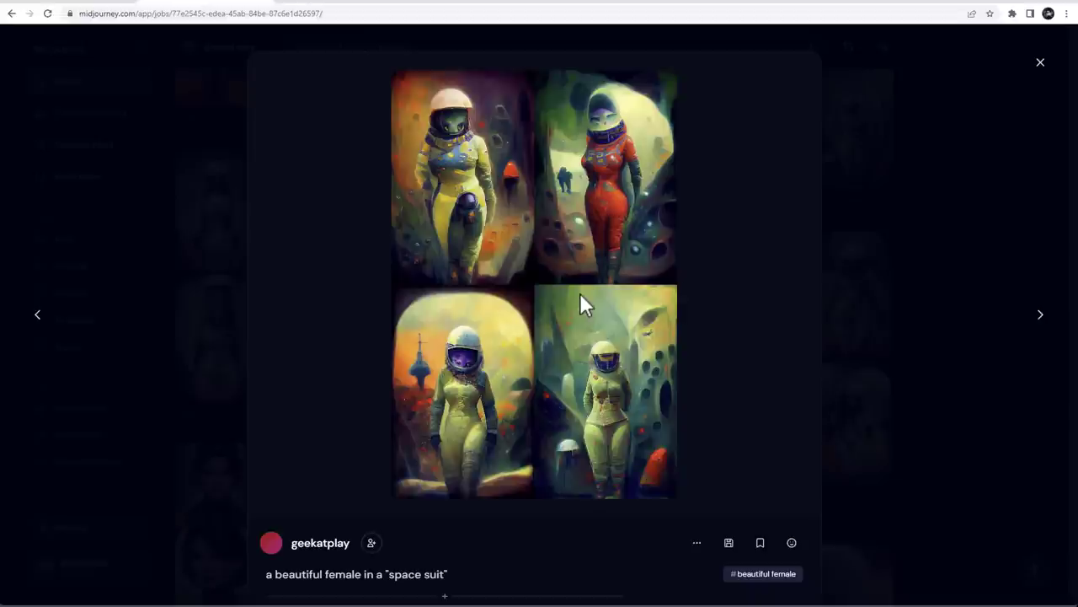
# Step: Step back to the vincent di fate and Rafal Olbinski versions, reading each prompt
pyautogui.click(39, 318)
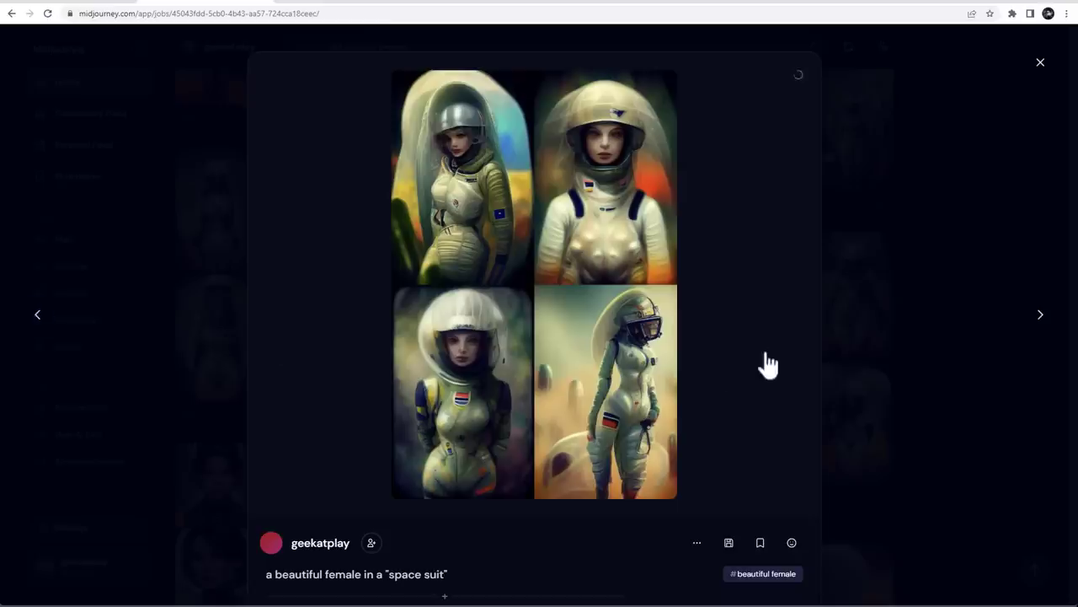
pyautogui.scroll(-1, 544, 458)
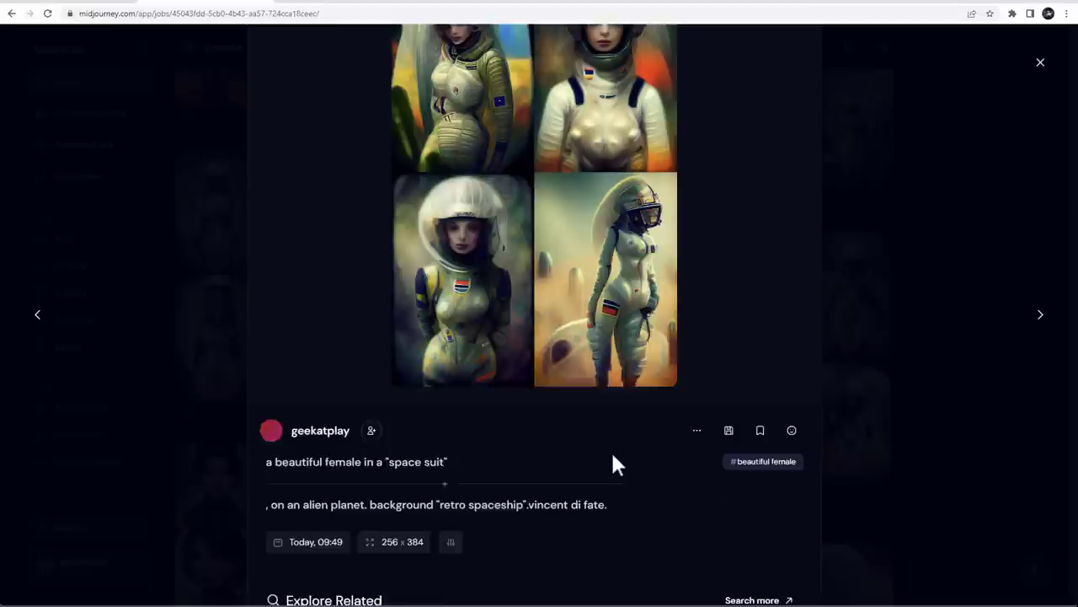
pyautogui.scroll(1, 611, 462)
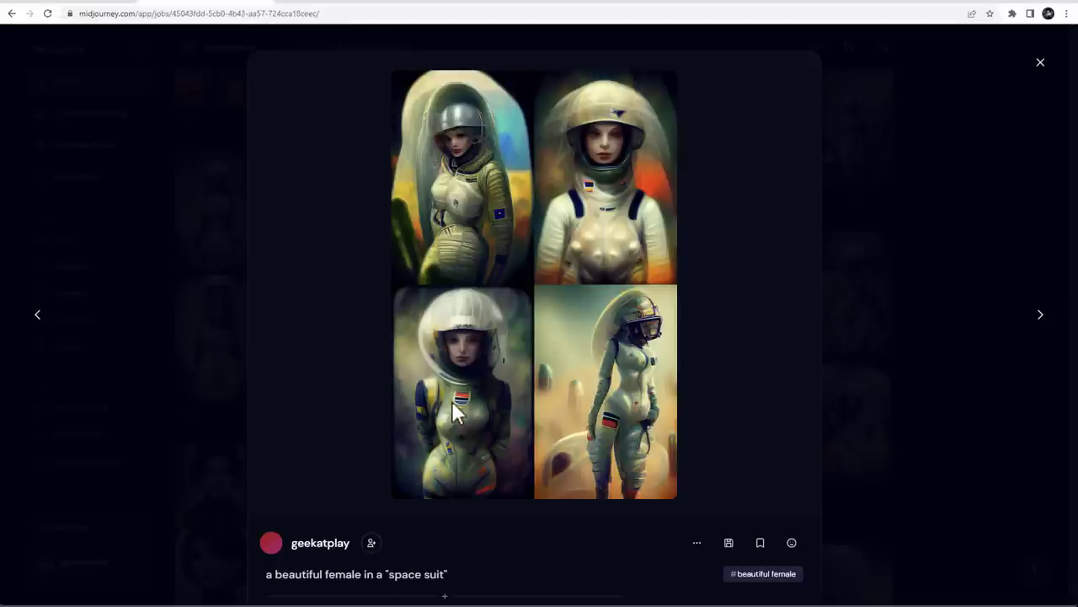
pyautogui.click(46, 320)
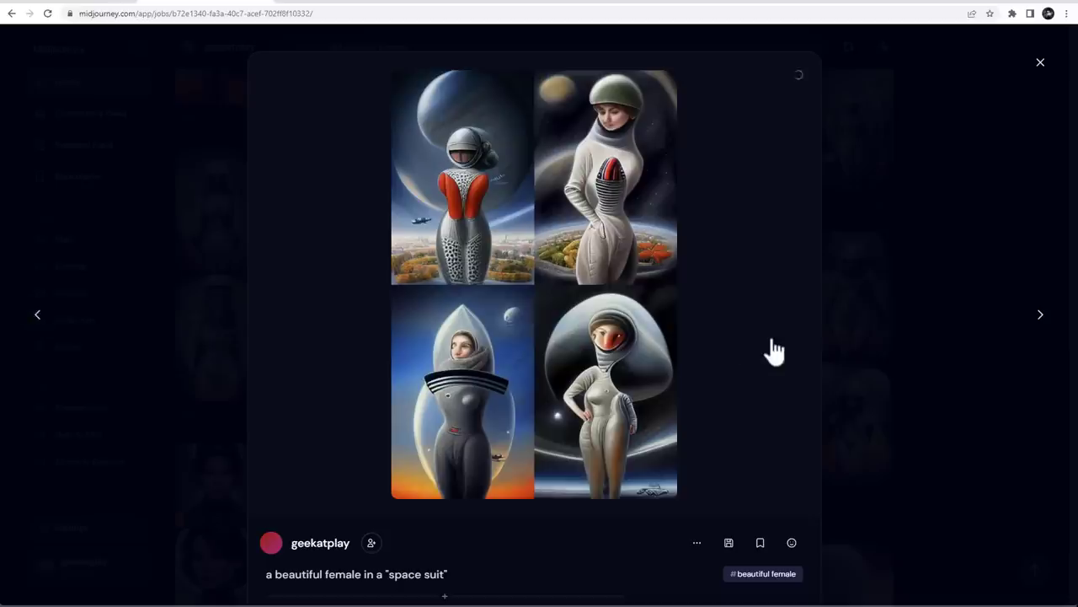
pyautogui.scroll(-1, 756, 354)
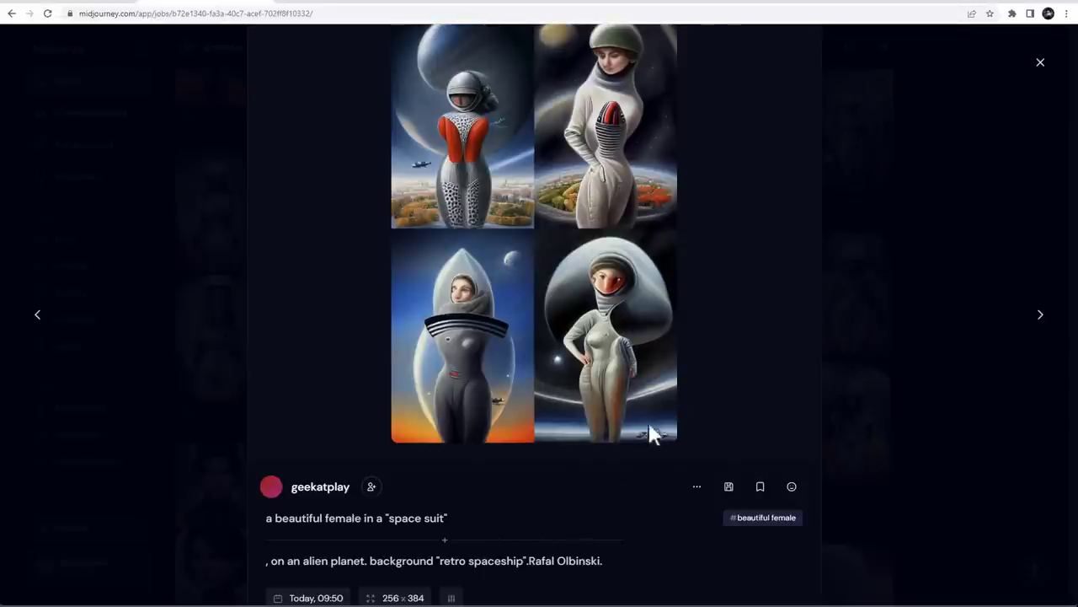
pyautogui.scroll(1, 683, 396)
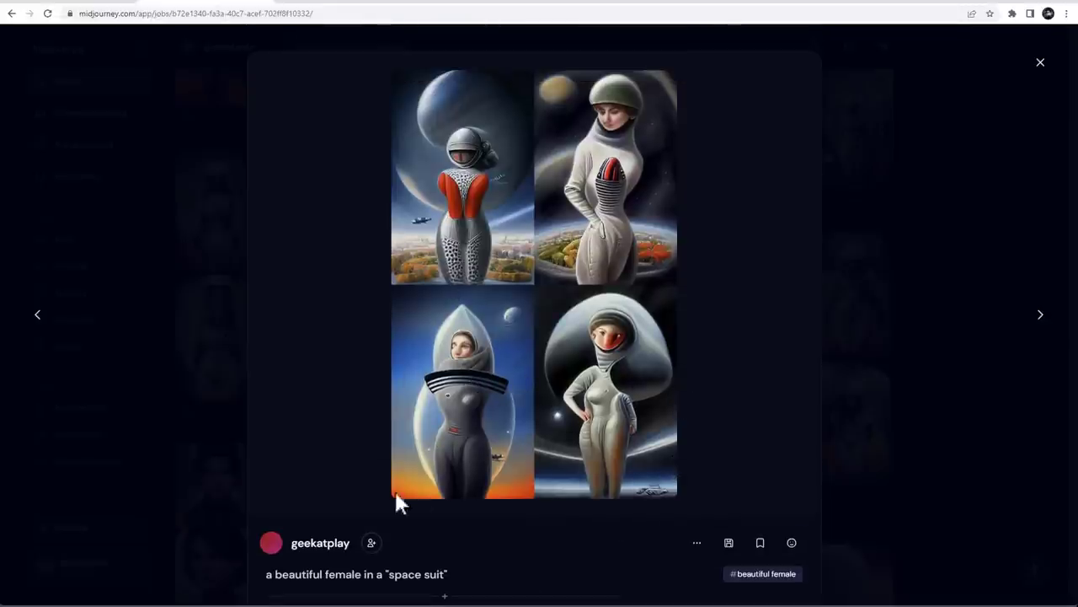
# Step: Continue back through the wayne barlowe, h r giger and patrick woodroffe versions
pyautogui.click(42, 319)
pyautogui.scroll(-2, 541, 304)
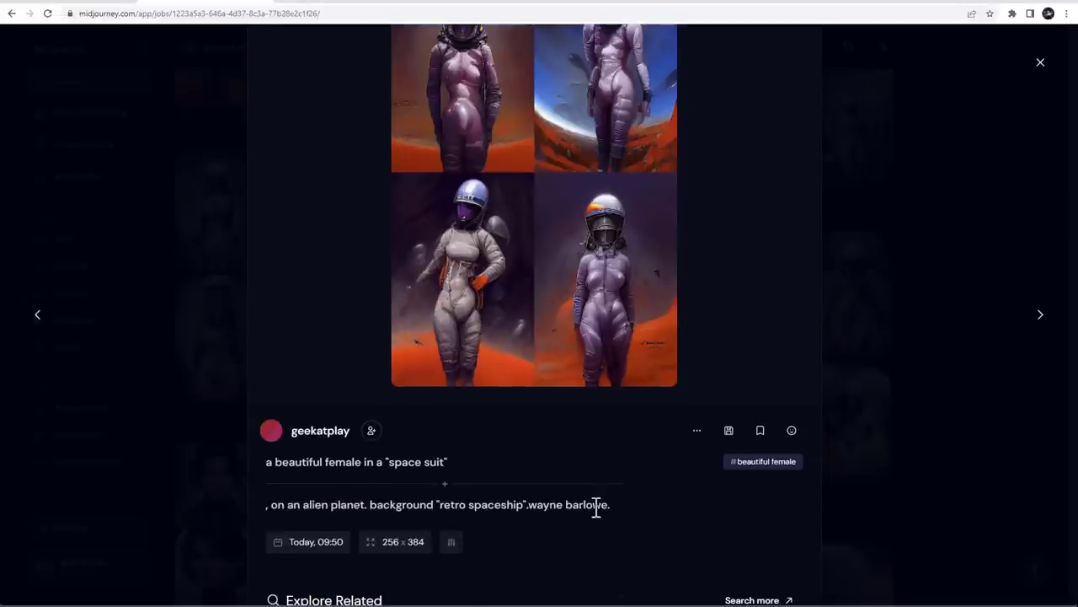
pyautogui.scroll(1, 631, 430)
pyautogui.scroll(1, 631, 280)
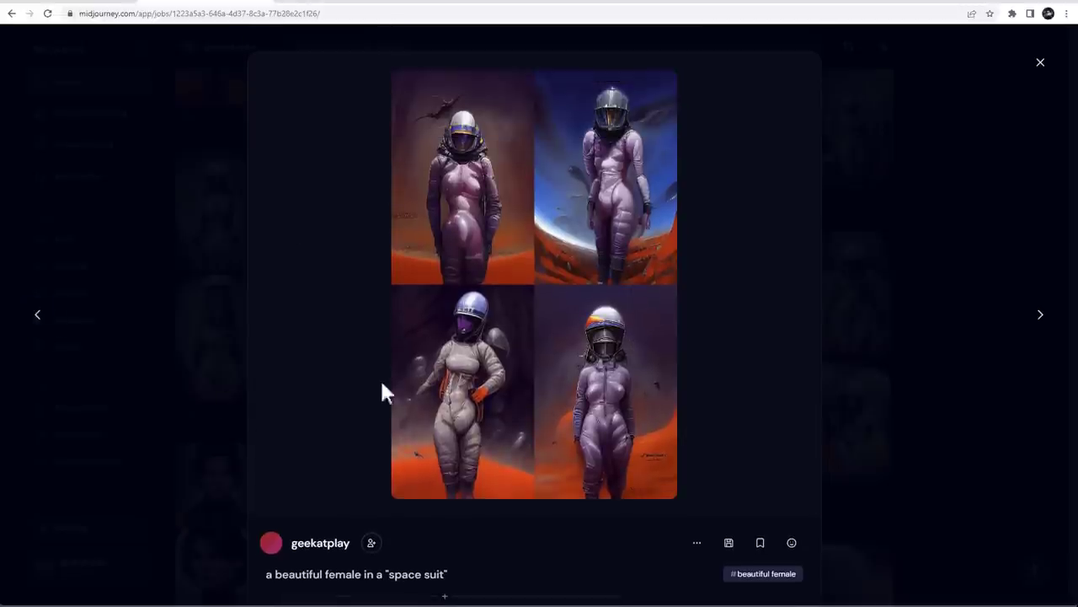
pyautogui.click(37, 322)
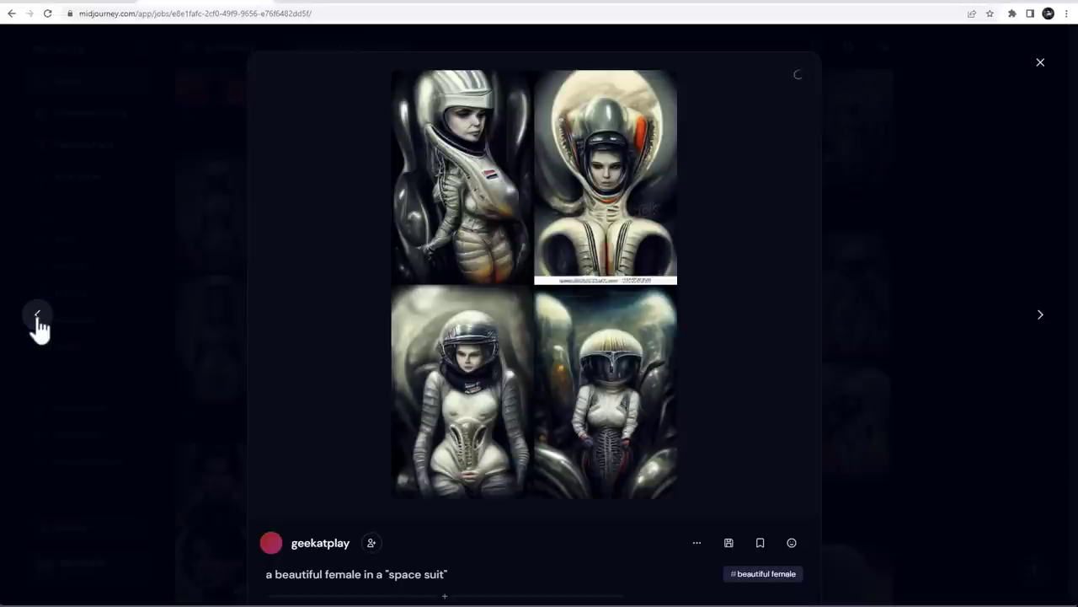
pyautogui.scroll(-1, 590, 421)
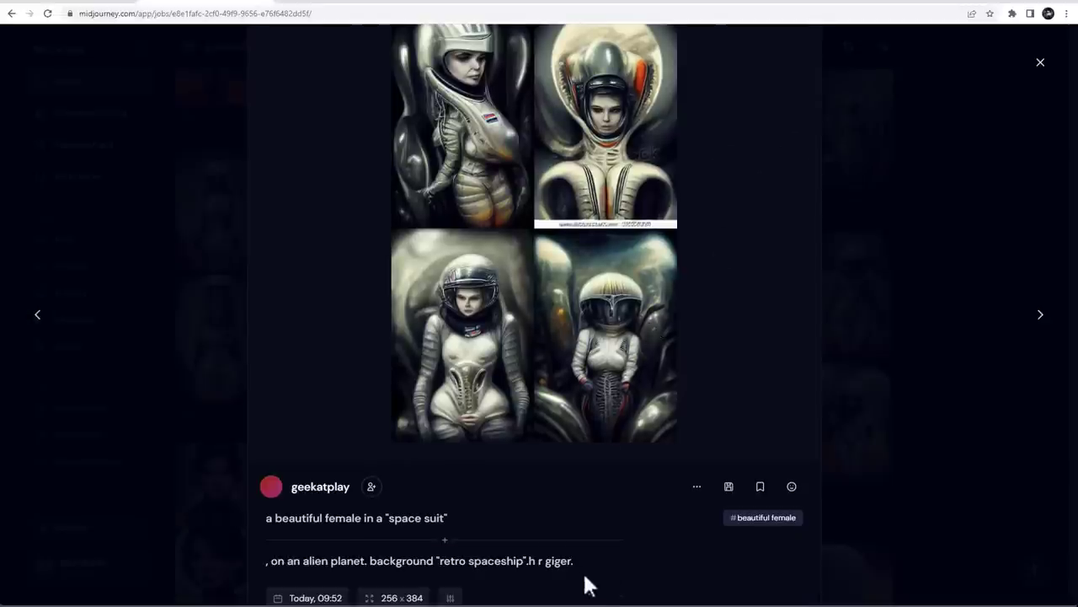
pyautogui.scroll(1, 607, 379)
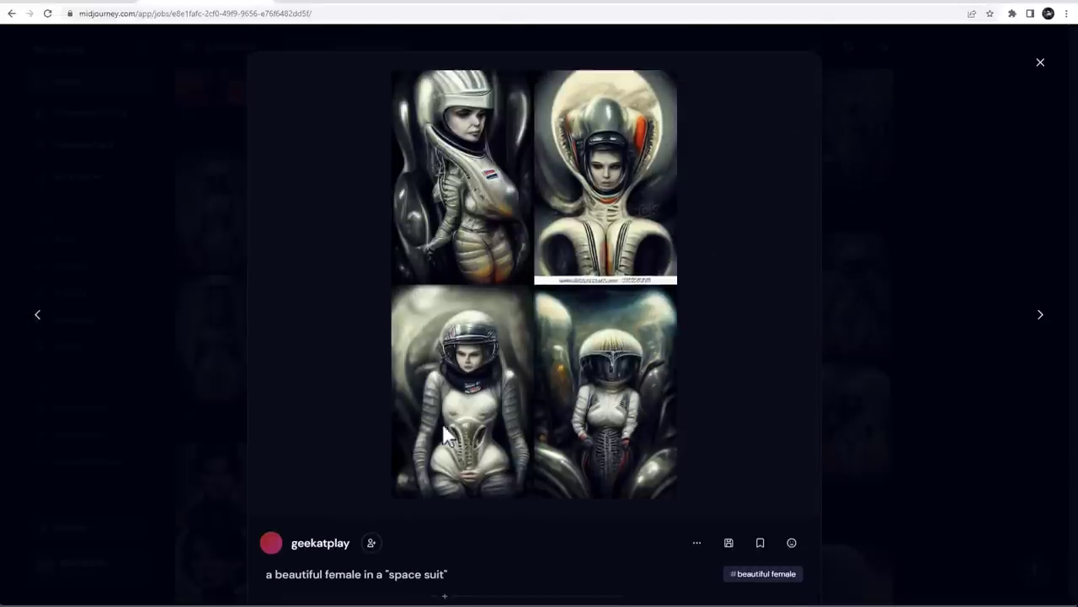
pyautogui.click(32, 316)
pyautogui.scroll(-1, 628, 316)
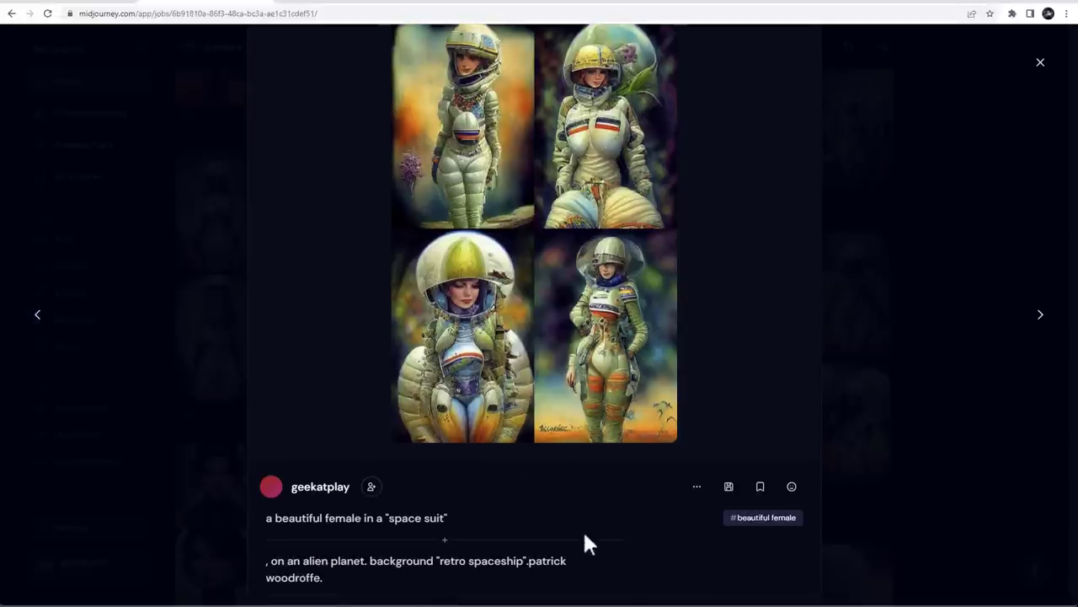
# Step: Close the job view and reopen a space-suit job's full details from the feed
pyautogui.click(994, 305)
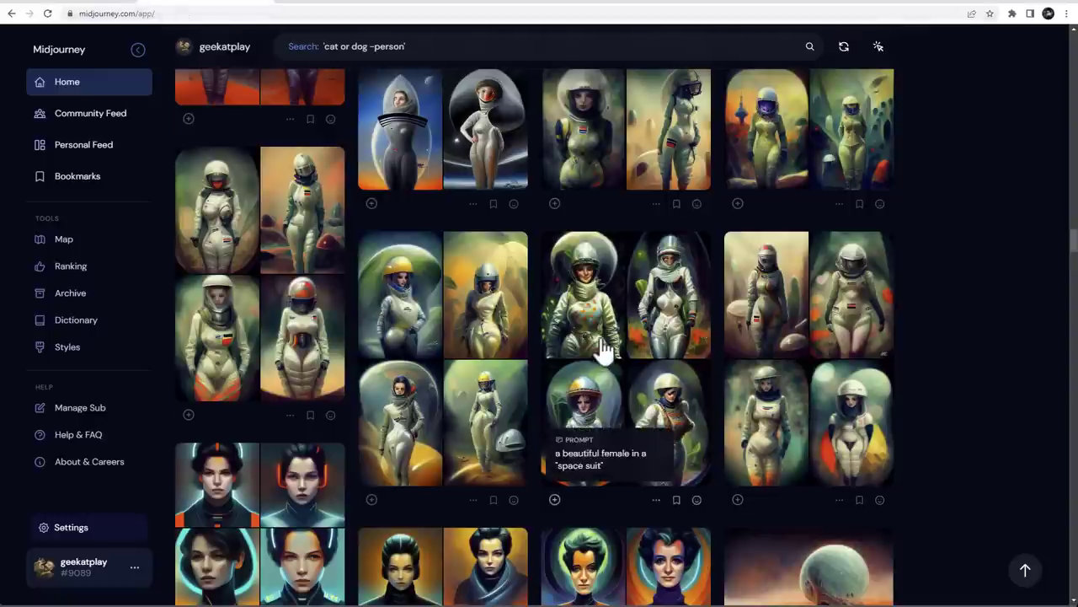
pyautogui.scroll(-1, 605, 350)
pyautogui.scroll(6, 603, 347)
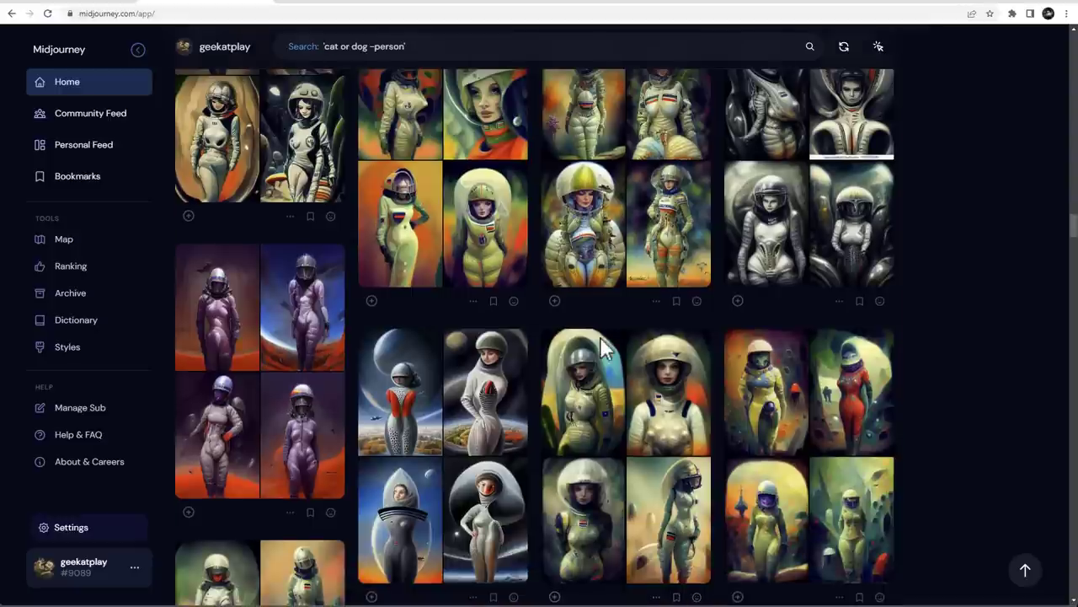
pyautogui.scroll(2, 601, 341)
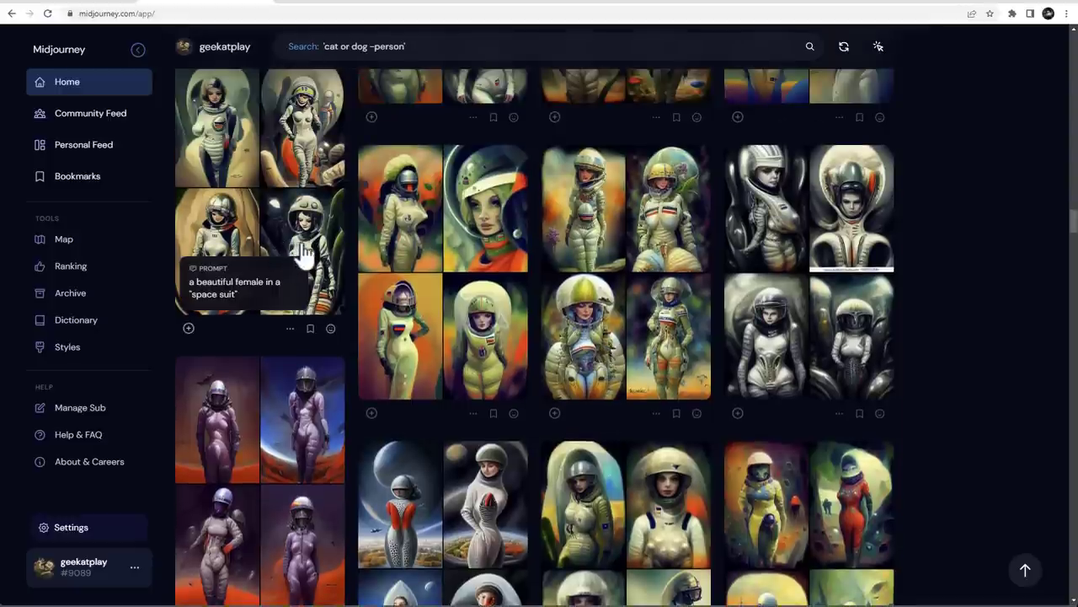
pyautogui.click(310, 246)
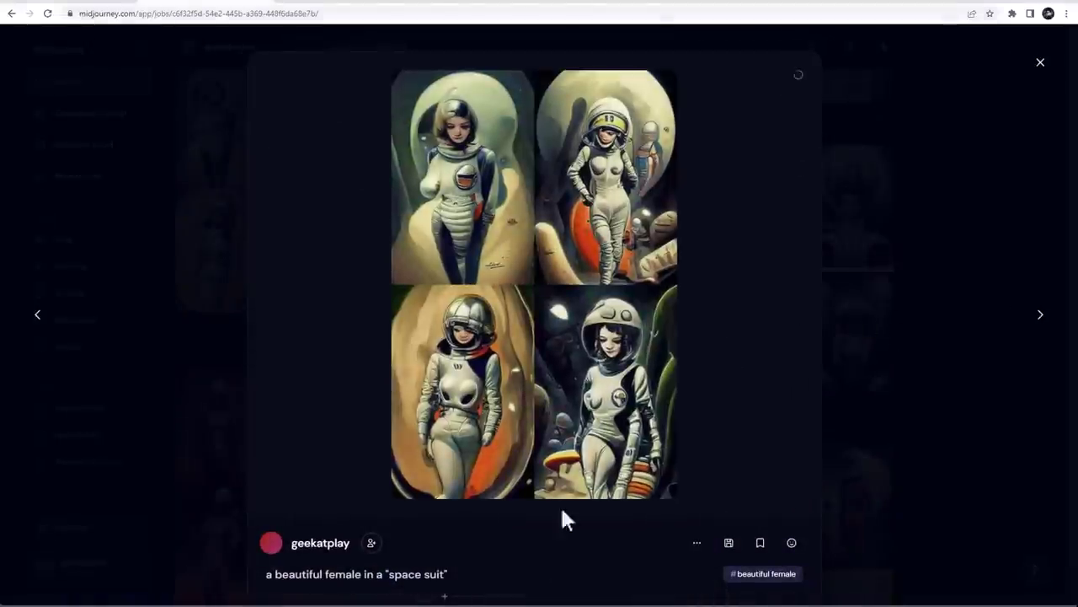
pyautogui.scroll(-2, 522, 489)
pyautogui.scroll(2, 598, 504)
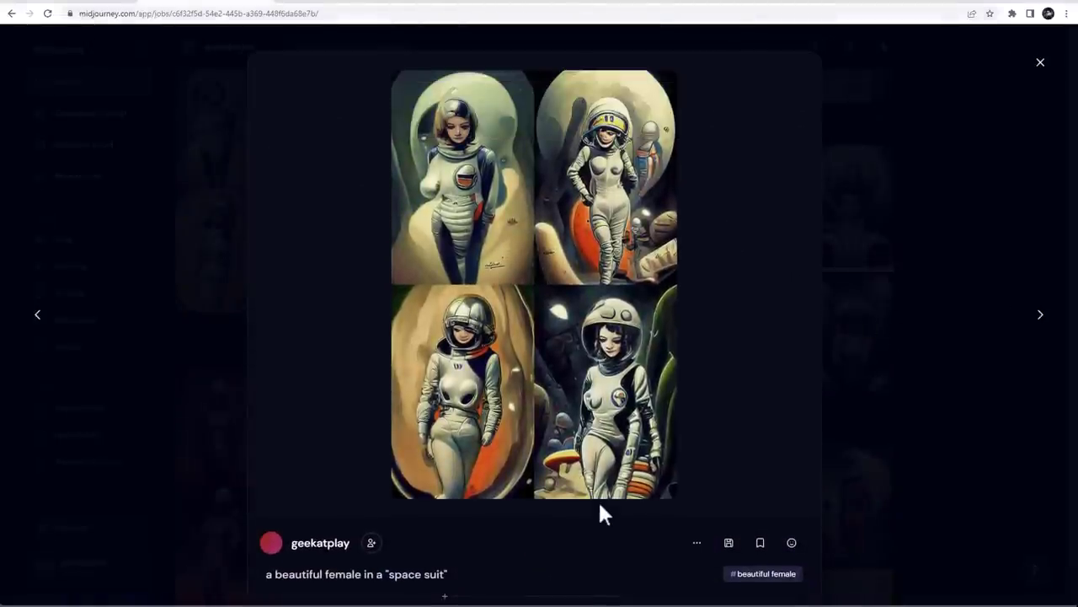
# Step: Step back through the Jean Giraud variation and the next one to Robert M. Powers
pyautogui.click(43, 319)
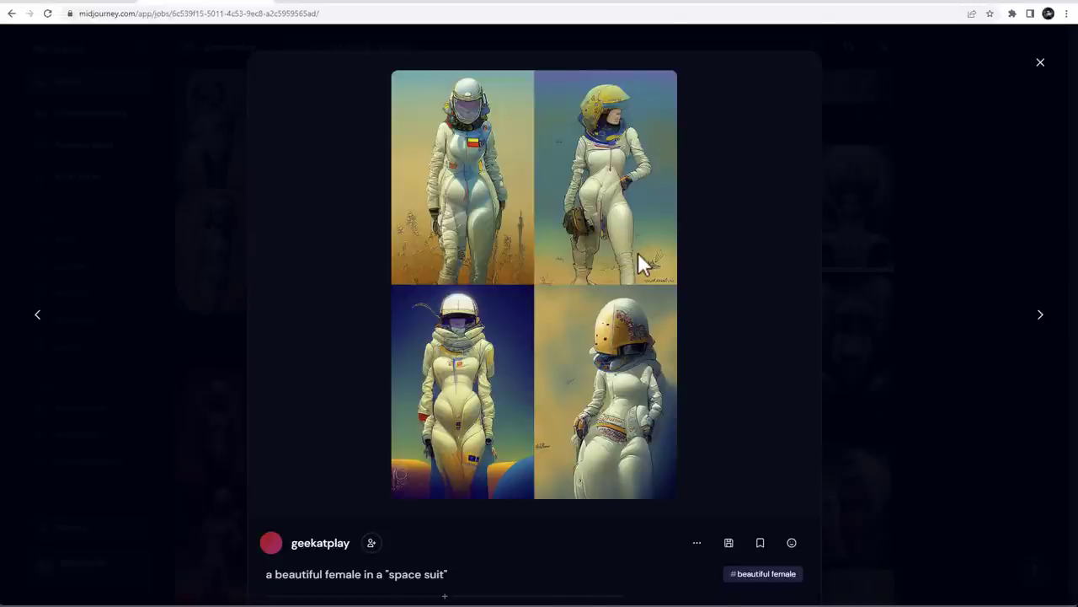
pyautogui.scroll(-2, 638, 264)
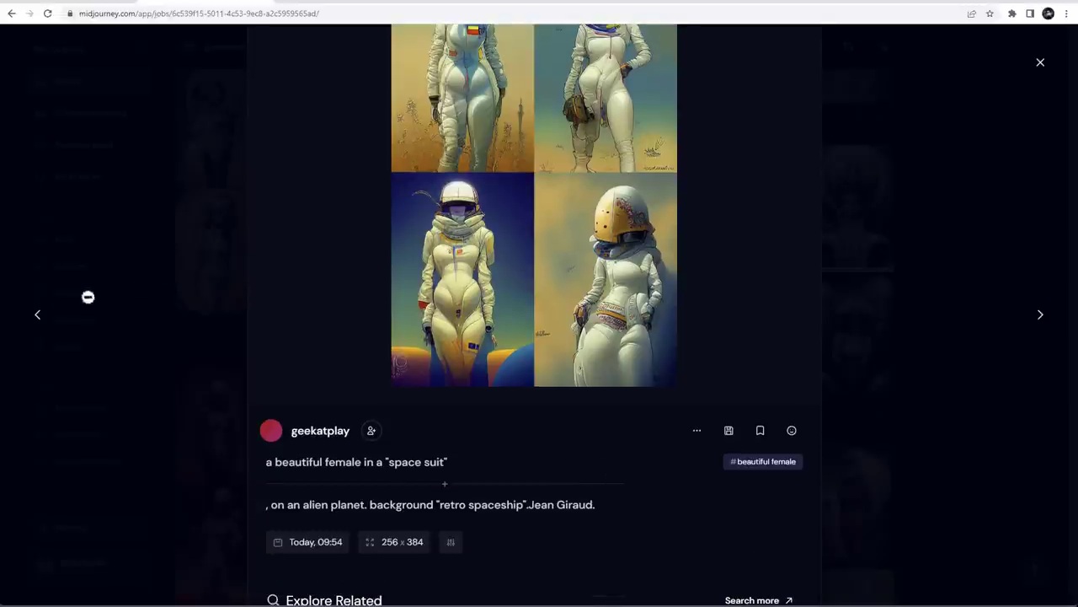
pyautogui.click(39, 325)
pyautogui.scroll(-2, 619, 348)
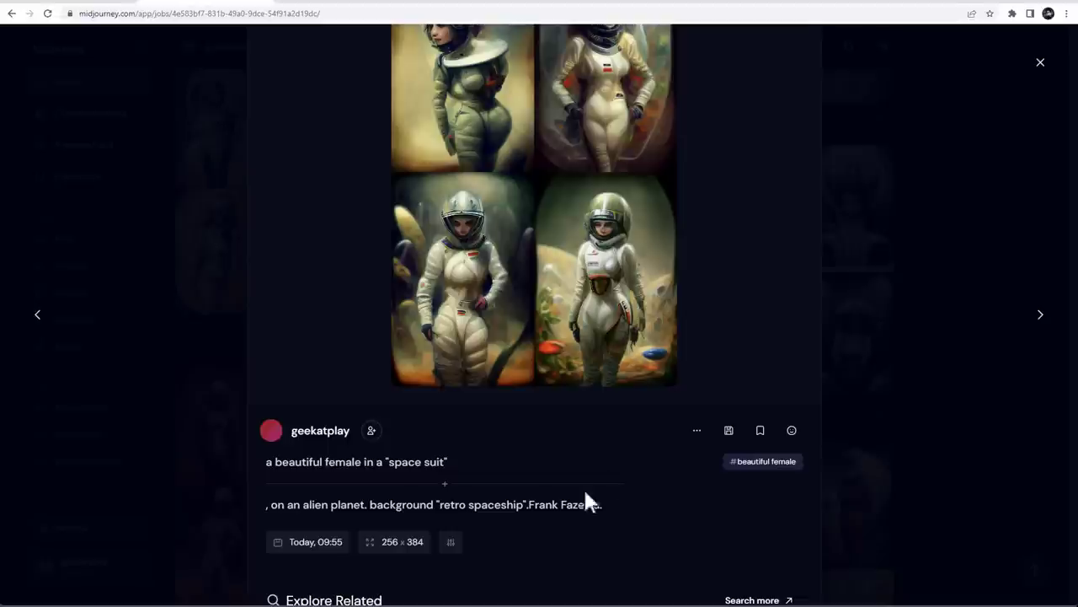
pyautogui.scroll(2, 600, 472)
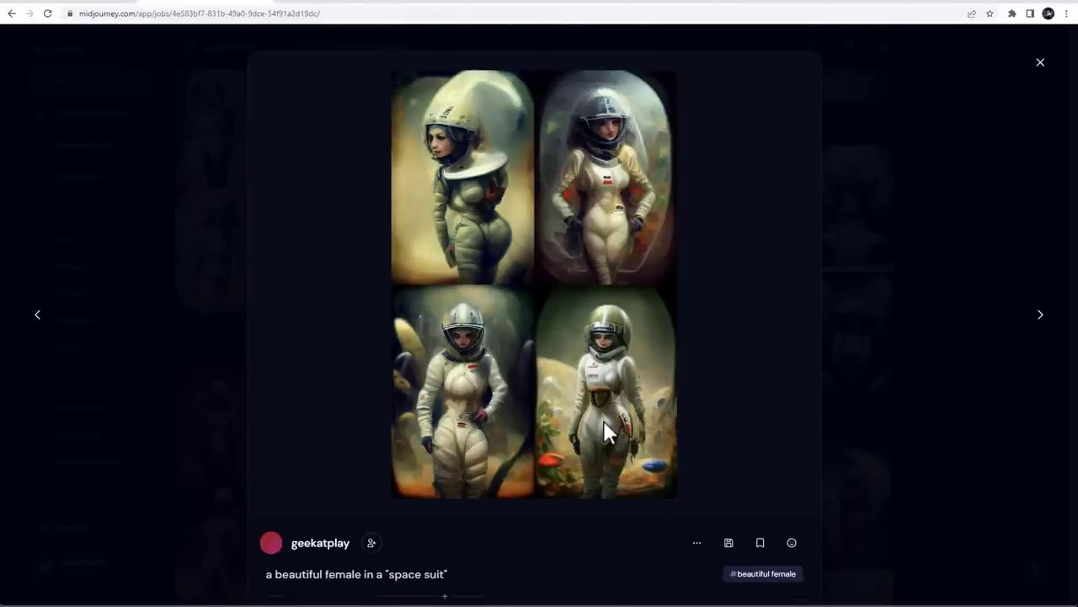
pyautogui.click(52, 320)
pyautogui.scroll(-2, 556, 346)
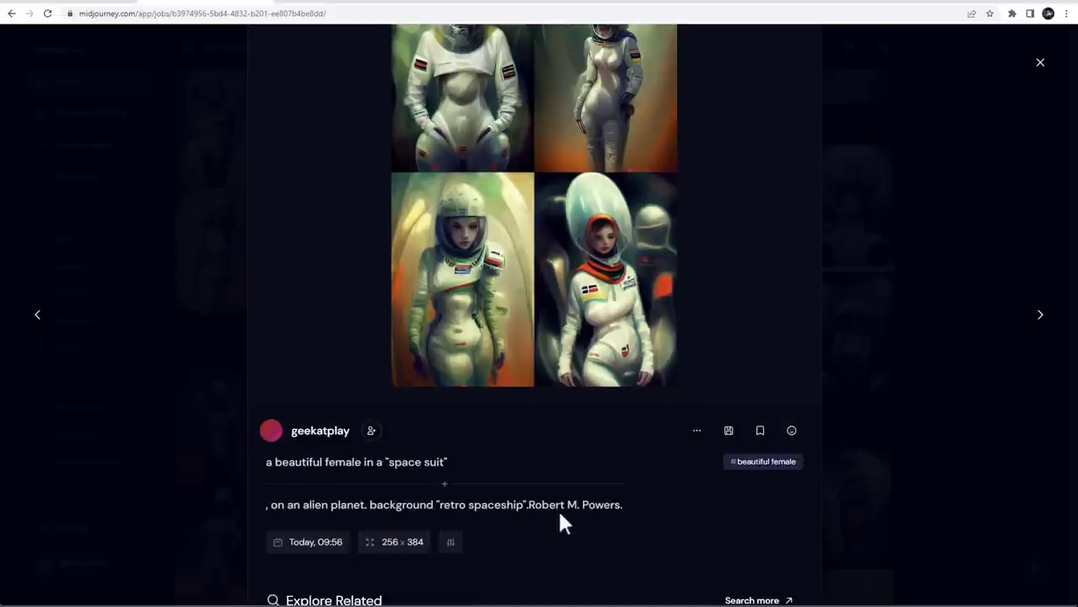
pyautogui.scroll(1, 604, 419)
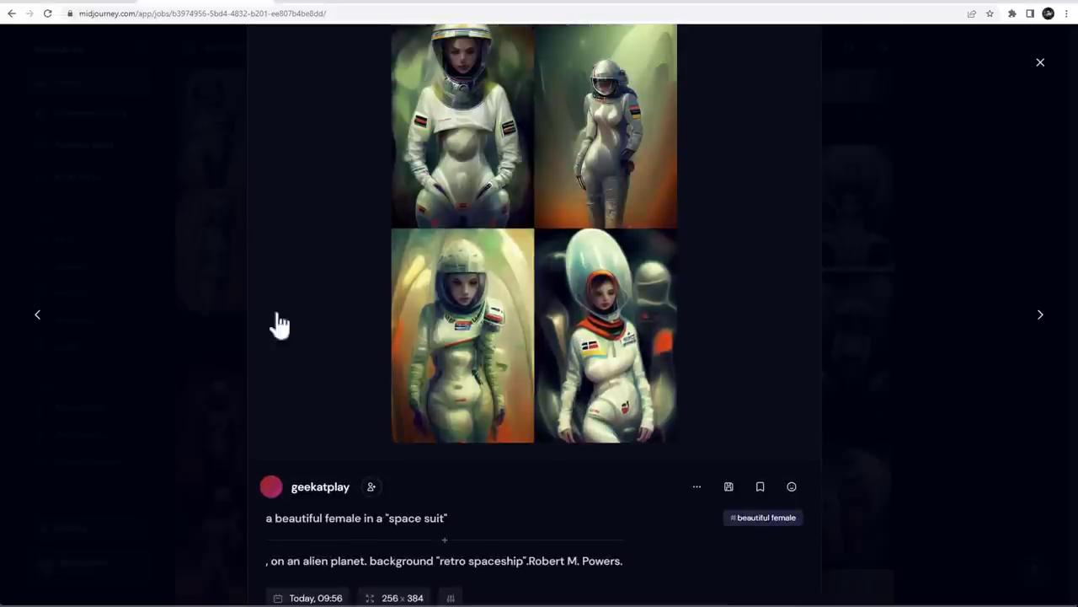
# Step: Continue back to the Boris Vallejo and then Julie Bell variations
pyautogui.click(40, 317)
pyautogui.scroll(-2, 621, 289)
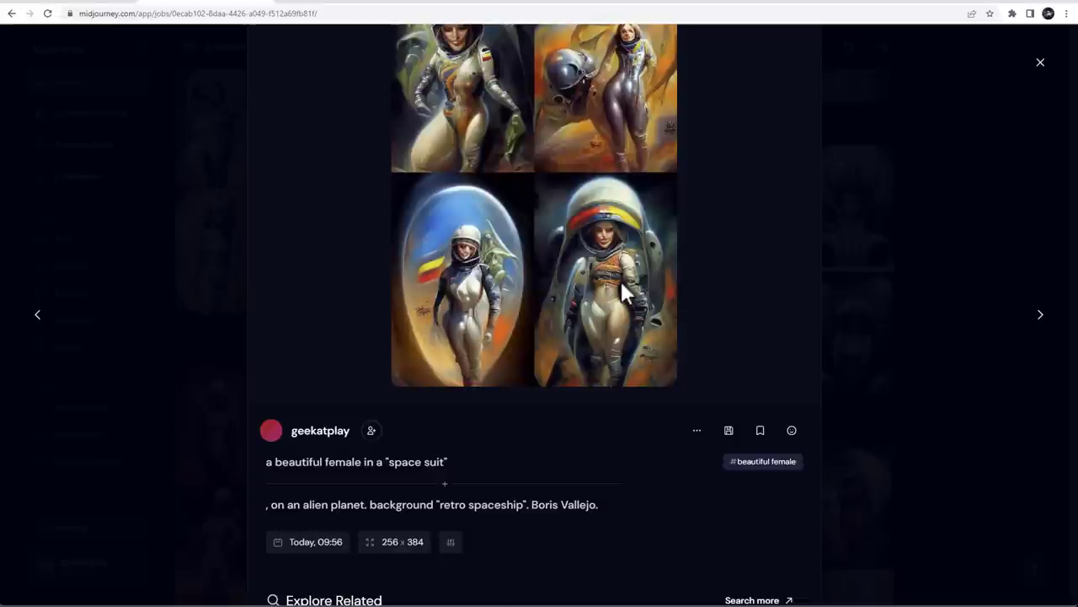
pyautogui.click(42, 318)
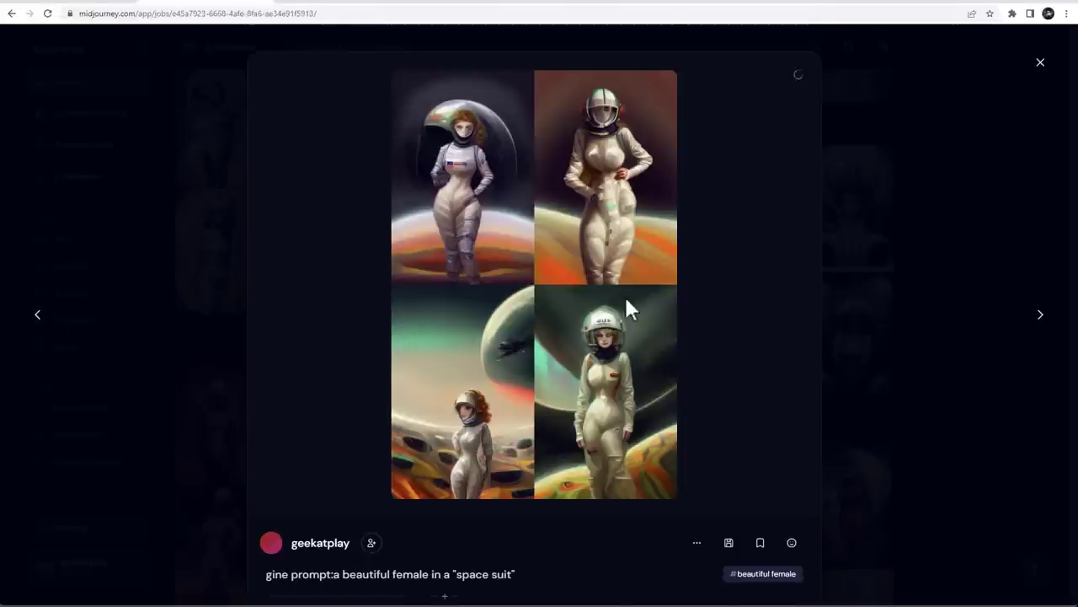
pyautogui.scroll(-2, 625, 294)
pyautogui.scroll(1, 564, 379)
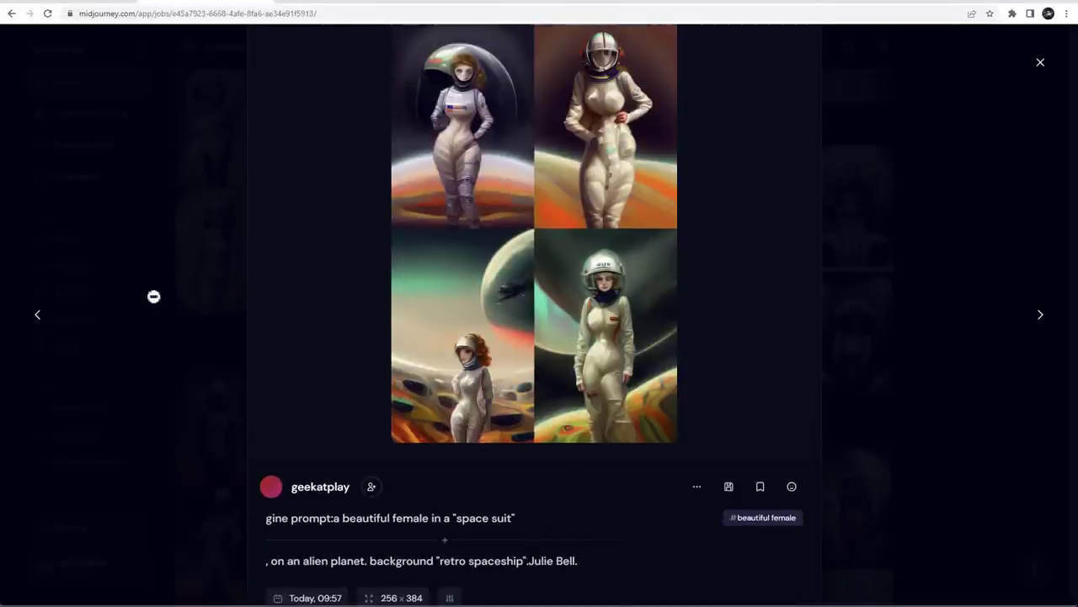
# Step: Return to the gallery and open a full-size space-suit image's details
pyautogui.click(993, 179)
pyautogui.scroll(-4, 621, 349)
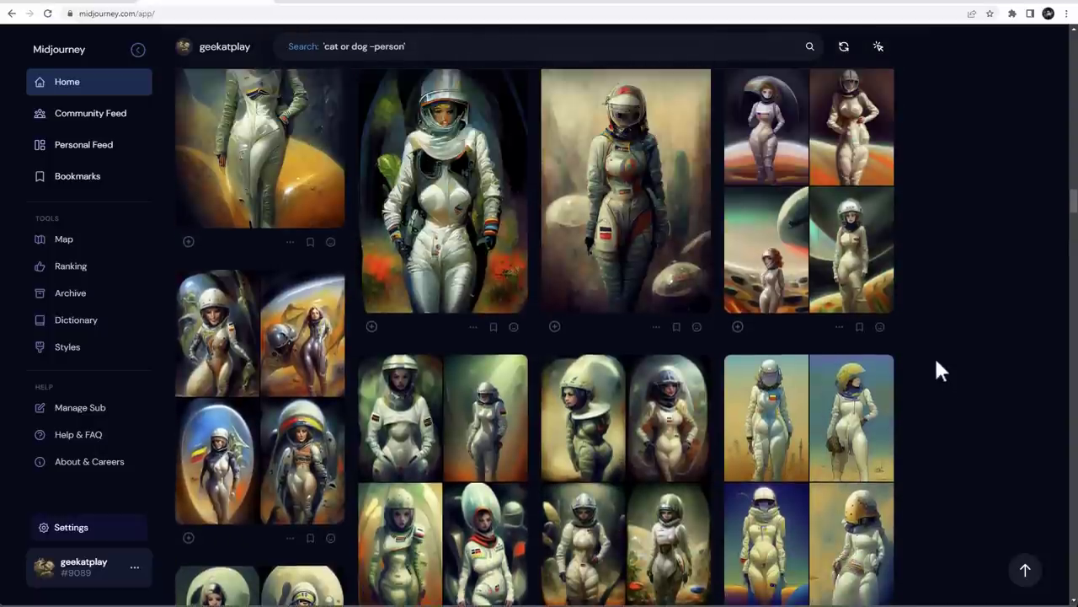
pyautogui.scroll(1, 936, 364)
pyautogui.click(615, 300)
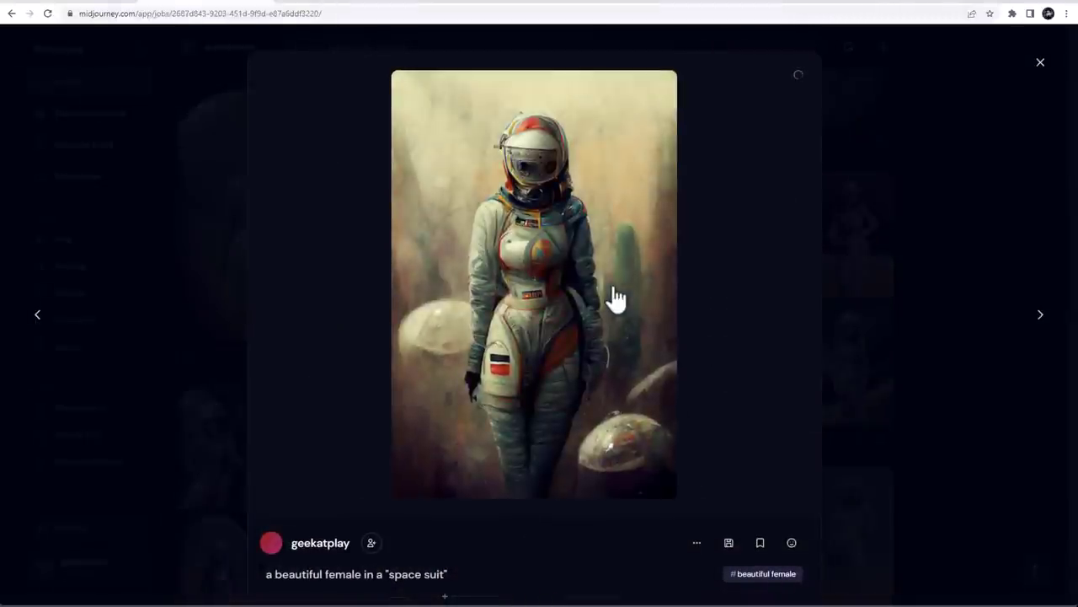
pyautogui.scroll(-2, 590, 268)
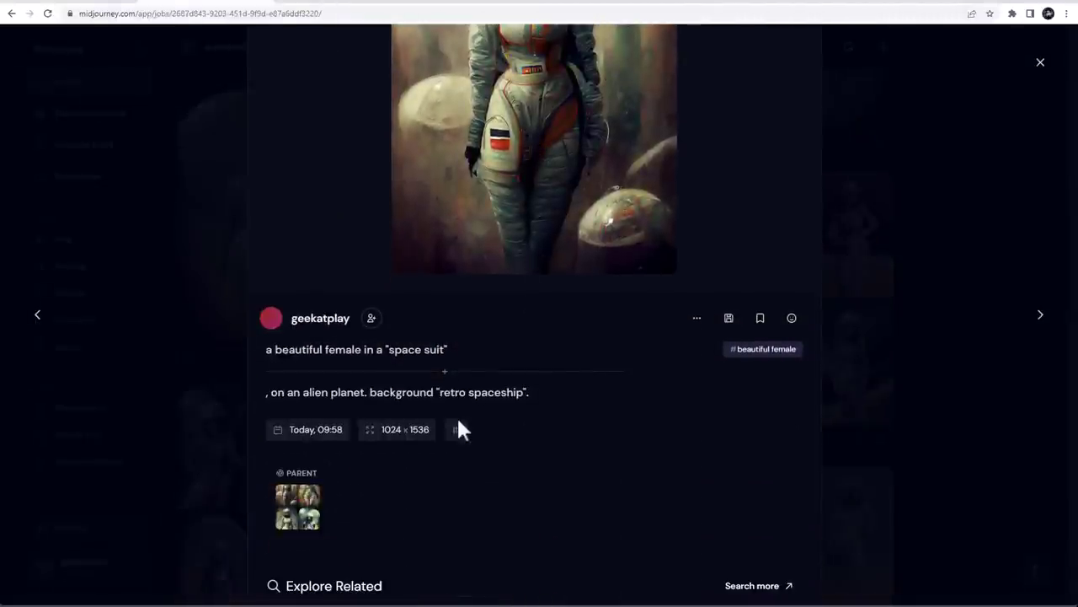
pyautogui.scroll(2, 505, 392)
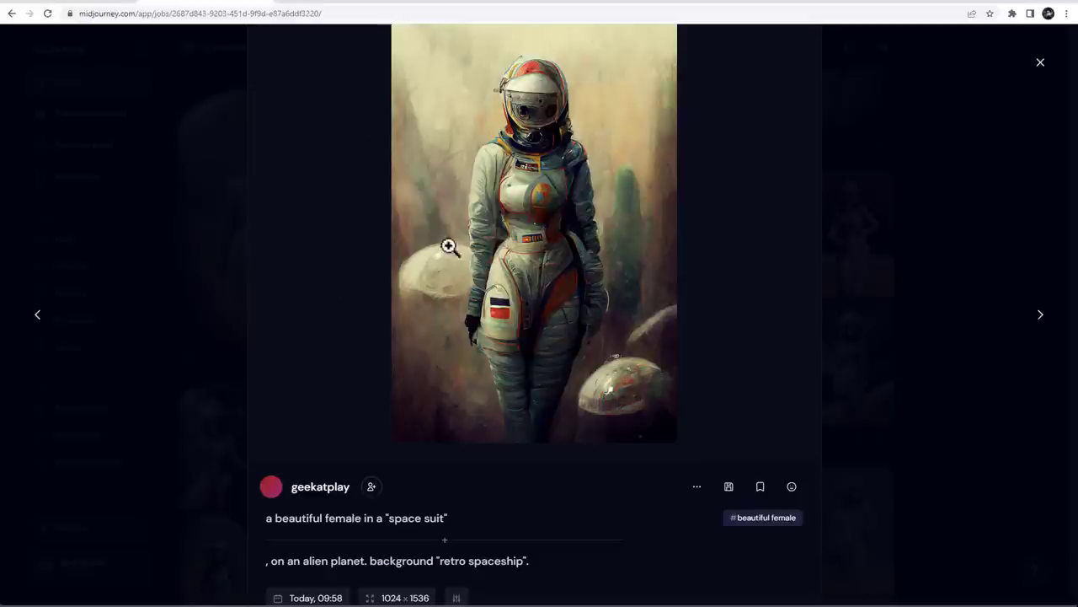
# Step: Step back through two earlier upscaled images of the same prompt
pyautogui.click(37, 317)
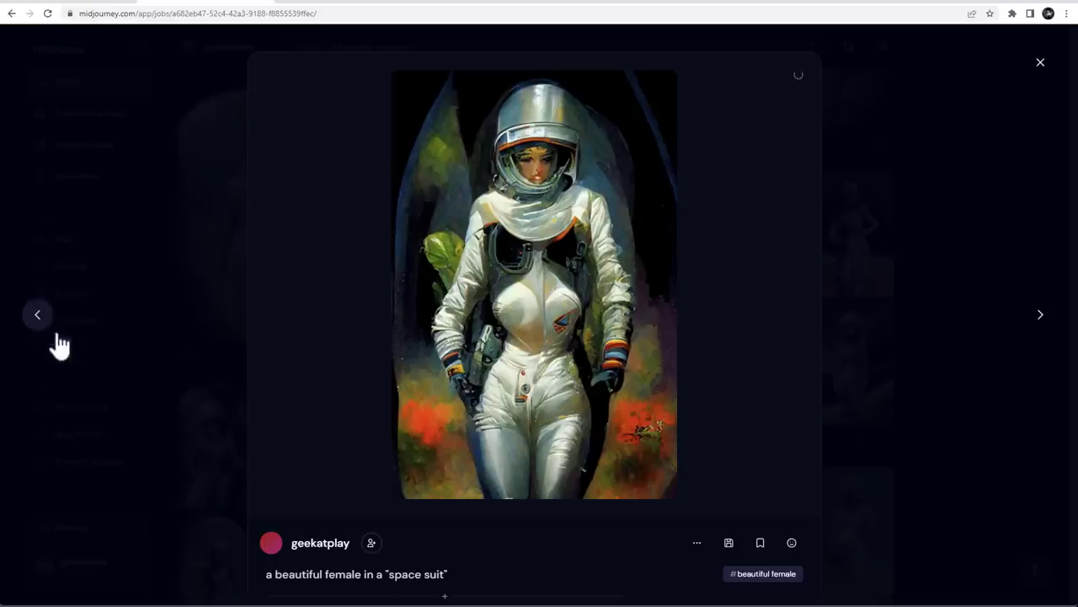
pyautogui.scroll(-1, 530, 337)
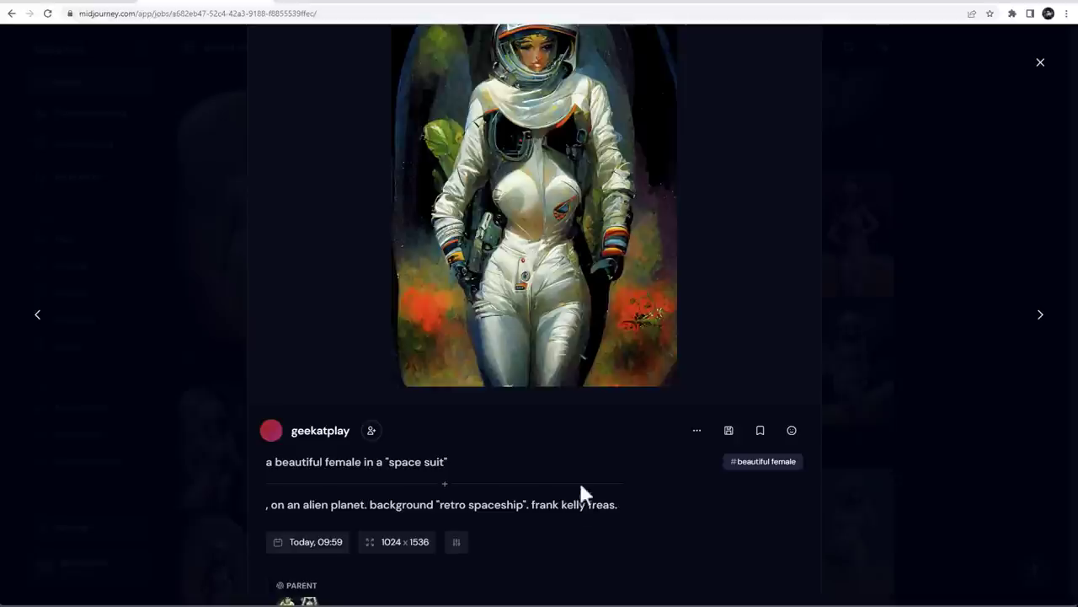
pyautogui.scroll(1, 602, 383)
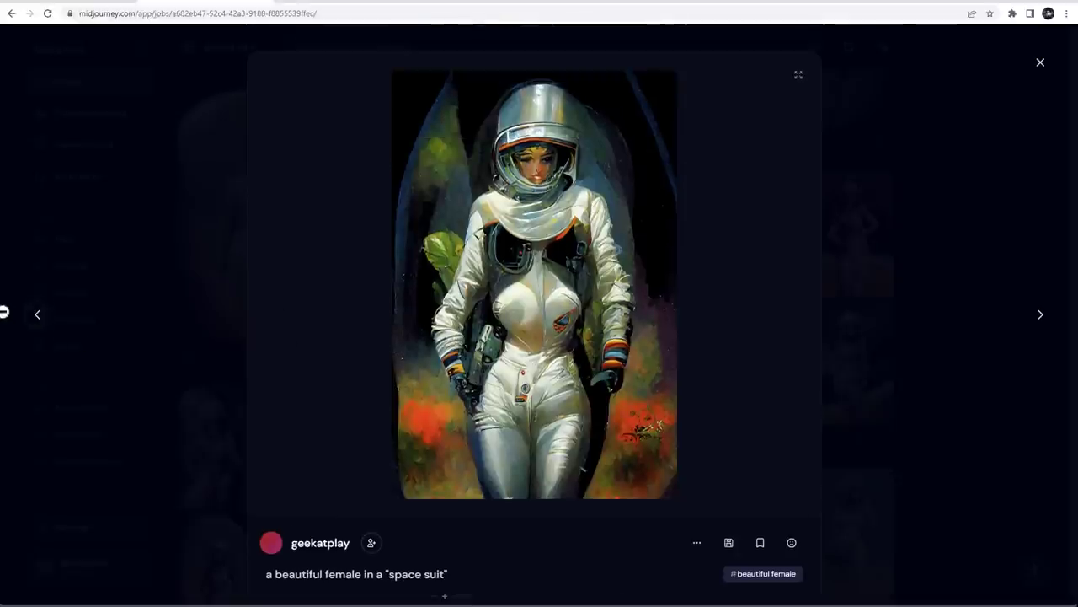
pyautogui.click(39, 317)
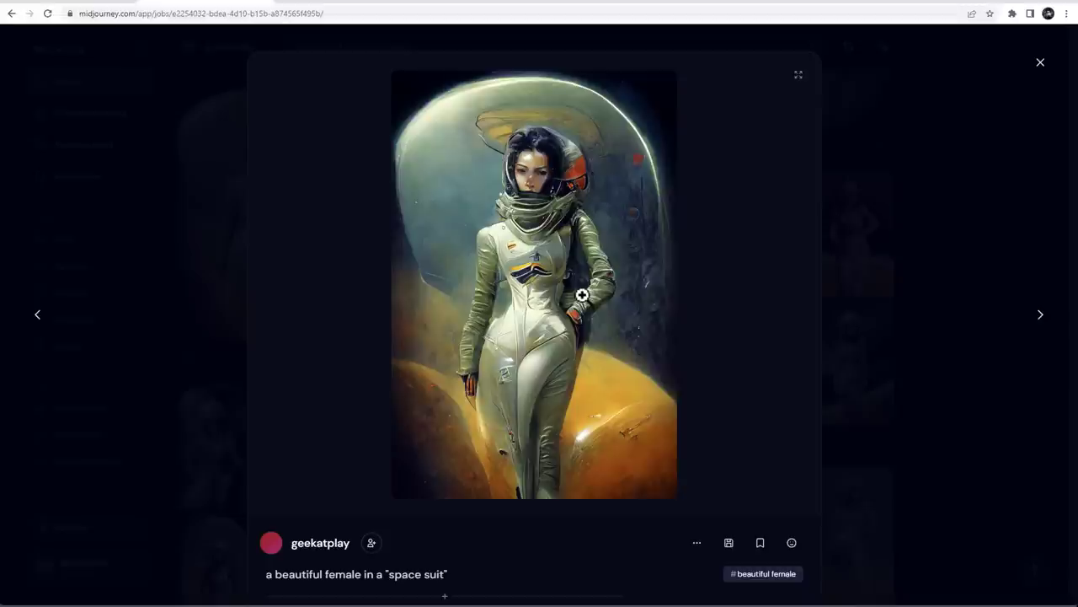
pyautogui.scroll(-2, 582, 294)
pyautogui.scroll(2, 548, 501)
# Step: Close the image details and open the white-suit image from the gallery
pyautogui.click(963, 244)
pyautogui.scroll(-3, 445, 337)
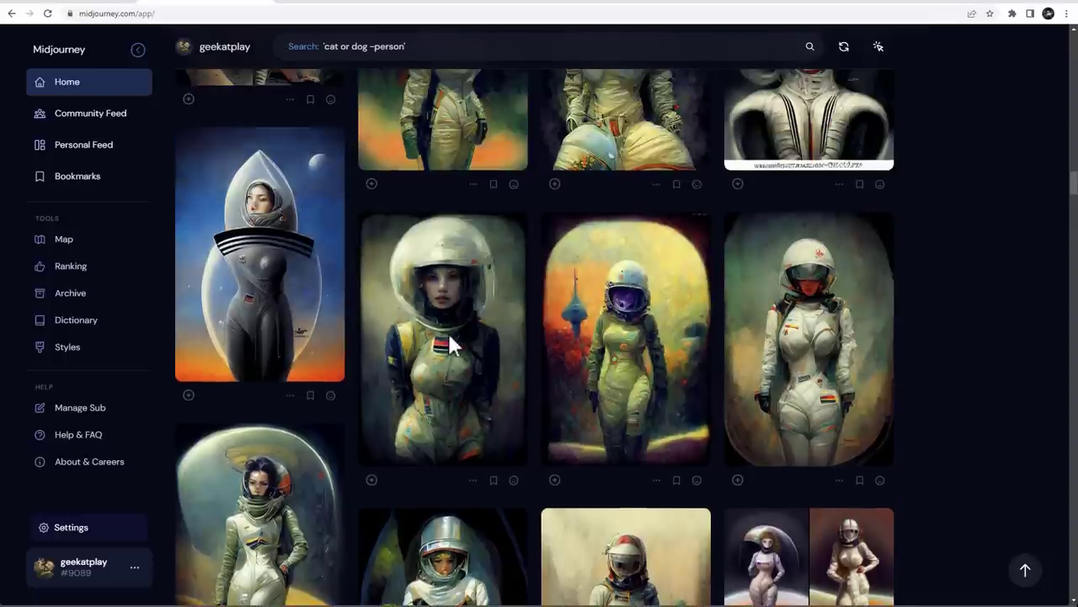
pyautogui.click(797, 331)
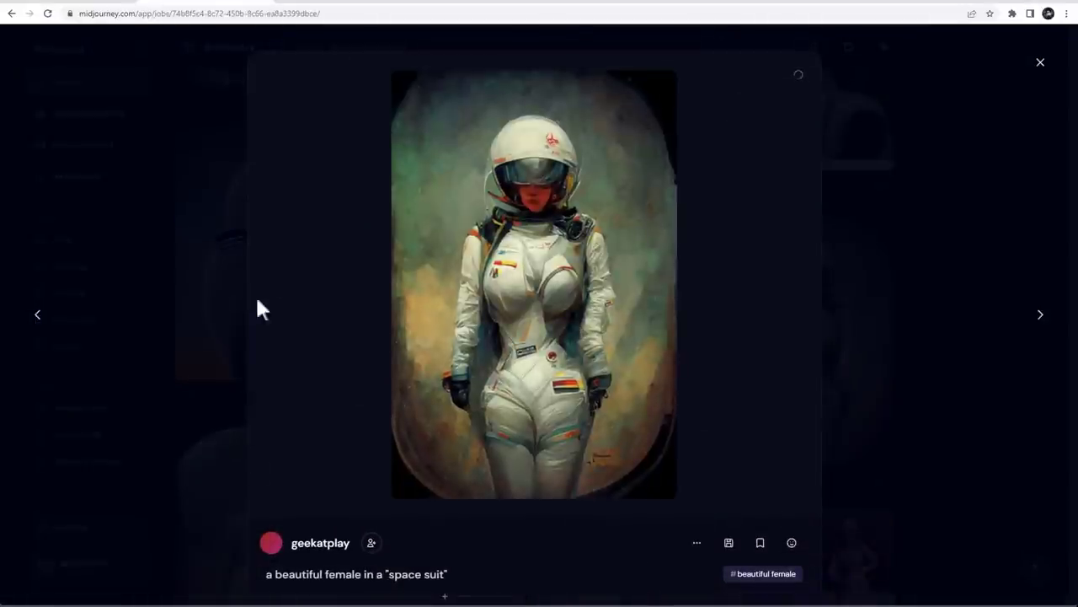
pyautogui.scroll(-1, 379, 376)
pyautogui.scroll(-1, 379, 377)
pyautogui.scroll(2, 544, 428)
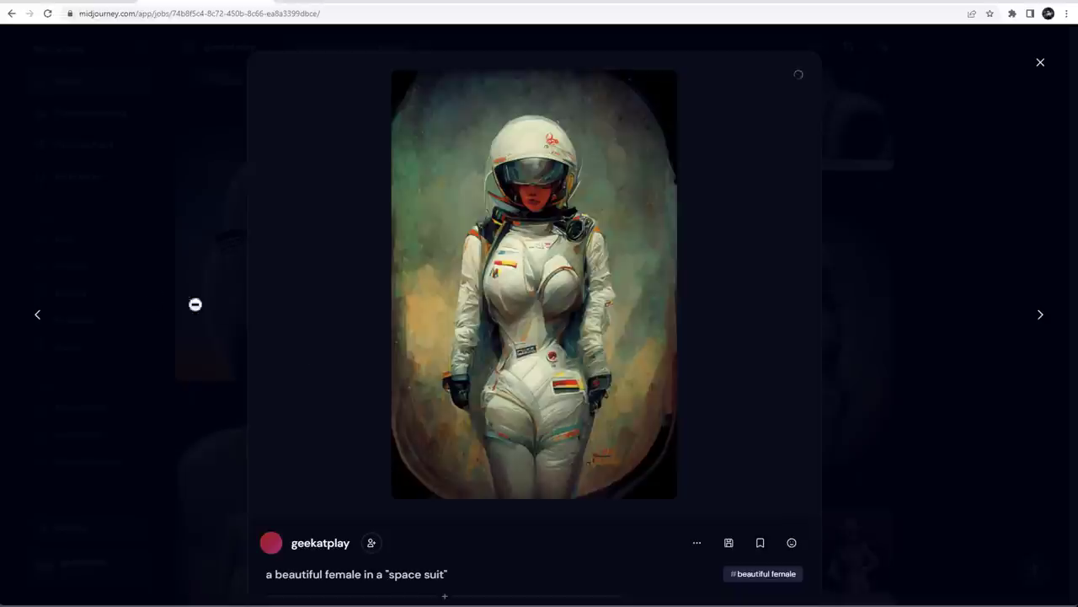
# Step: Step back to the green-suit image, the clear-helmet portrait and the Rafal Olbinski variation
pyautogui.click(48, 320)
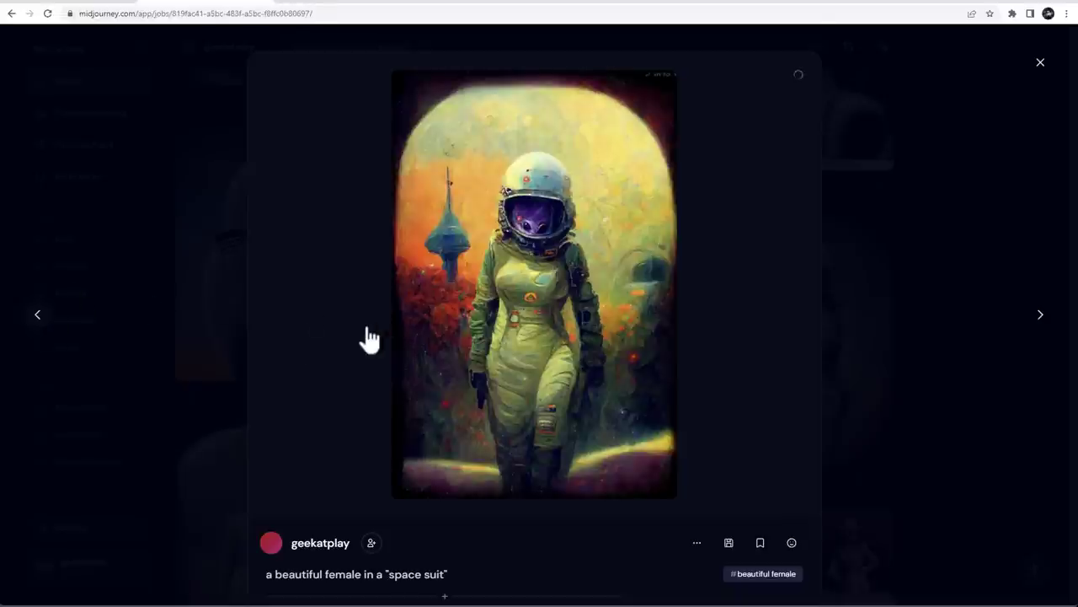
pyautogui.scroll(-2, 547, 499)
pyautogui.scroll(2, 539, 426)
pyautogui.click(38, 316)
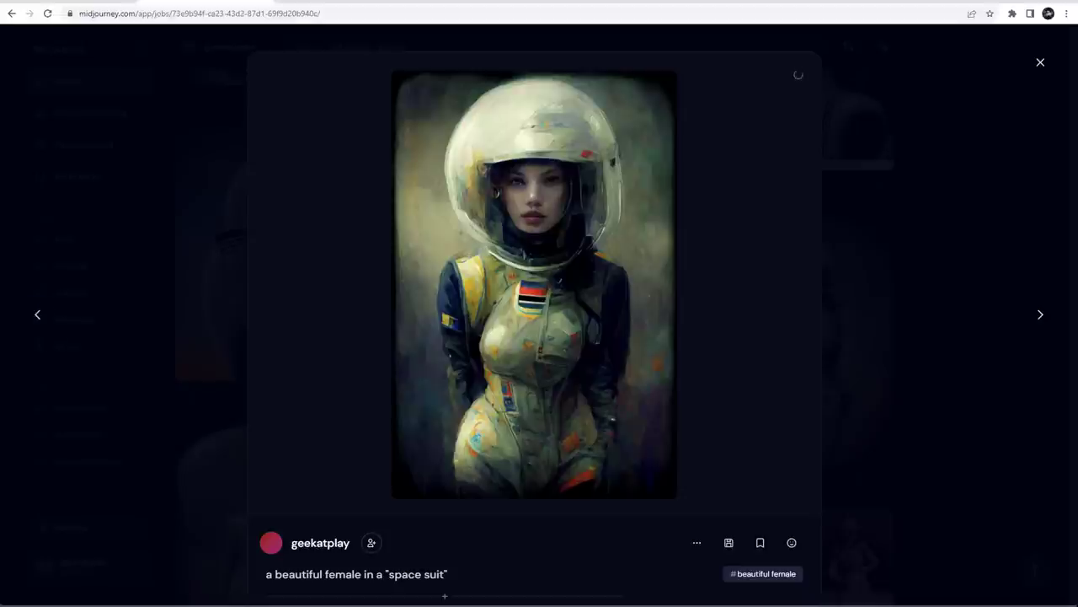
pyautogui.scroll(-1, 385, 421)
pyautogui.scroll(1, 640, 485)
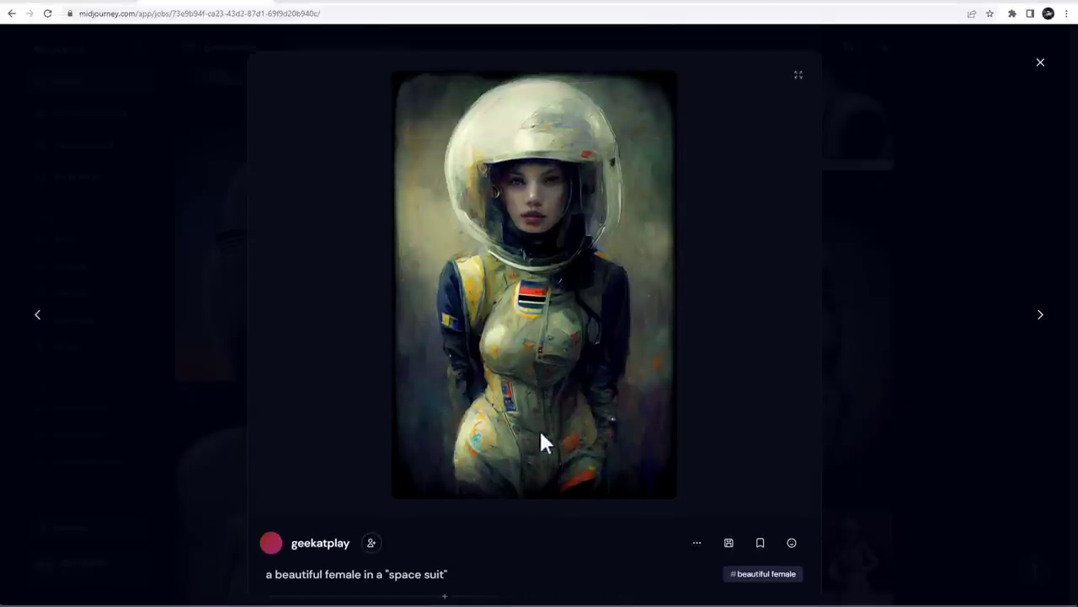
pyautogui.click(38, 317)
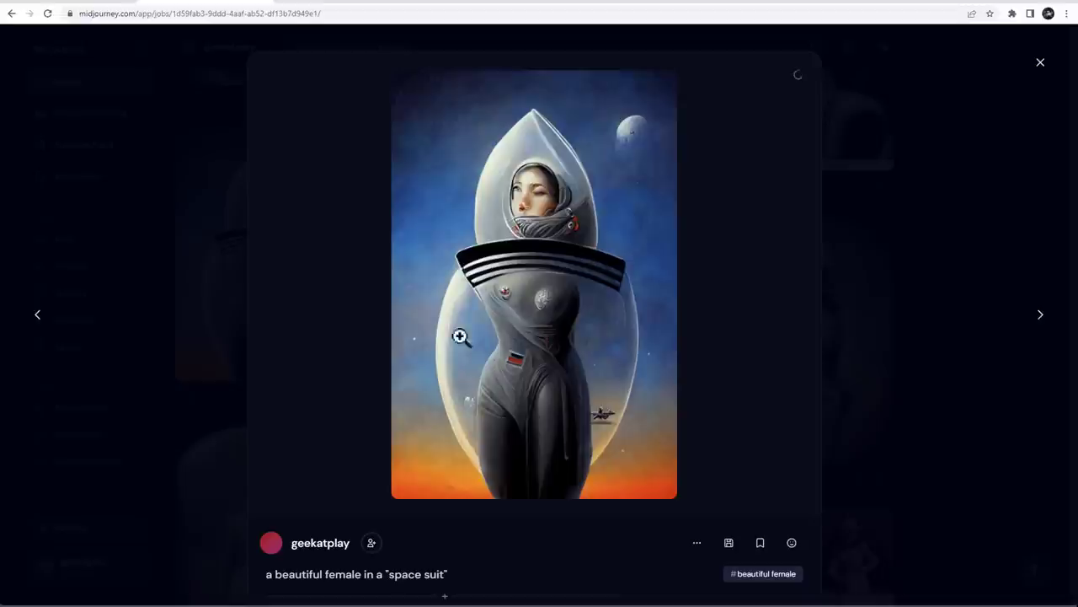
pyautogui.scroll(-2, 541, 461)
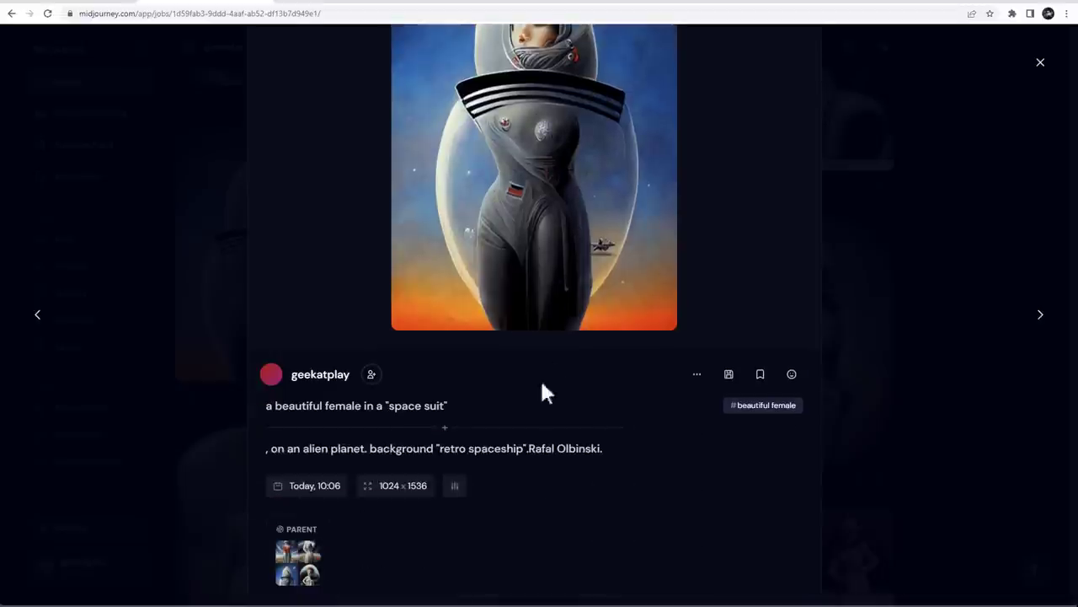
pyautogui.scroll(2, 378, 354)
# Step: Continue back to the h r giger variation and two earlier astronaut generations
pyautogui.click(39, 328)
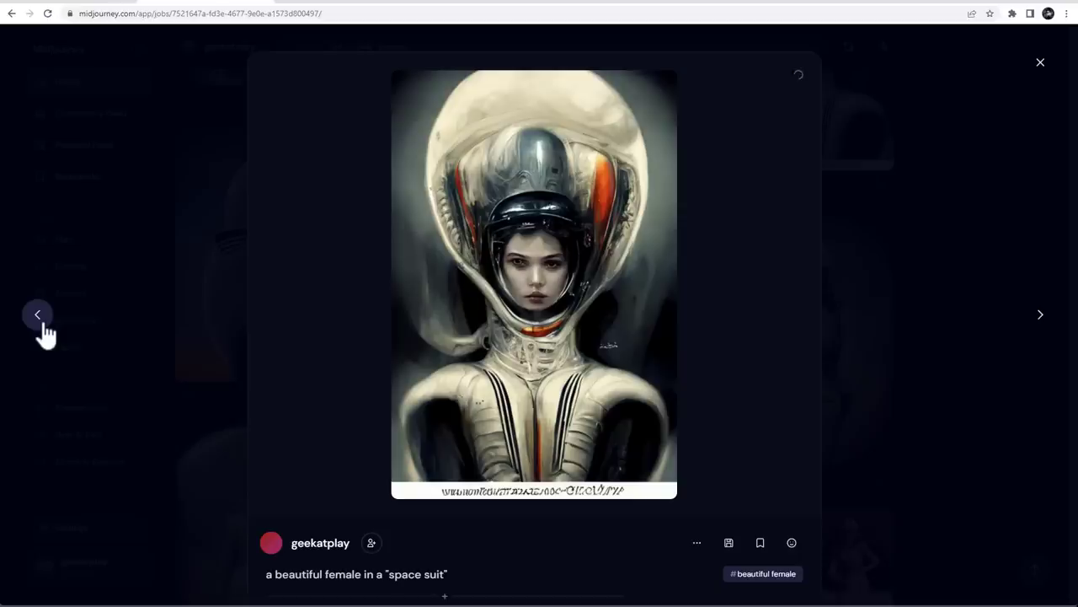
pyautogui.scroll(-2, 509, 372)
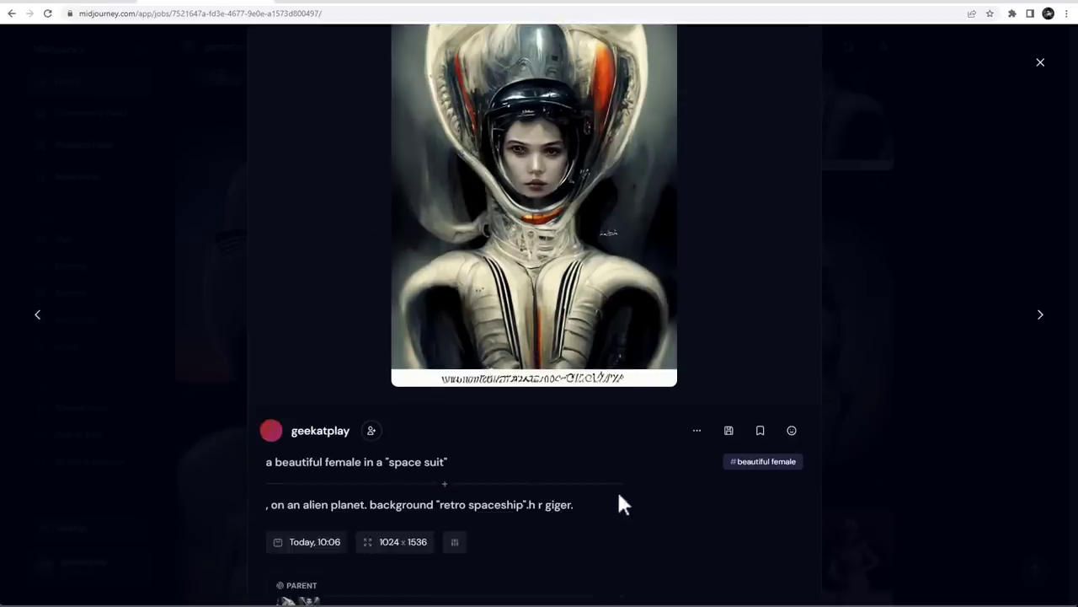
pyautogui.scroll(1, 526, 331)
pyautogui.scroll(1, 526, 331)
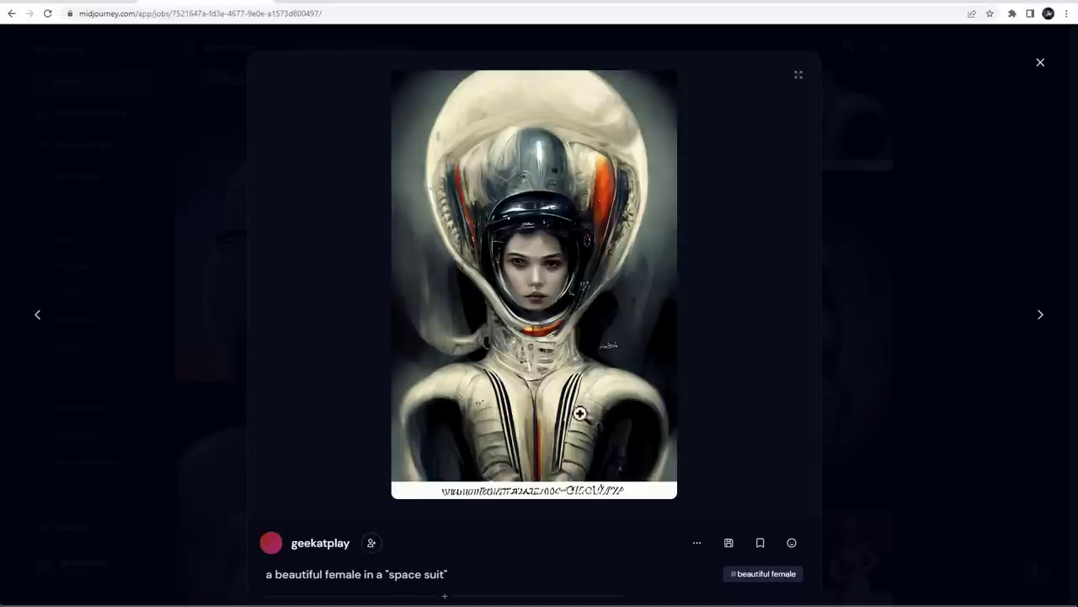
pyautogui.click(42, 327)
pyautogui.scroll(-3, 424, 307)
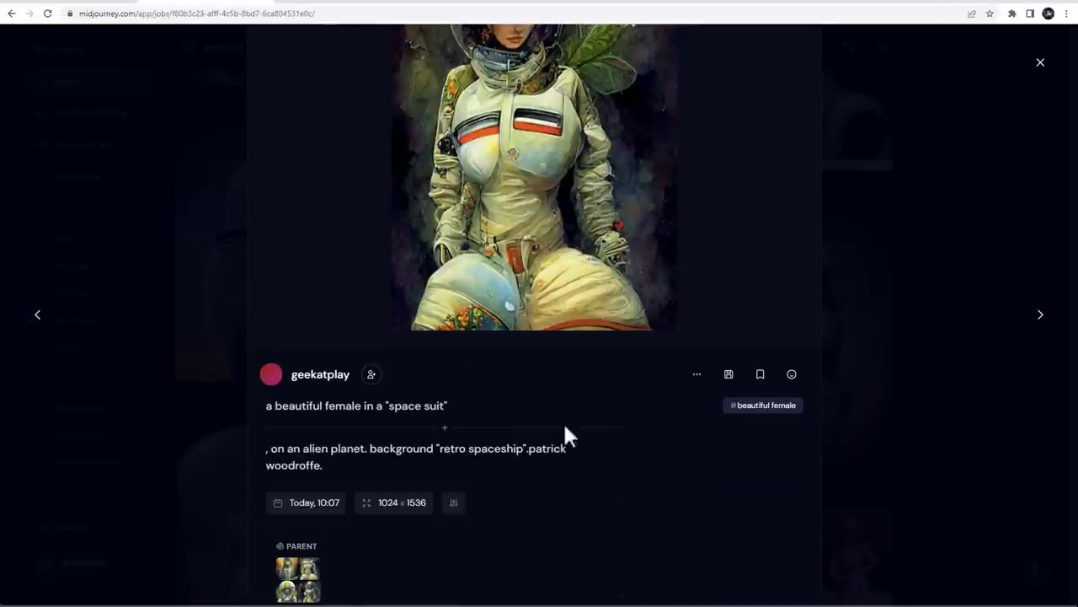
pyautogui.scroll(2, 500, 354)
pyautogui.click(42, 321)
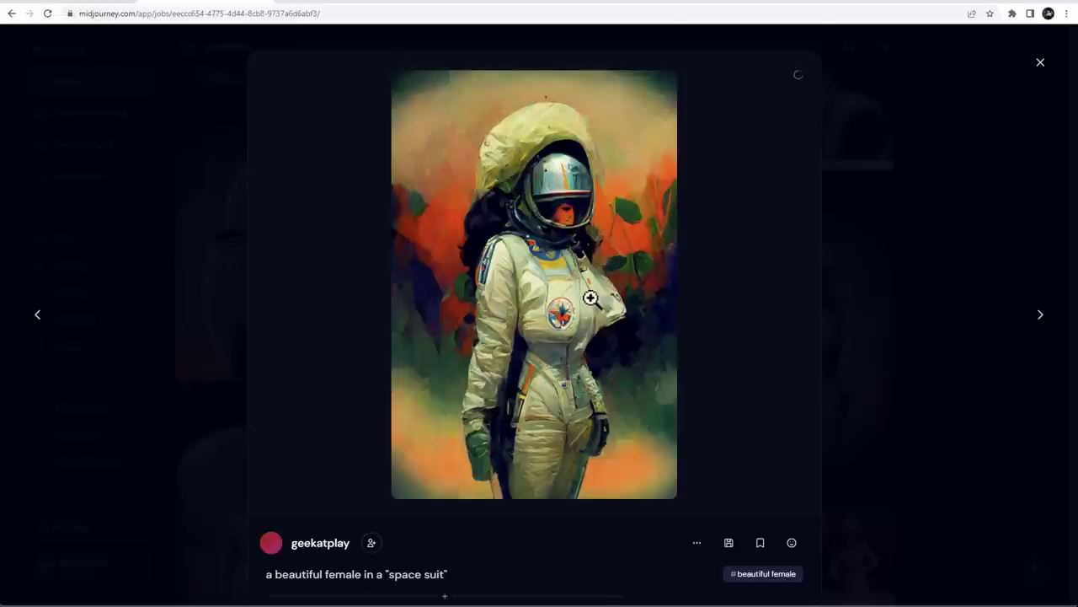
pyautogui.scroll(-2, 591, 300)
pyautogui.scroll(1, 498, 349)
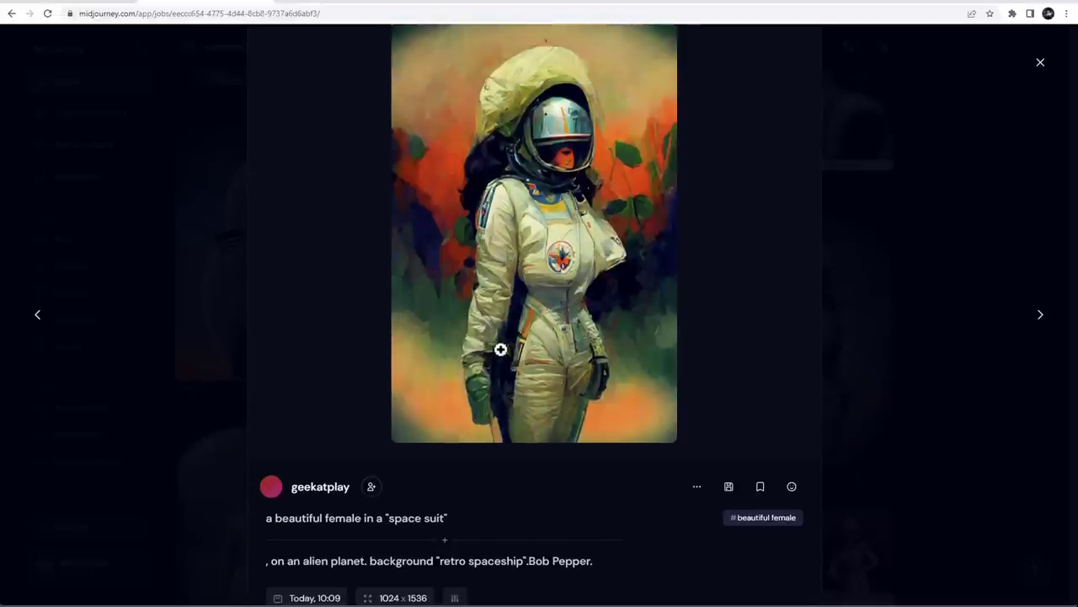
# Step: Page back four more jobs to the 1024 × 1536 Robert M. Powers upscale
pyautogui.click(39, 320)
pyautogui.scroll(-2, 556, 497)
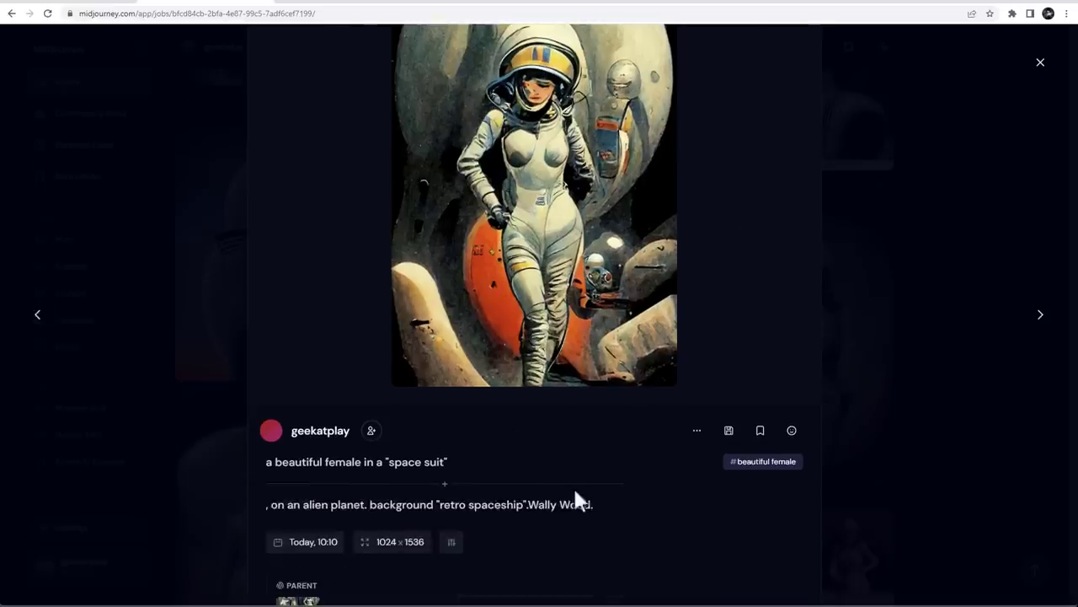
pyautogui.scroll(1, 480, 329)
pyautogui.click(37, 319)
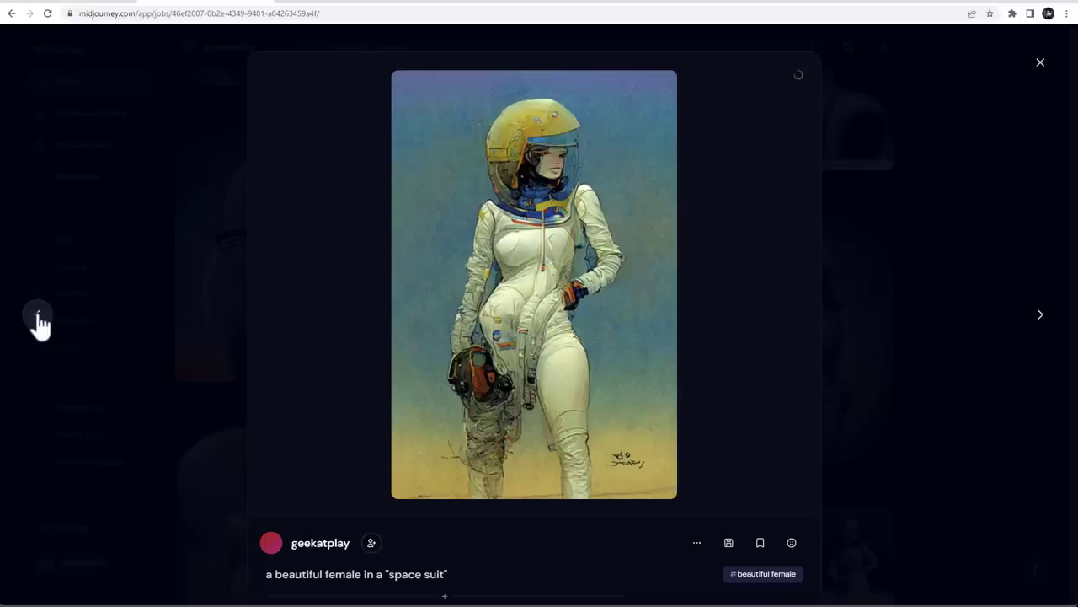
pyautogui.scroll(-1, 484, 292)
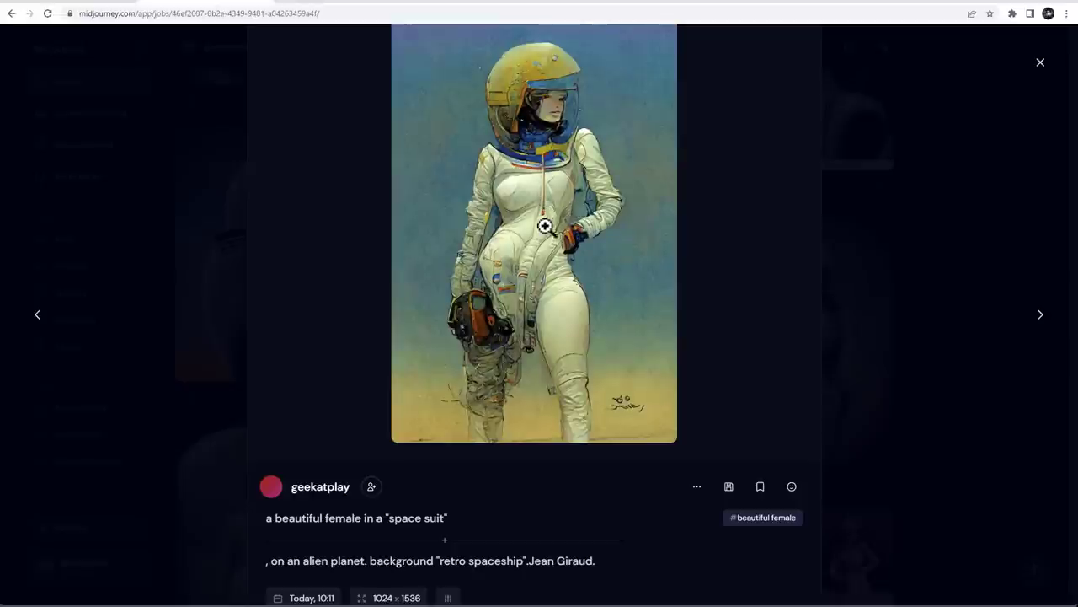
pyautogui.scroll(-1, 544, 224)
pyautogui.scroll(1, 517, 318)
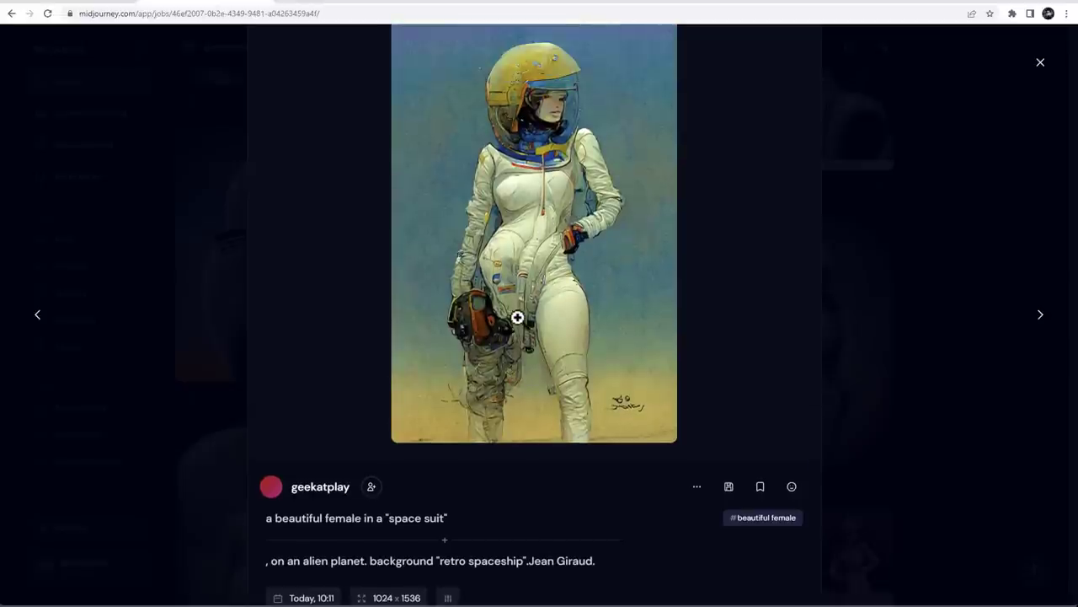
pyautogui.click(37, 315)
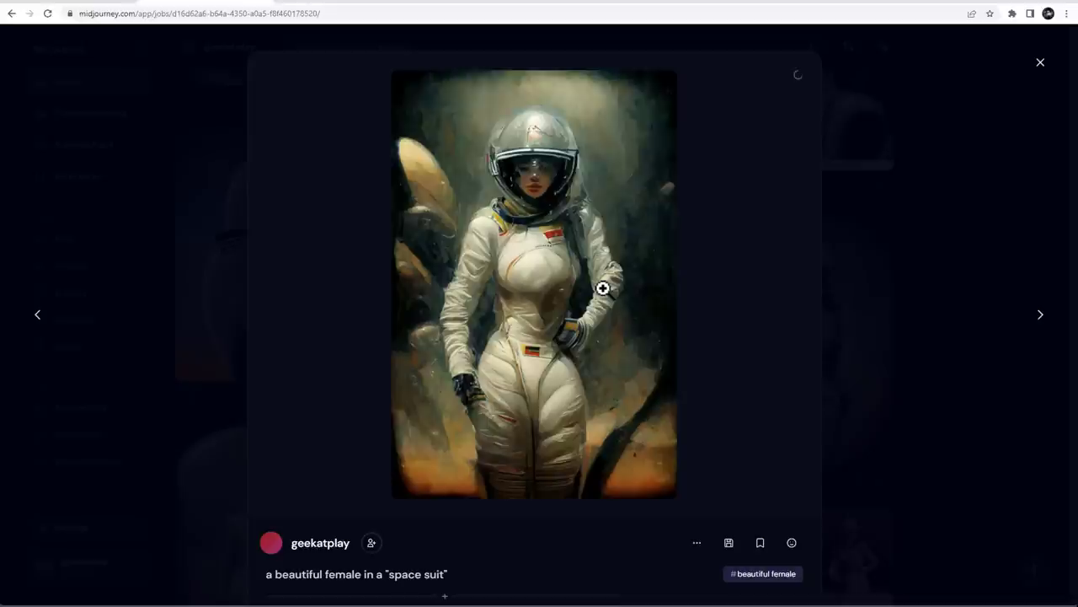
pyautogui.scroll(-1, 554, 301)
pyautogui.scroll(1, 551, 301)
pyautogui.click(37, 314)
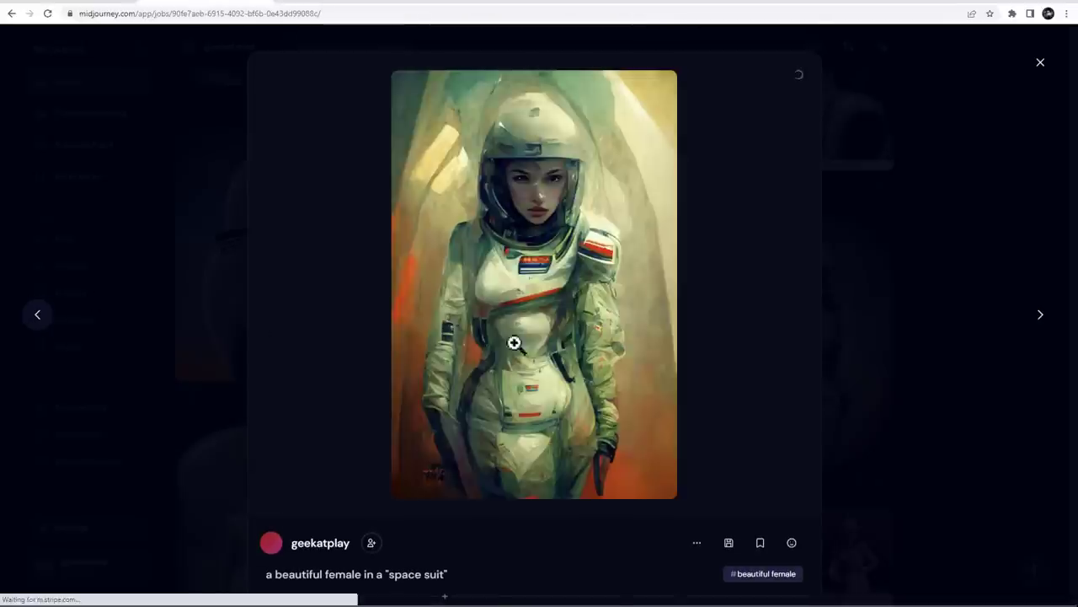
pyautogui.scroll(-2, 624, 325)
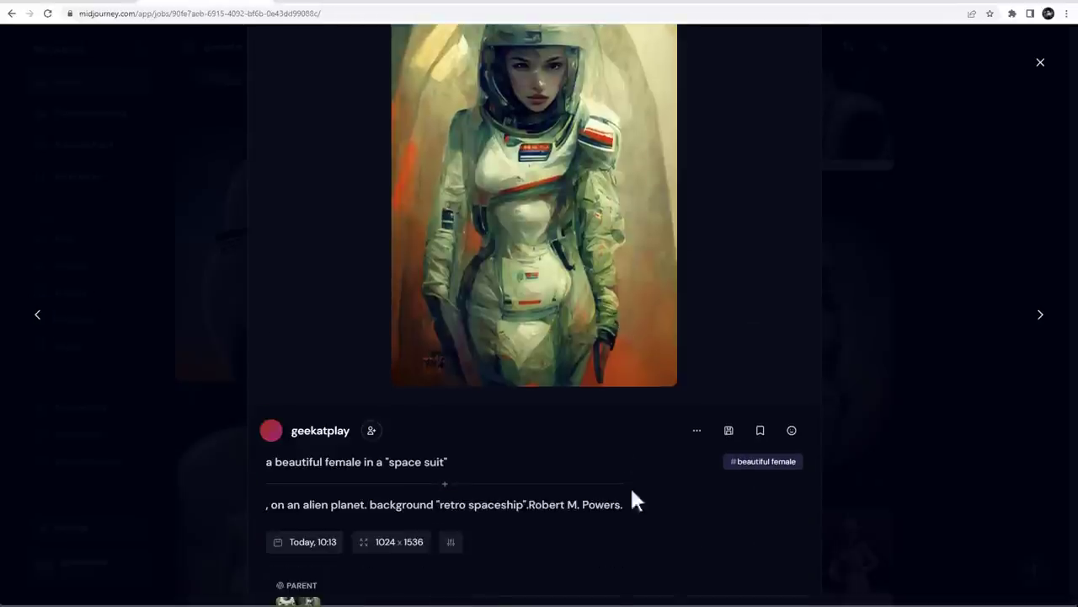
# Step: Page back four jobs, past the Rembrandt and Picaso versions, to a sketch-style astronaut grid
pyautogui.click(37, 318)
pyautogui.scroll(-3, 572, 328)
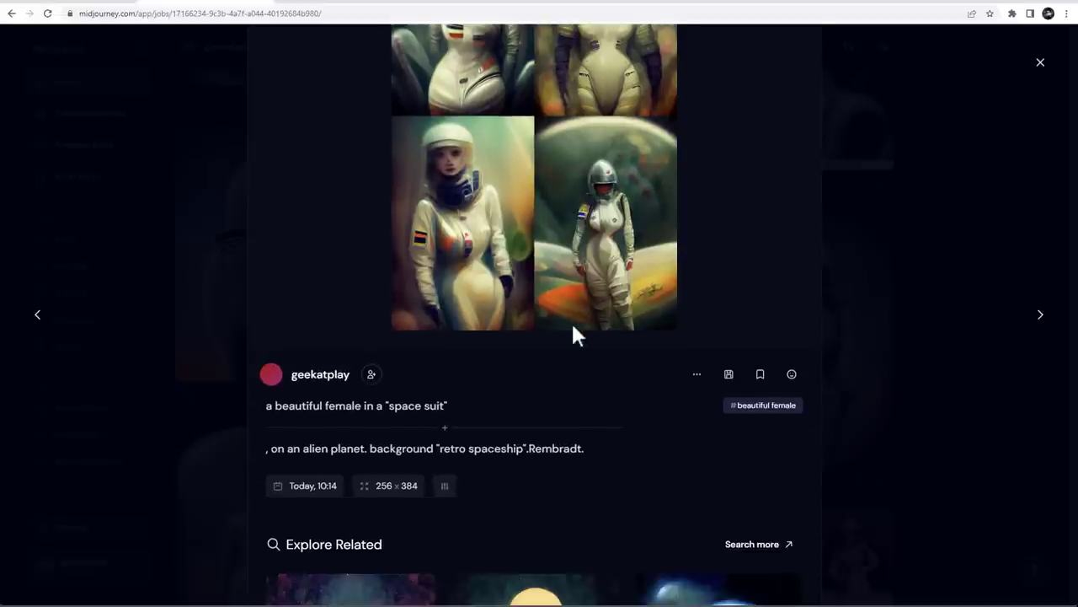
pyautogui.scroll(2, 573, 329)
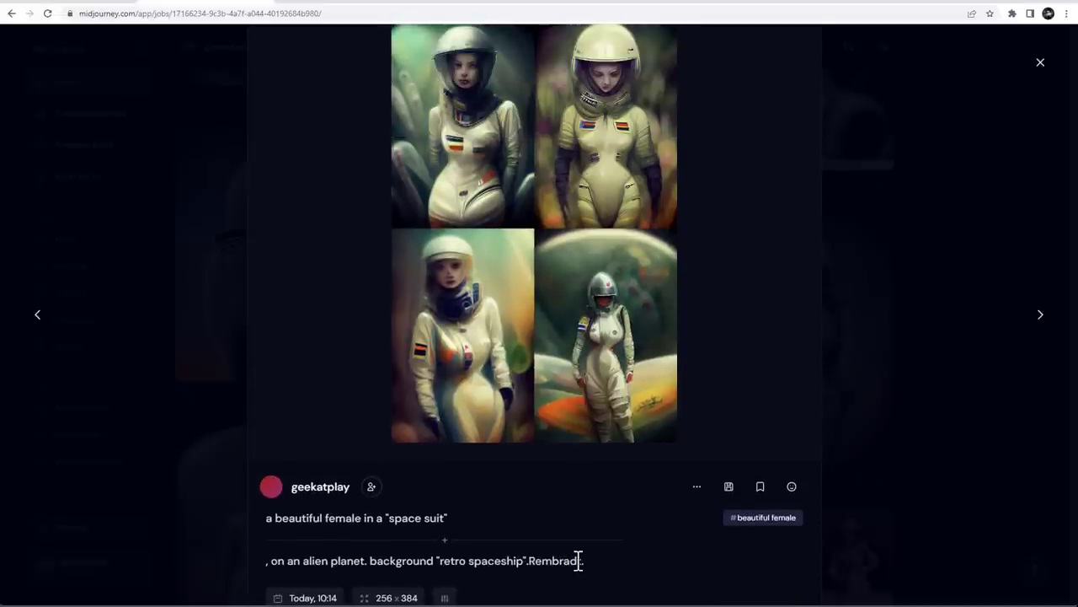
pyautogui.click(38, 318)
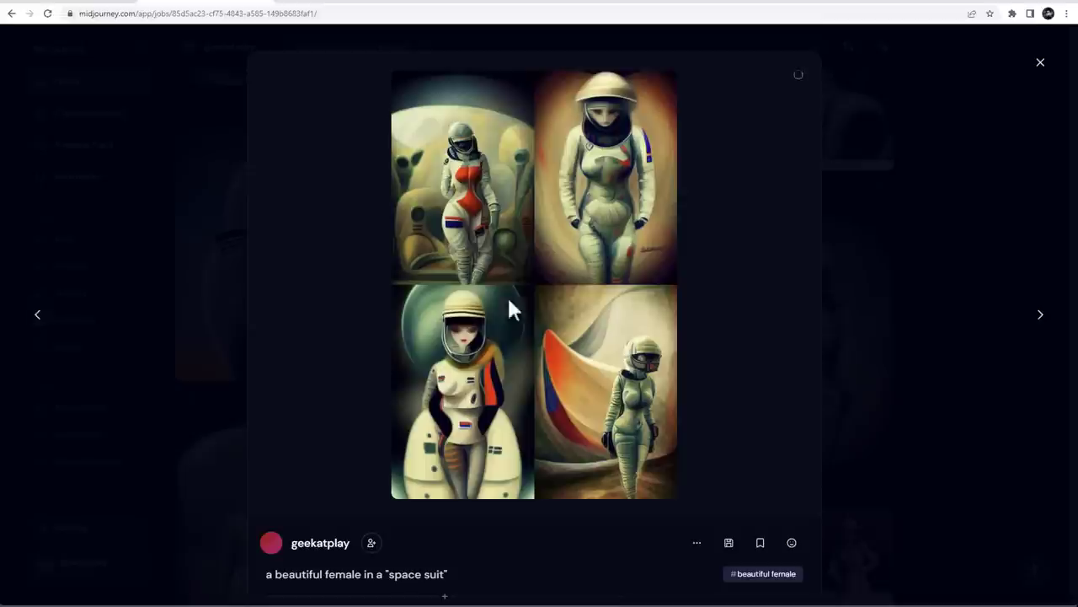
pyautogui.scroll(-1, 600, 315)
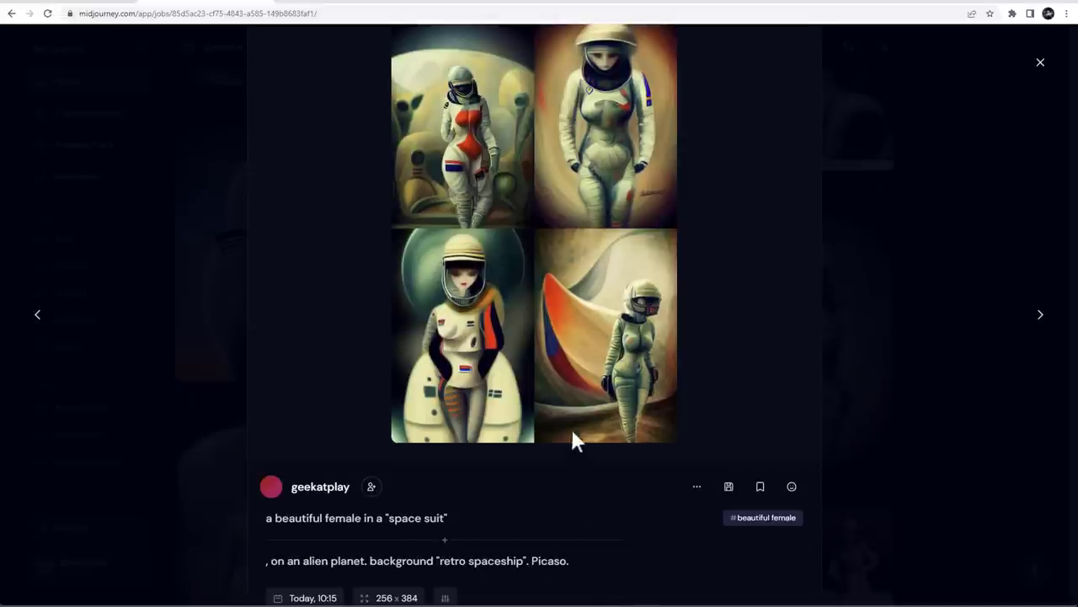
pyautogui.click(39, 325)
pyautogui.scroll(-1, 572, 350)
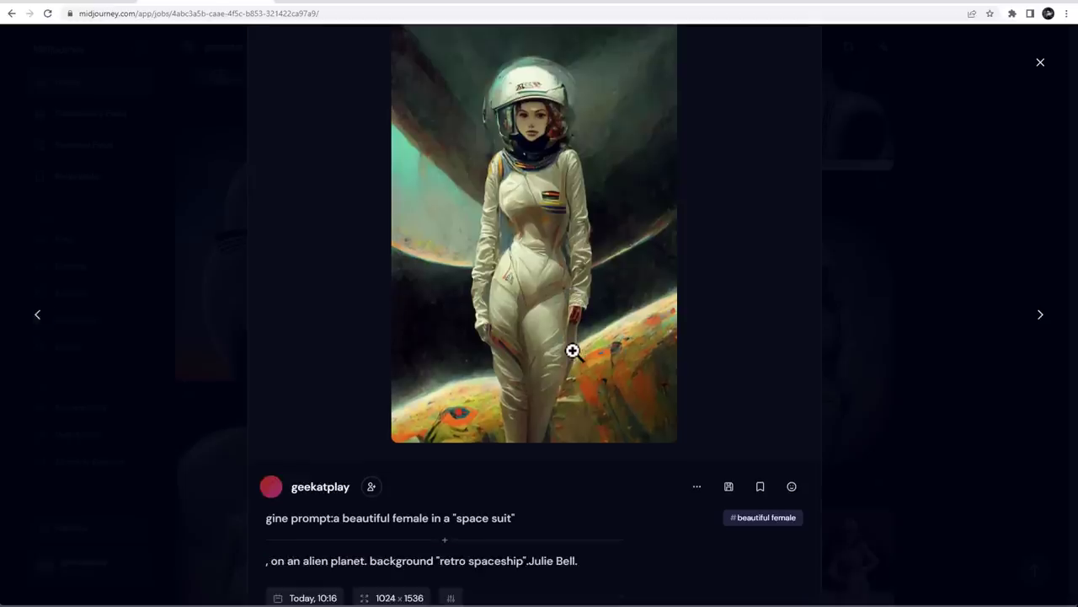
pyautogui.click(39, 322)
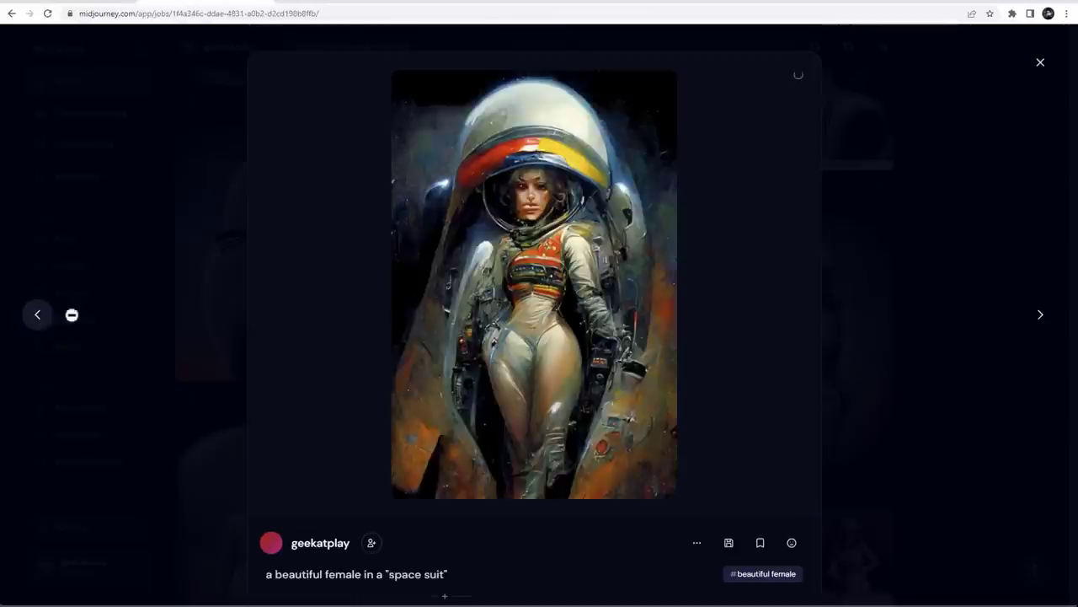
pyautogui.scroll(-2, 395, 312)
# Step: Step back from the ink sketch grid to the single 1024 × 1536 Rembrandt painting
pyautogui.click(37, 320)
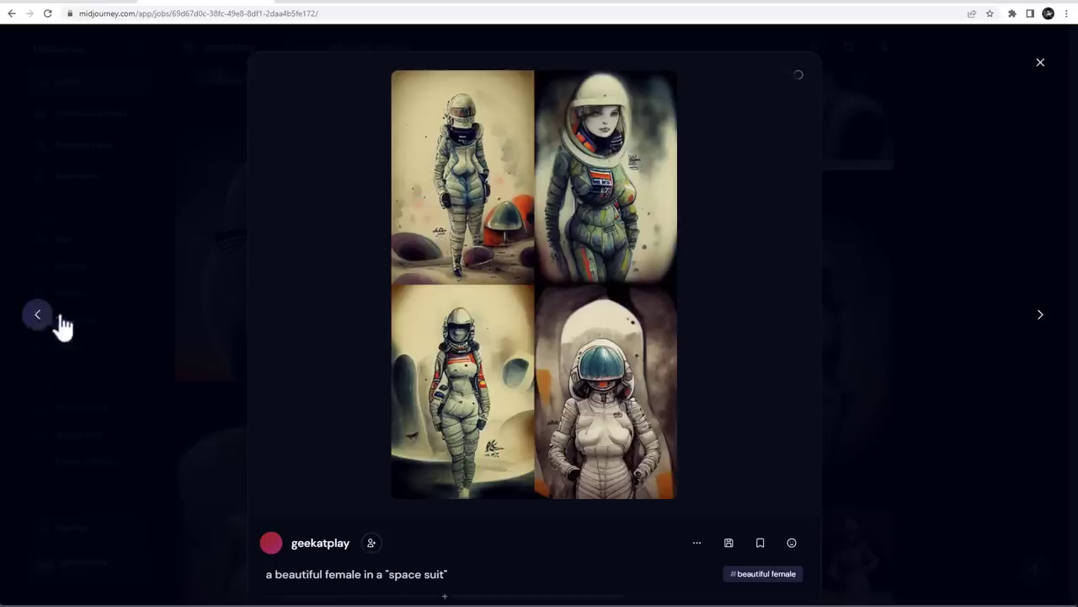
pyautogui.scroll(-2, 504, 289)
pyautogui.scroll(1, 570, 356)
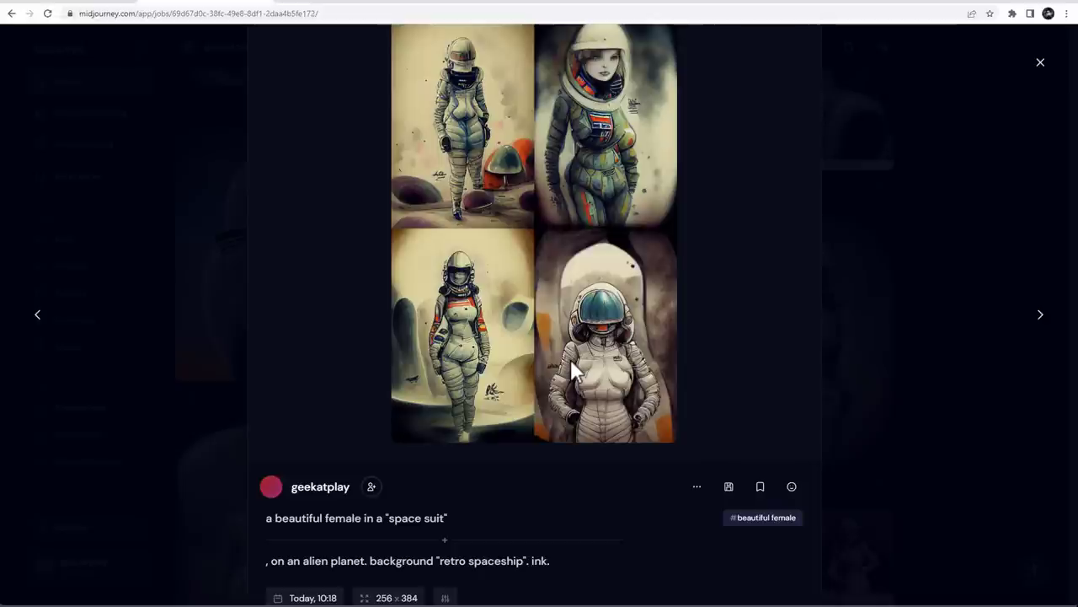
pyautogui.click(39, 315)
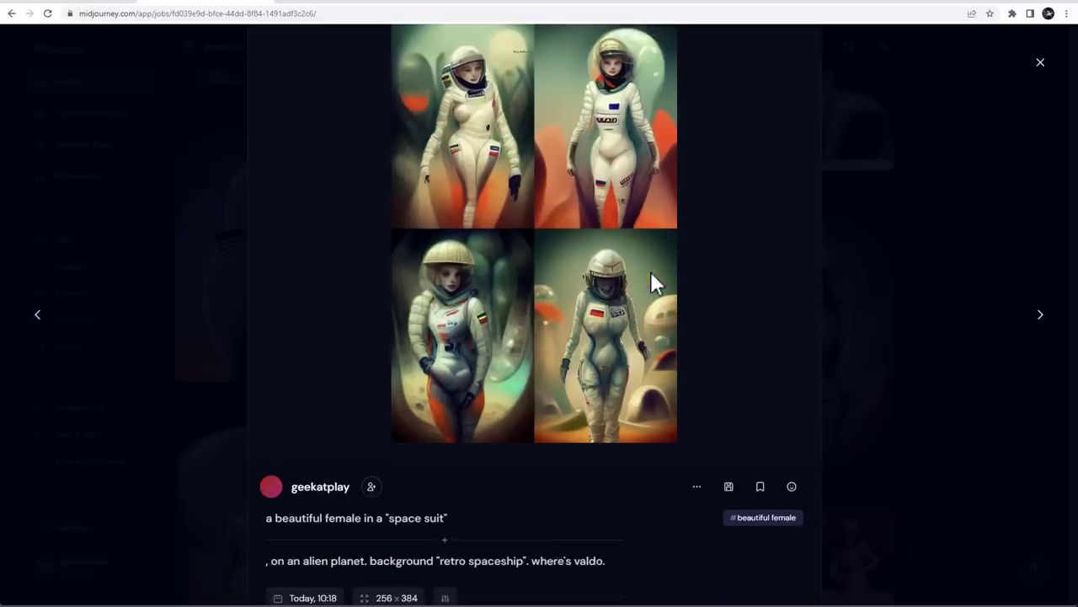
pyautogui.scroll(-1, 594, 526)
pyautogui.scroll(1, 592, 484)
pyautogui.click(43, 328)
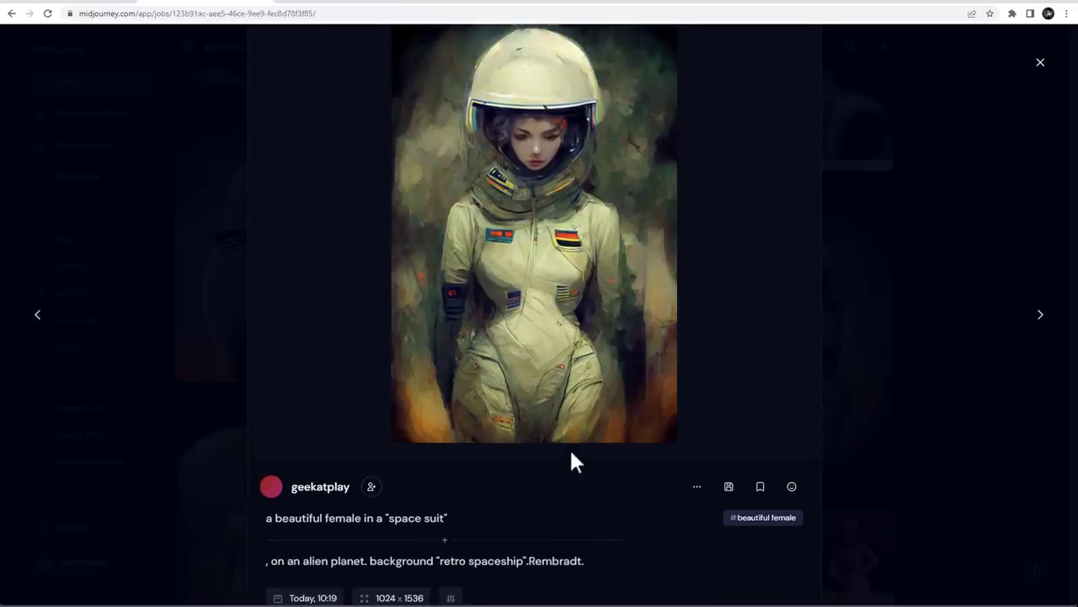
# Step: Step back to the black and white pencil sketch job and read its prompt
pyautogui.click(37, 319)
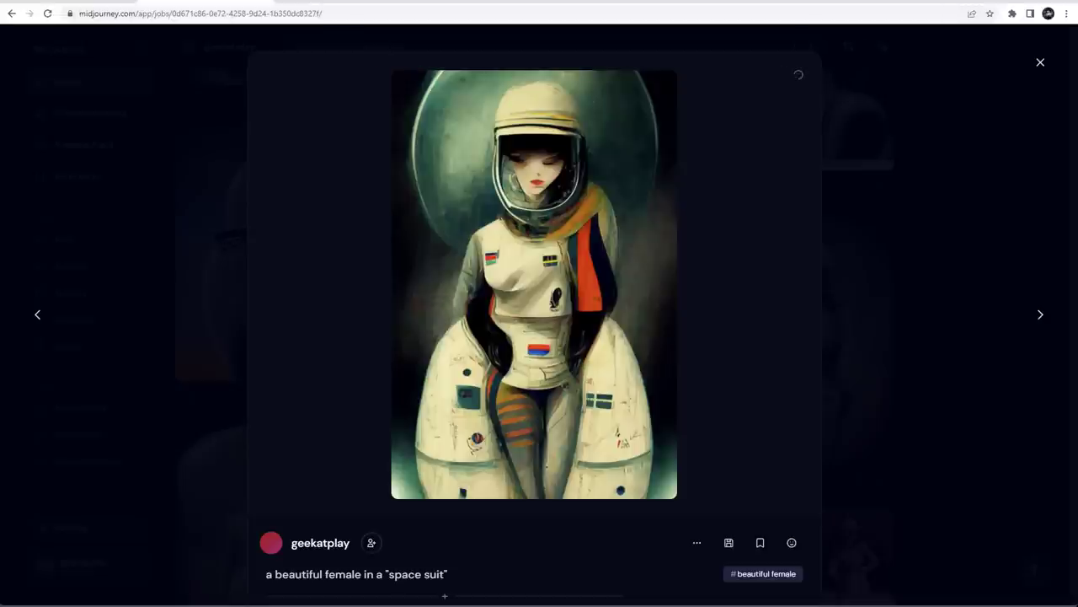
pyautogui.scroll(-1, 479, 542)
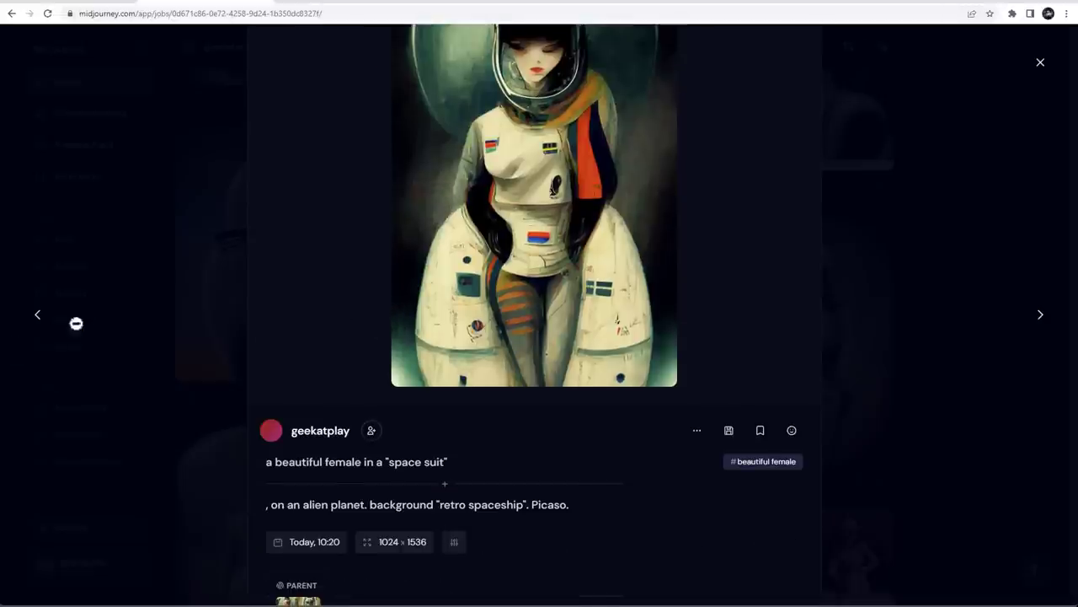
pyautogui.scroll(2, 316, 358)
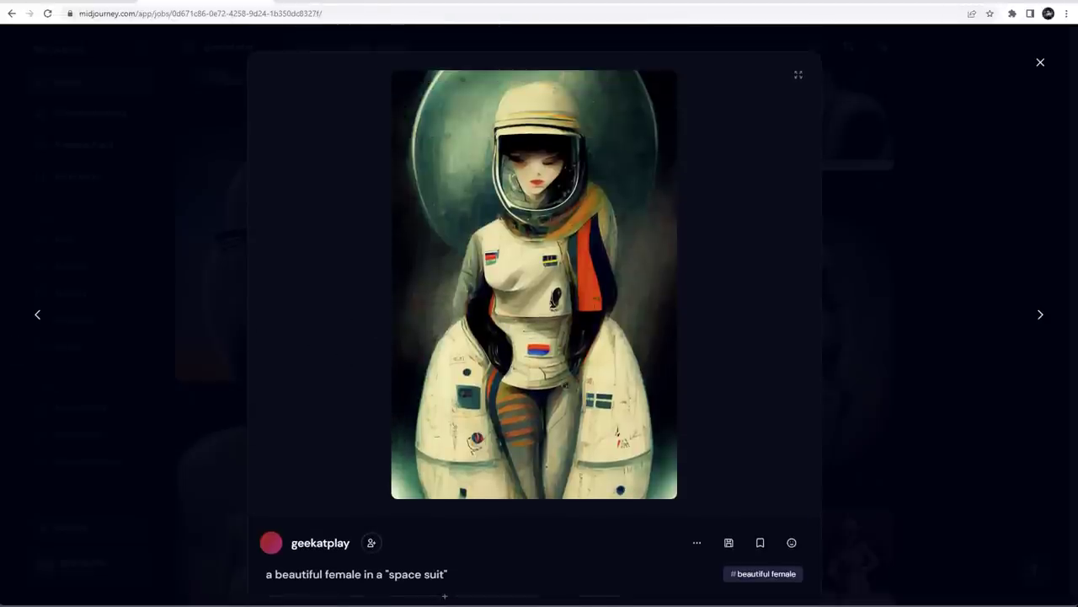
pyautogui.click(38, 318)
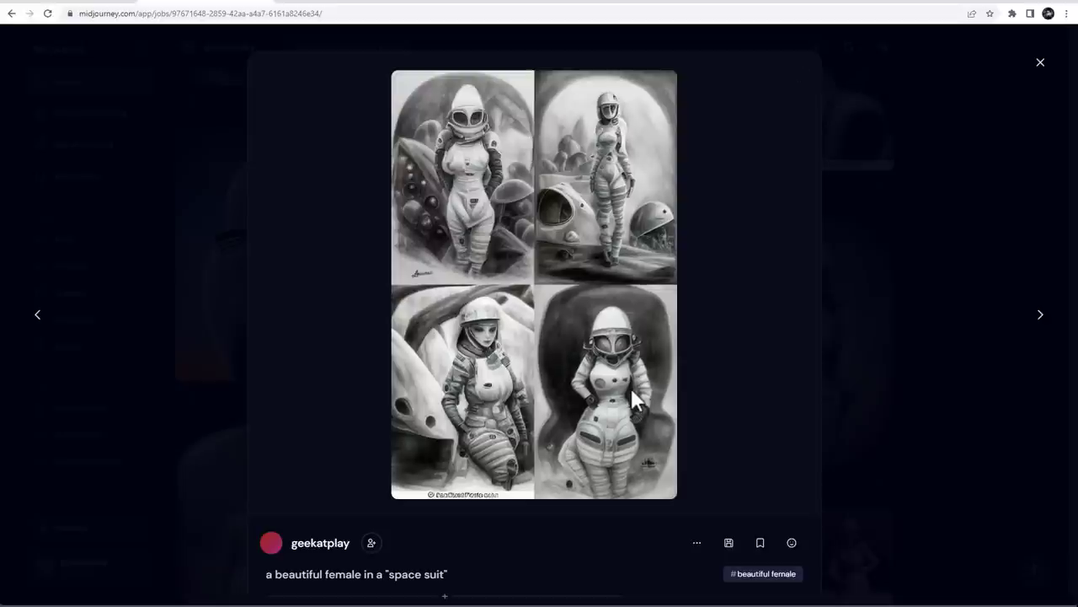
pyautogui.scroll(-1, 631, 389)
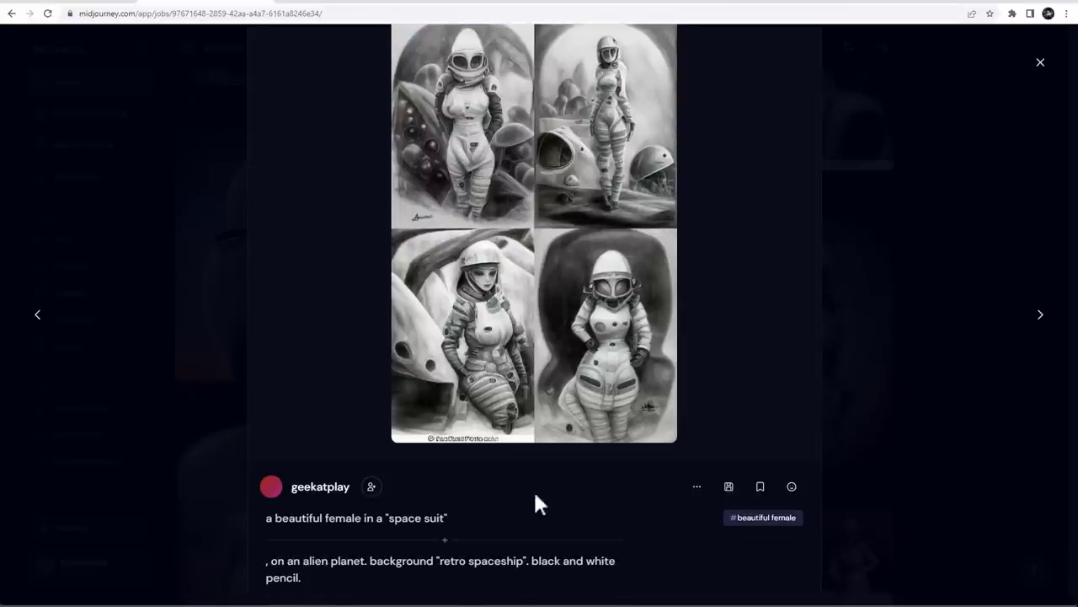
pyautogui.scroll(1, 536, 501)
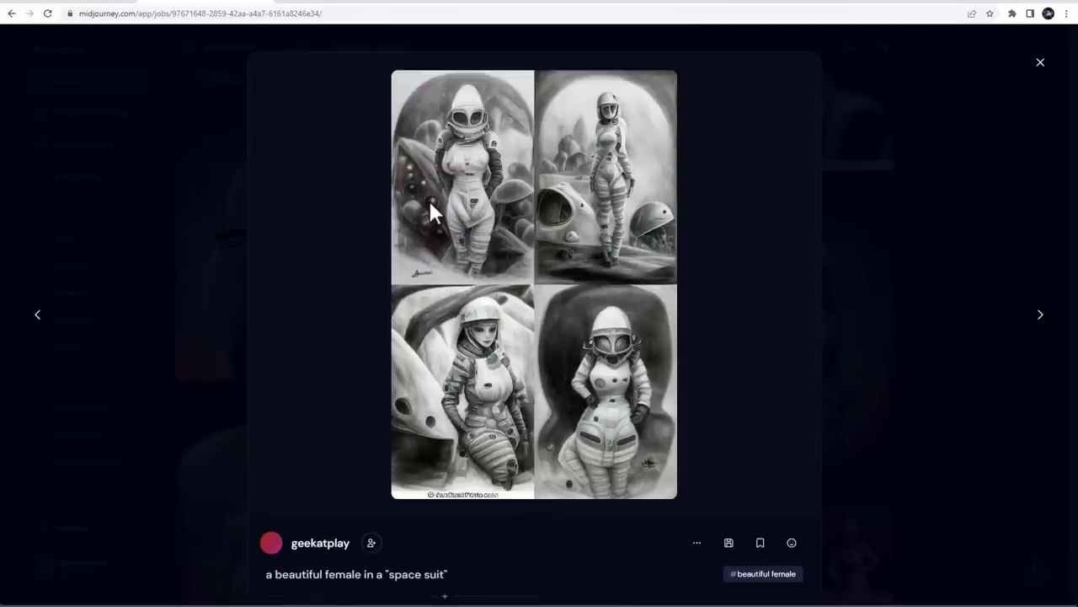
pyautogui.scroll(-3, 525, 373)
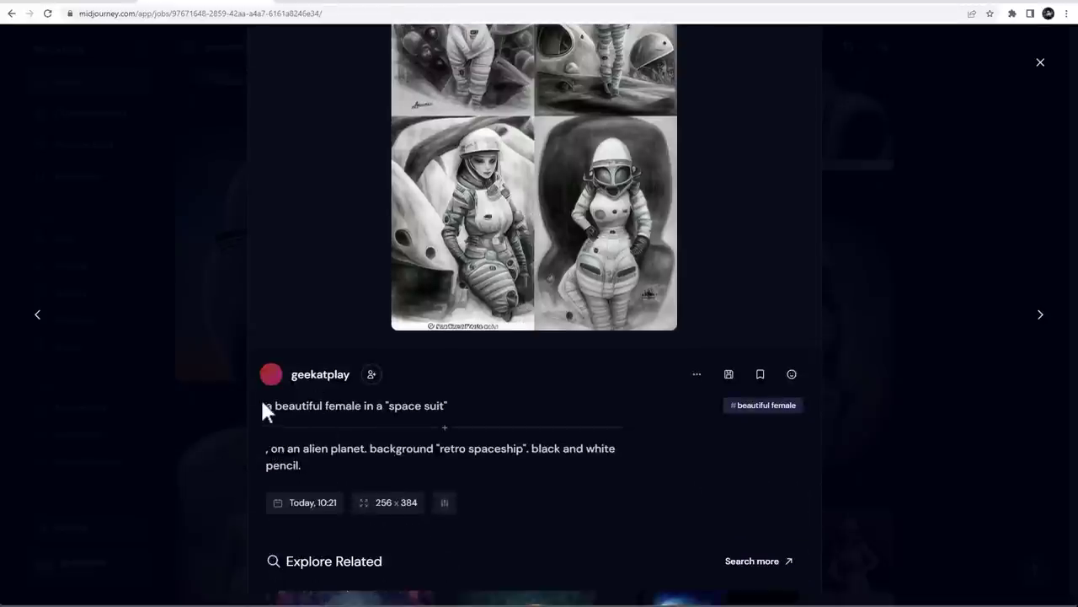
# Step: Highlight parts of the prompt, including the alien planet and background wording, then clear the selection
pyautogui.moveTo(262, 405); pyautogui.dragTo(440, 405)
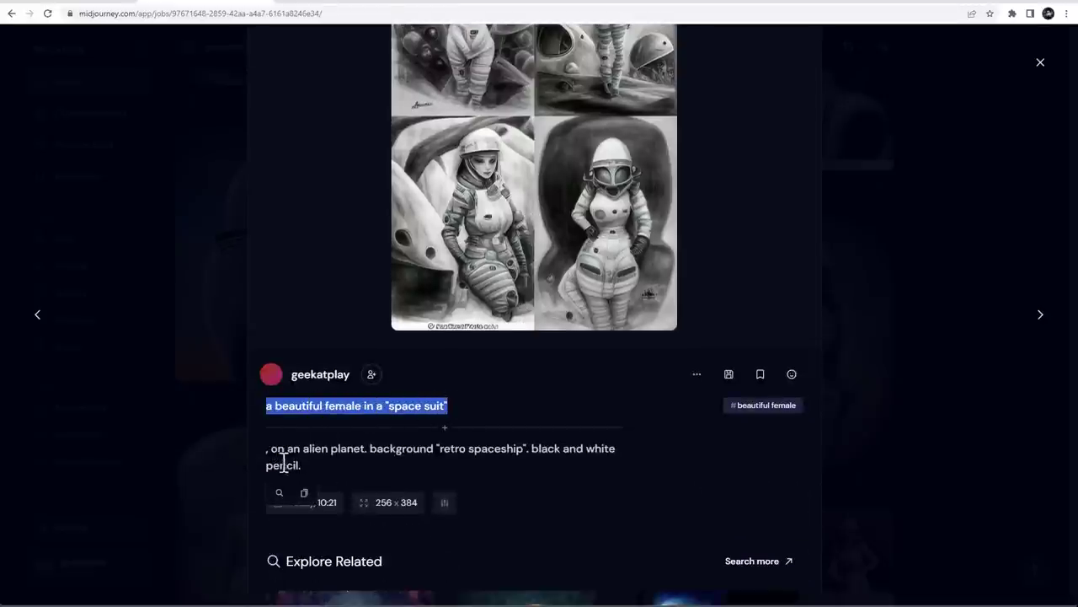
pyautogui.moveTo(272, 448); pyautogui.dragTo(429, 448)
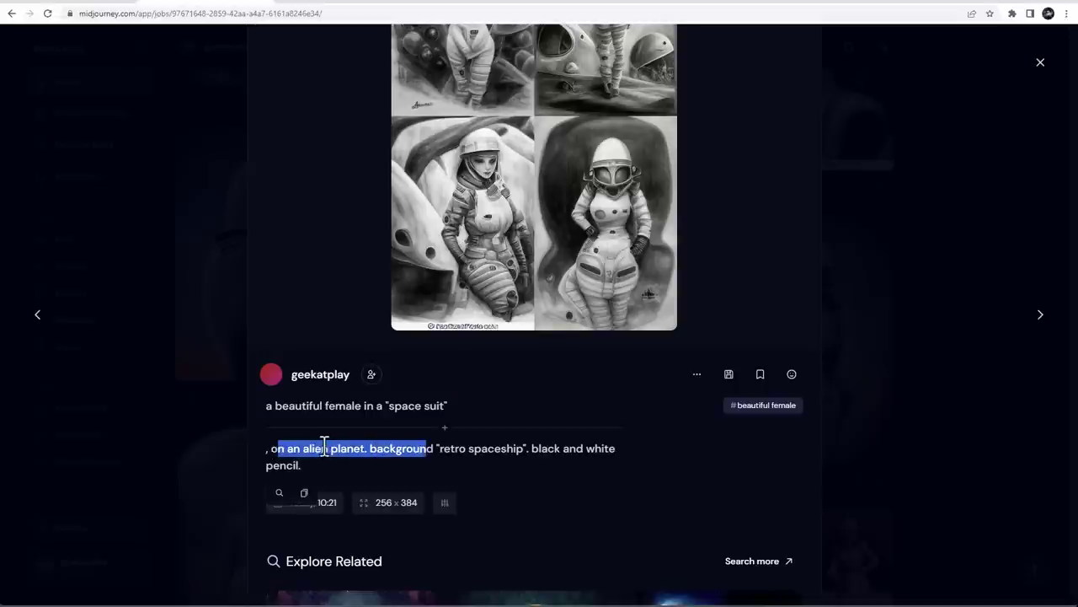
pyautogui.click(309, 447)
pyautogui.moveTo(271, 448); pyautogui.dragTo(524, 457)
pyautogui.click(426, 448)
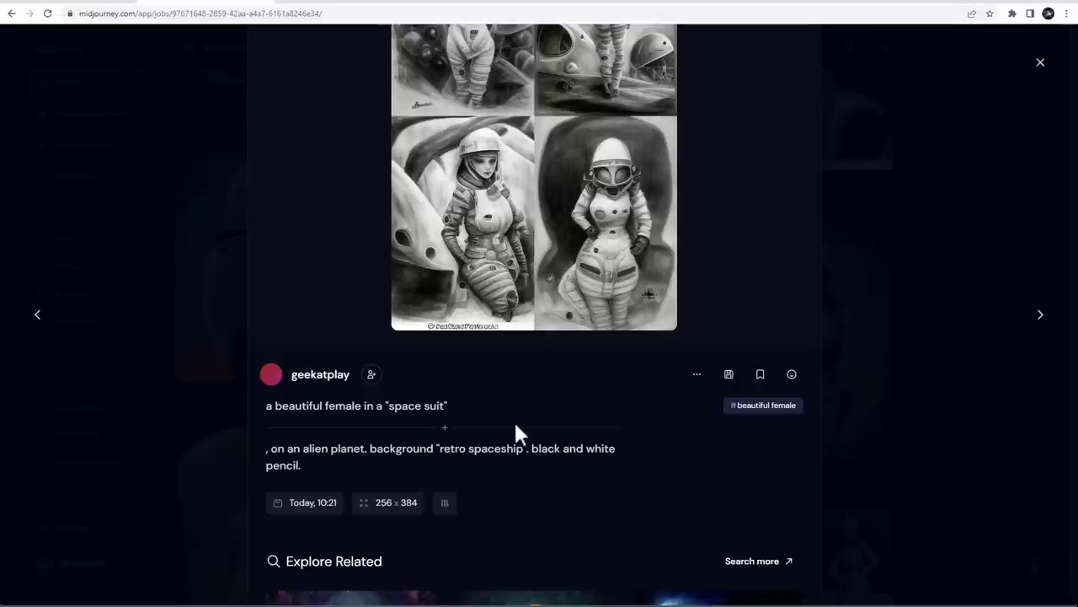
pyautogui.scroll(1, 519, 407)
pyautogui.scroll(2, 590, 118)
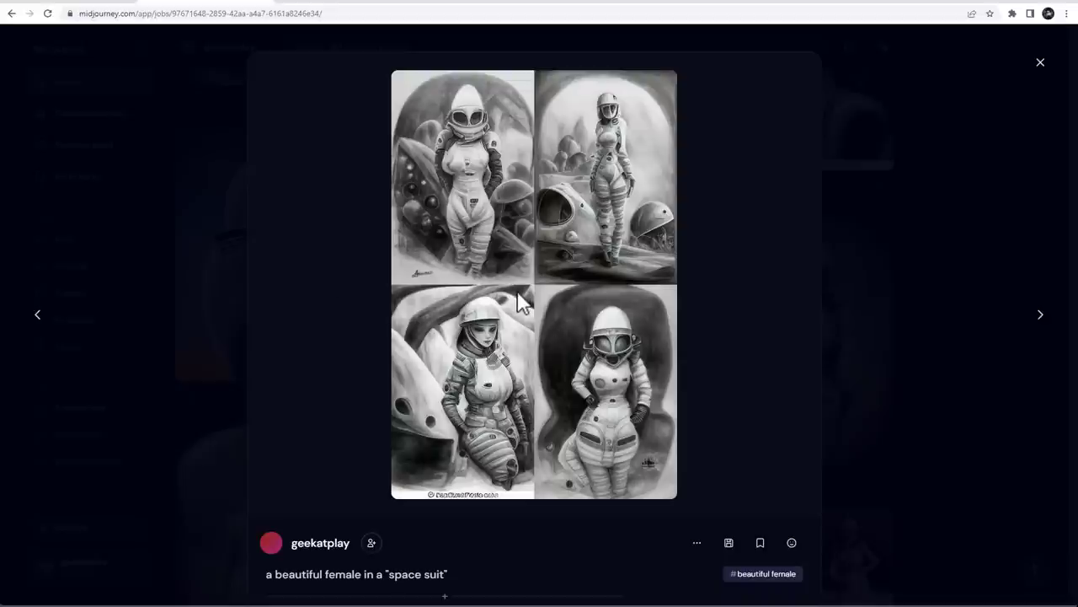
# Step: Go back to the previous space-suit generation and highlight 'photorealistic' and 'film' in its prompt
pyautogui.click(39, 315)
pyautogui.scroll(-2, 587, 320)
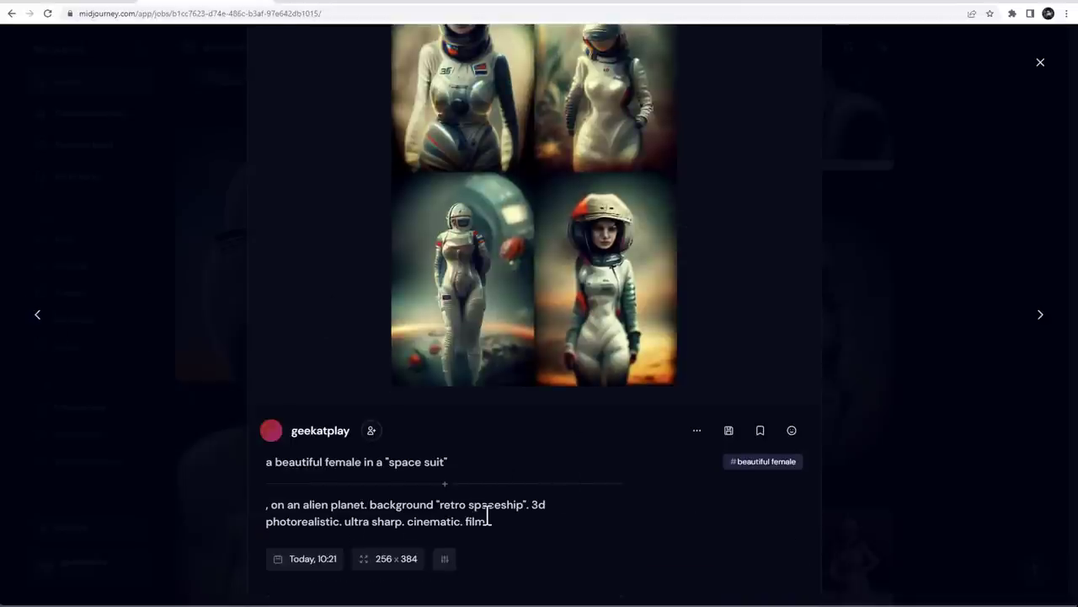
pyautogui.scroll(1, 487, 516)
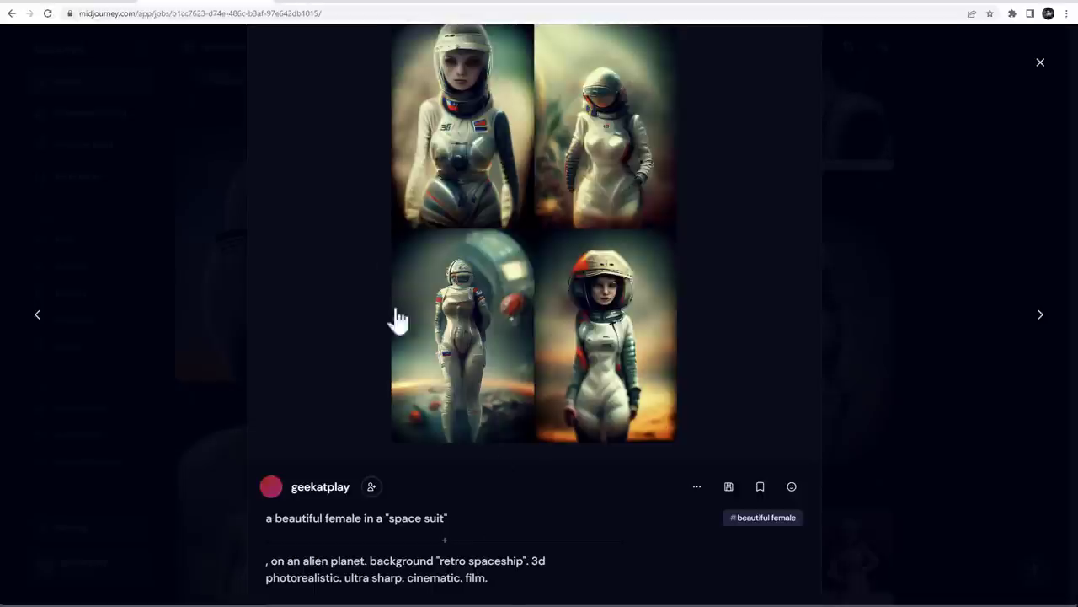
pyautogui.doubleClick(292, 580)
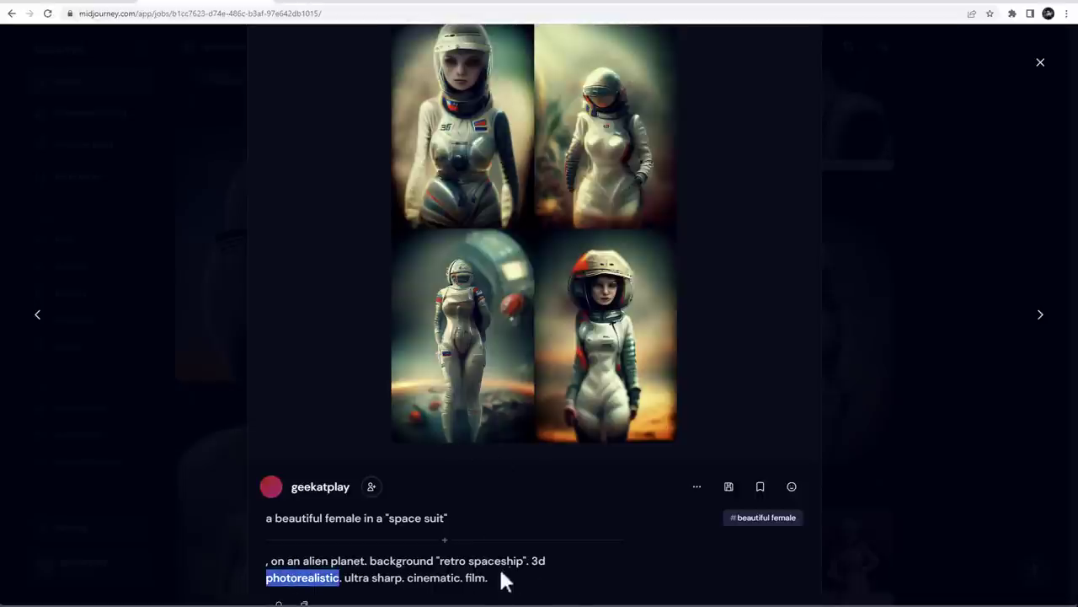
pyautogui.doubleClick(475, 577)
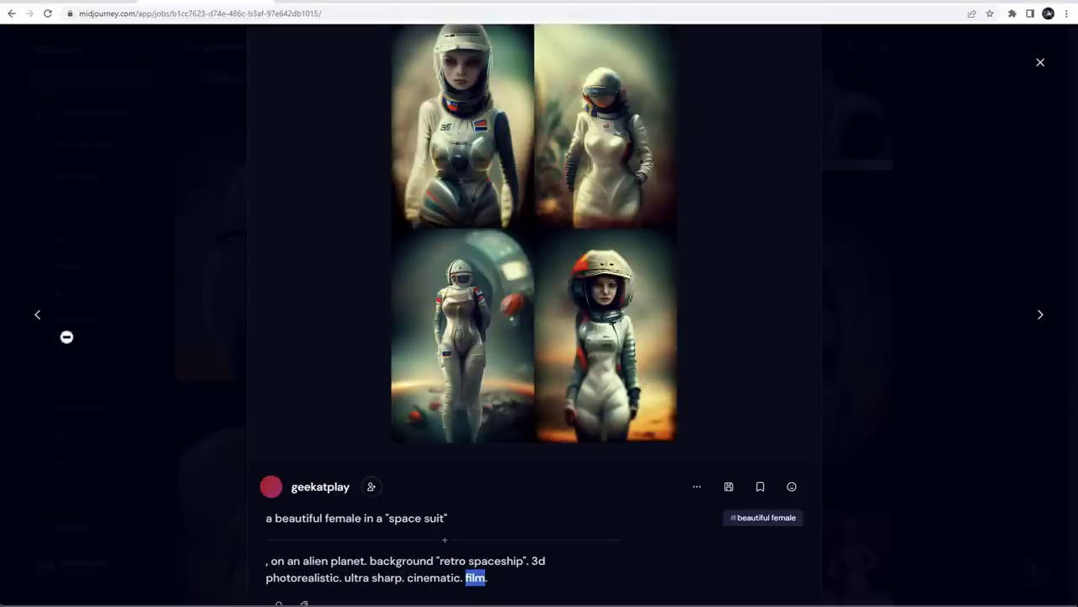
# Step: Step back through the earlier generations to the ink version, reading each prompt
pyautogui.click(36, 317)
pyautogui.scroll(-1, 441, 345)
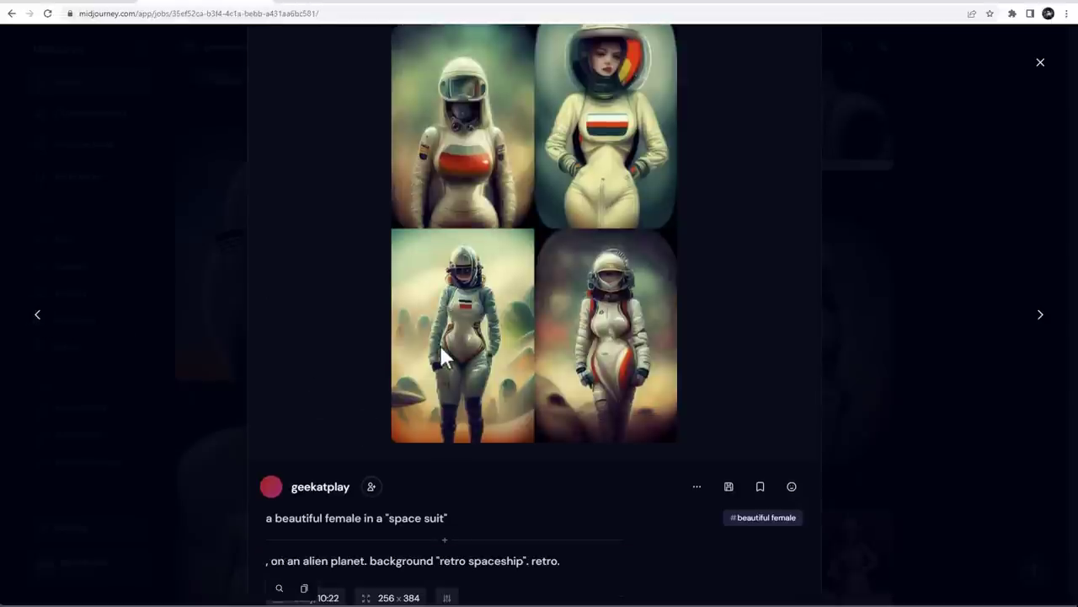
pyautogui.scroll(1, 540, 515)
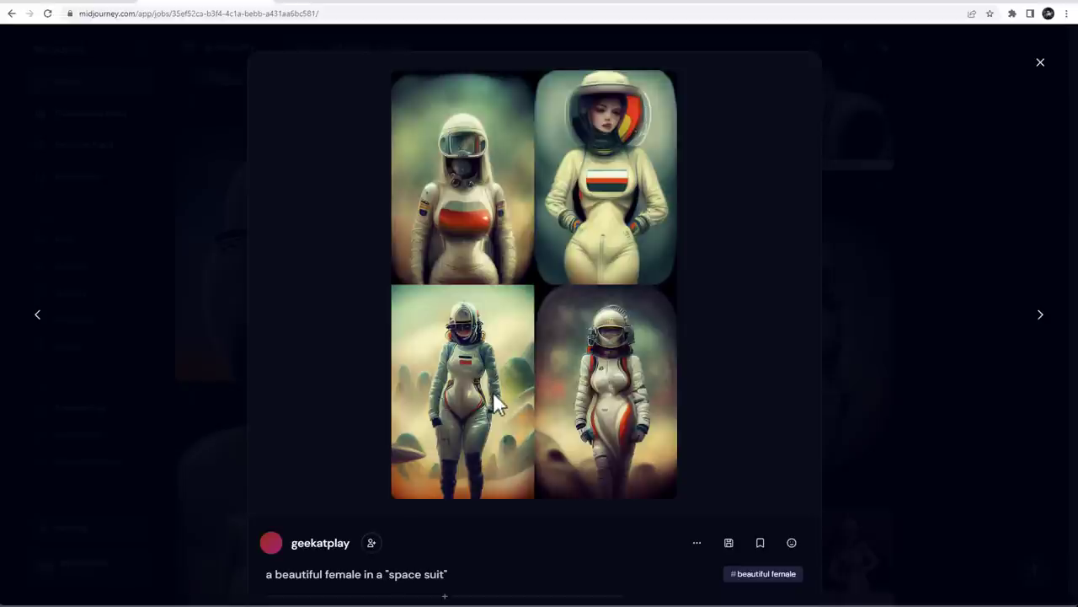
pyautogui.click(46, 322)
pyautogui.scroll(-2, 455, 312)
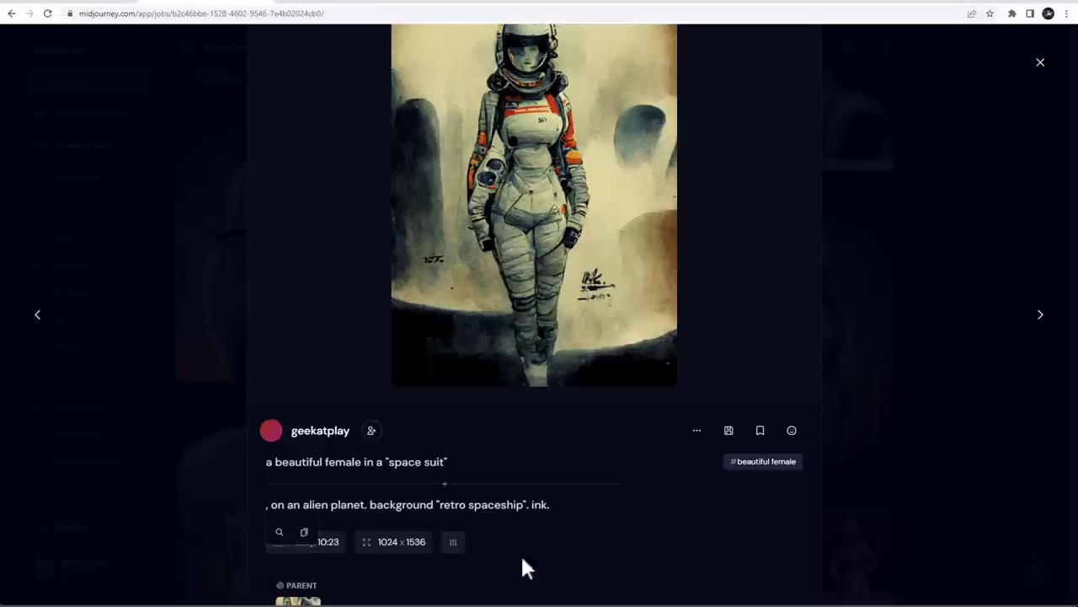
pyautogui.scroll(2, 510, 493)
# Step: Show the abstract version before it and read its prompt
pyautogui.click(39, 327)
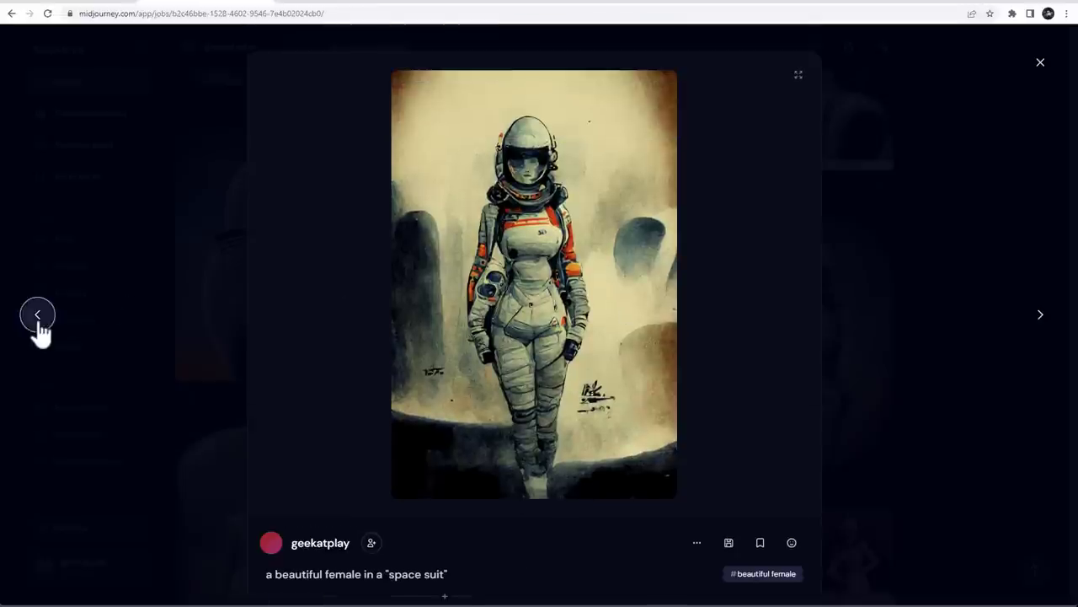
pyautogui.scroll(-2, 514, 304)
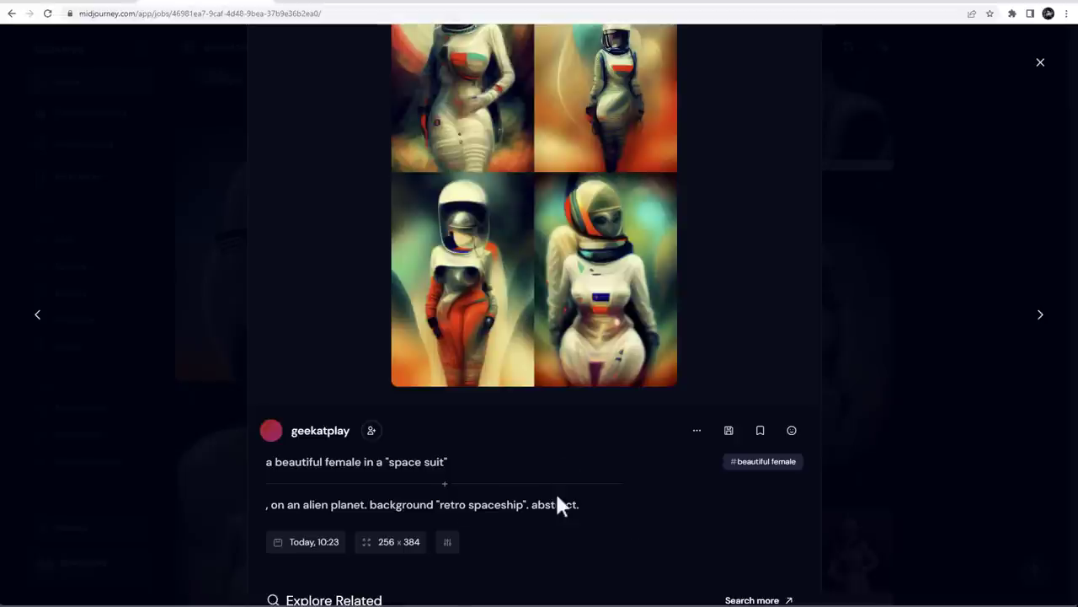
pyautogui.scroll(2, 547, 485)
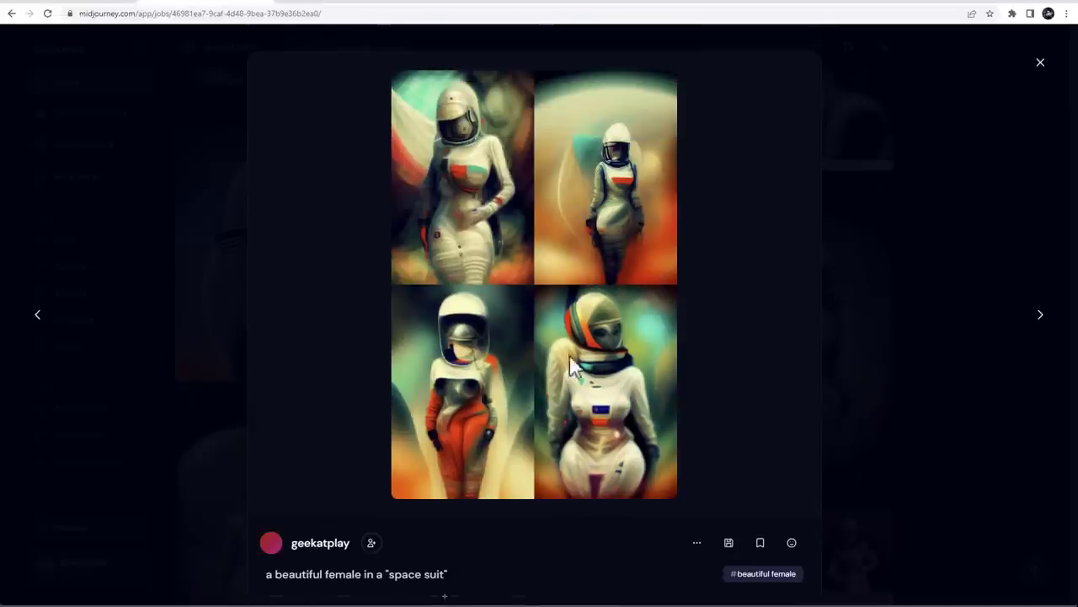
pyautogui.scroll(-2, 482, 393)
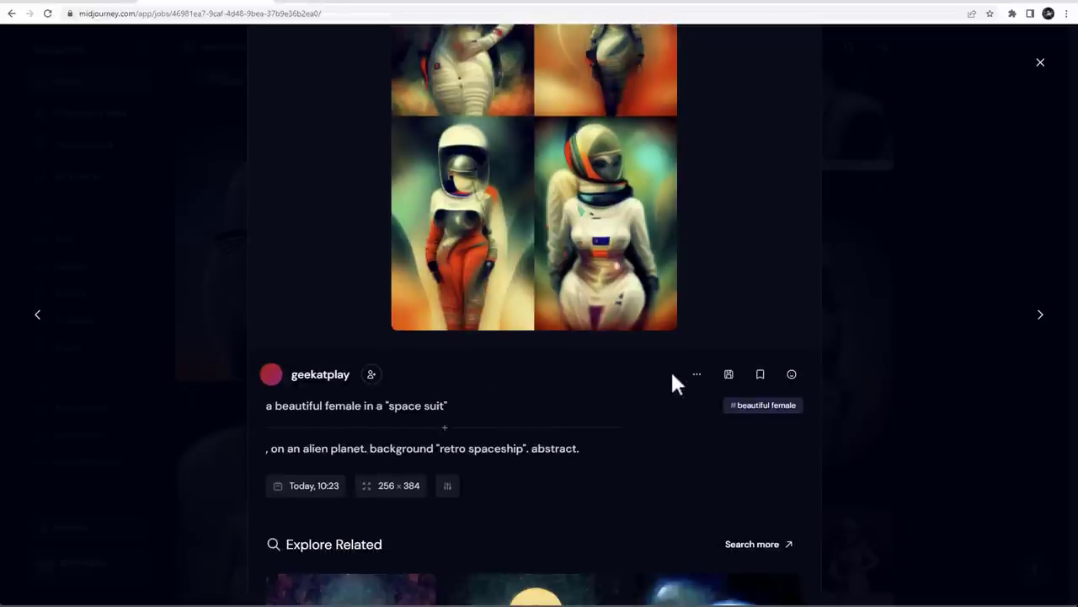
# Step: Copy the abstract space-suit job's command and paste it into the Midjourney Bot message box
pyautogui.click(696, 376)
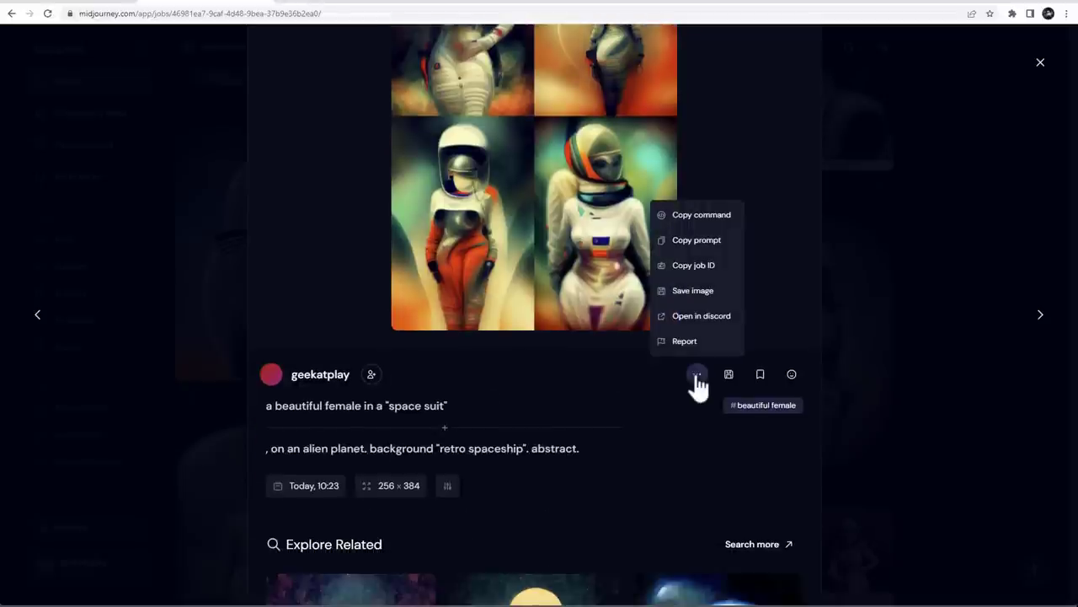
pyautogui.click(704, 217)
pyautogui.click(99, 5)
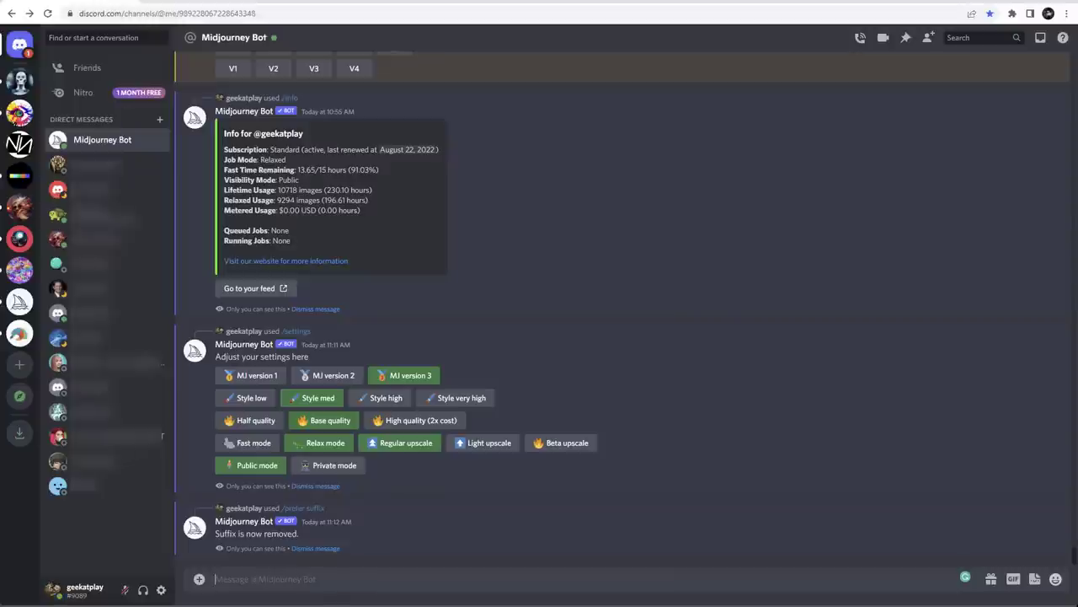
pyautogui.click(319, 582)
pyautogui.hotkey('ctrl', 'v')
# Step: Highlight the --s 700 stylize value, the ::1 weight after space suit, and the prompt ending
pyautogui.moveTo(651, 581); pyautogui.dragTo(630, 580)
pyautogui.click(661, 580)
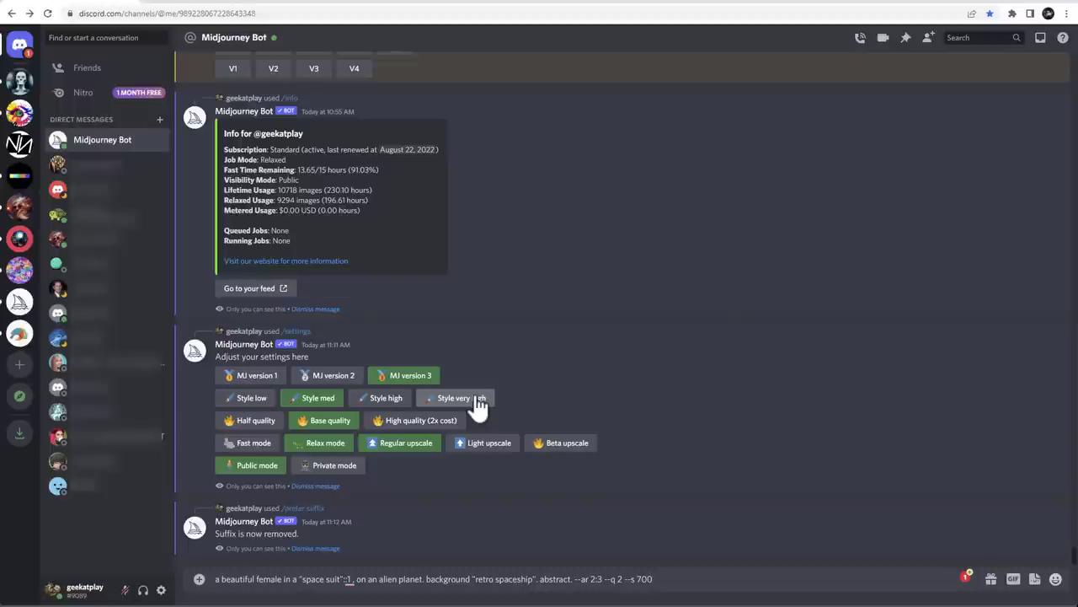
pyautogui.moveTo(672, 580); pyautogui.dragTo(625, 578)
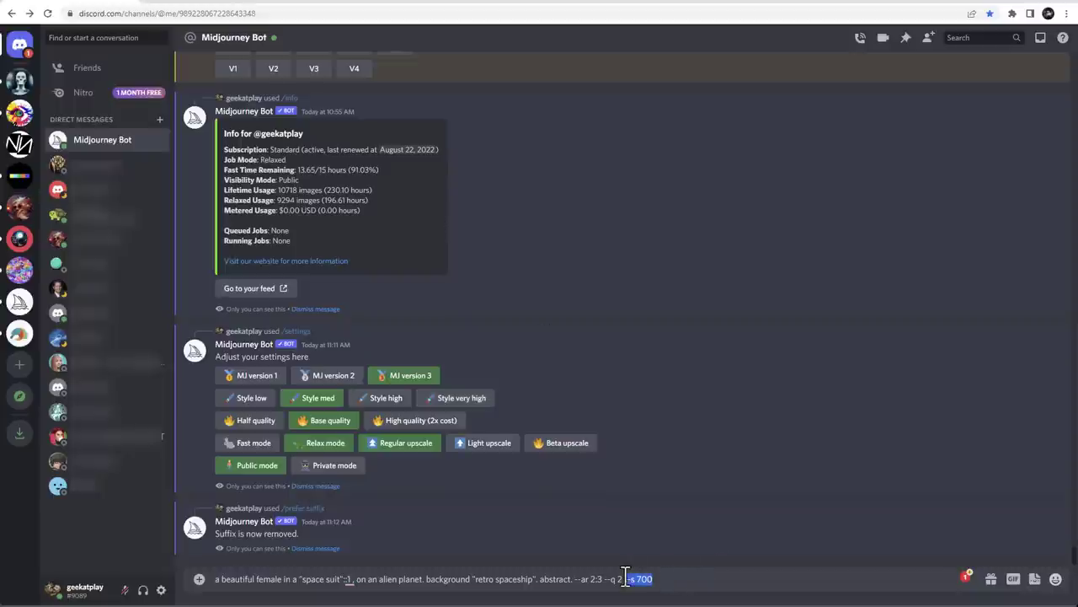
pyautogui.click(346, 578)
pyautogui.doubleClick(349, 579)
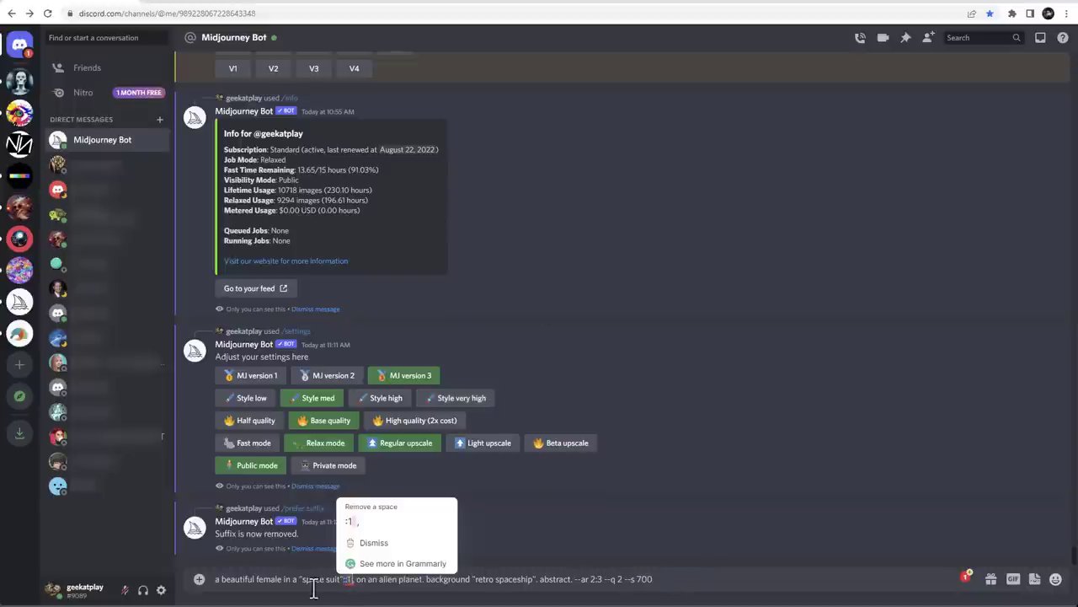
pyautogui.click(284, 580)
pyautogui.moveTo(220, 581); pyautogui.dragTo(559, 582)
pyautogui.click(566, 581)
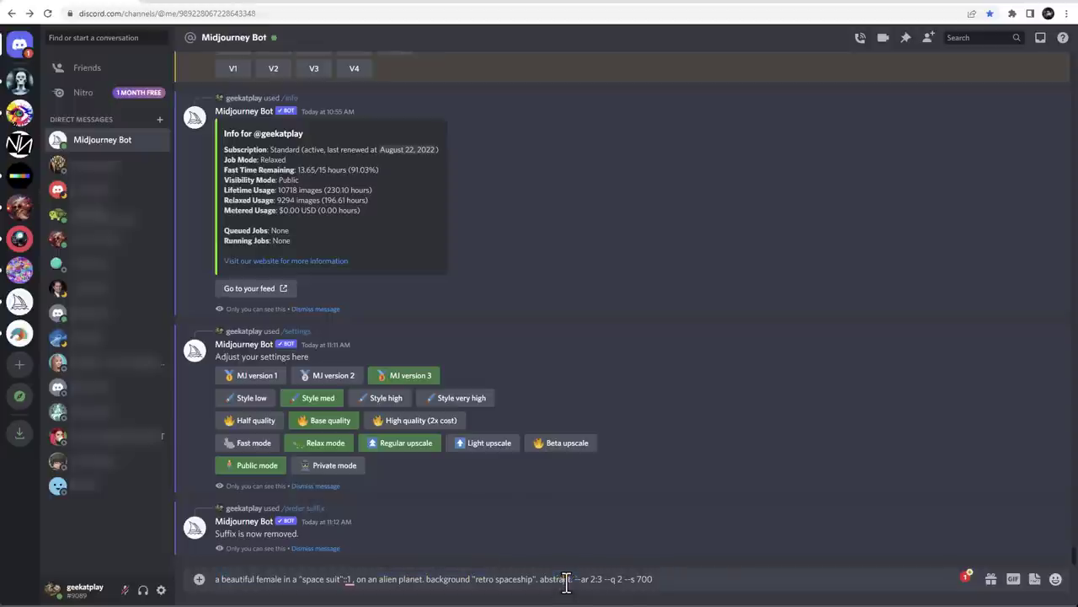
# Step: Highlight 'abstract', the --s 700 and --q 2 settings, then 'abstract' again
pyautogui.doubleClick(566, 582)
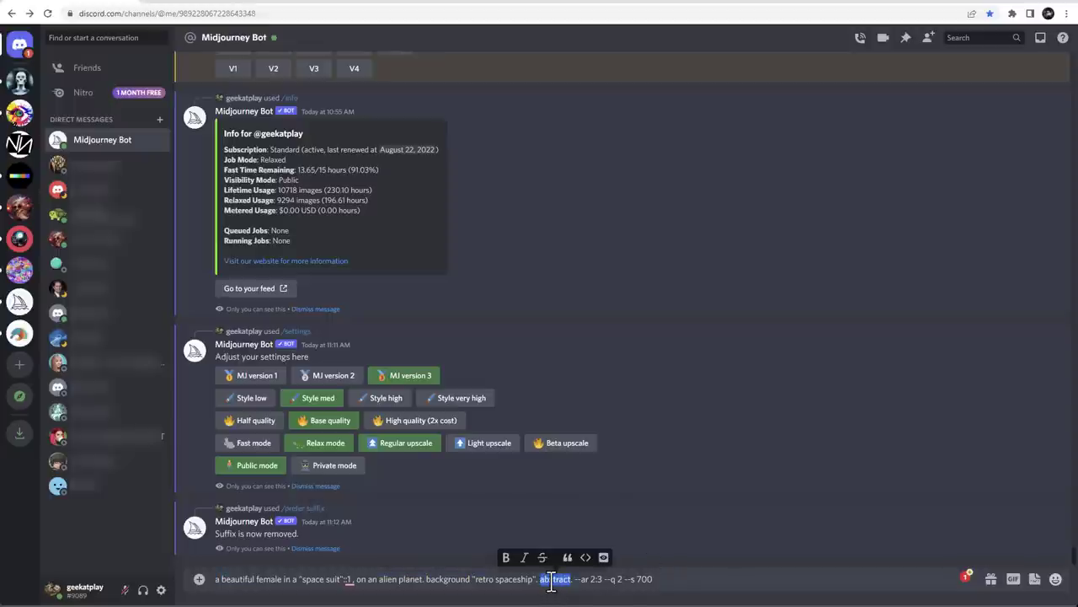
pyautogui.click(671, 582)
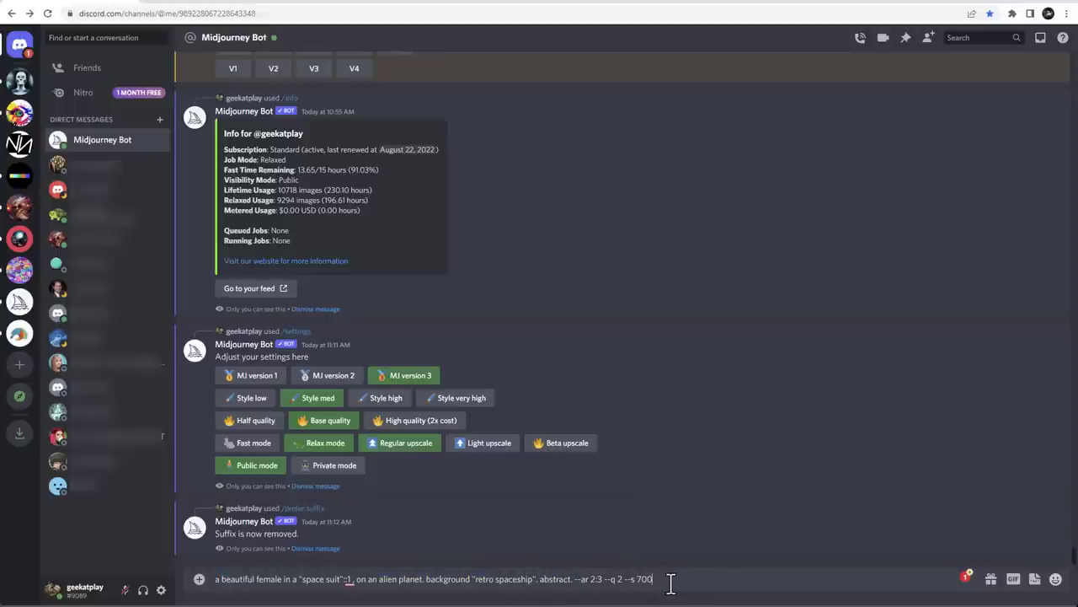
pyautogui.moveTo(656, 579); pyautogui.dragTo(623, 581)
pyautogui.click(661, 578)
pyautogui.moveTo(607, 581); pyautogui.dragTo(553, 581)
pyautogui.click(578, 581)
pyautogui.click(559, 580)
pyautogui.doubleClick(559, 580)
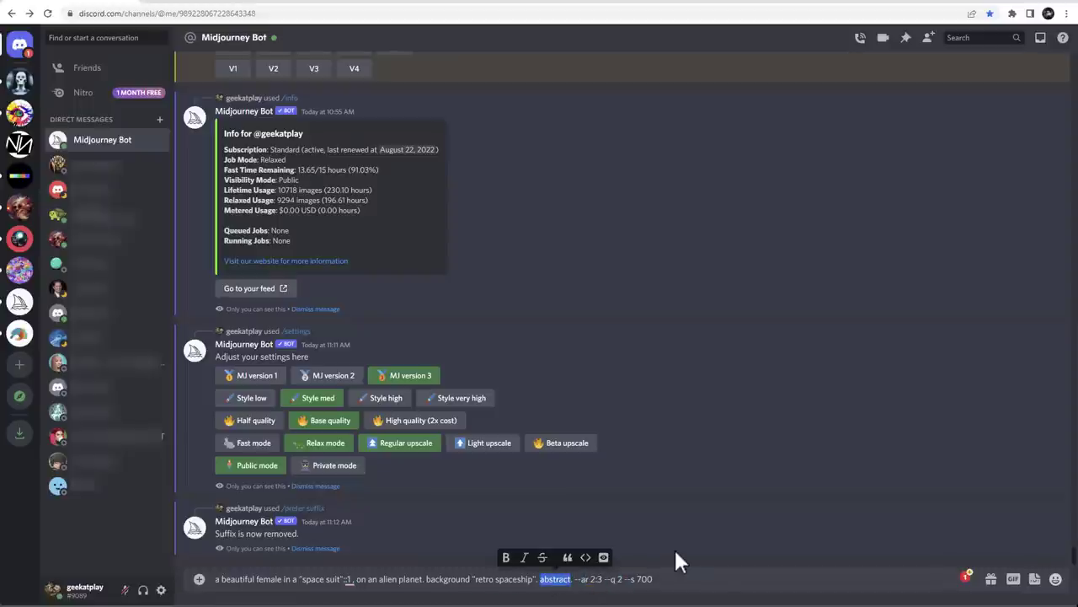
# Step: Back in the Midjourney gallery, open the single standing astronaut image and read its prompt
pyautogui.click(193, 2)
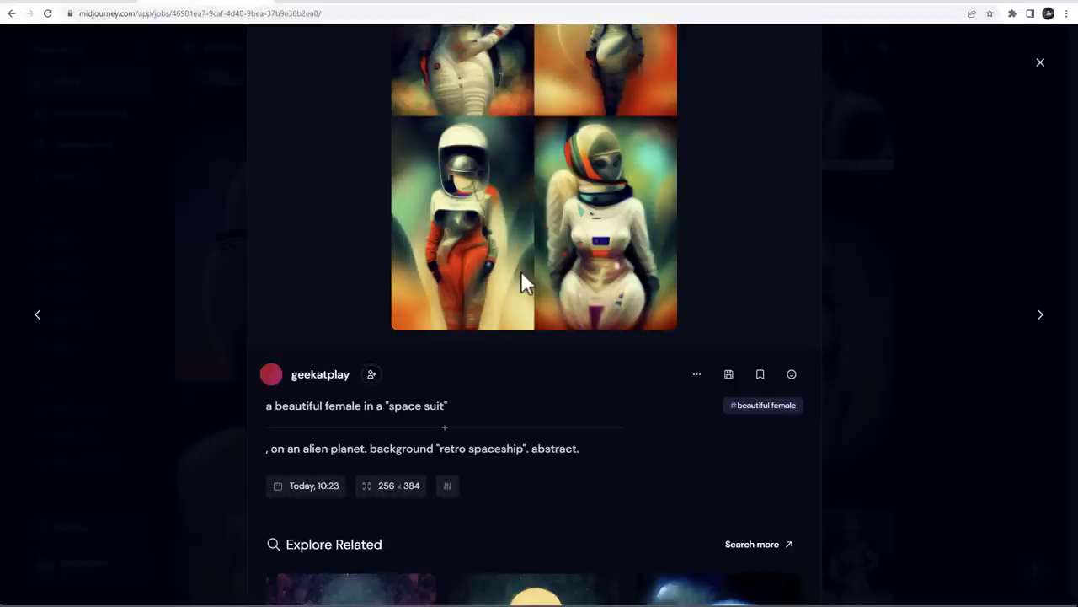
pyautogui.click(123, 241)
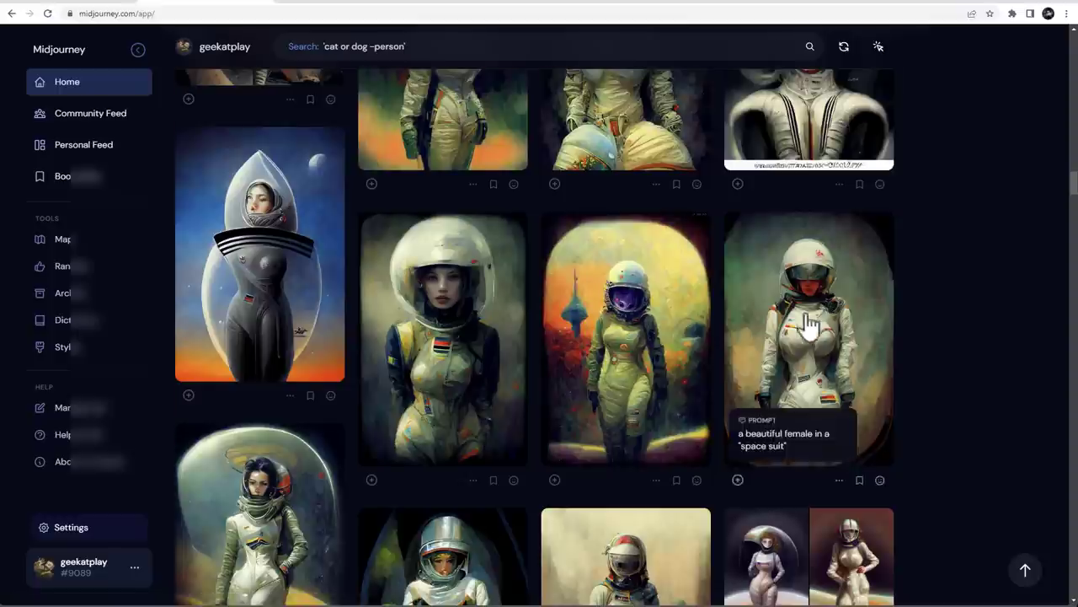
pyautogui.scroll(-10, 758, 312)
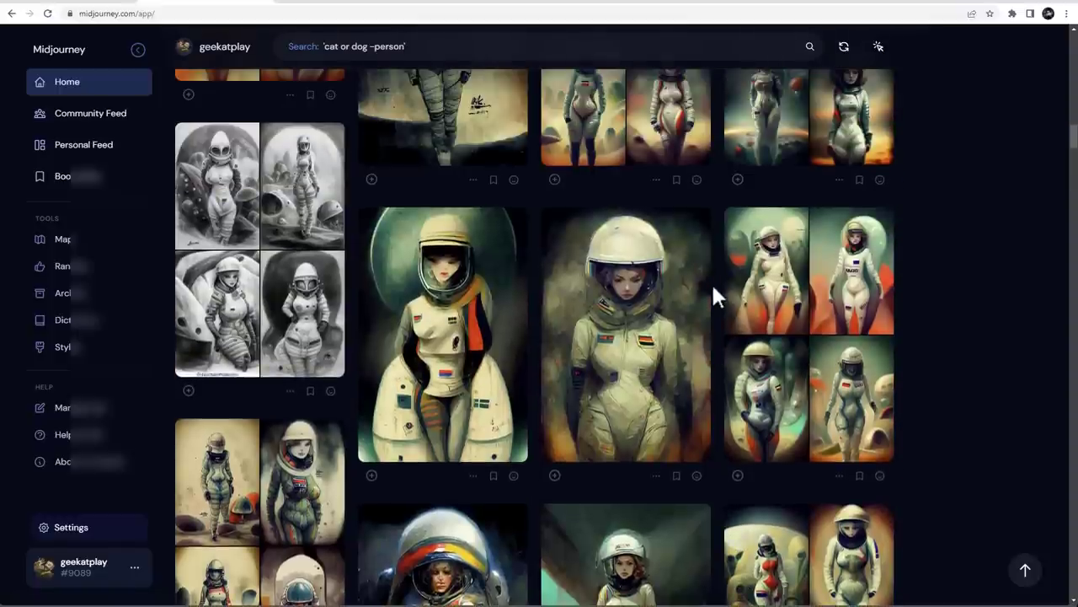
pyautogui.moveTo(618, 344)
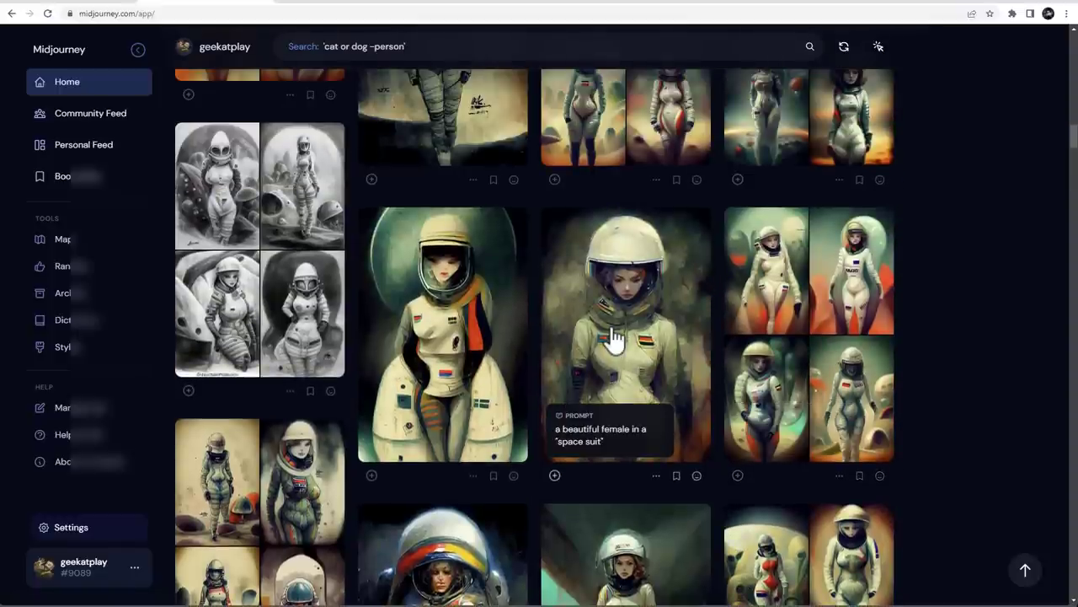
pyautogui.scroll(5, 574, 311)
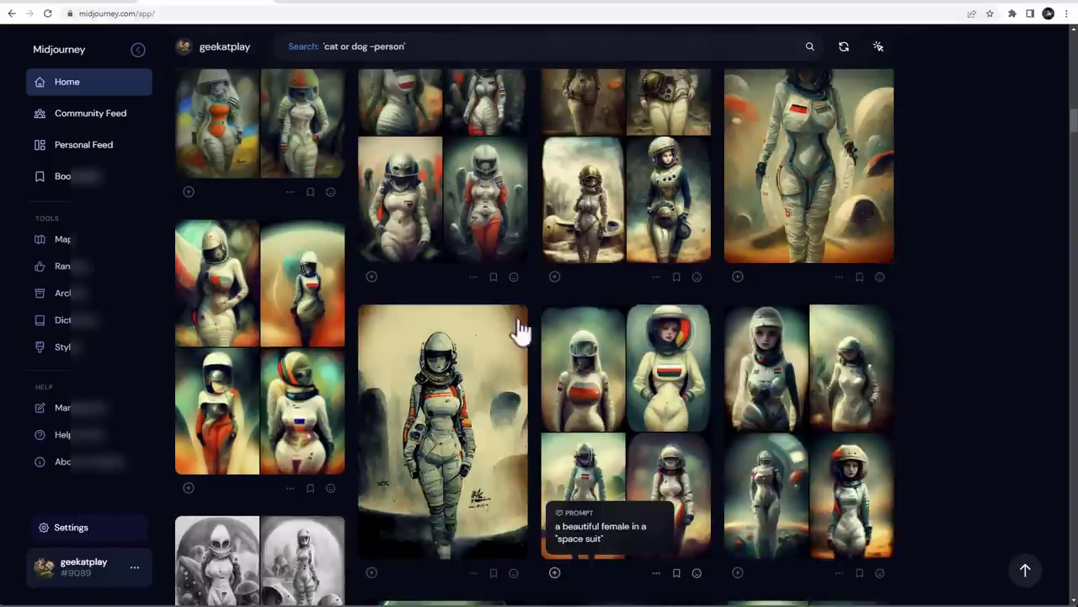
pyautogui.scroll(1, 632, 311)
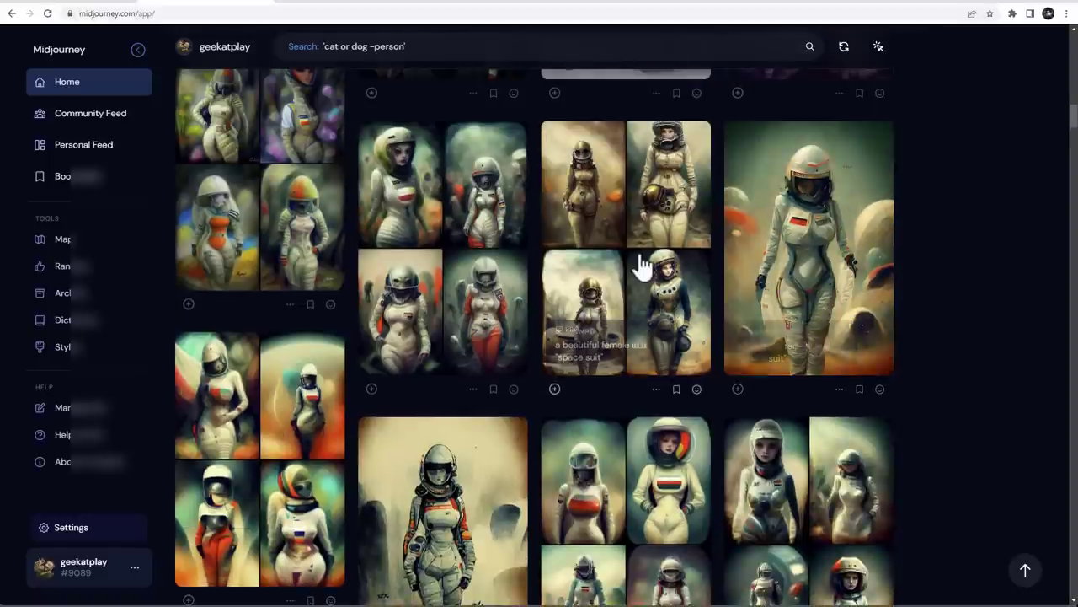
pyautogui.click(775, 278)
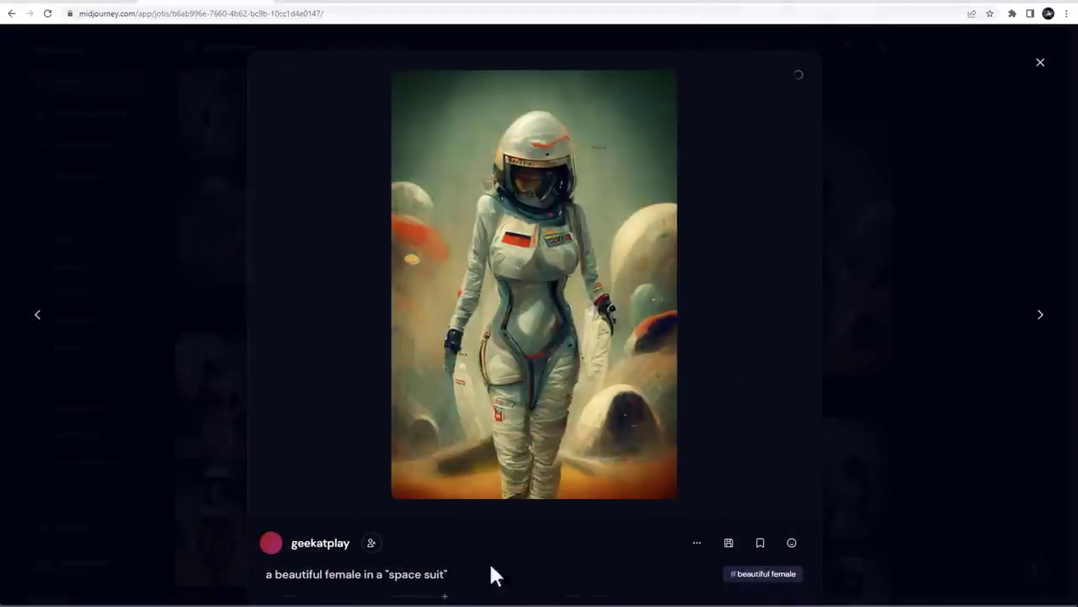
pyautogui.scroll(-2, 524, 568)
pyautogui.scroll(2, 583, 466)
# Step: Go back to the previous space-suit generation and read its prompt
pyautogui.click(49, 325)
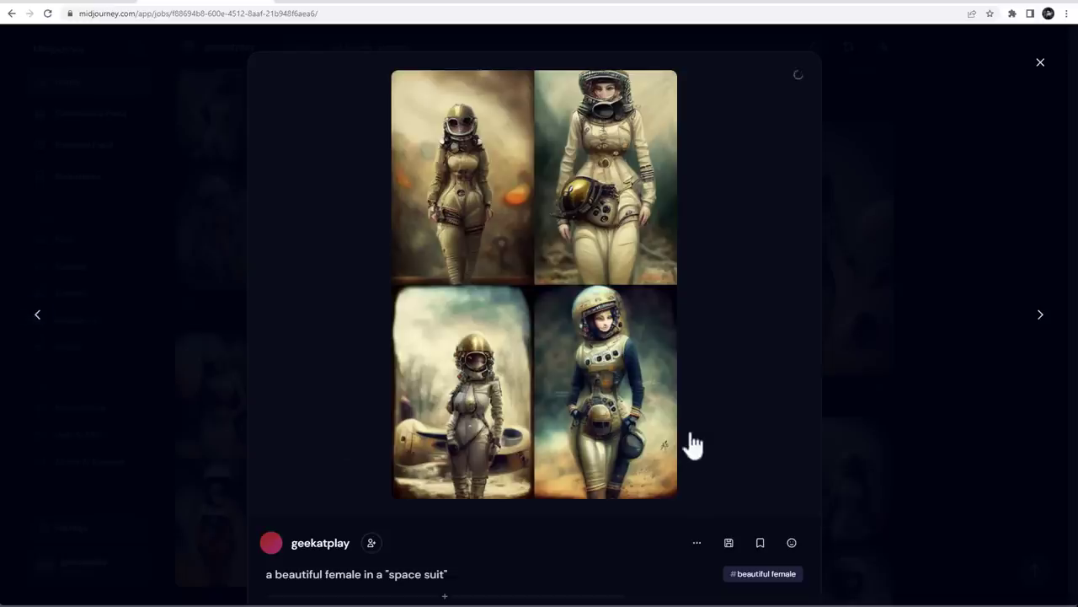
pyautogui.scroll(-2, 487, 411)
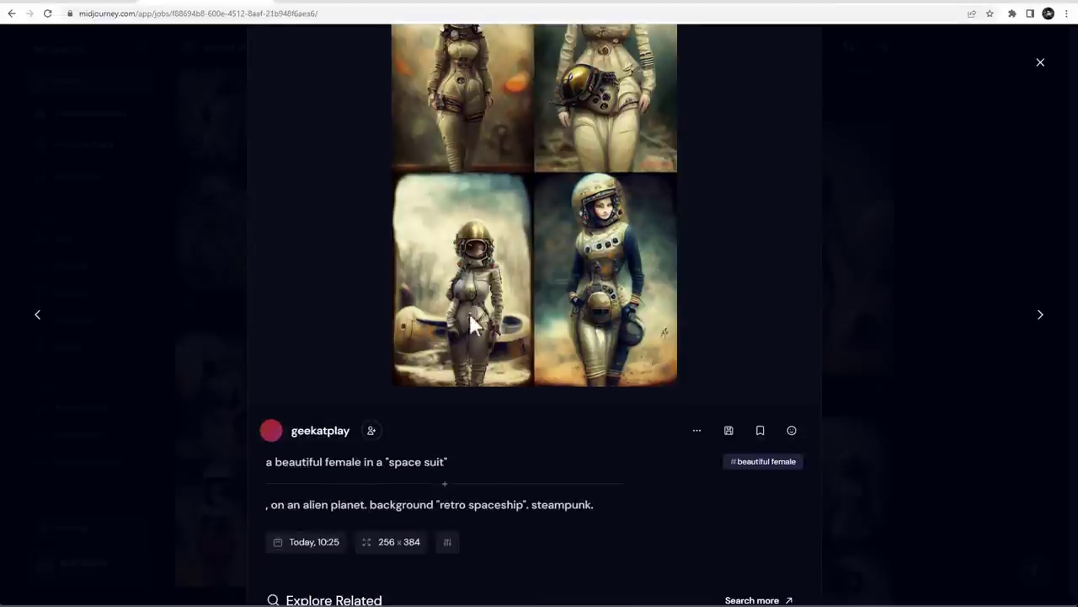
pyautogui.scroll(2, 572, 463)
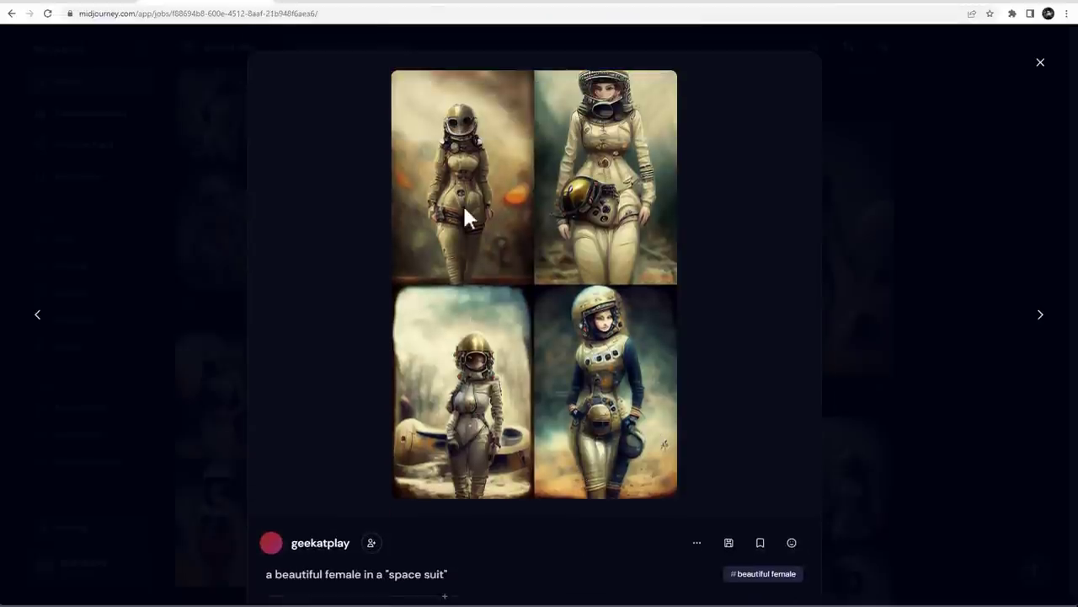
# Step: Step back to the zombie space-suit job, view the next job's four images, then return
pyautogui.click(34, 318)
pyautogui.scroll(-2, 589, 372)
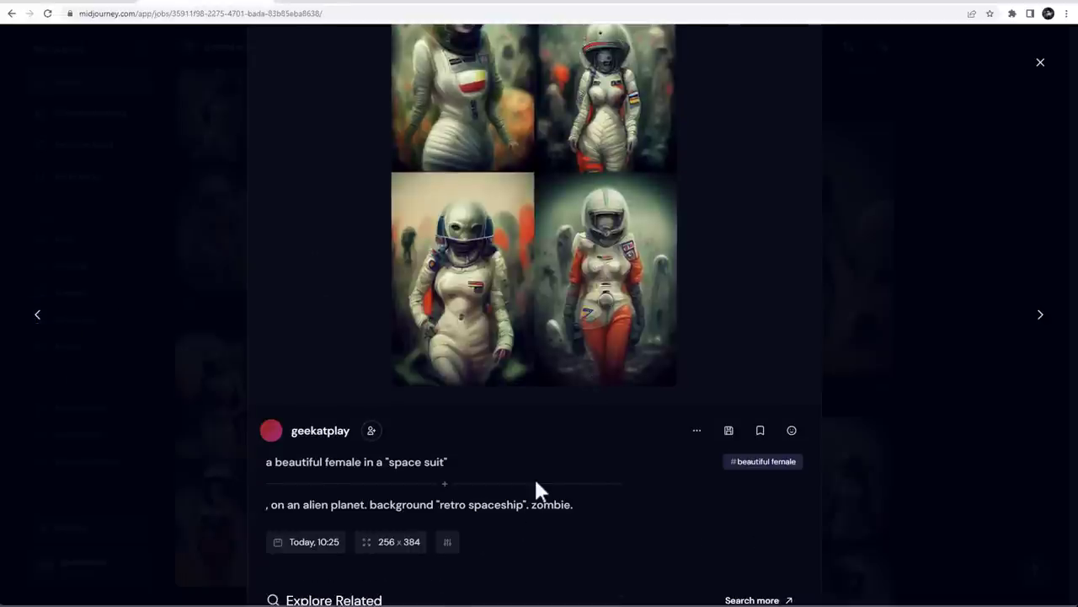
pyautogui.scroll(1, 537, 491)
pyautogui.scroll(1, 536, 484)
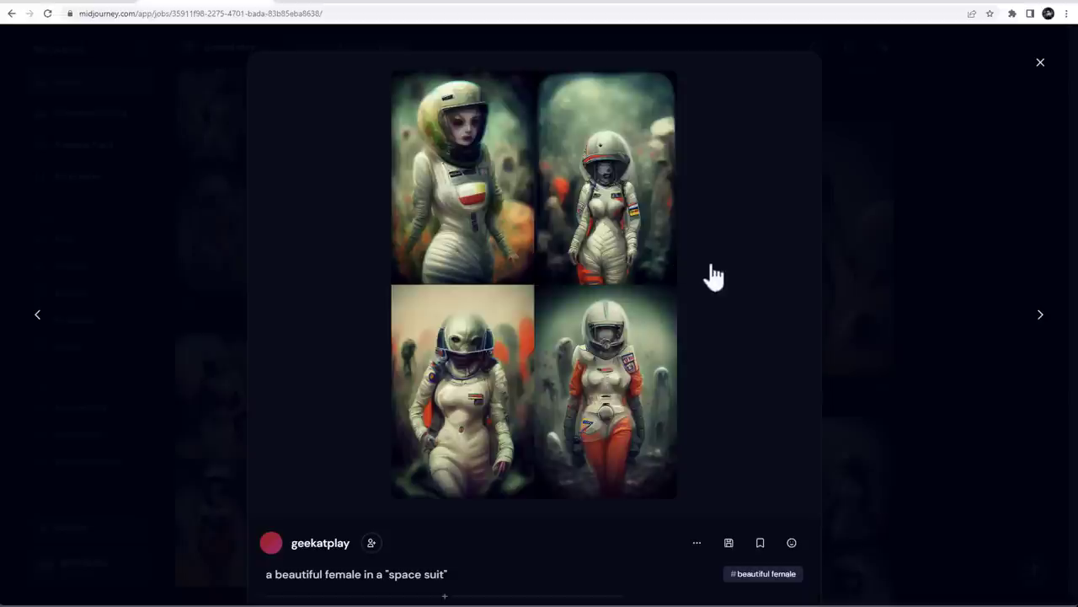
pyautogui.click(1043, 322)
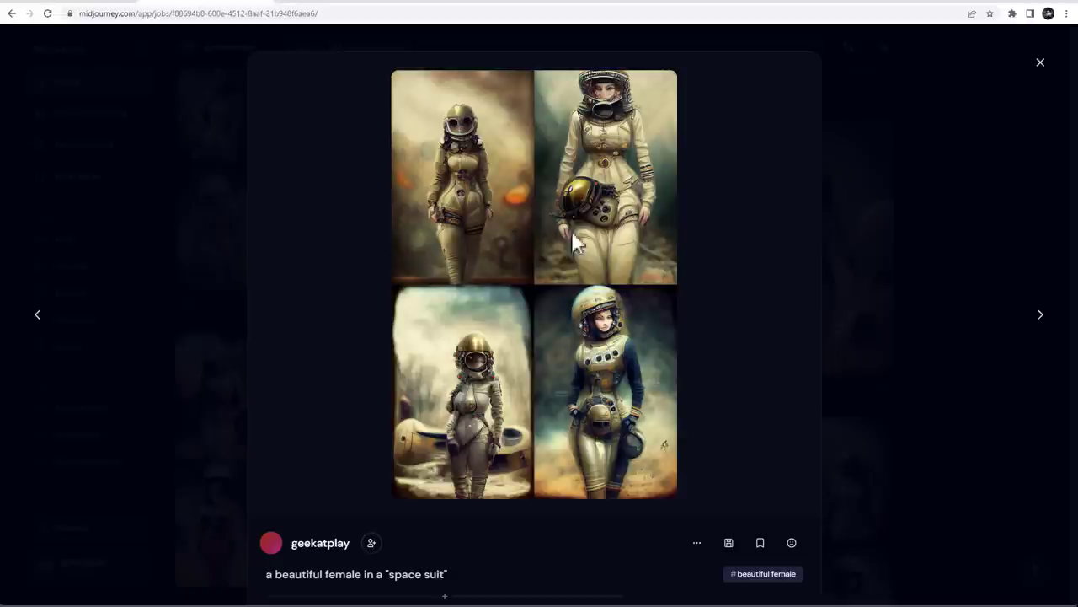
pyautogui.click(37, 314)
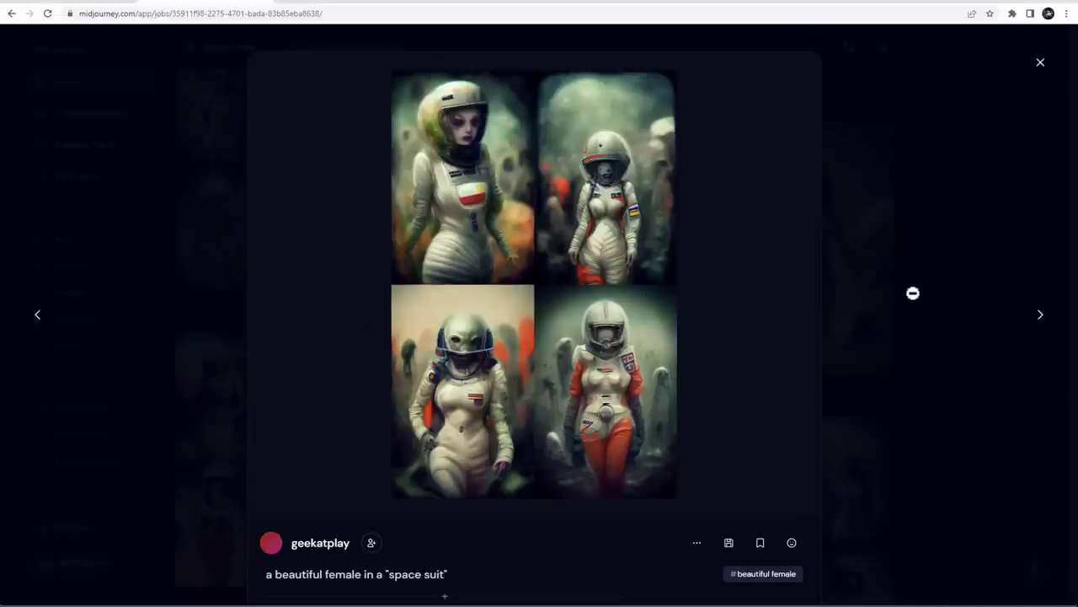
pyautogui.click(941, 265)
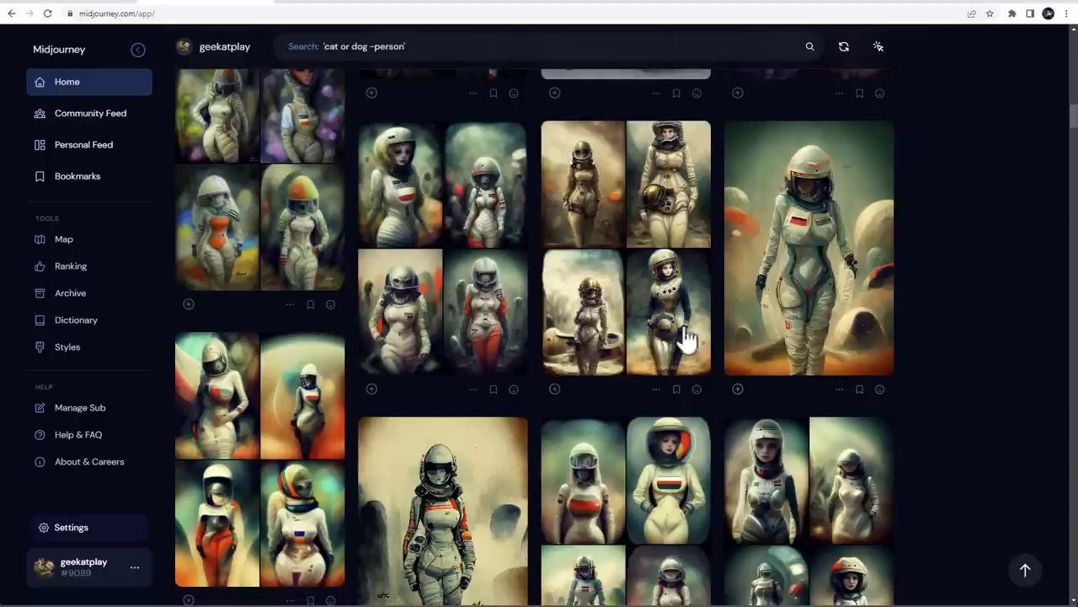
pyautogui.scroll(1, 630, 342)
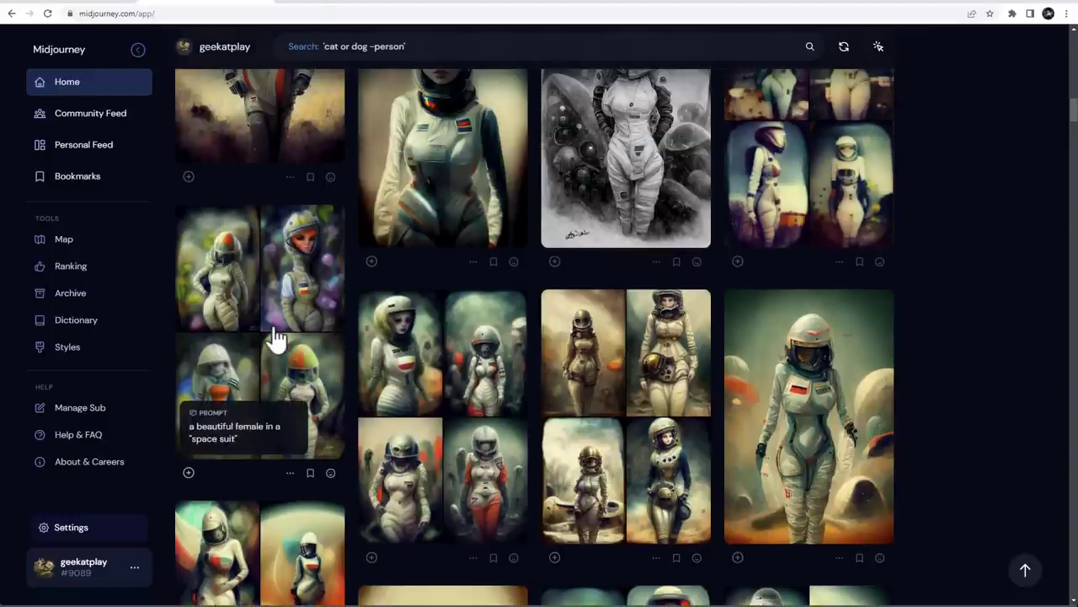
pyautogui.click(277, 337)
pyautogui.scroll(-1, 576, 389)
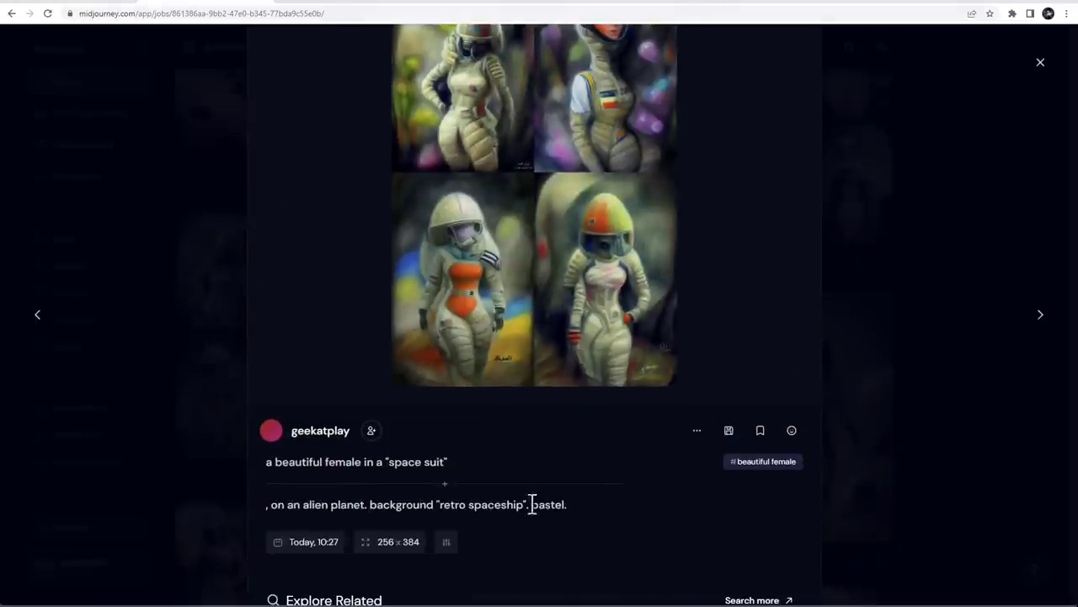
pyautogui.scroll(1, 562, 485)
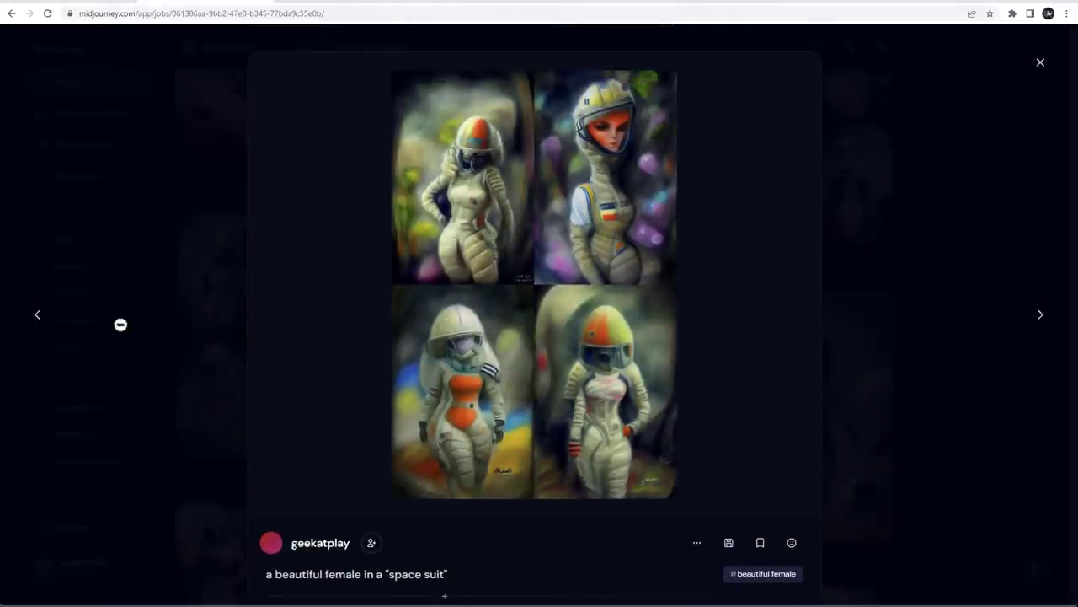
pyautogui.click(53, 313)
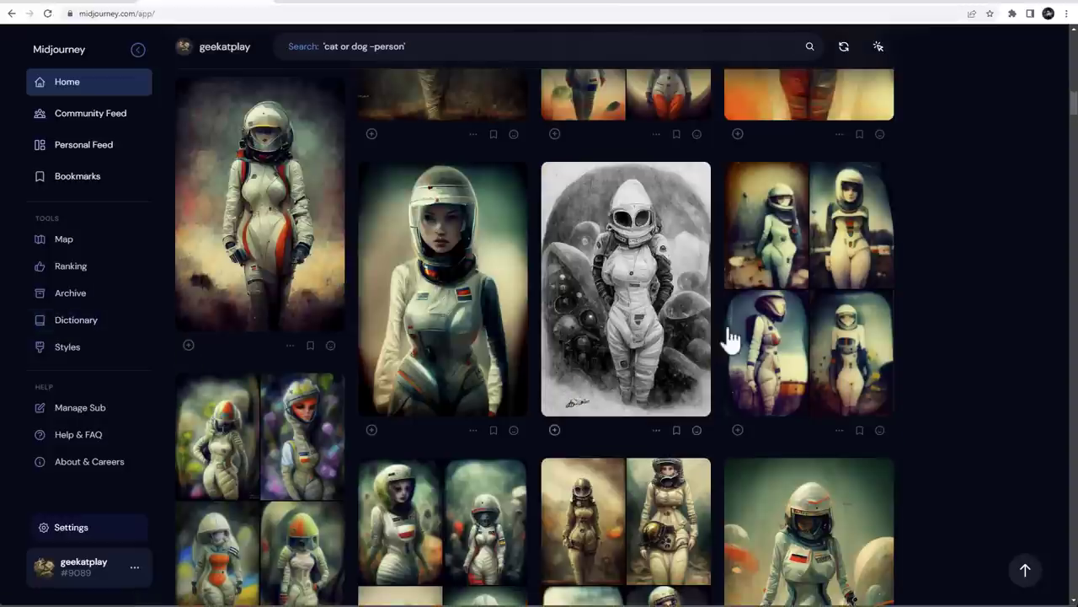
pyautogui.click(729, 337)
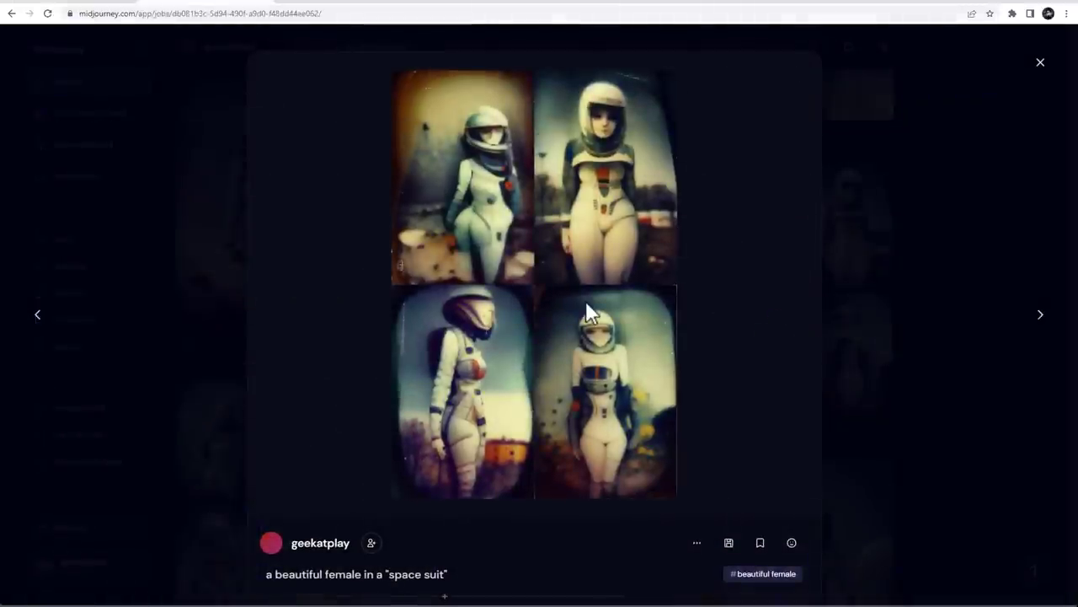
pyautogui.scroll(-3, 620, 403)
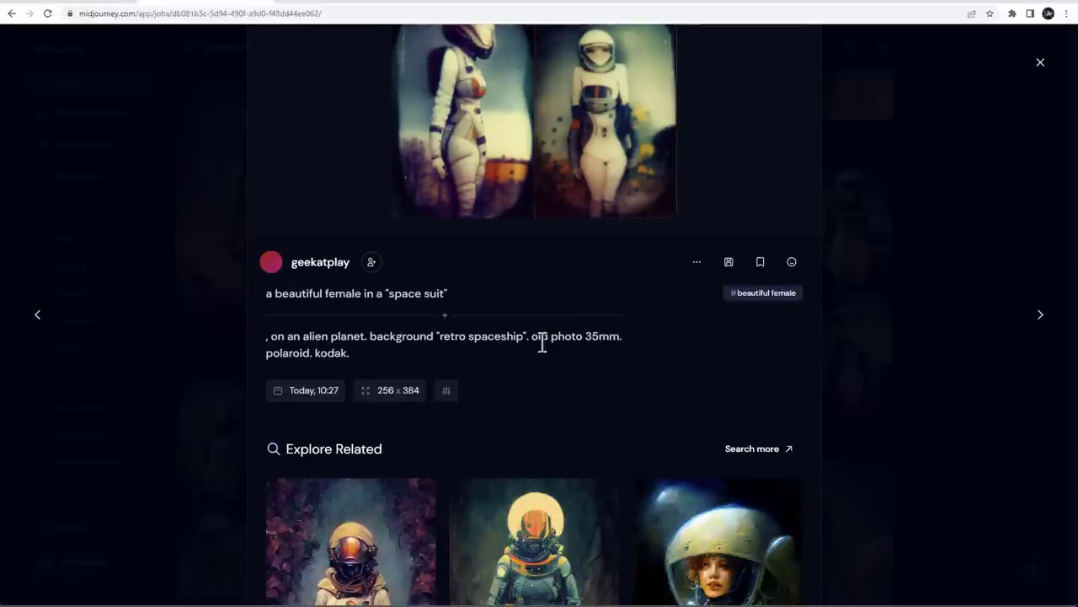
pyautogui.moveTo(529, 336); pyautogui.dragTo(357, 366)
pyautogui.scroll(1, 573, 383)
pyautogui.scroll(3, 572, 383)
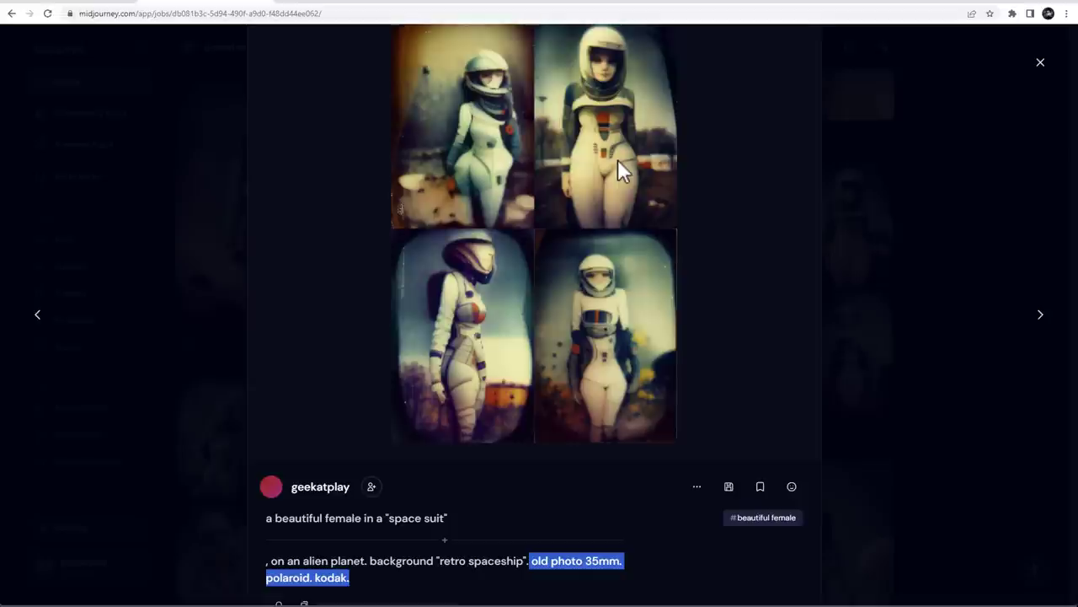
pyautogui.click(956, 167)
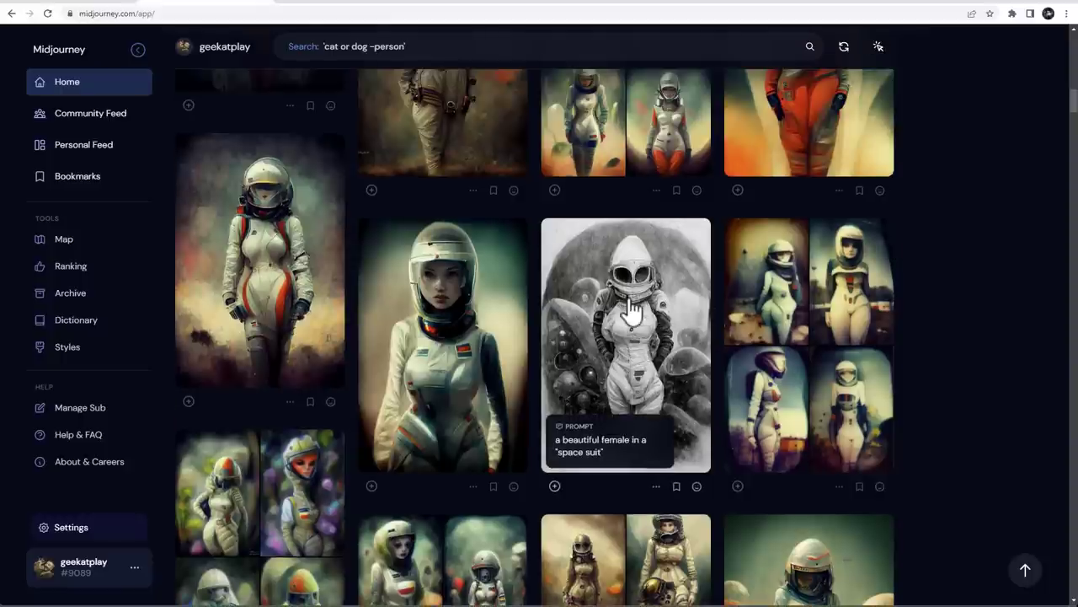
# Step: Open the pencil-sketch astronaut job, then step back through two colour astronaut jobs
pyautogui.click(631, 312)
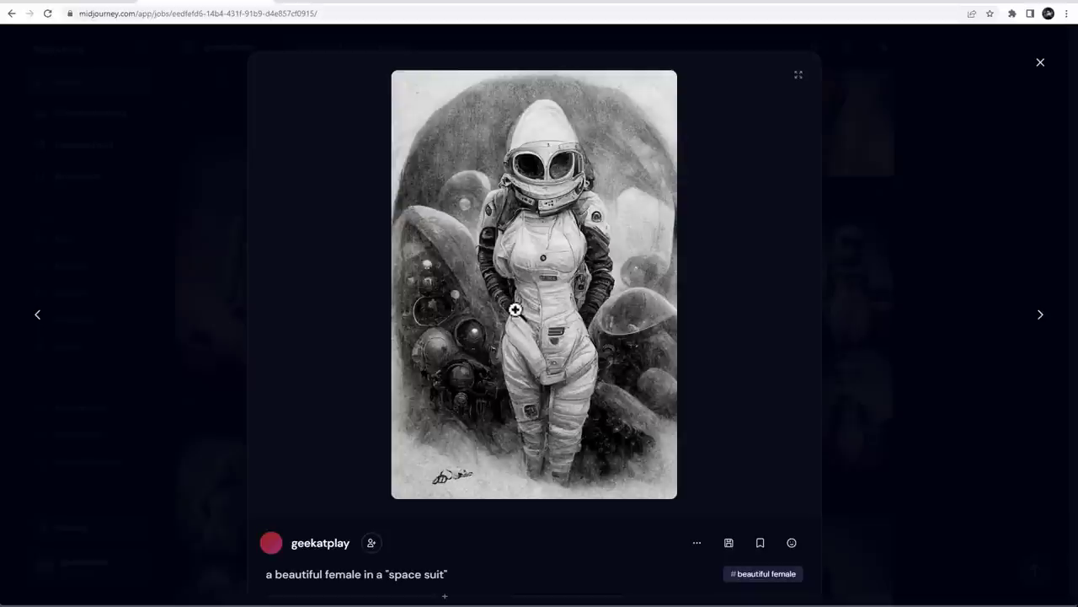
pyautogui.click(40, 326)
pyautogui.scroll(-2, 553, 345)
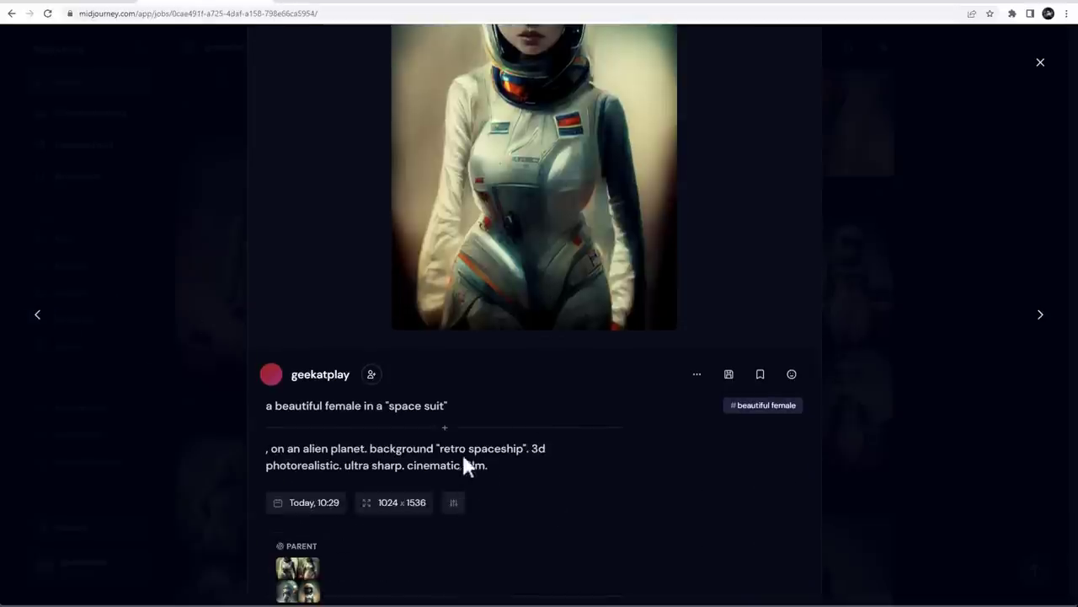
pyautogui.scroll(2, 488, 451)
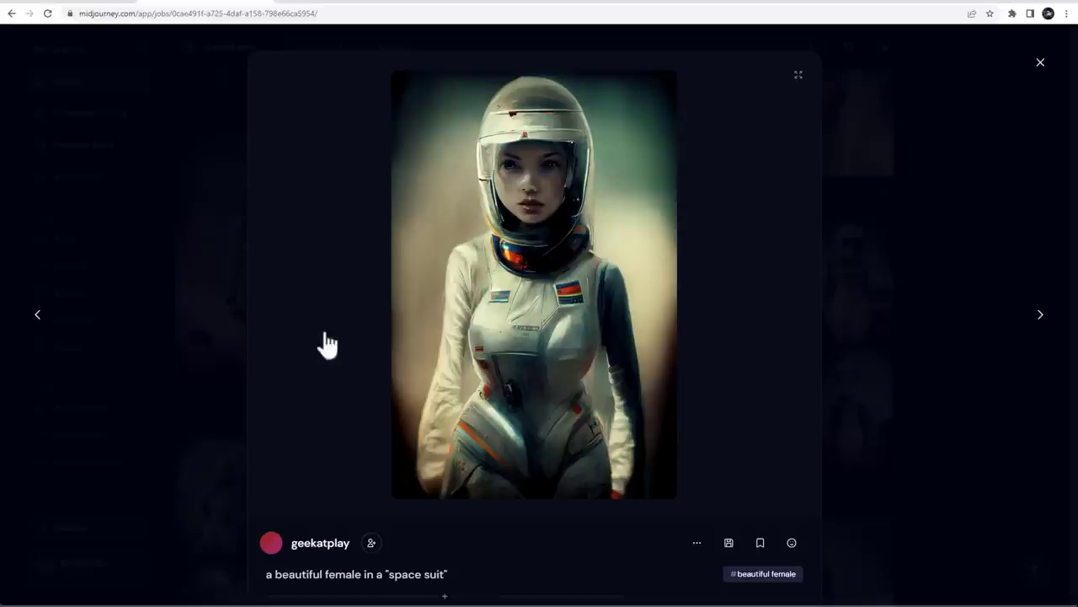
pyautogui.click(48, 328)
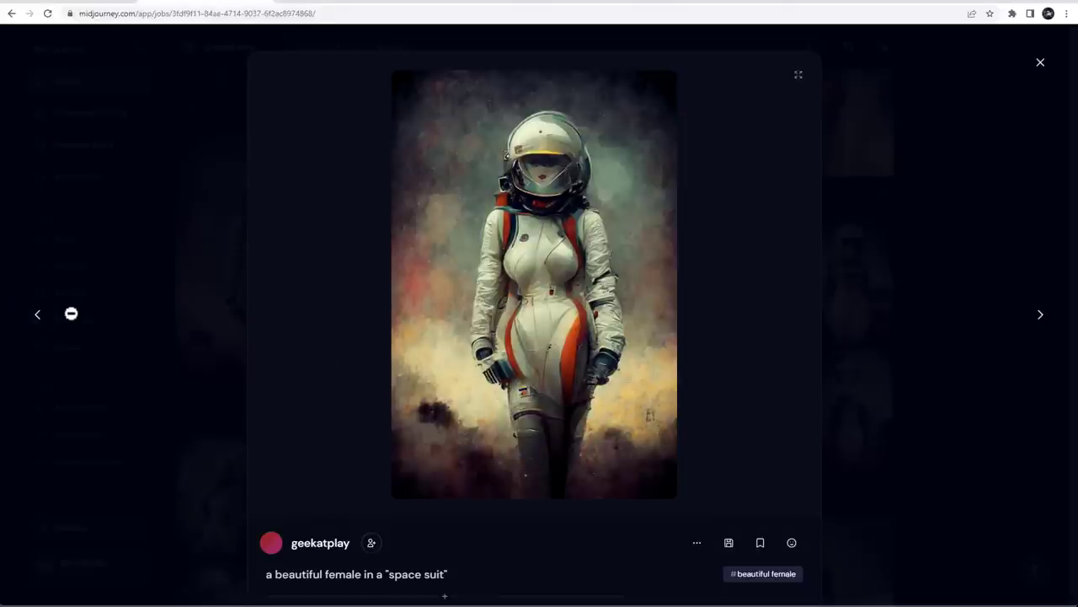
pyautogui.scroll(-2, 474, 358)
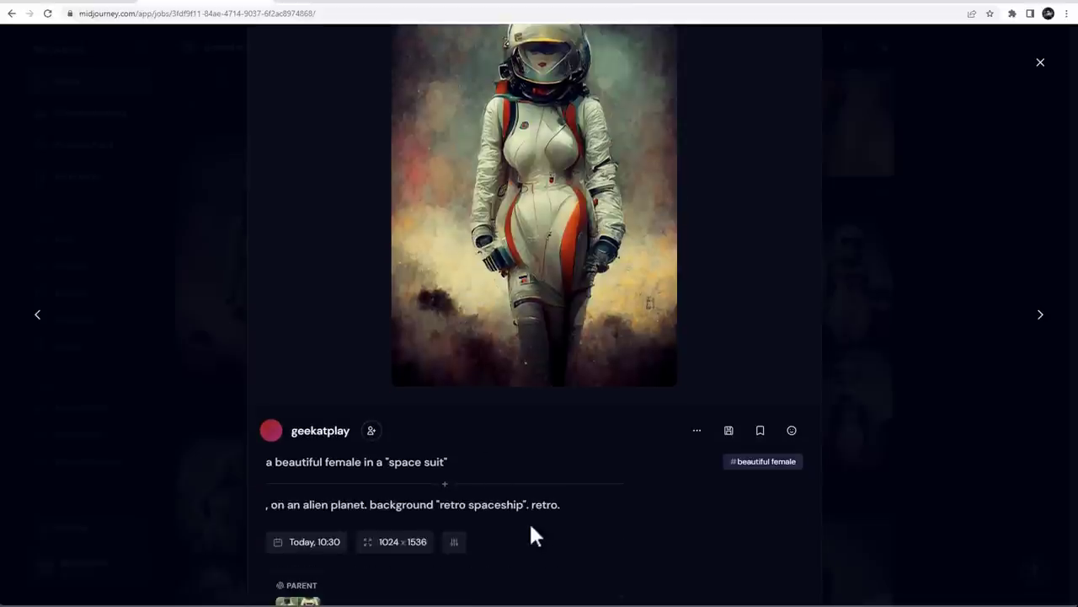
pyautogui.scroll(1, 527, 505)
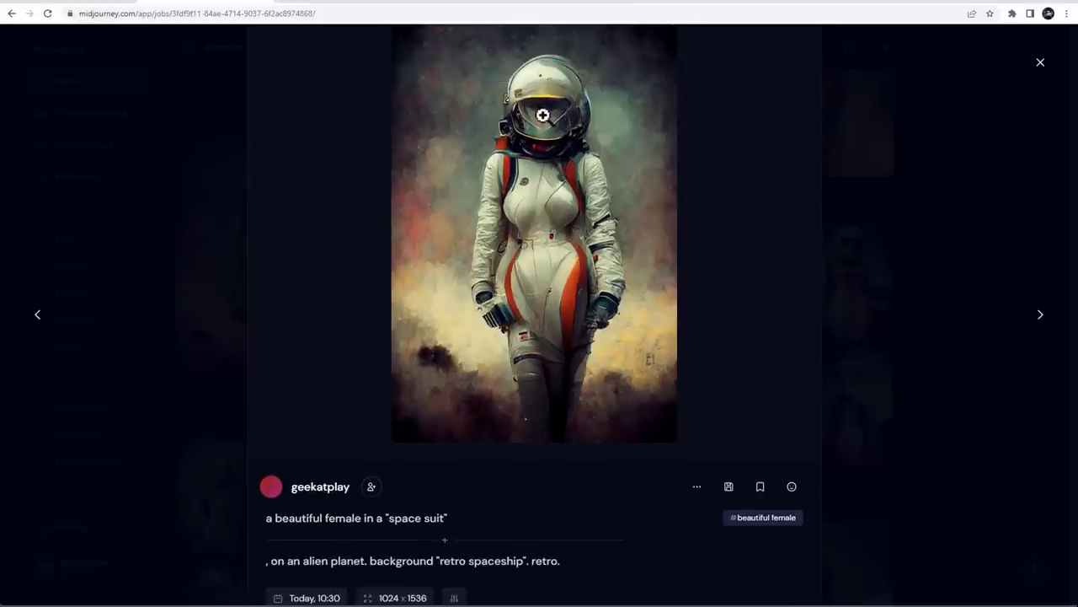
# Step: Continue back through the orange-suit astronaut job and a four-image illustration grid
pyautogui.click(41, 320)
pyautogui.scroll(-2, 656, 338)
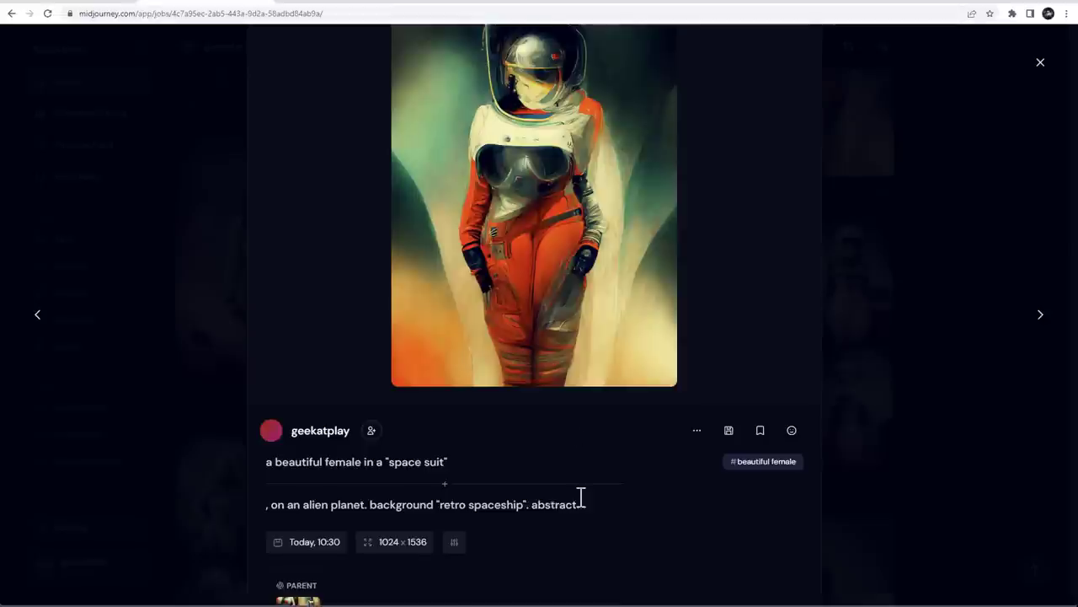
pyautogui.scroll(2, 581, 446)
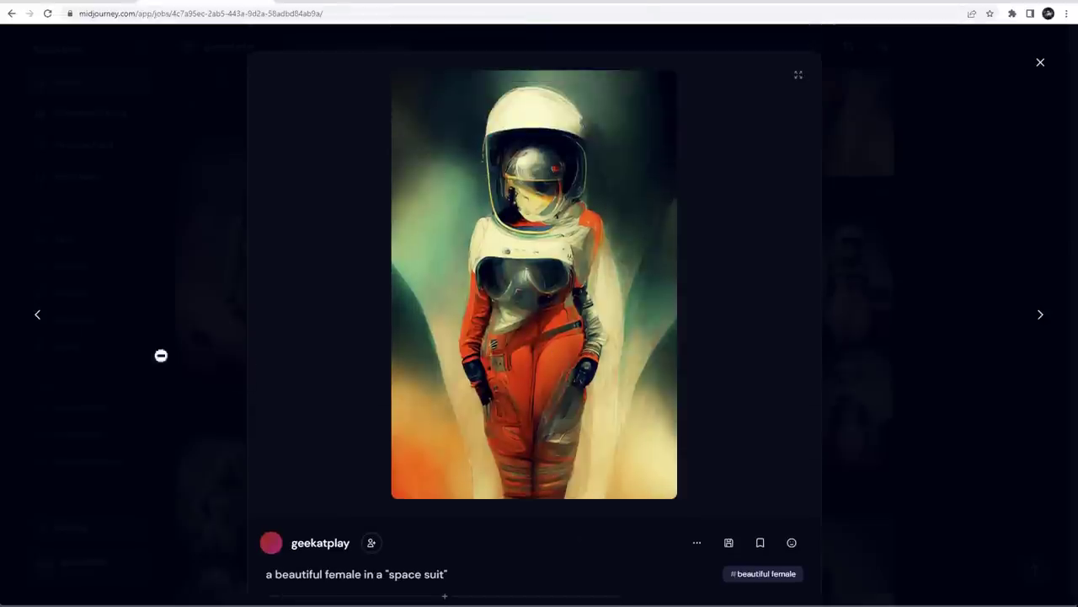
pyautogui.click(39, 328)
pyautogui.scroll(-1, 521, 345)
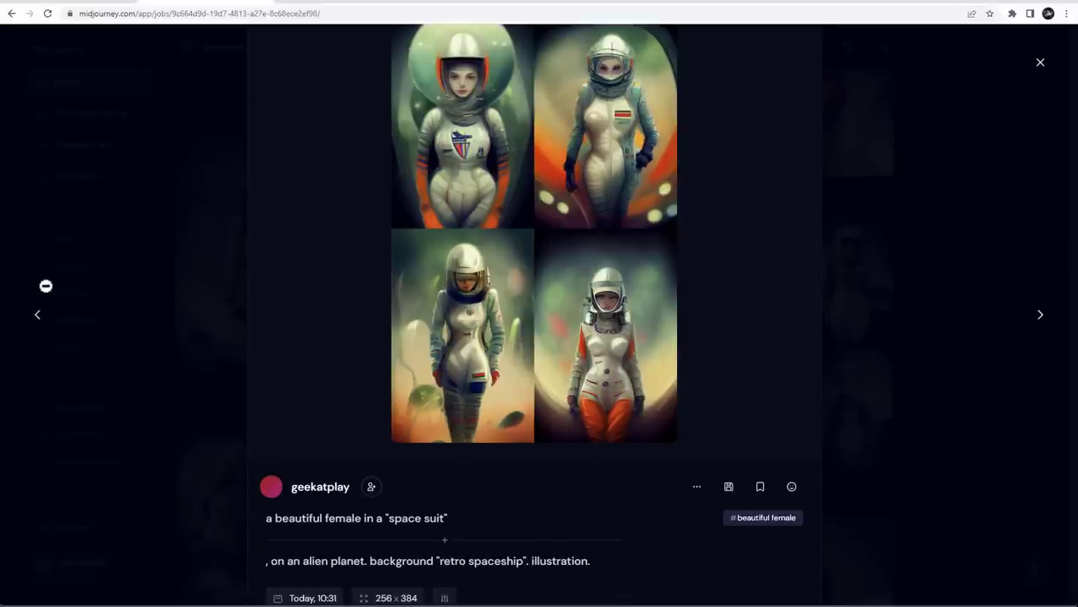
pyautogui.click(37, 318)
pyautogui.scroll(-2, 561, 349)
pyautogui.scroll(2, 578, 217)
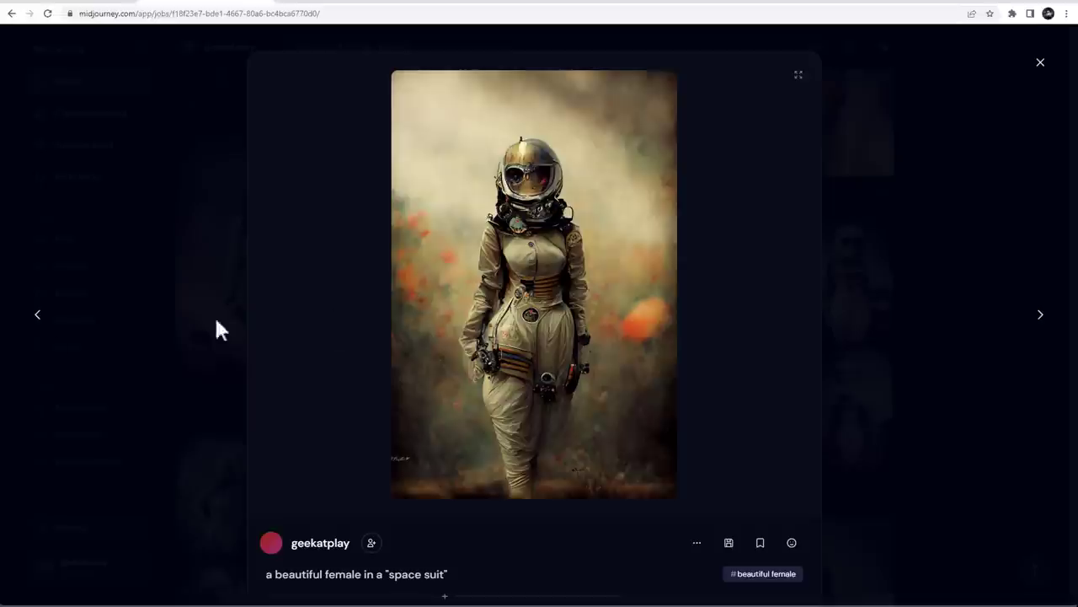
# Step: Step back through orange-suit and white-suit, orange-helmet jobs to the painterly four-image grid
pyautogui.click(37, 319)
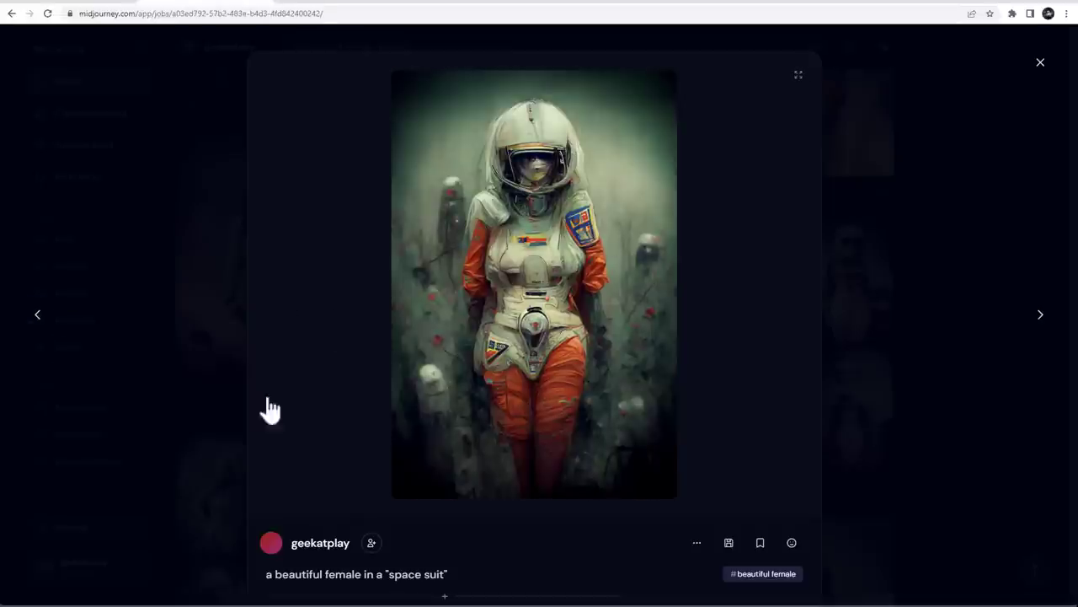
pyautogui.click(38, 320)
pyautogui.click(37, 318)
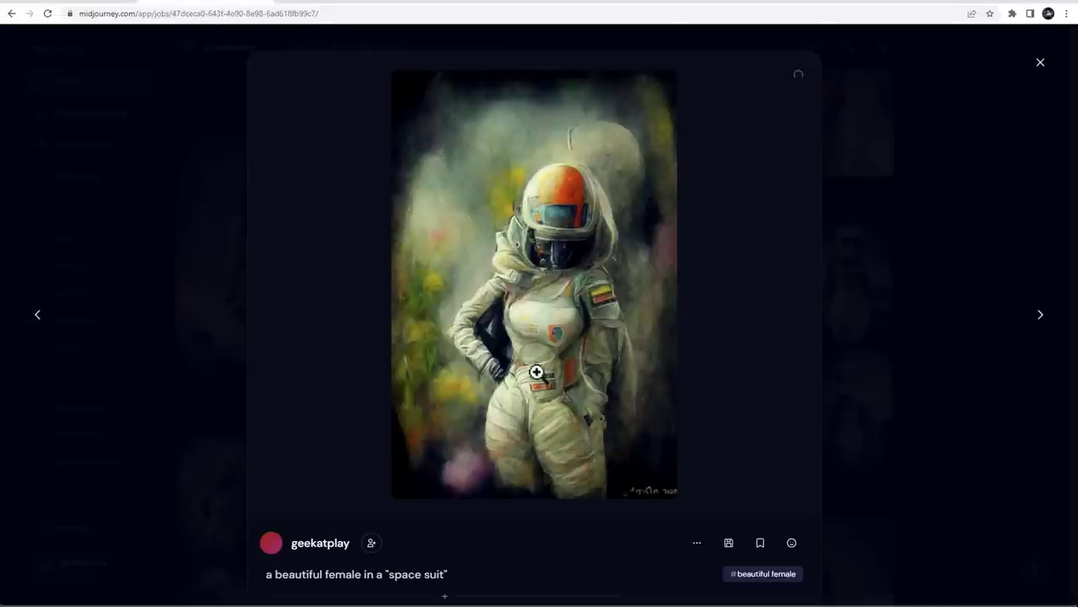
pyautogui.scroll(-2, 548, 452)
pyautogui.scroll(1, 541, 407)
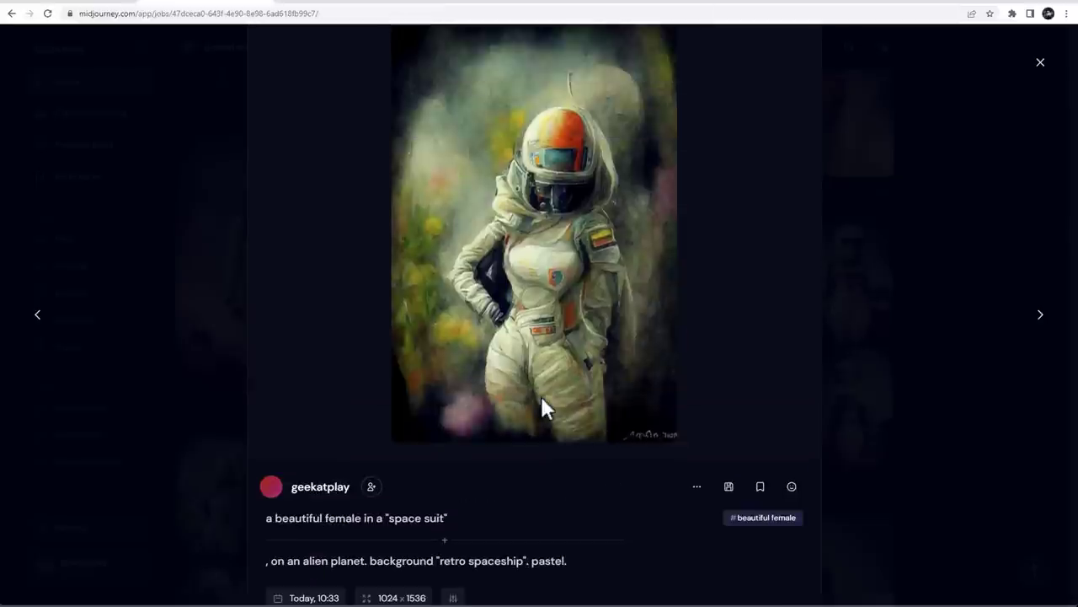
pyautogui.click(37, 319)
pyautogui.scroll(-1, 560, 343)
pyautogui.scroll(1, 496, 376)
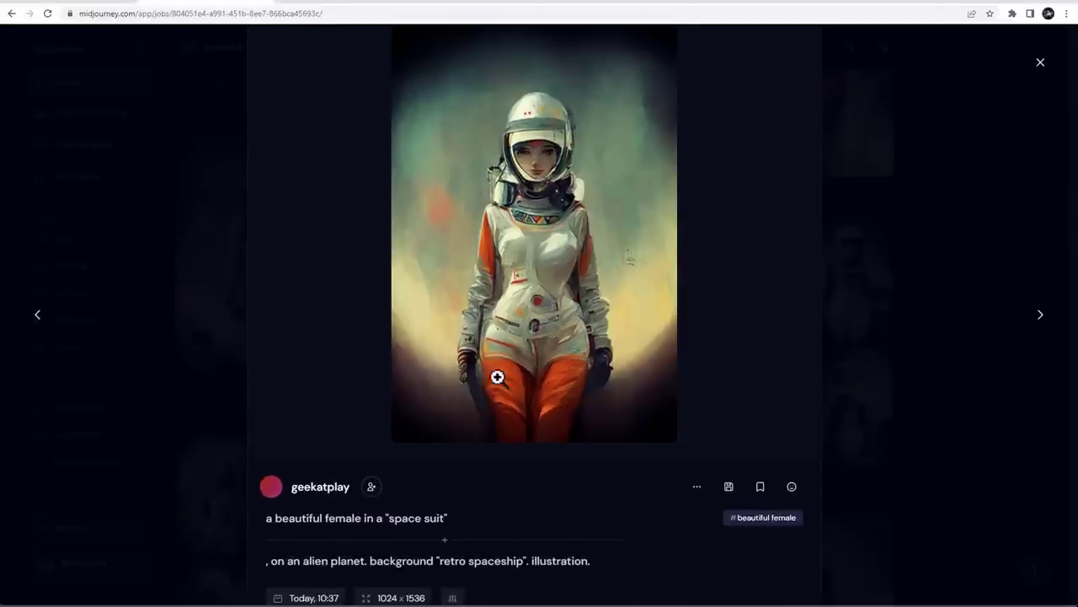
pyautogui.click(37, 318)
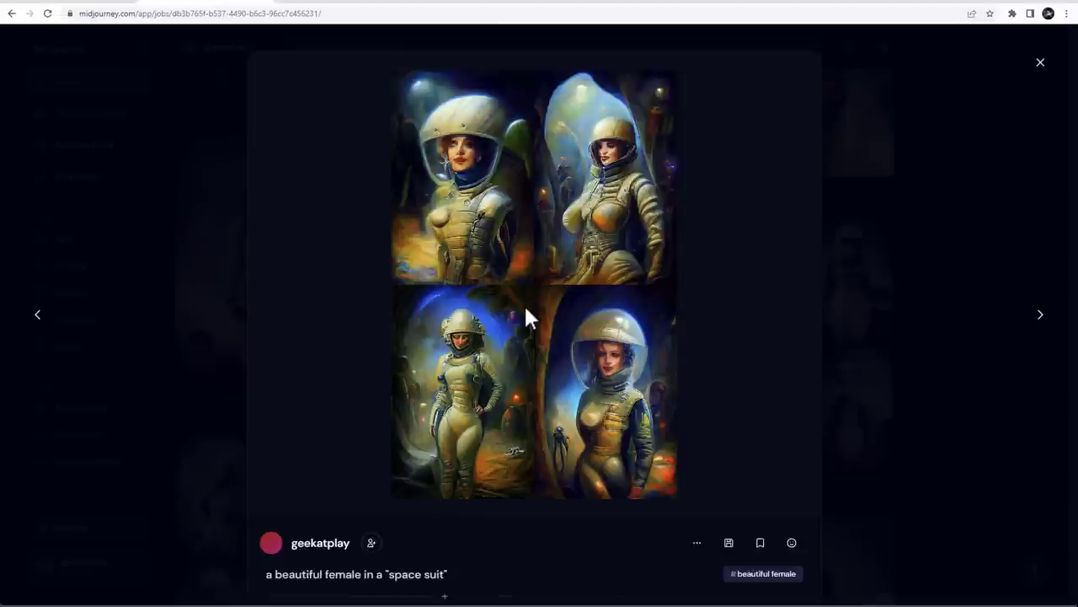
# Step: Highlight the gold-suit prompt's style and artist list, through Boris Vallejo
pyautogui.scroll(-2, 554, 480)
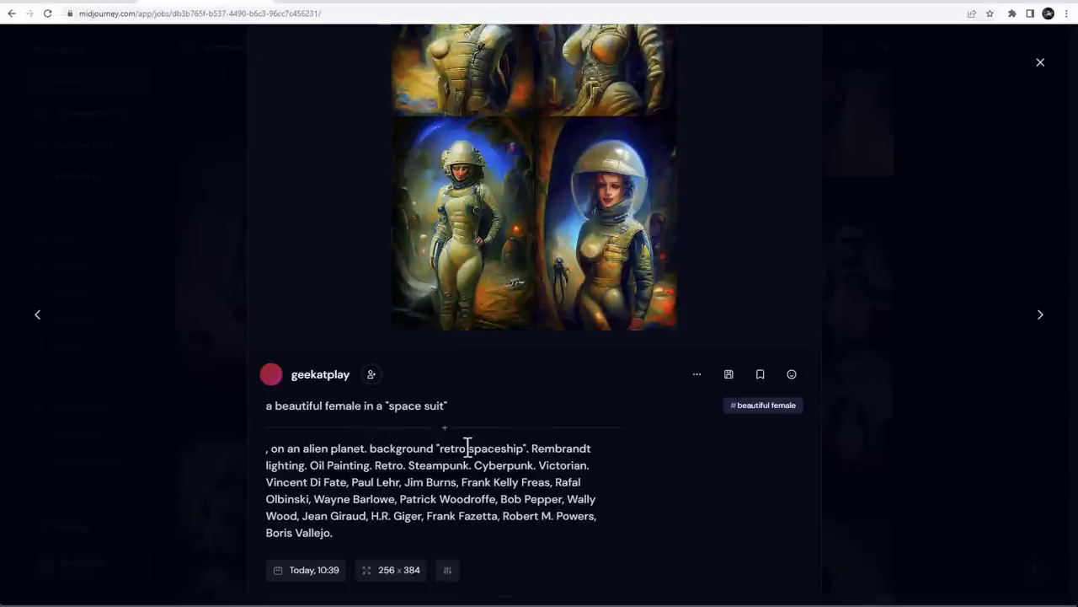
pyautogui.moveTo(537, 449); pyautogui.dragTo(342, 534)
pyautogui.click(536, 449)
pyautogui.moveTo(536, 448); pyautogui.dragTo(312, 533)
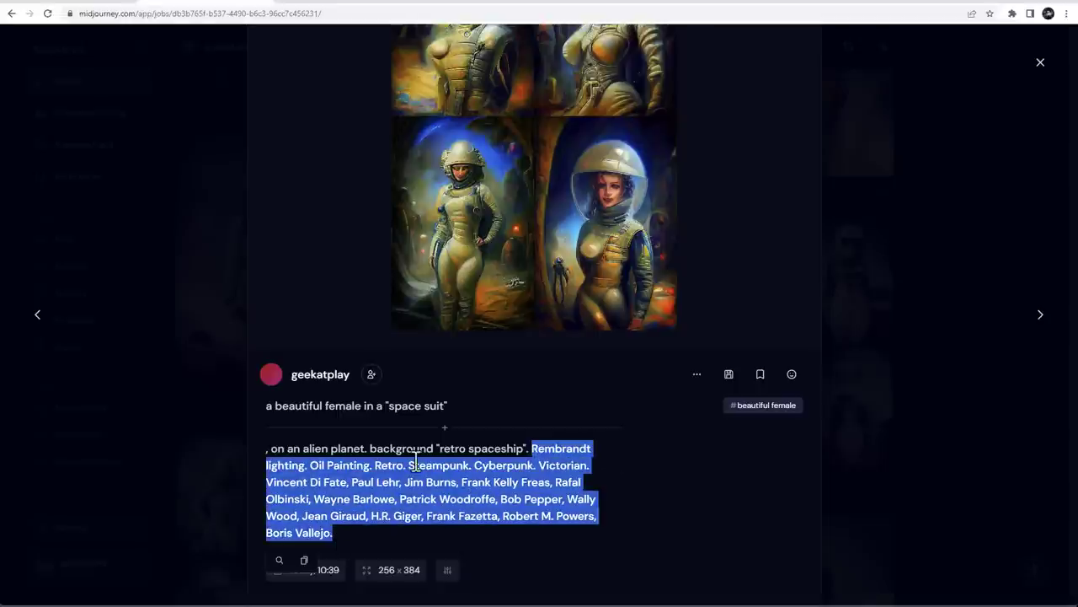
pyautogui.click(435, 478)
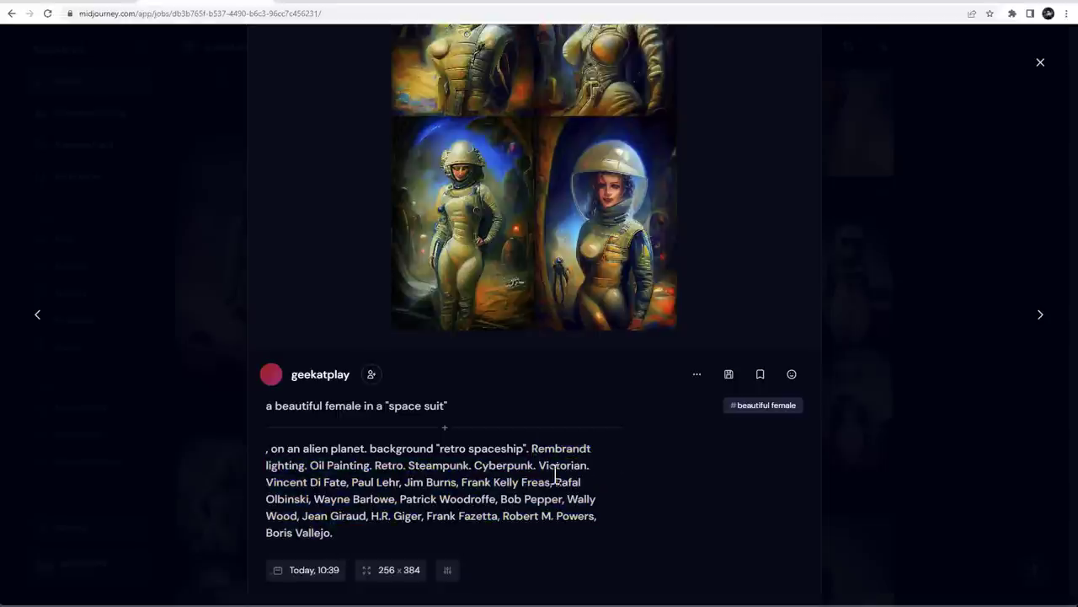
pyautogui.moveTo(320, 482); pyautogui.dragTo(351, 552)
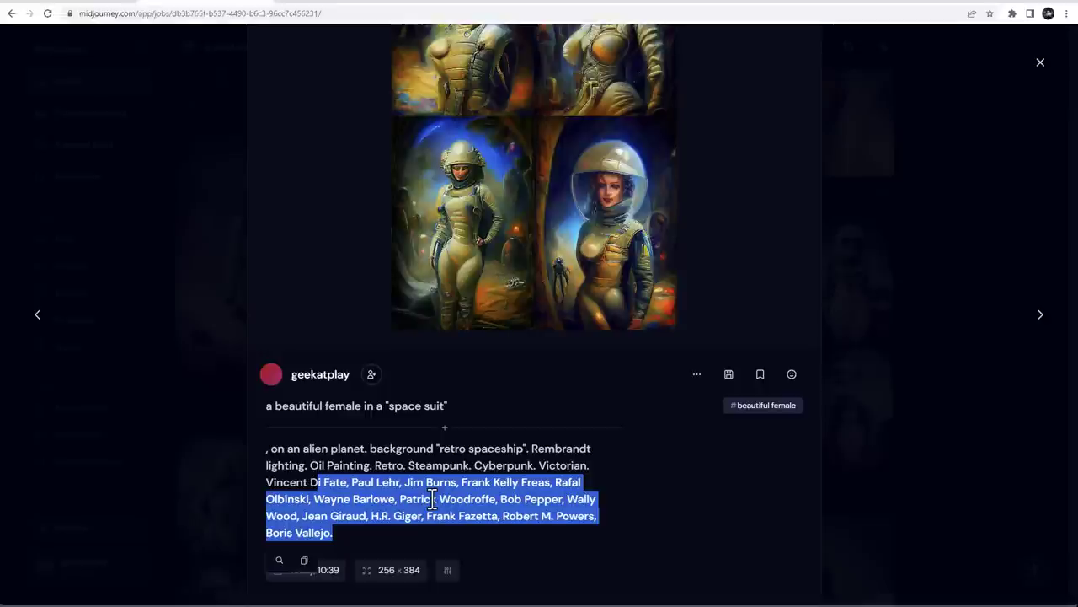
pyautogui.click(953, 260)
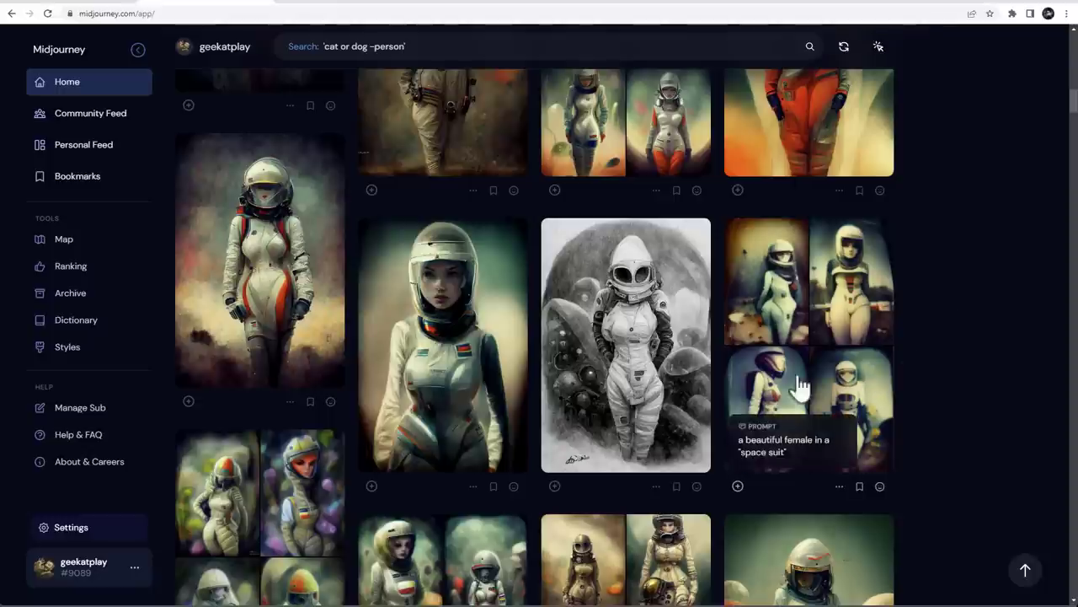
pyautogui.scroll(-15, 721, 401)
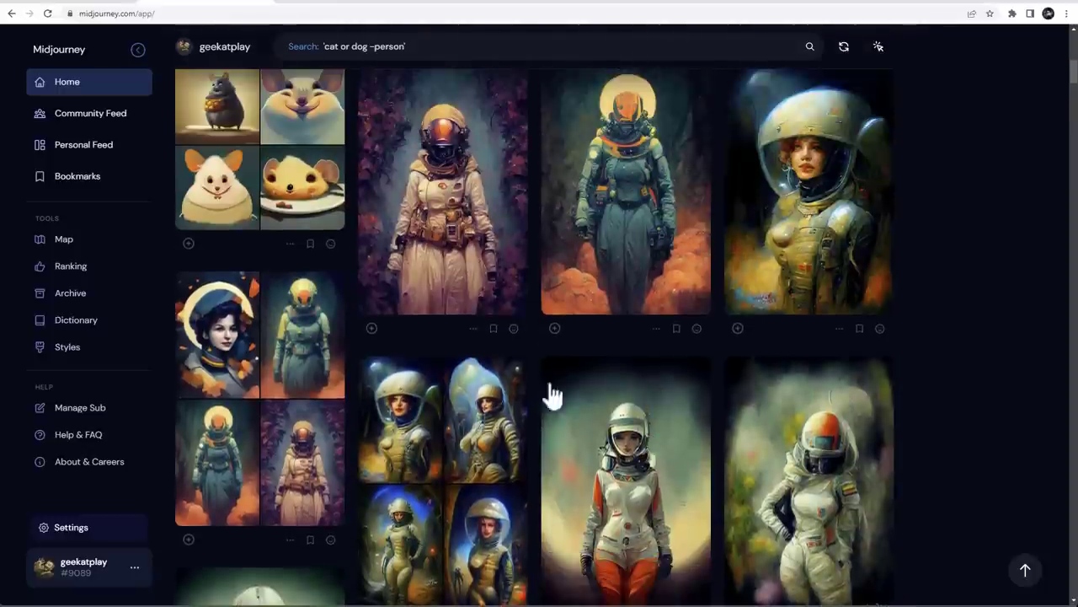
pyautogui.click(267, 414)
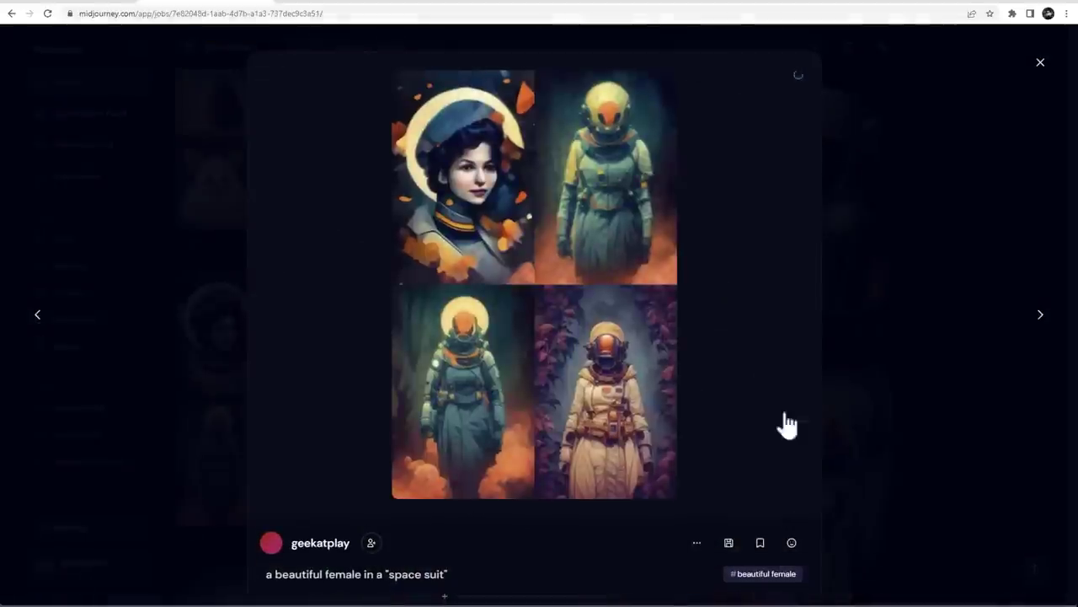
pyautogui.scroll(-4, 655, 389)
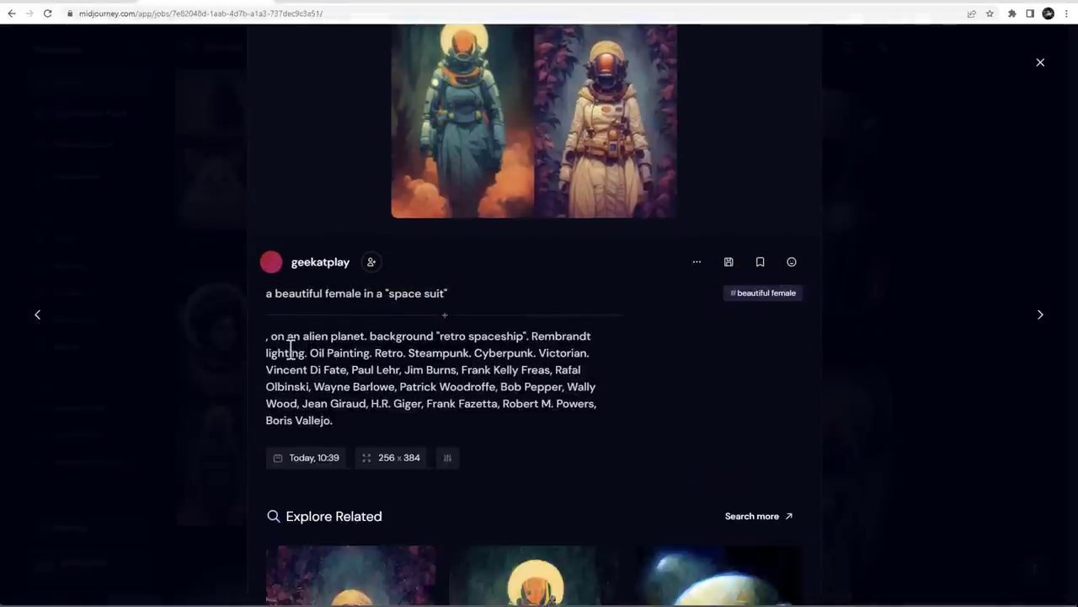
pyautogui.doubleClick(494, 354)
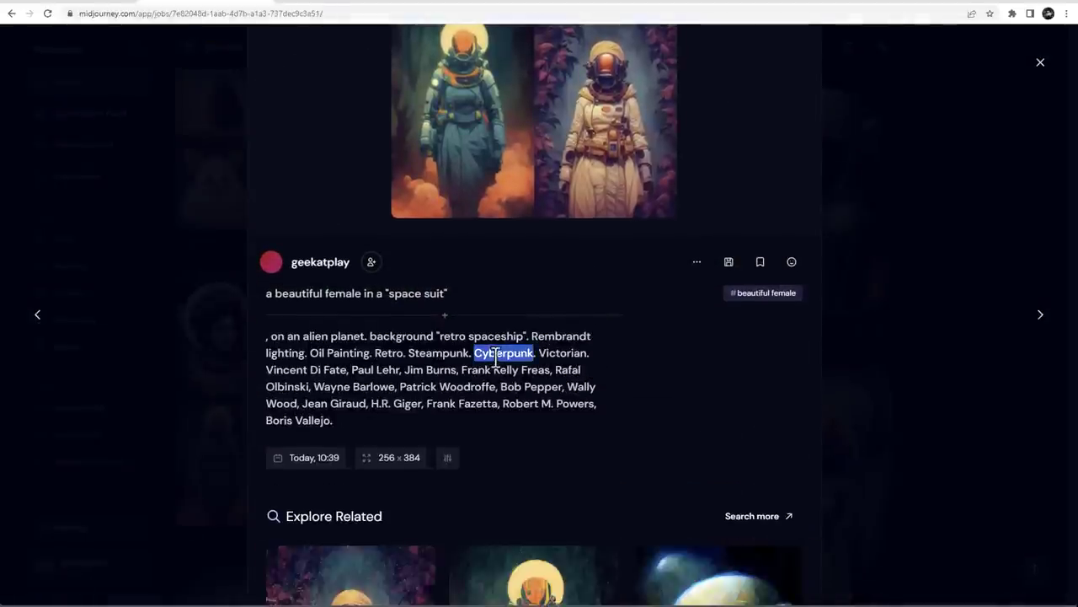
pyautogui.click(342, 421)
pyautogui.moveTo(340, 421); pyautogui.dragTo(532, 335)
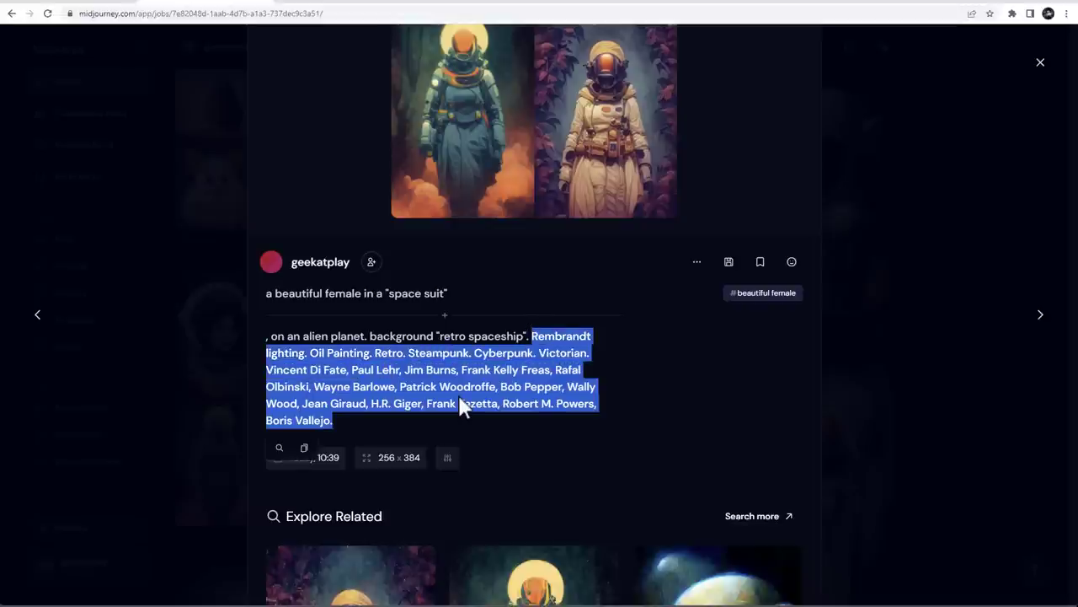
pyautogui.click(506, 352)
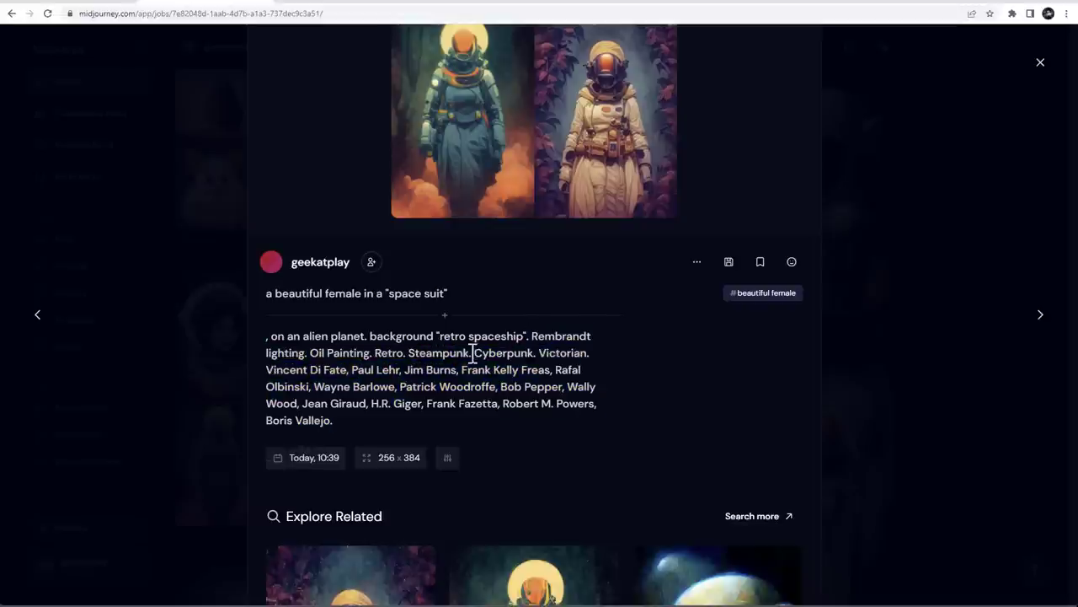
pyautogui.doubleClick(427, 353)
pyautogui.doubleClick(504, 353)
pyautogui.scroll(2, 530, 362)
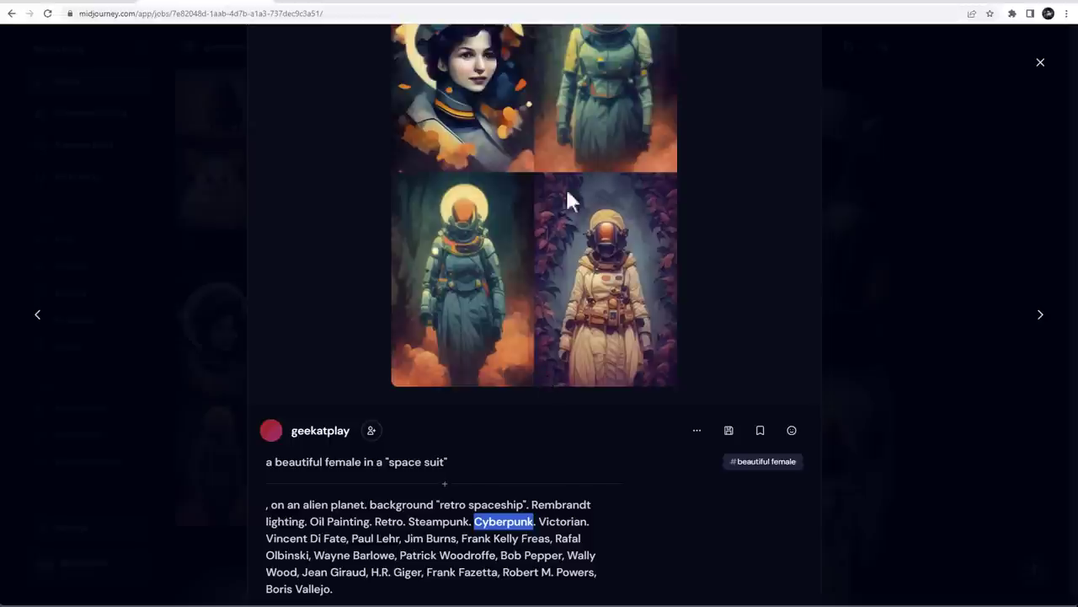
pyautogui.click(962, 197)
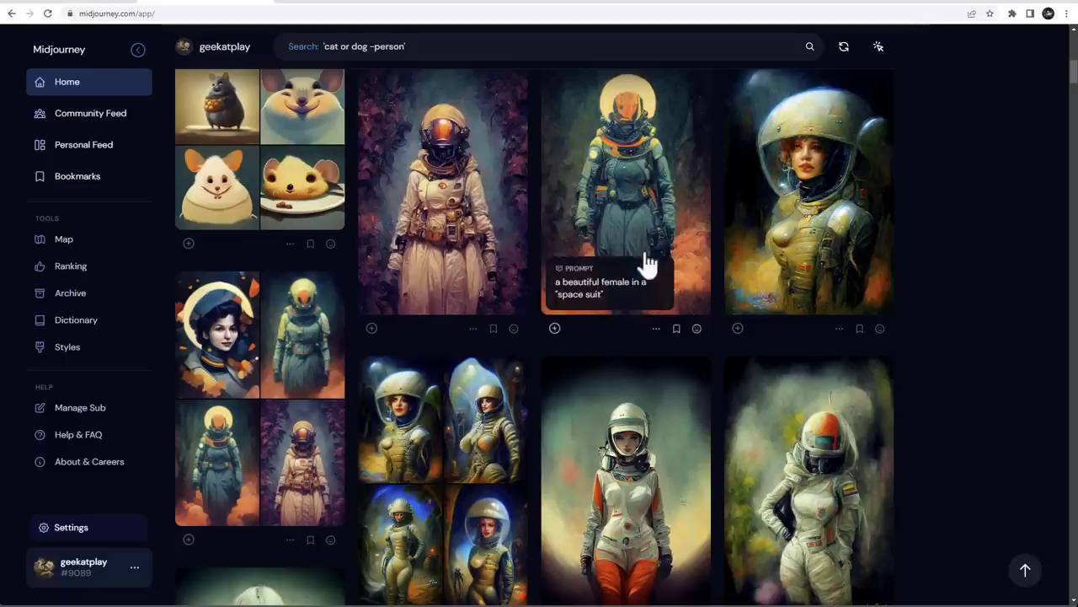
pyautogui.click(819, 228)
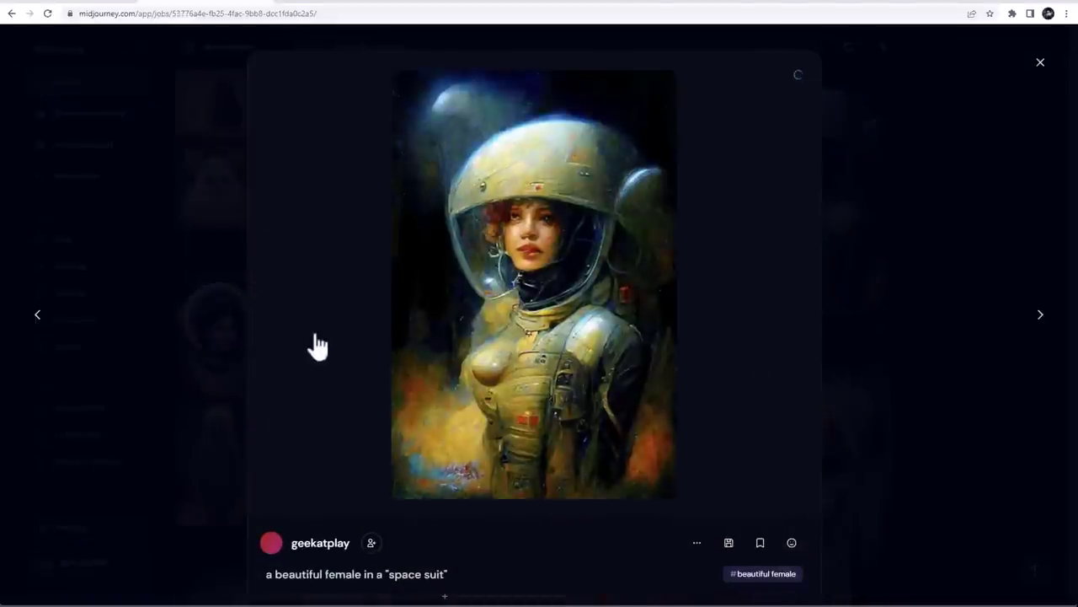
pyautogui.click(41, 318)
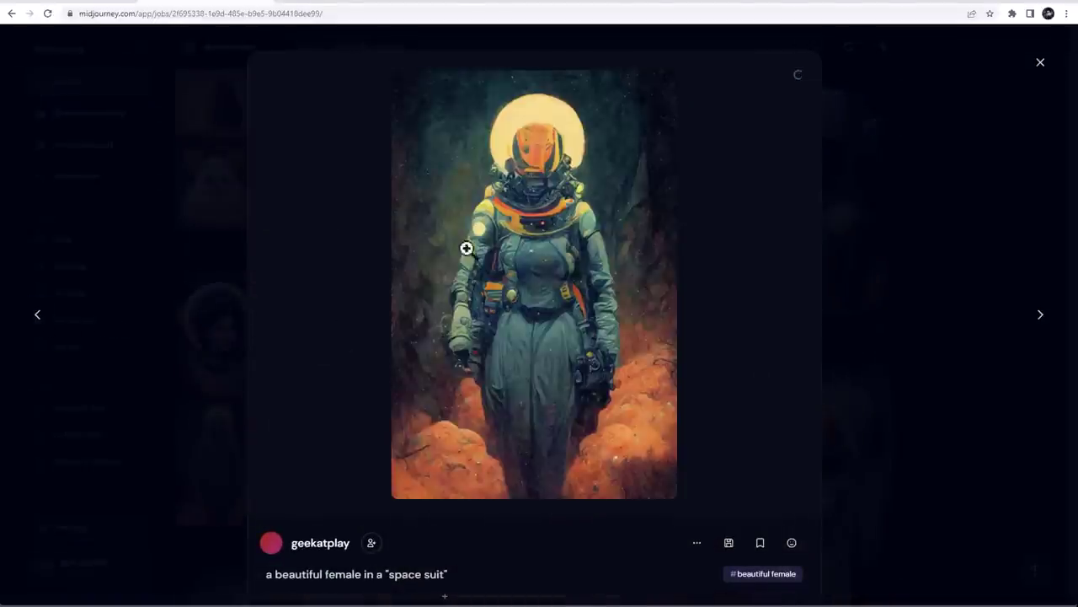
pyautogui.click(40, 317)
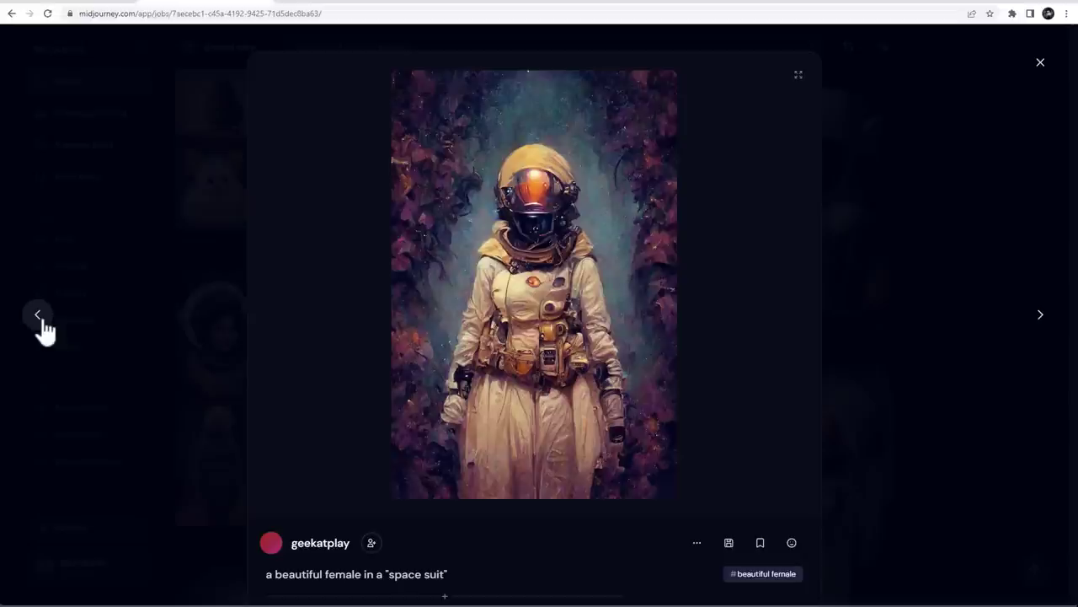
pyautogui.click(932, 252)
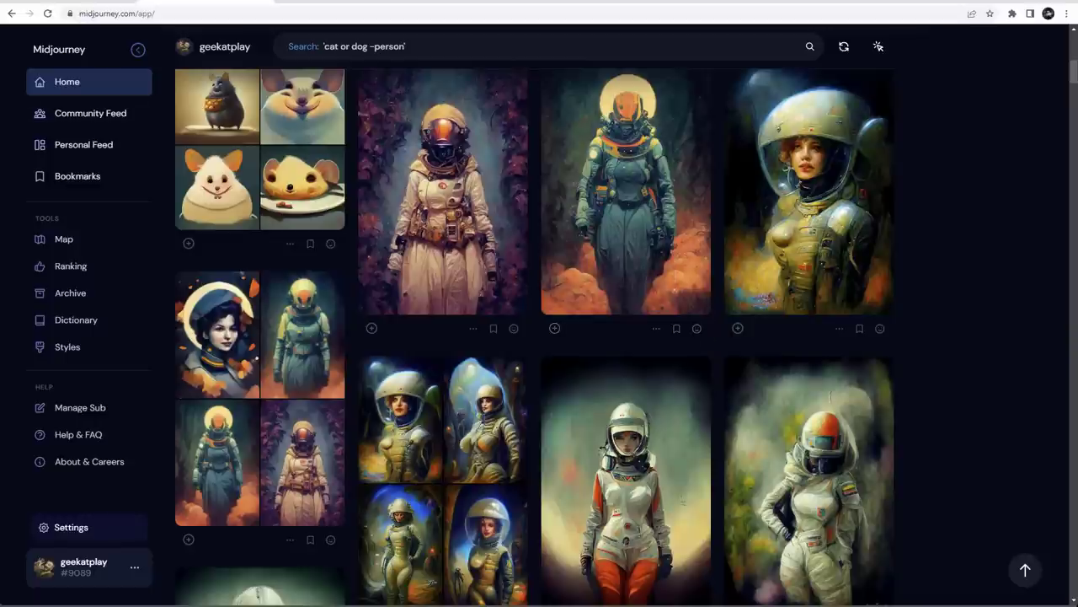
pyautogui.scroll(-10, 539, 337)
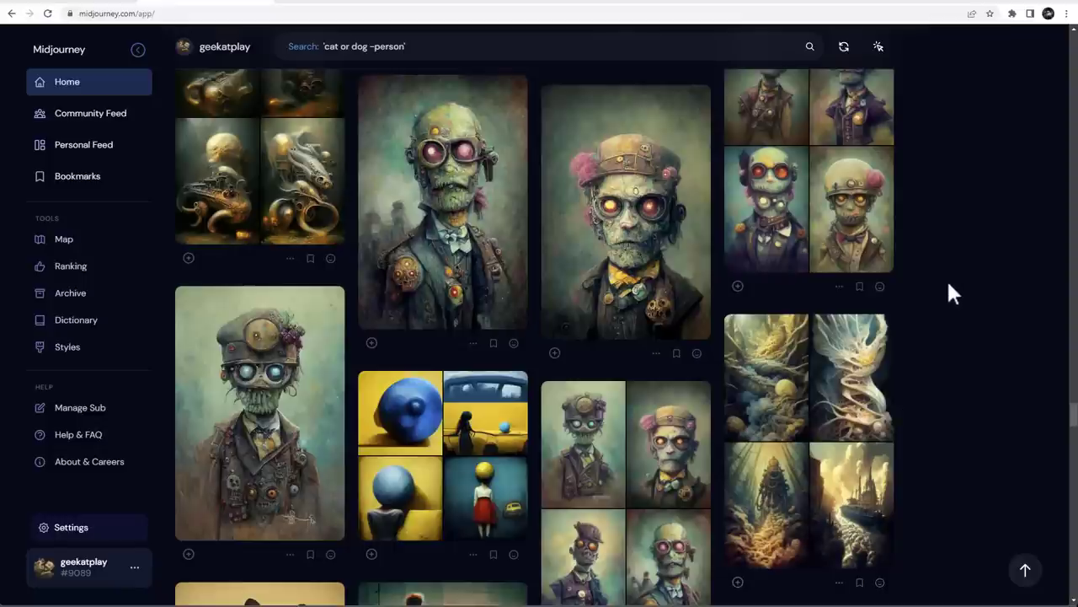
pyautogui.click(636, 217)
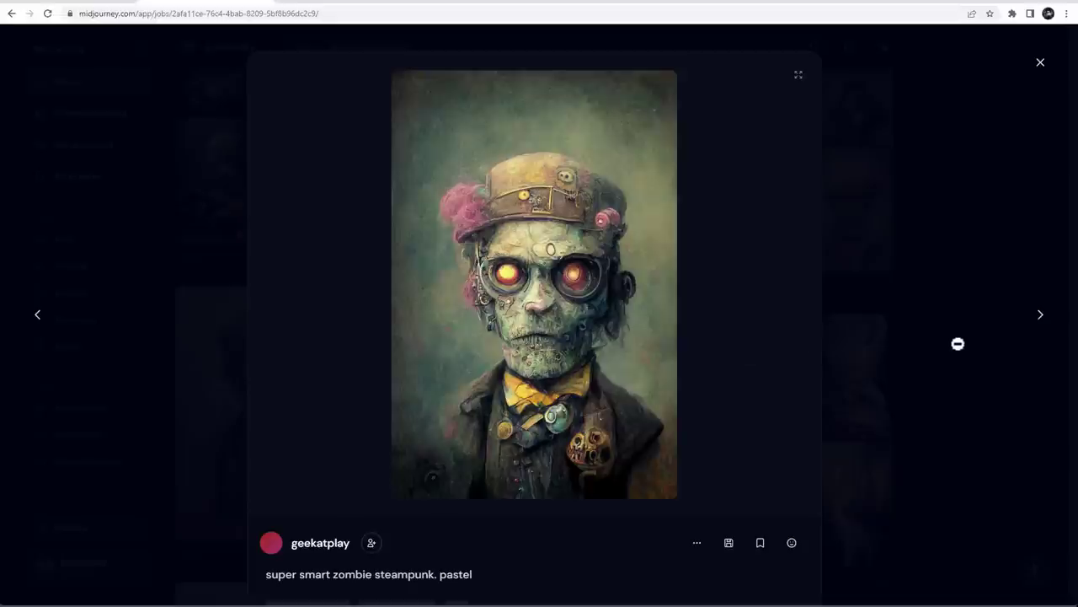
pyautogui.click(904, 308)
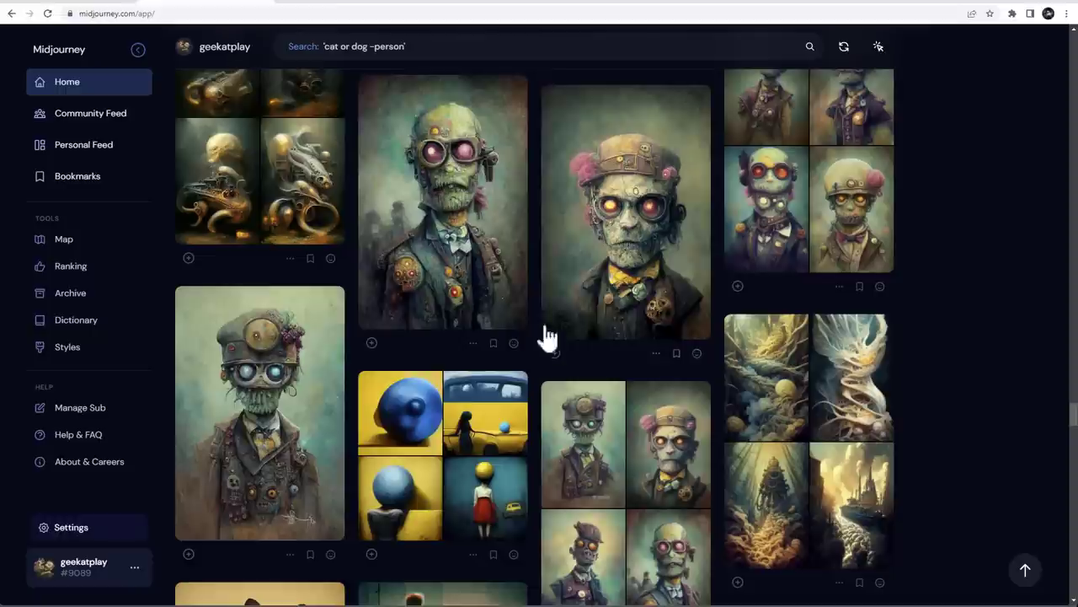
pyautogui.click(289, 390)
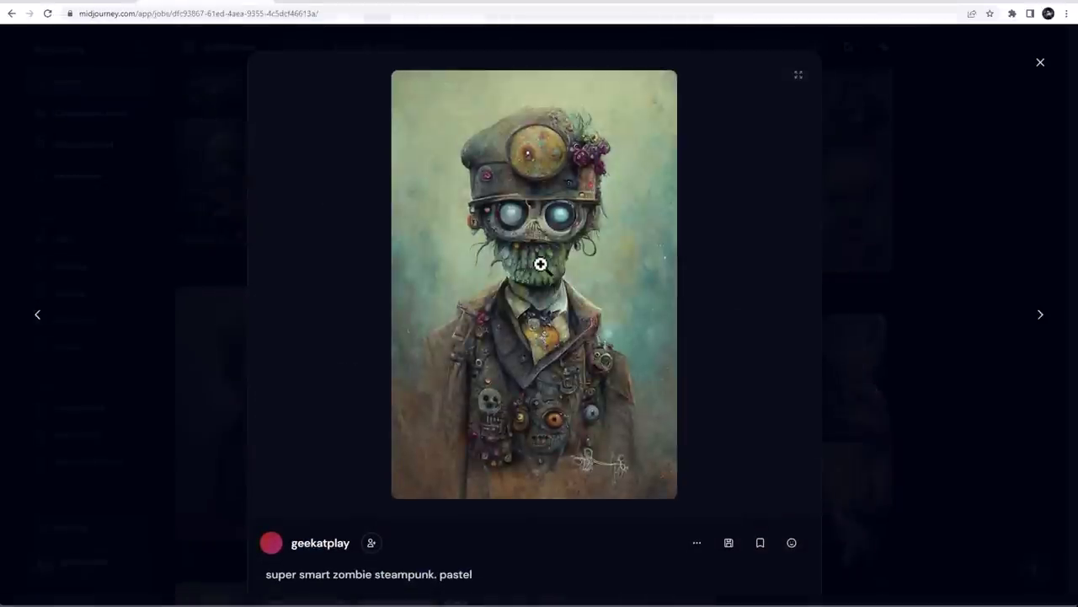
pyautogui.click(938, 324)
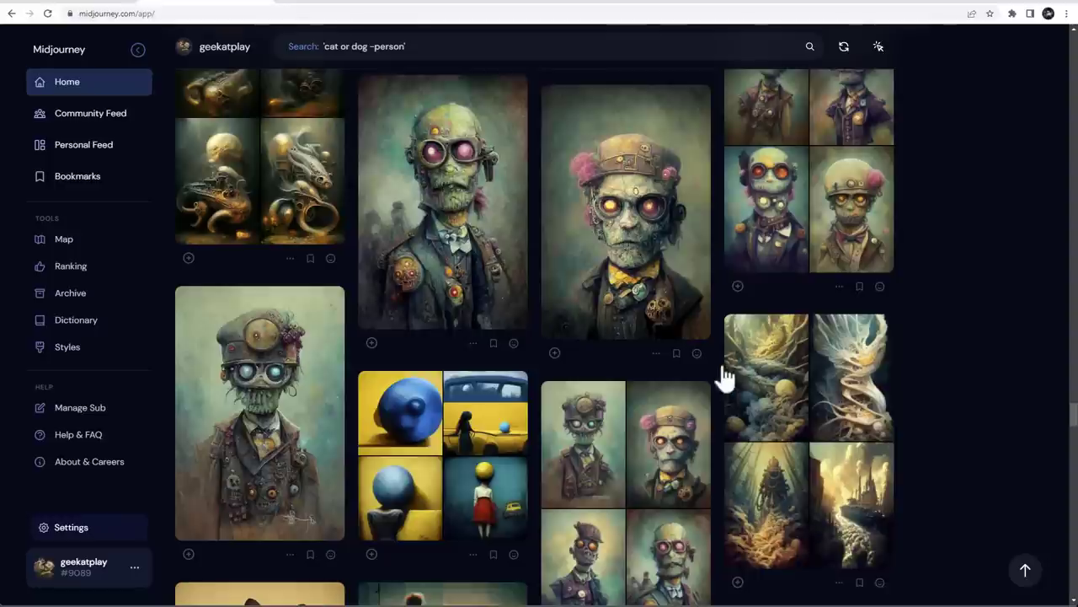
pyautogui.scroll(-2, 722, 373)
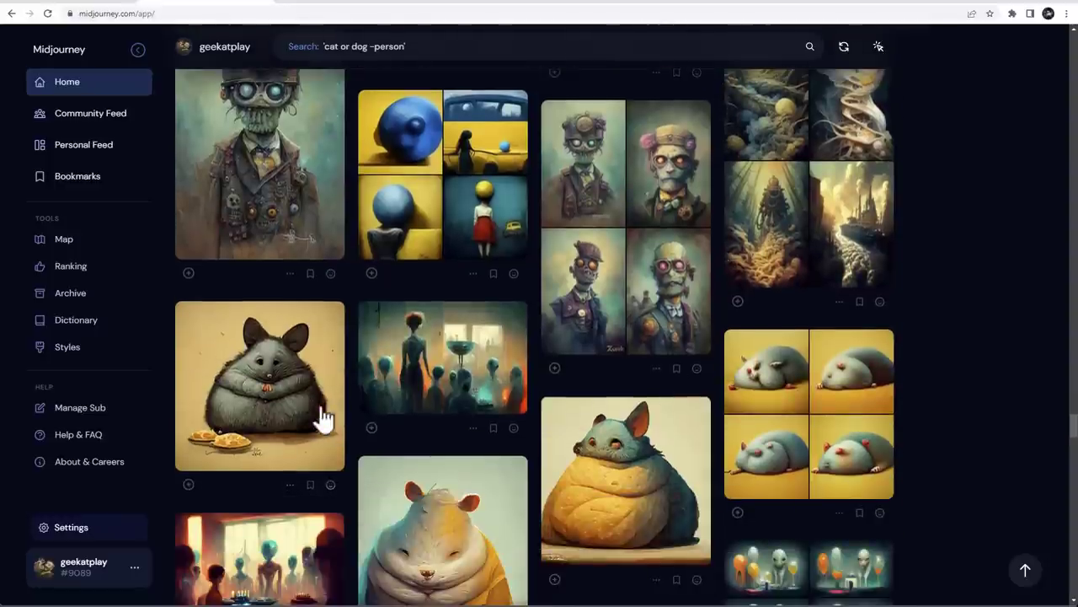
pyautogui.click(326, 414)
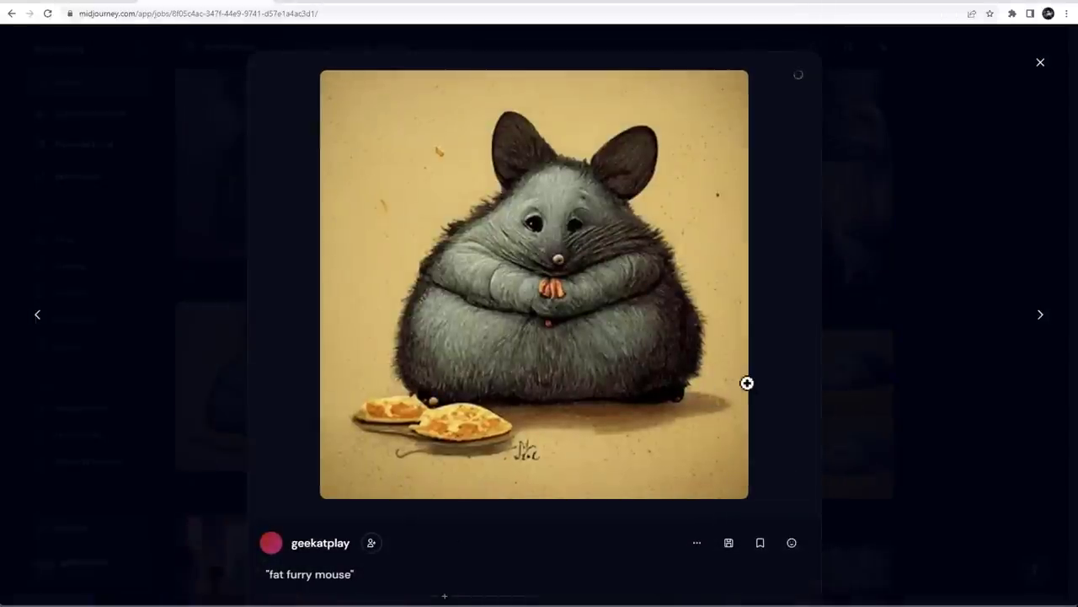
pyautogui.scroll(-2, 337, 535)
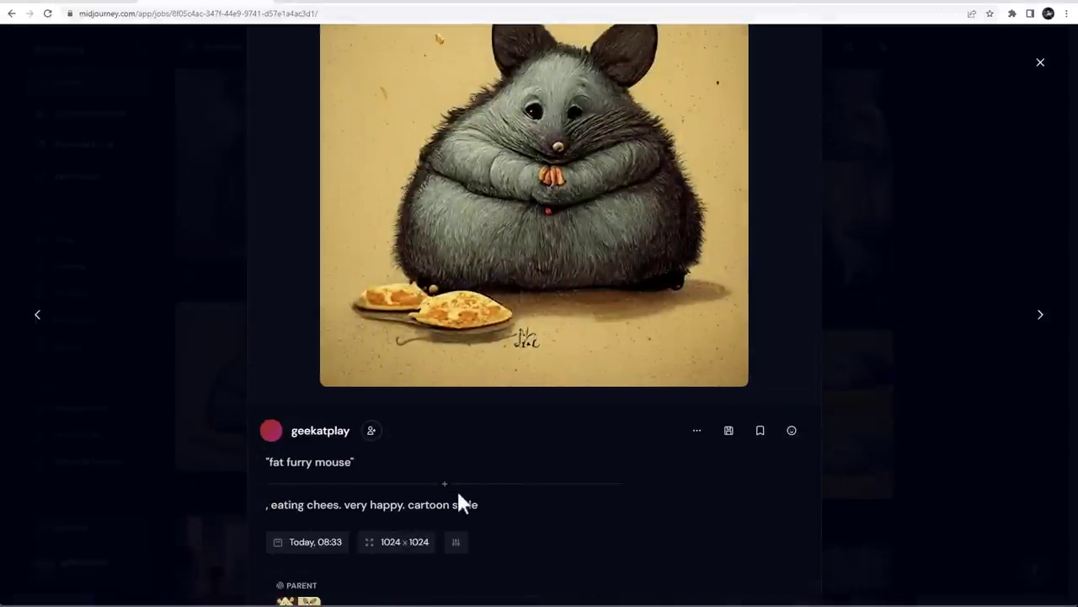
pyautogui.scroll(2, 569, 340)
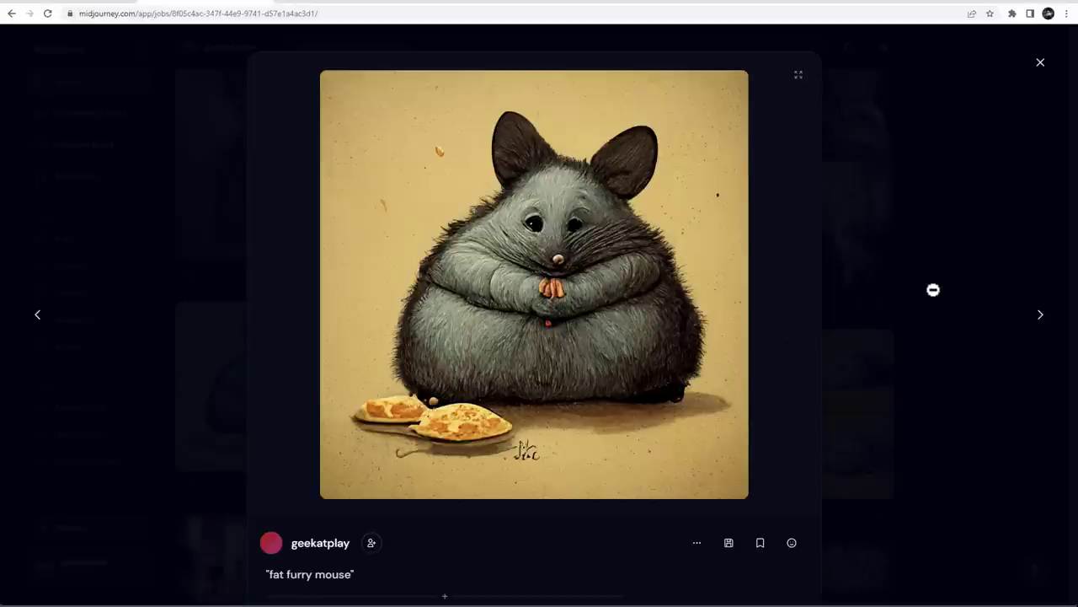
pyautogui.click(933, 290)
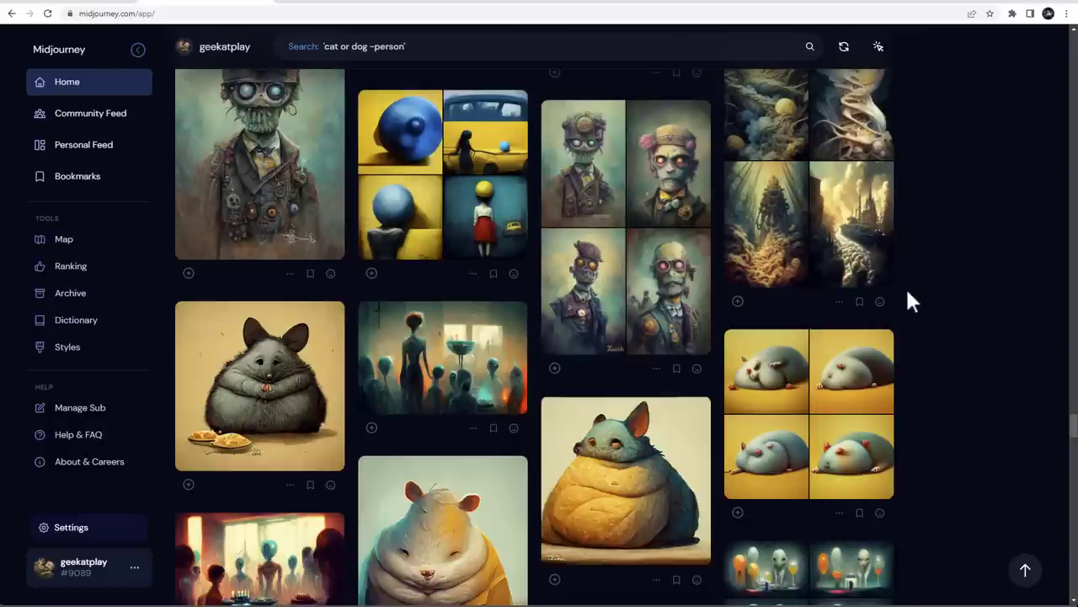
pyautogui.scroll(-5, 907, 295)
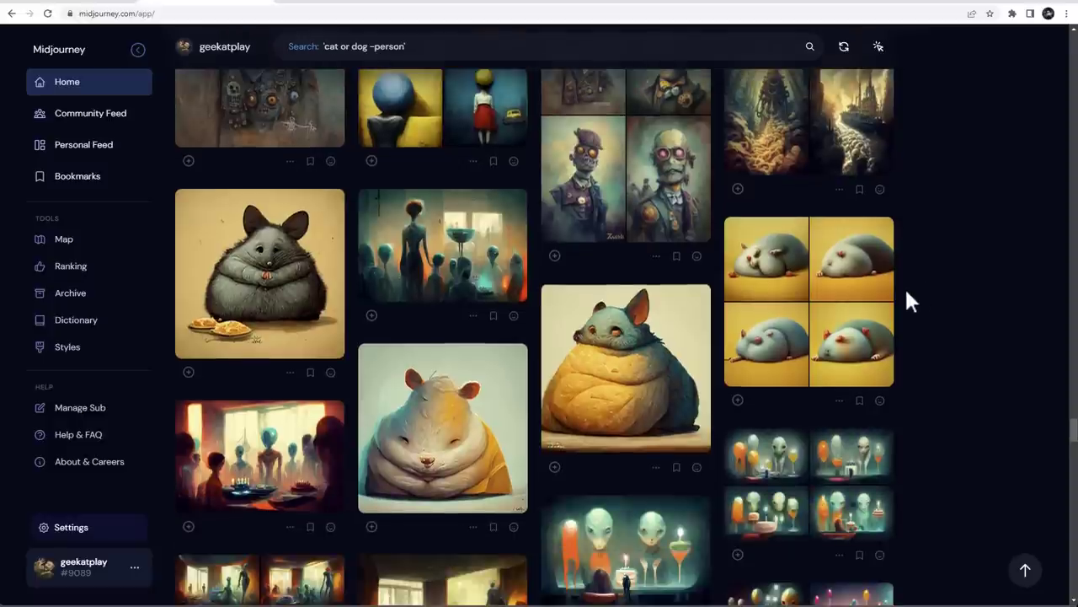
pyautogui.scroll(-5, 912, 288)
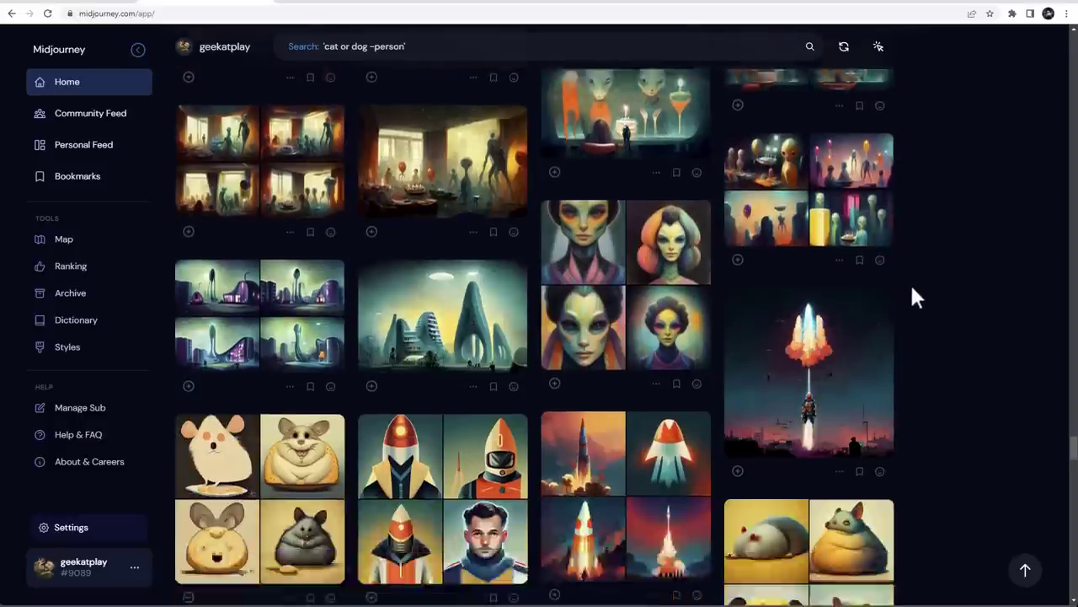
pyautogui.scroll(-2, 337, 324)
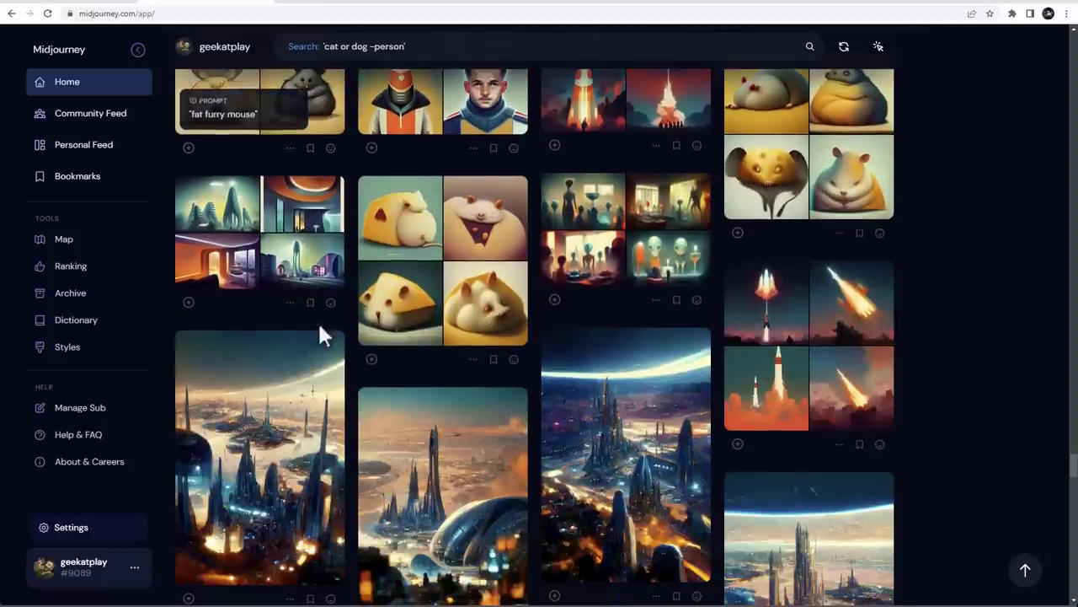
pyautogui.scroll(1, 666, 307)
pyautogui.scroll(3, 640, 253)
pyautogui.scroll(-5, 621, 356)
pyautogui.scroll(-6, 657, 341)
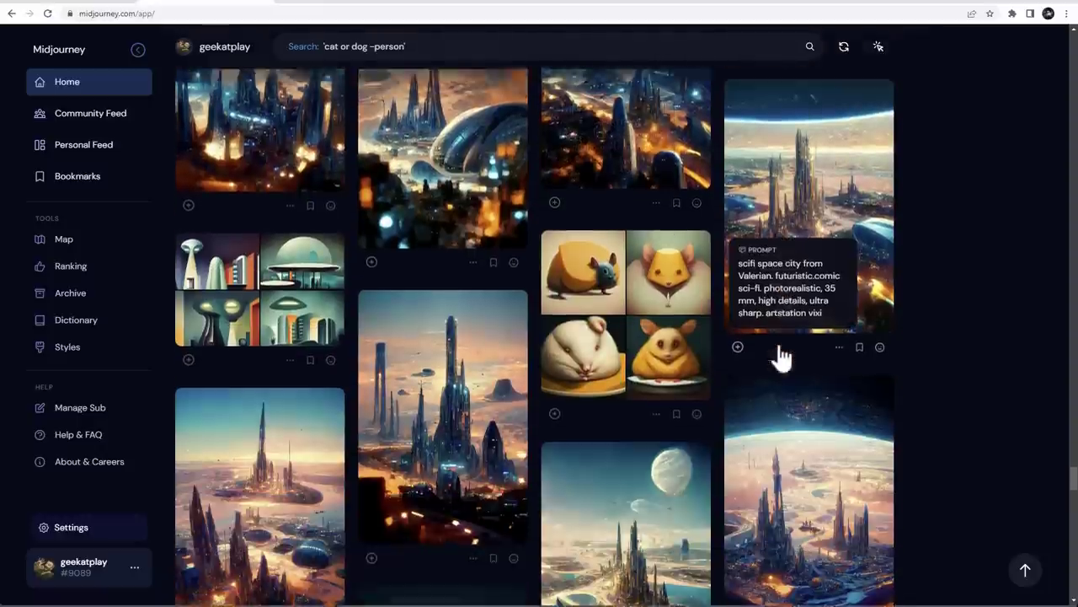
pyautogui.scroll(-12, 779, 350)
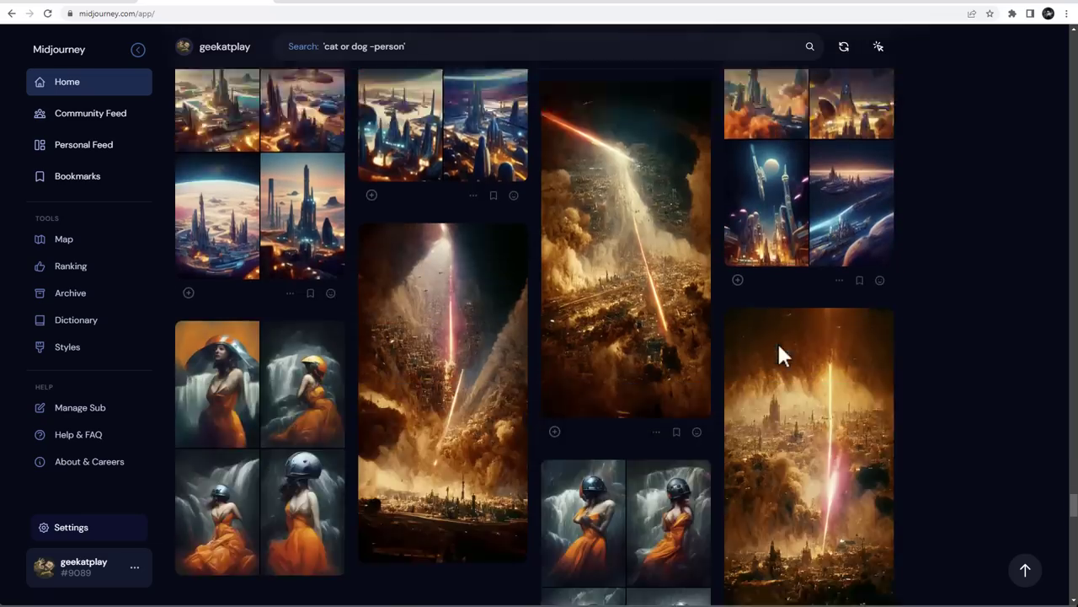
pyautogui.scroll(-15, 783, 362)
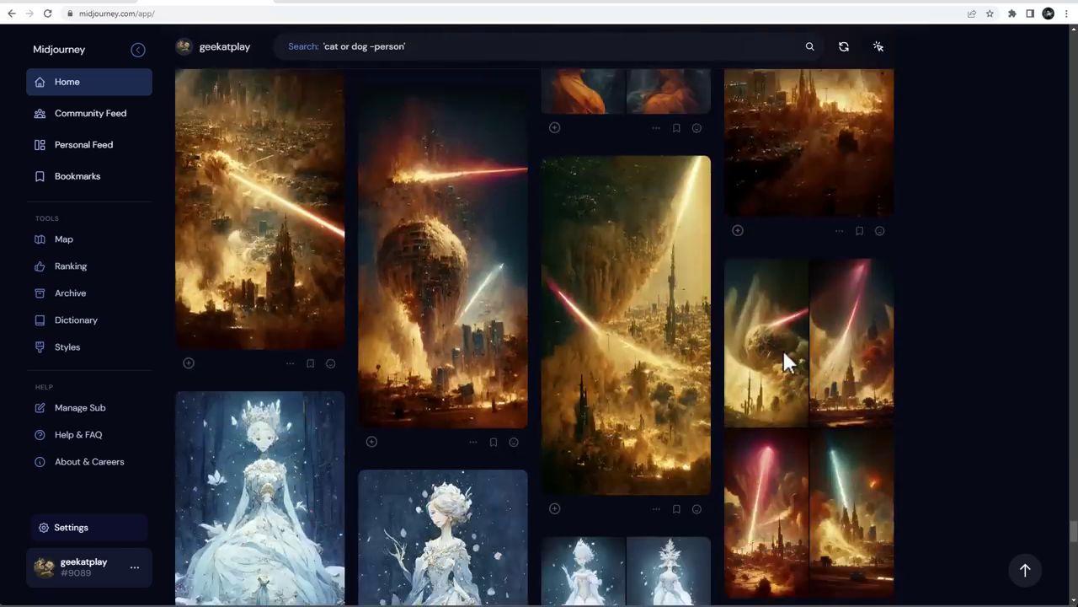
pyautogui.scroll(-15, 784, 360)
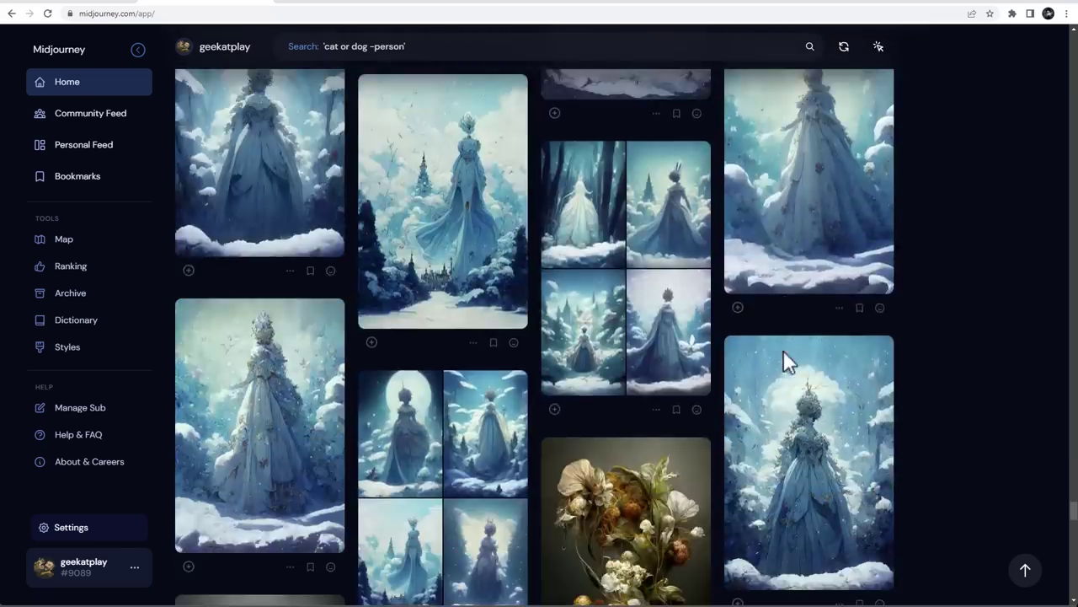
pyautogui.scroll(-15, 783, 361)
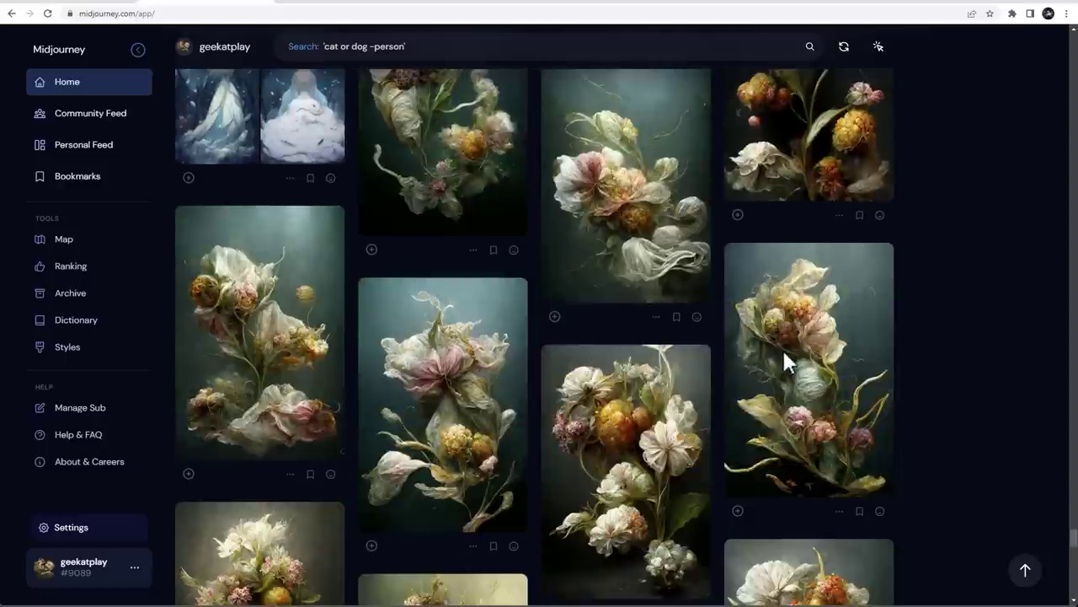
pyautogui.scroll(-3, 783, 362)
pyautogui.scroll(2, 785, 354)
pyautogui.scroll(2, 599, 291)
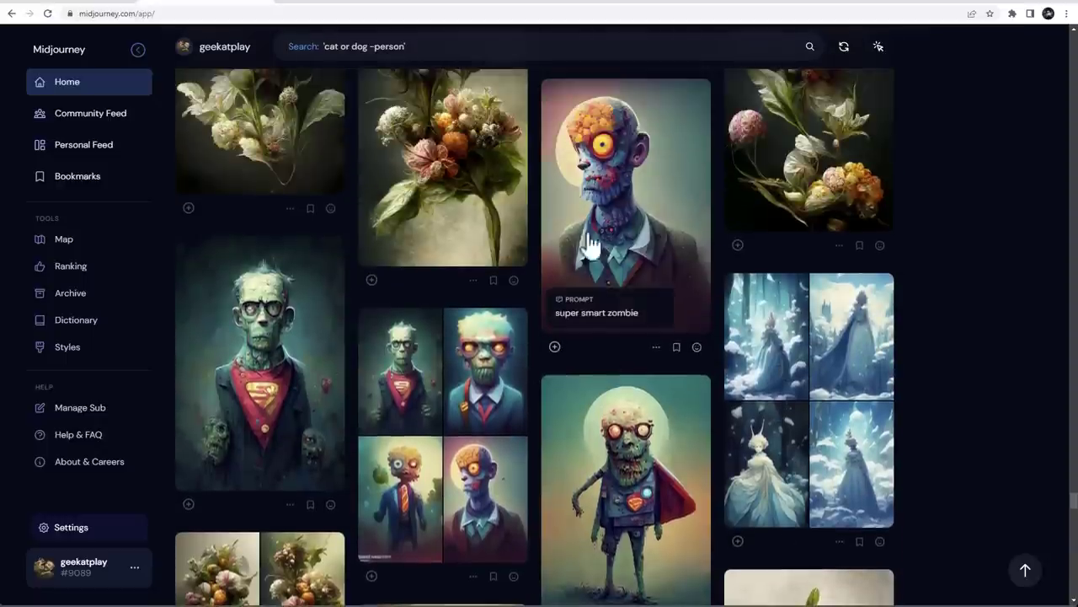
pyautogui.scroll(-10, 413, 333)
pyautogui.scroll(-12, 406, 342)
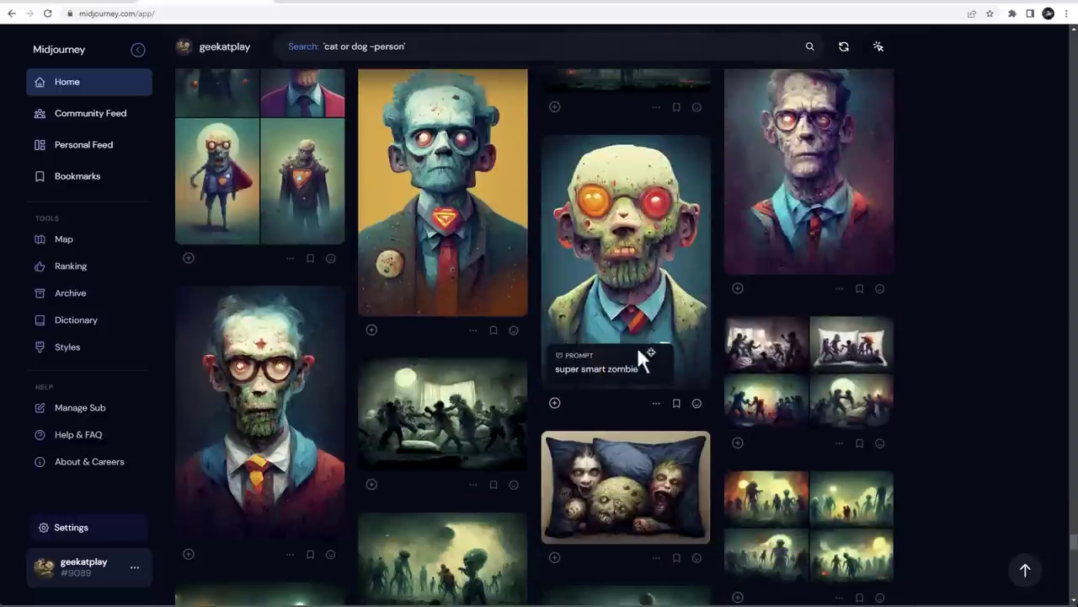
pyautogui.scroll(-3, 626, 342)
pyautogui.scroll(-1, 661, 387)
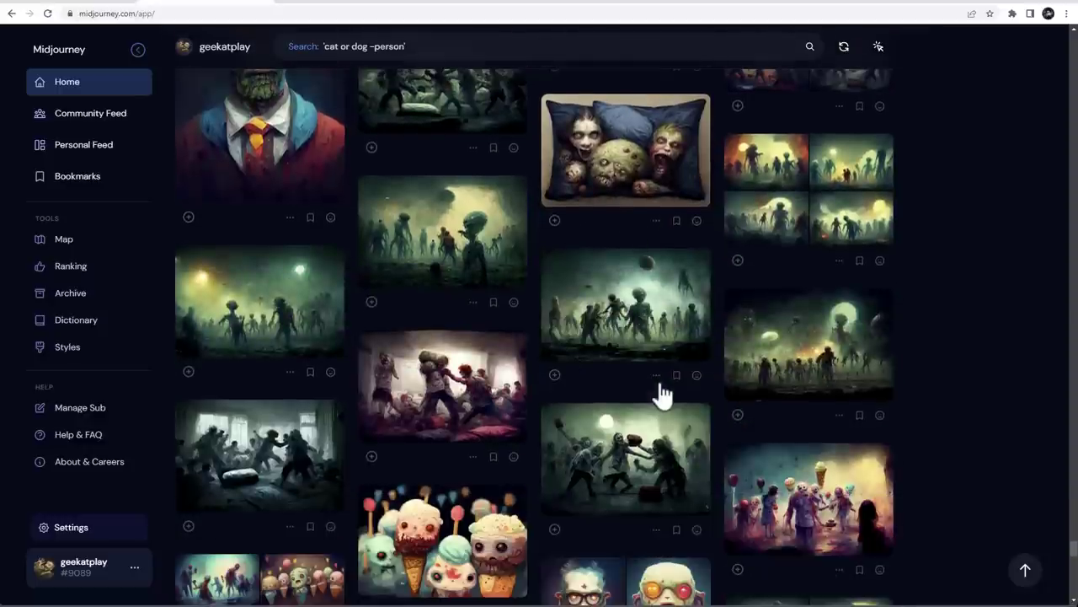
pyautogui.scroll(-5, 657, 383)
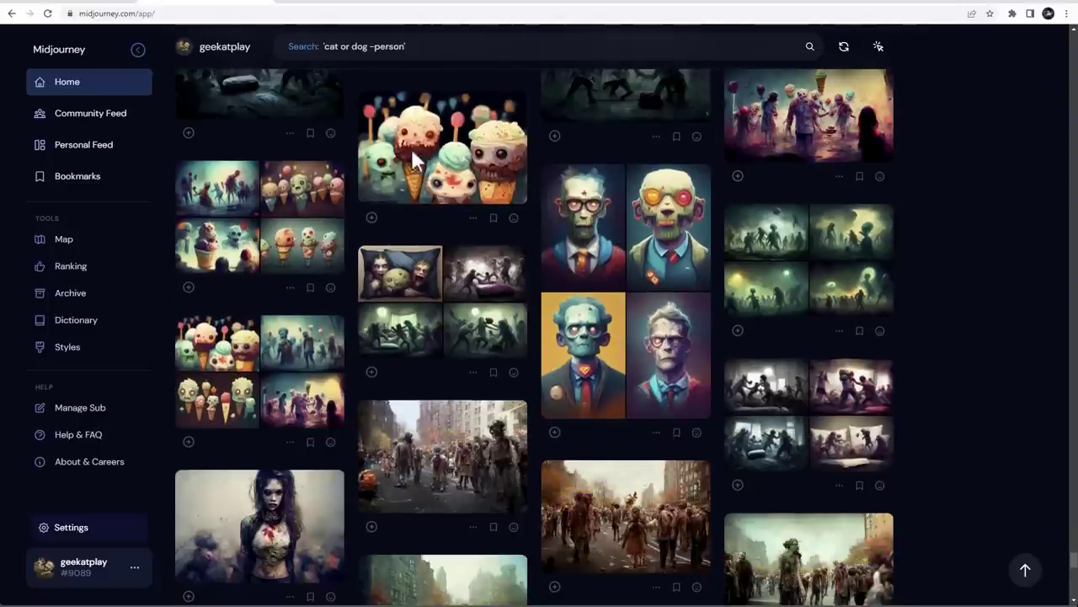
pyautogui.scroll(-5, 529, 346)
pyautogui.scroll(-6, 528, 346)
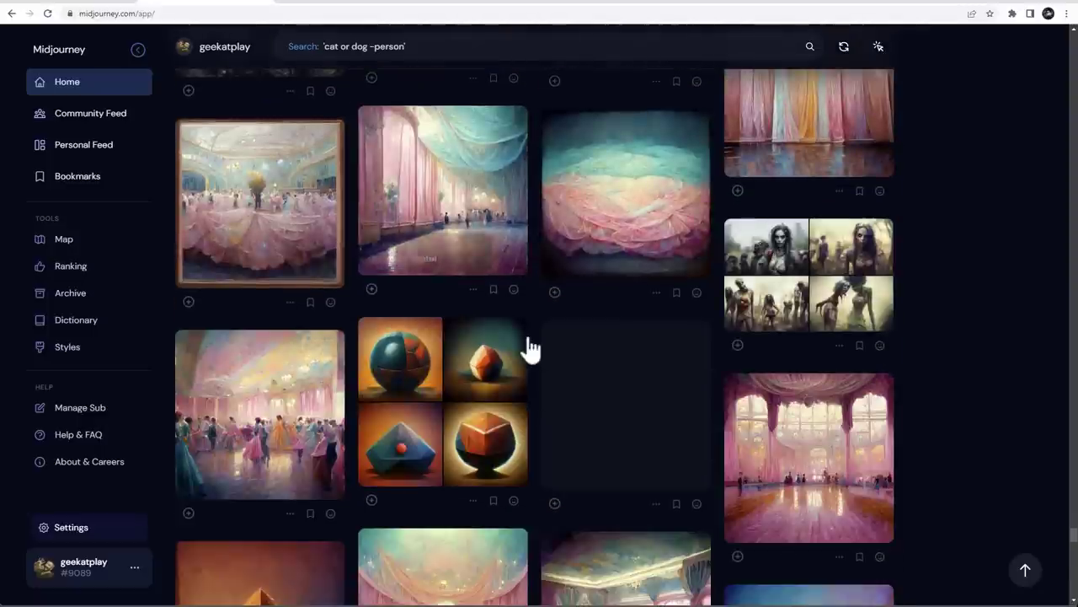
pyautogui.scroll(-1, 707, 367)
pyautogui.scroll(2, 691, 366)
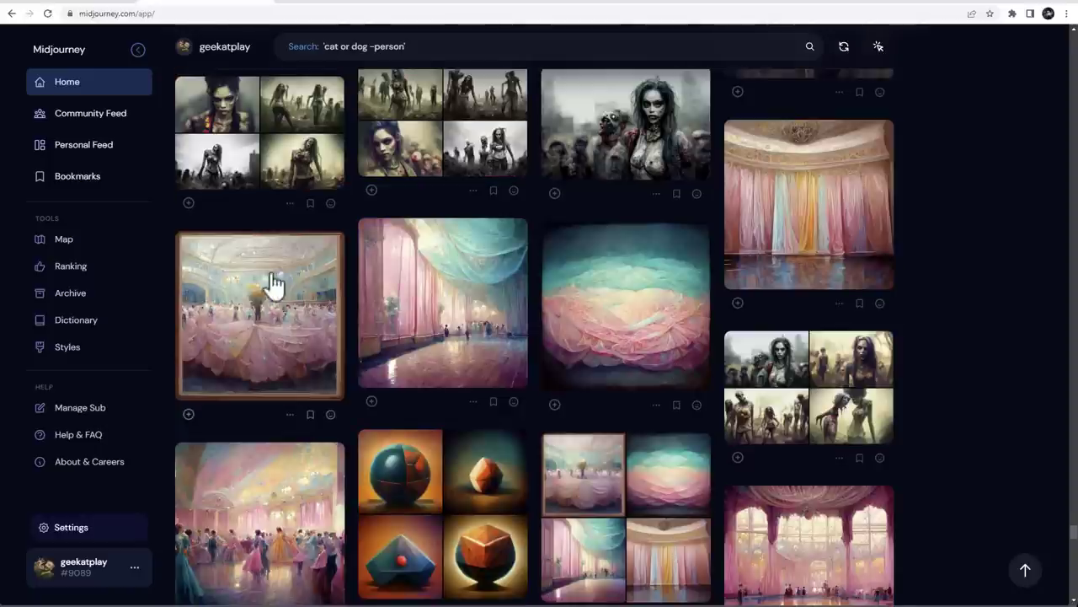
pyautogui.scroll(-14, 588, 346)
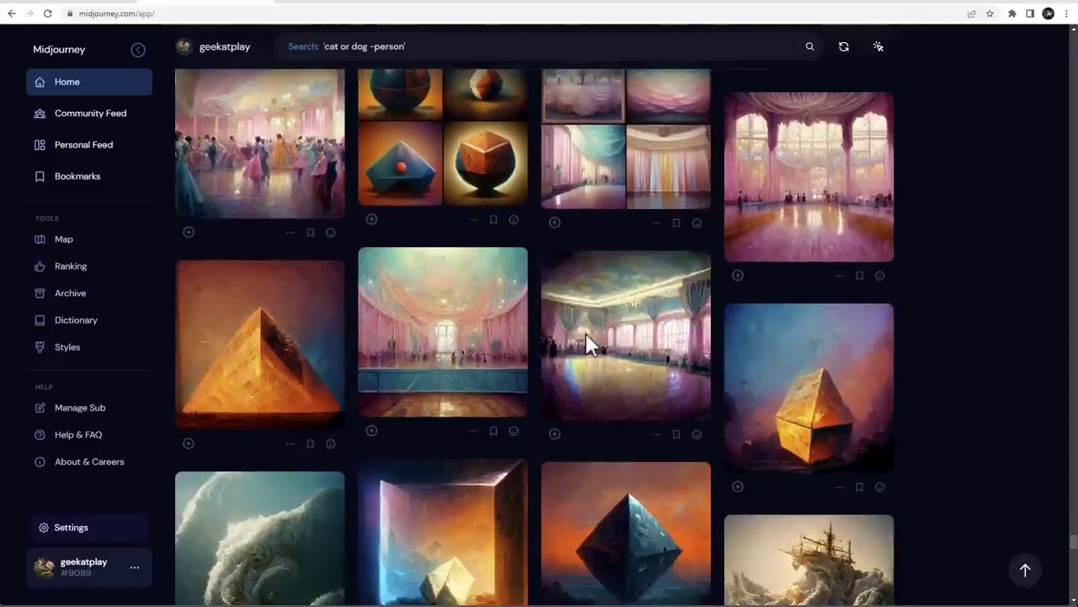
pyautogui.scroll(-4, 588, 345)
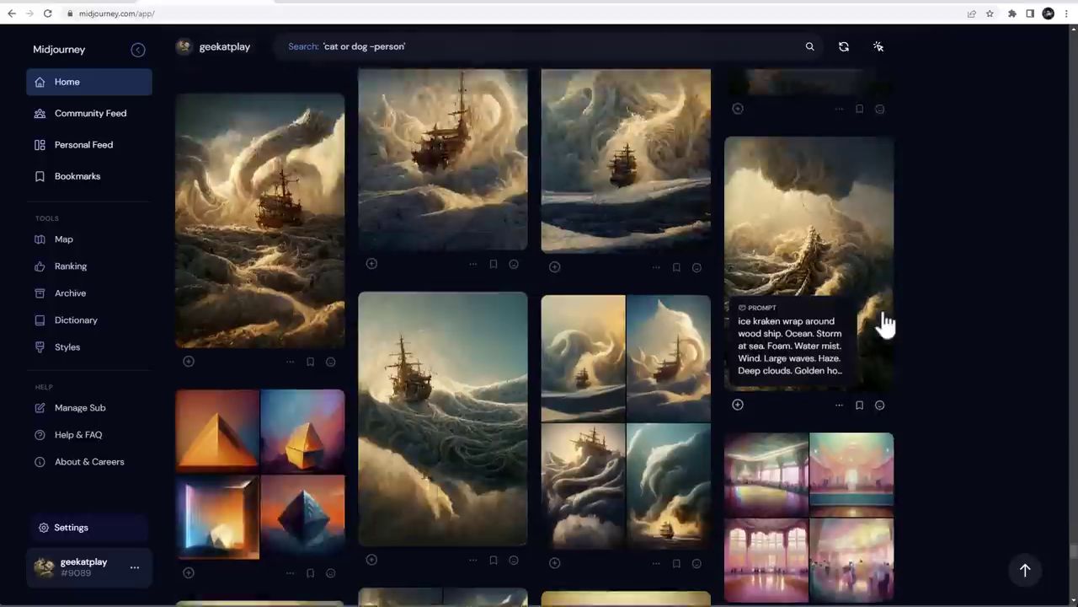
pyautogui.scroll(2, 728, 262)
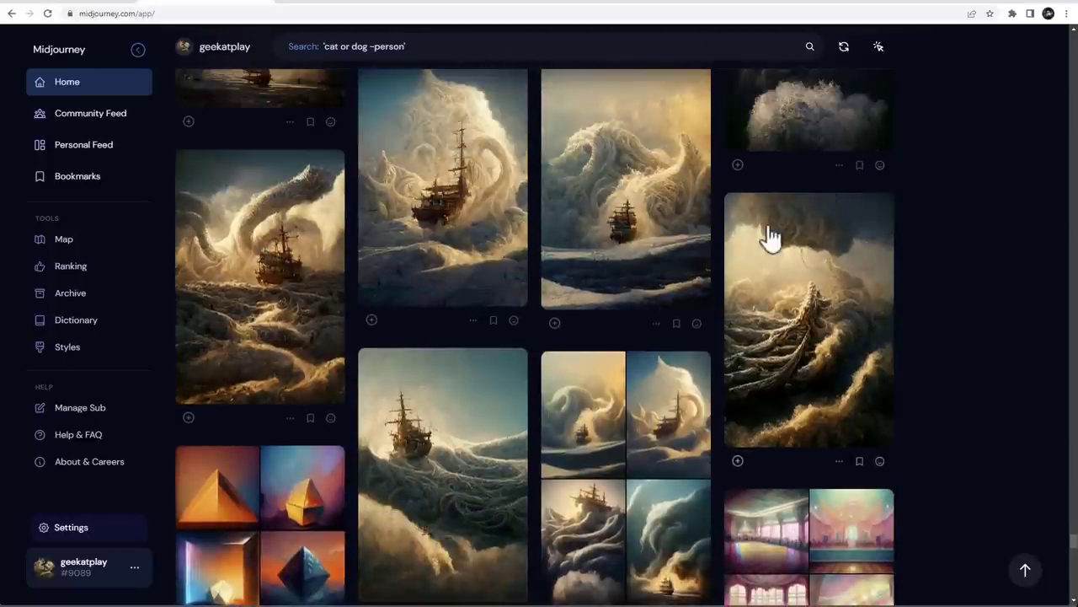
pyautogui.scroll(-10, 799, 289)
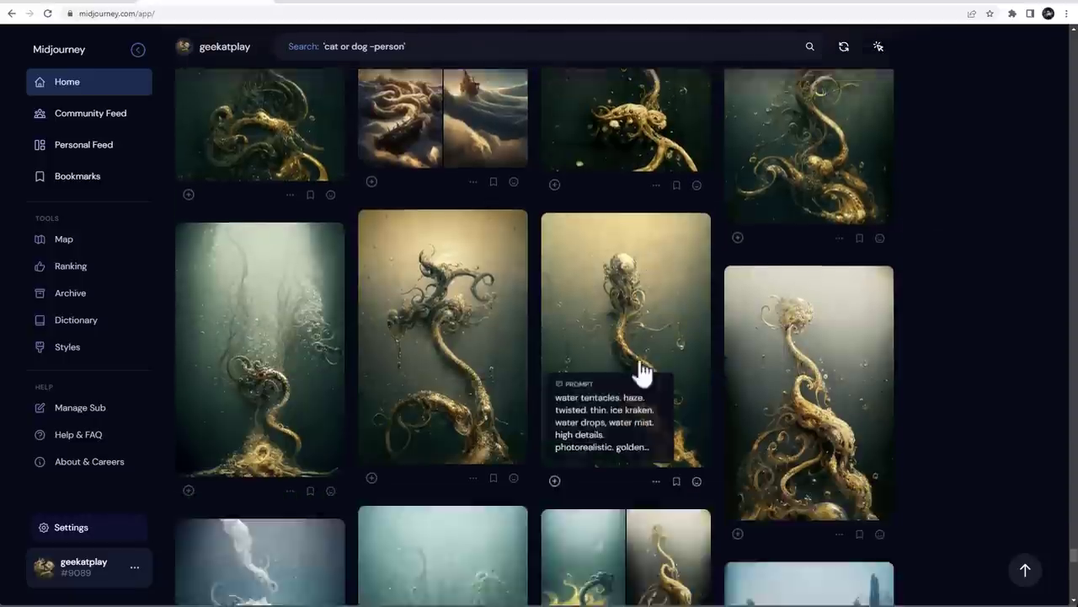
pyautogui.scroll(-2, 837, 284)
pyautogui.scroll(8, 873, 284)
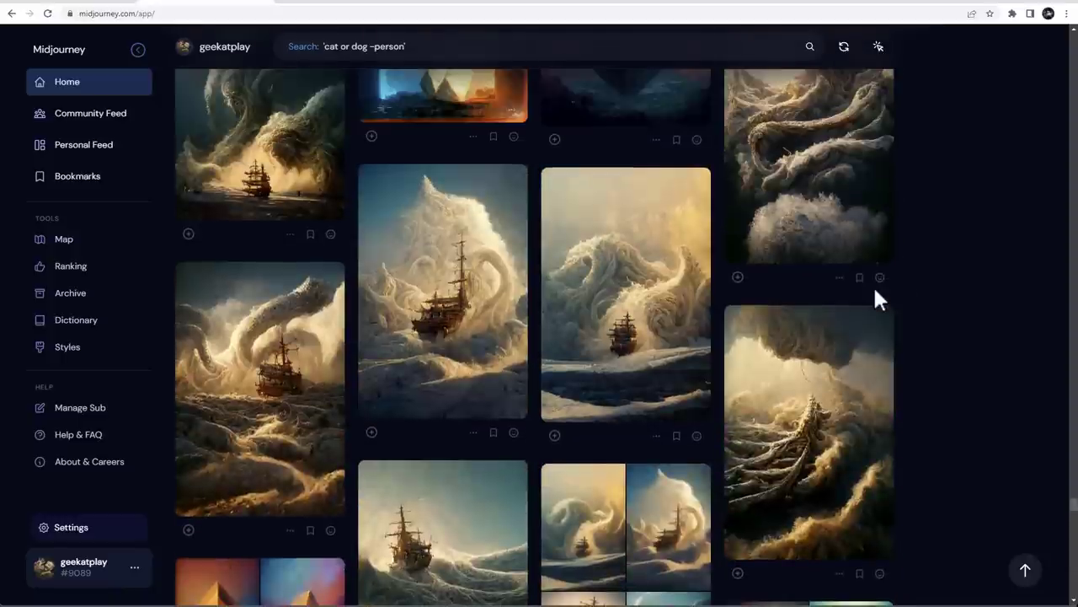
pyautogui.moveTo(873, 285)
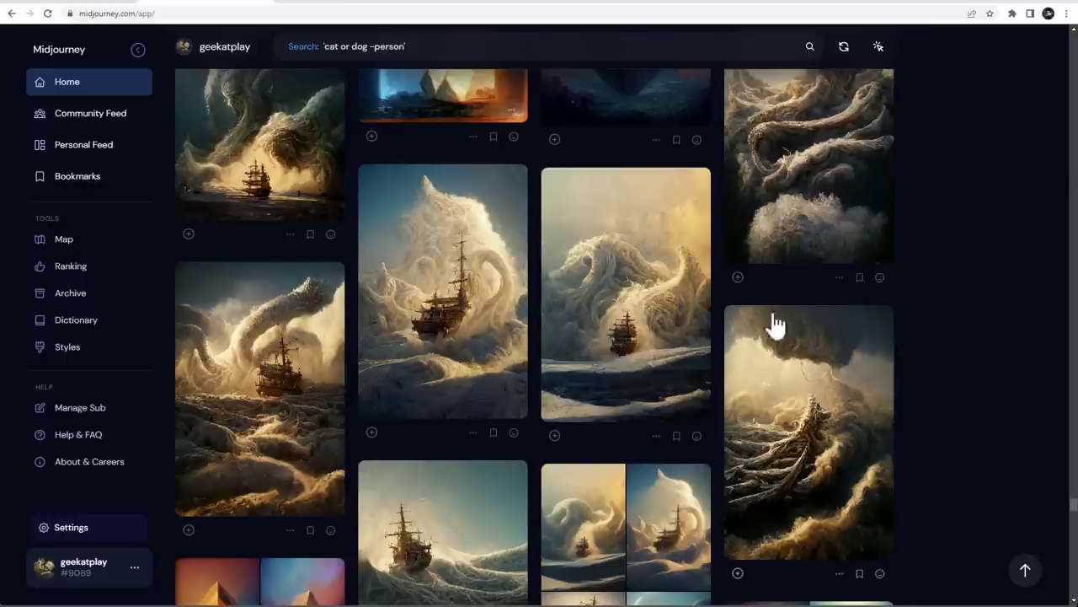
pyautogui.scroll(2, 725, 321)
pyautogui.scroll(-2, 814, 262)
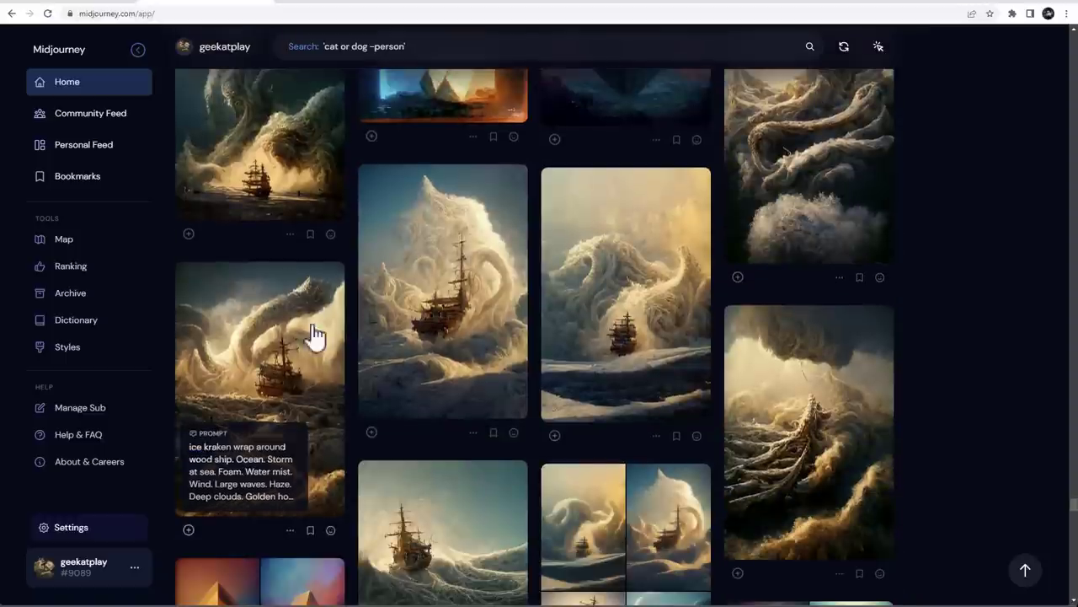
pyautogui.scroll(-8, 794, 449)
pyautogui.scroll(-9, 659, 434)
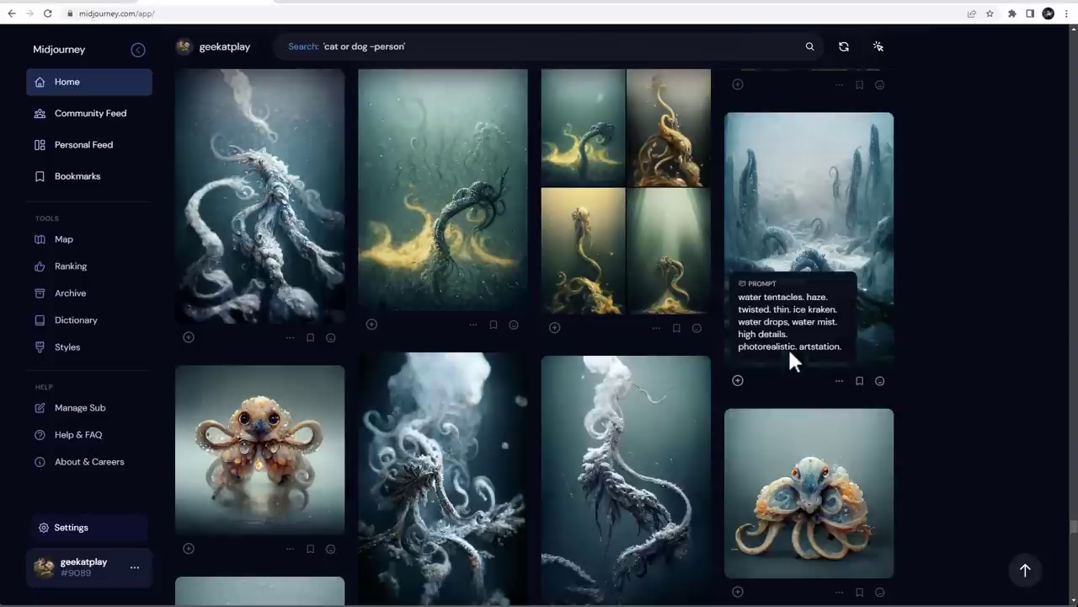
pyautogui.scroll(-12, 789, 353)
pyautogui.scroll(-10, 788, 349)
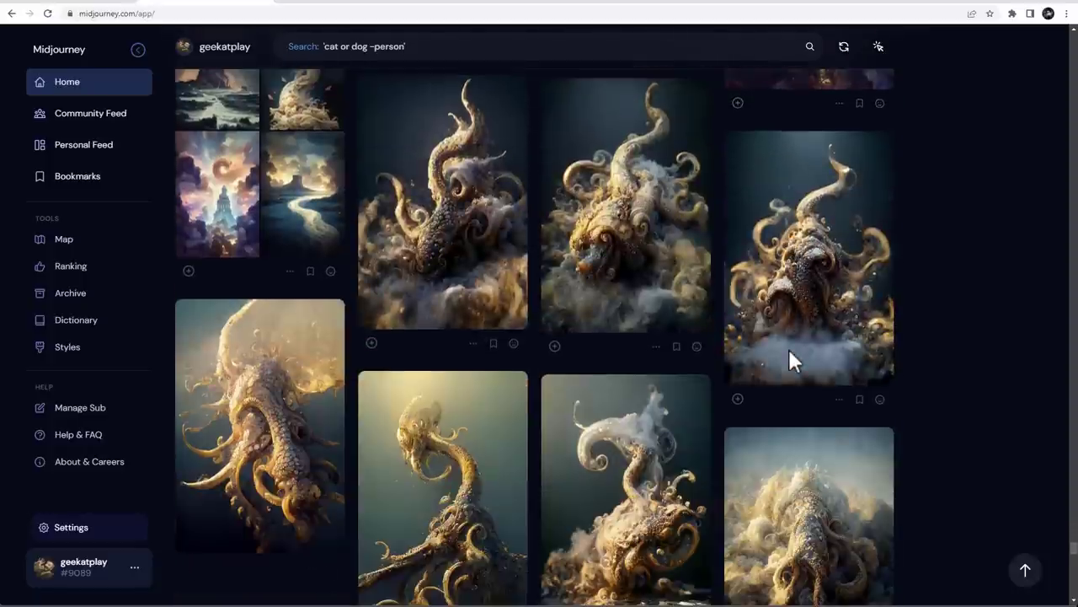
pyautogui.scroll(-10, 636, 470)
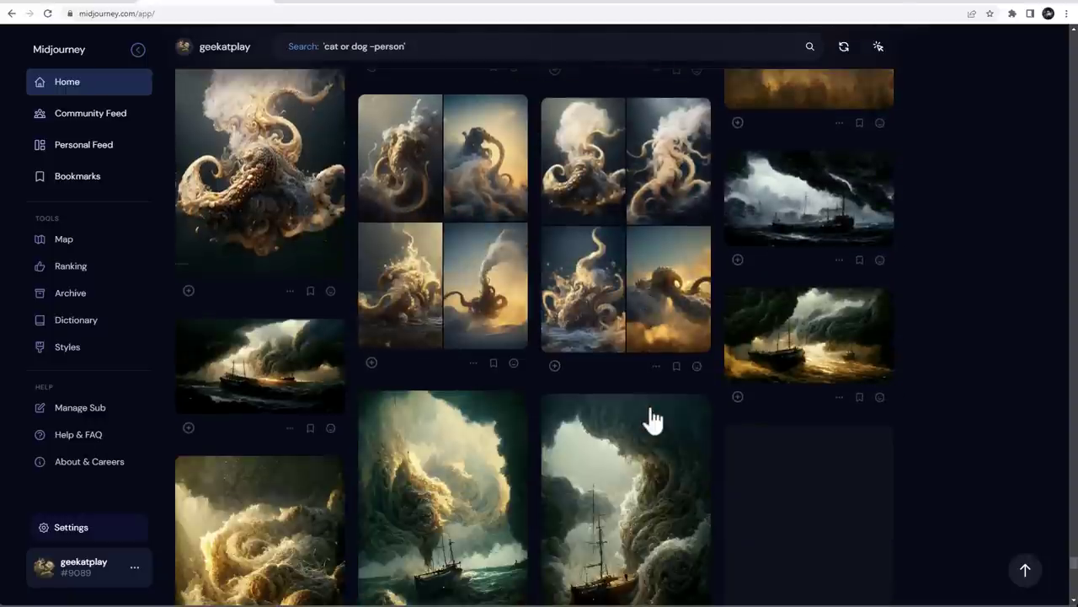
pyautogui.scroll(-3, 651, 417)
pyautogui.scroll(-3, 700, 410)
pyautogui.moveTo(786, 399)
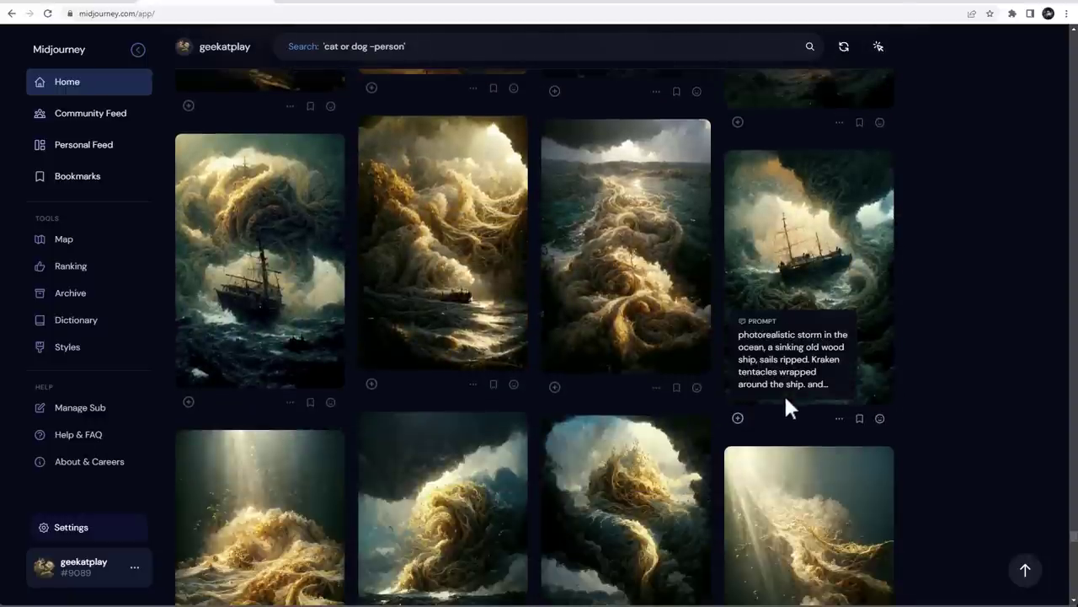
pyautogui.scroll(-1, 785, 352)
pyautogui.scroll(-10, 807, 360)
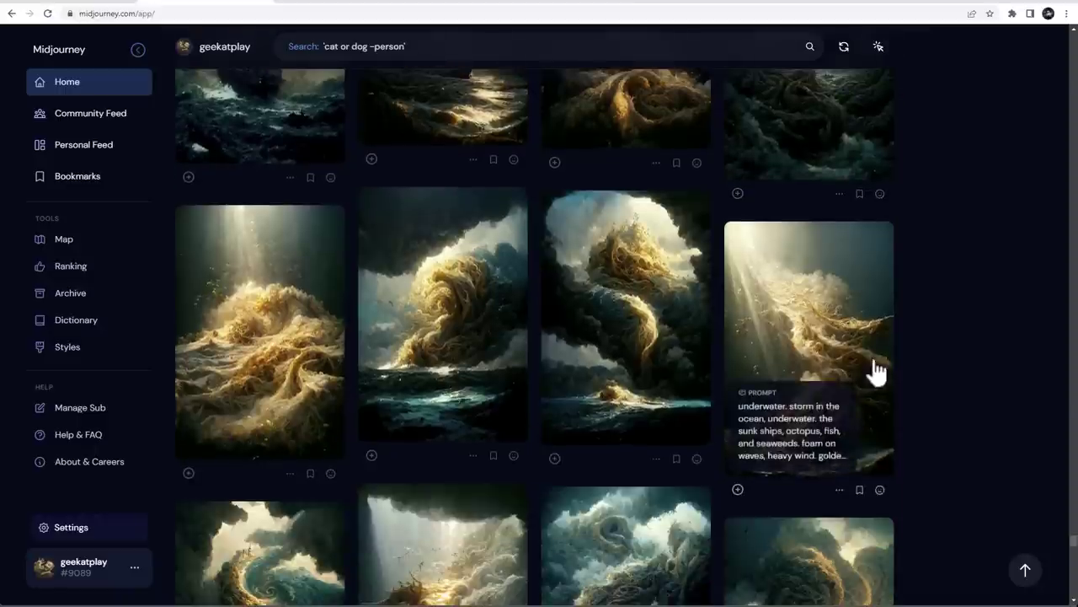
pyautogui.scroll(-8, 872, 354)
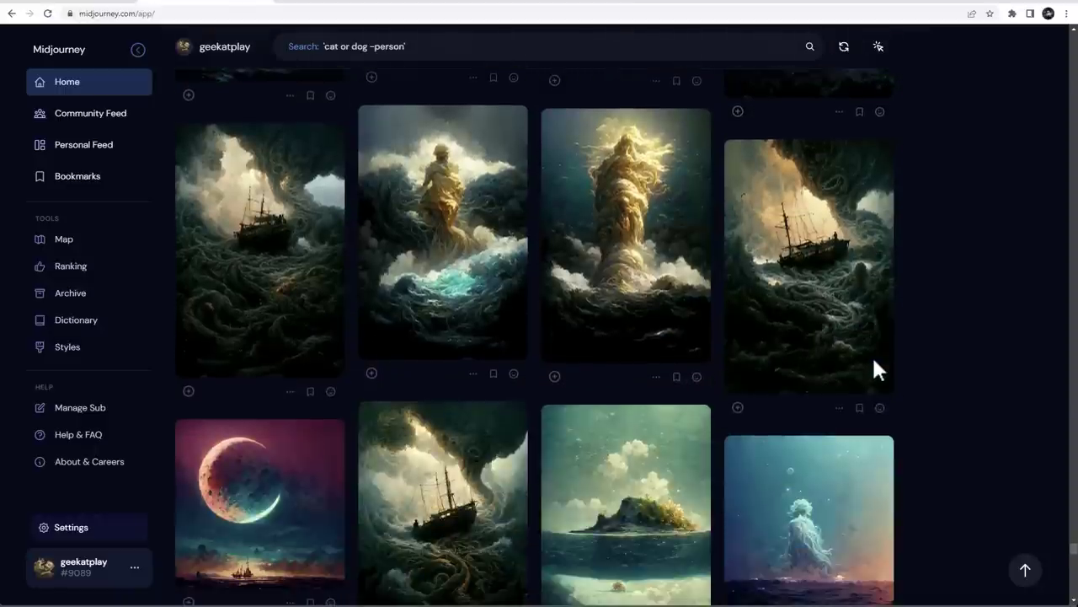
pyautogui.scroll(-3, 888, 360)
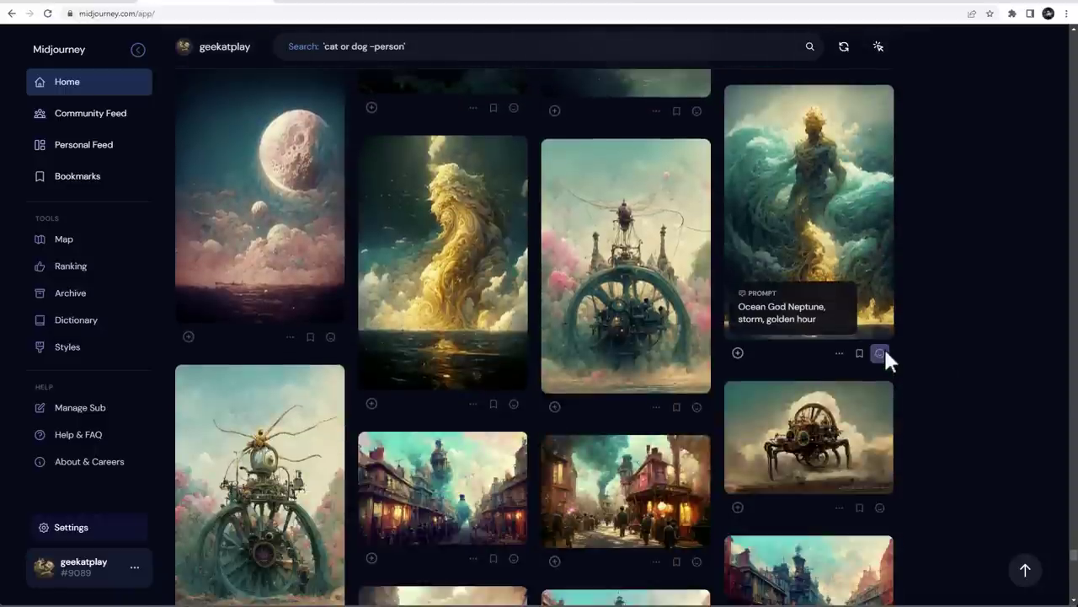
pyautogui.scroll(-5, 889, 361)
pyautogui.scroll(-3, 886, 352)
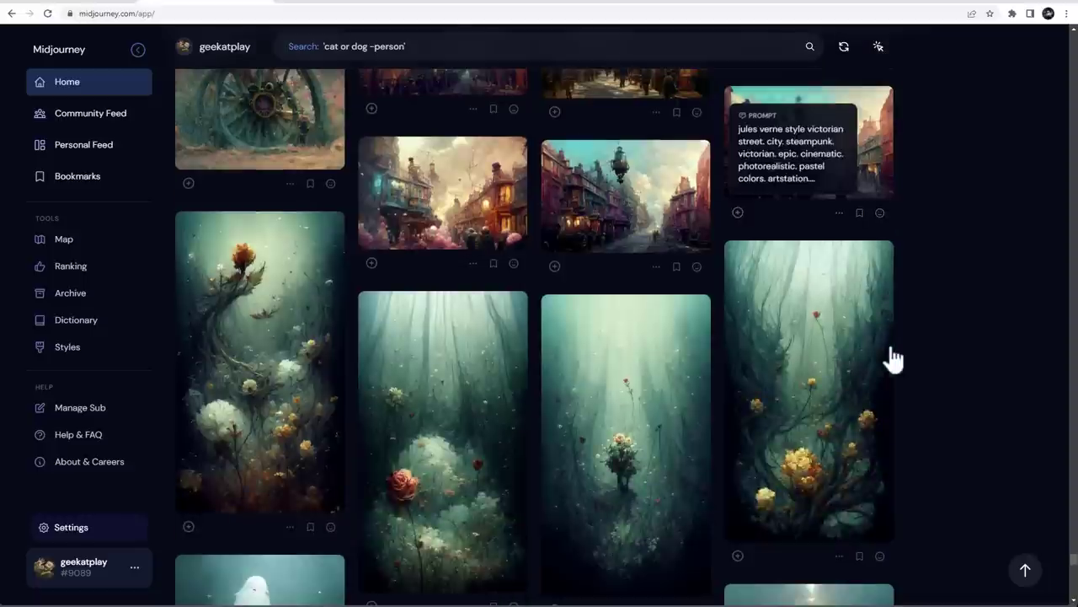
pyautogui.scroll(-3, 888, 351)
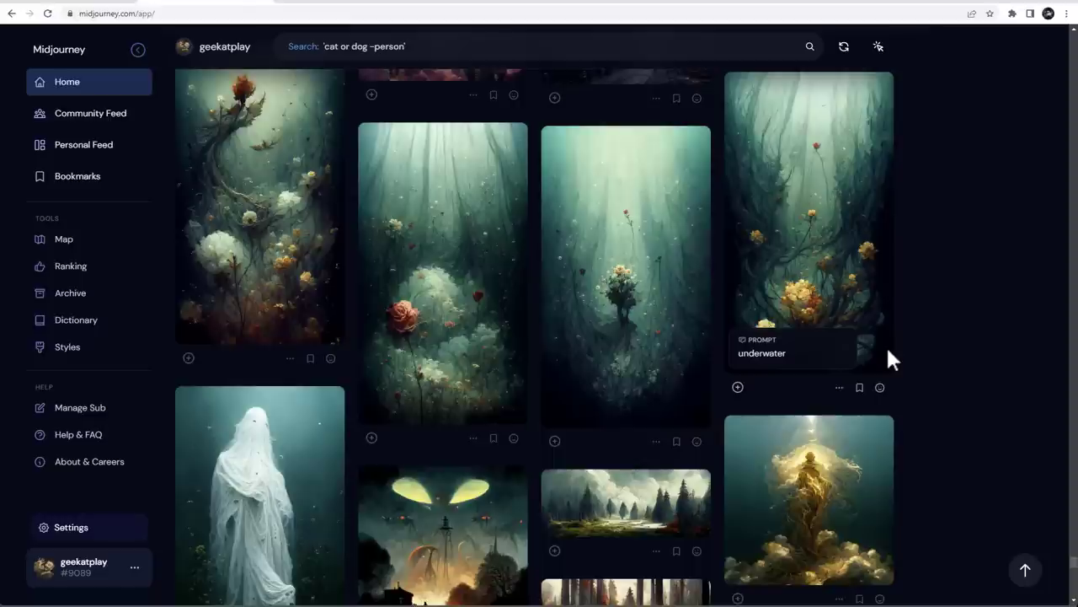
pyautogui.scroll(-3, 886, 352)
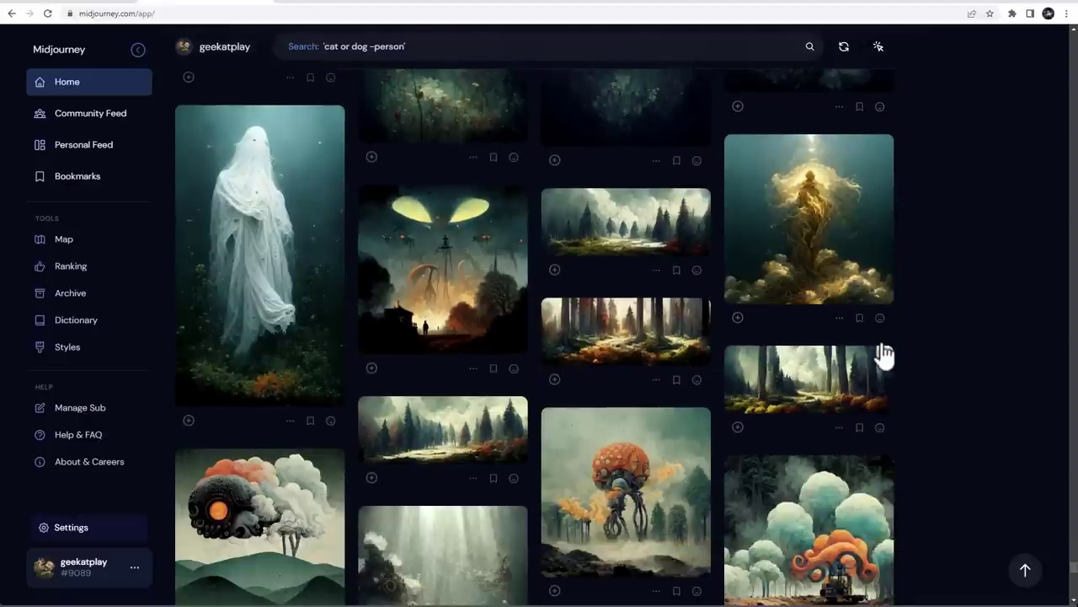
pyautogui.scroll(5, 883, 354)
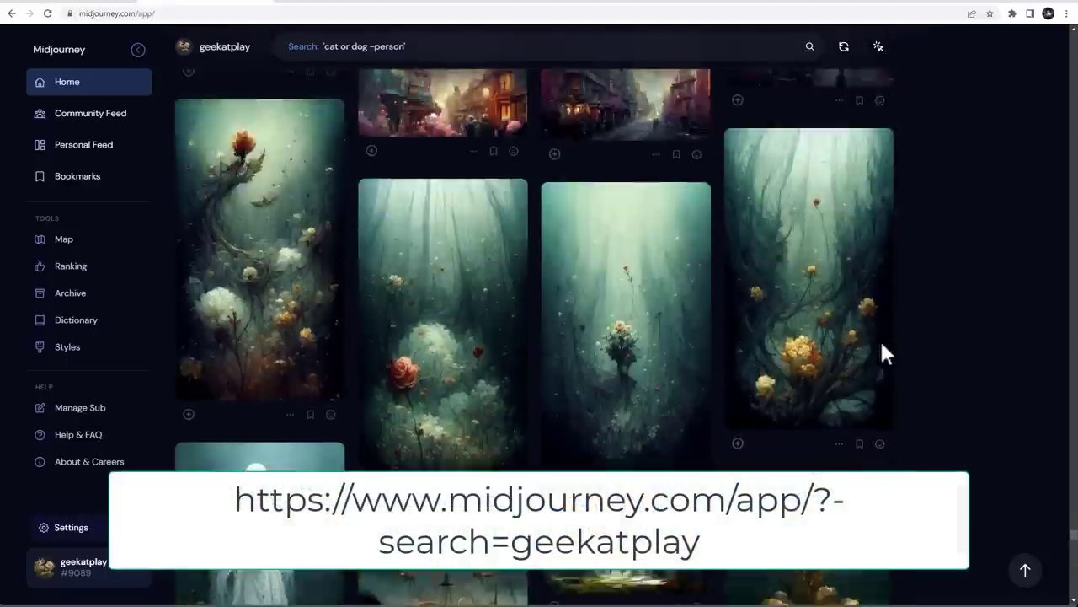
pyautogui.scroll(1, 883, 354)
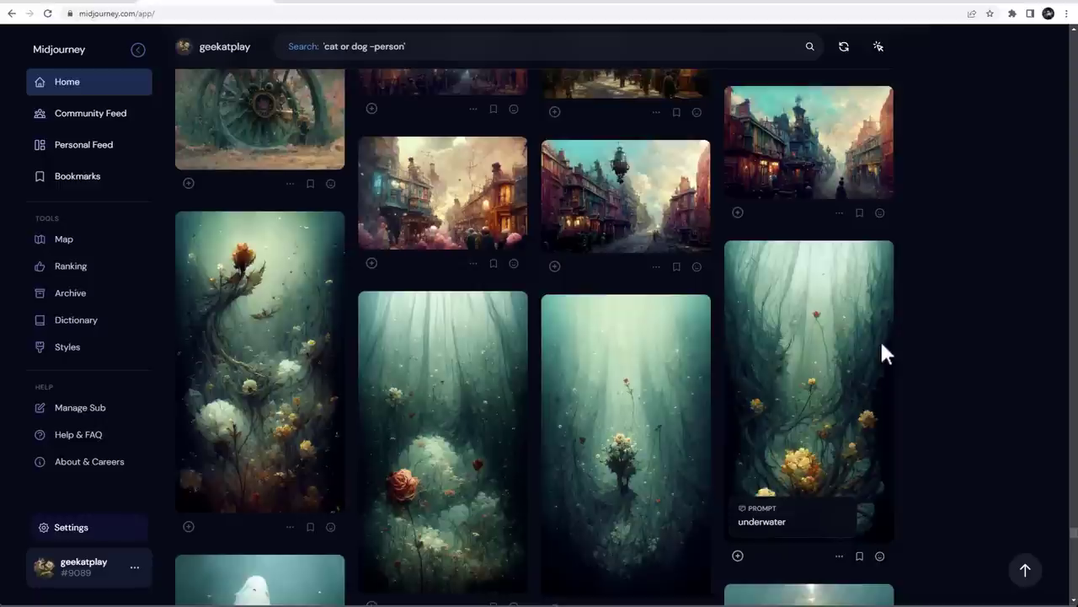
pyautogui.scroll(10, 704, 342)
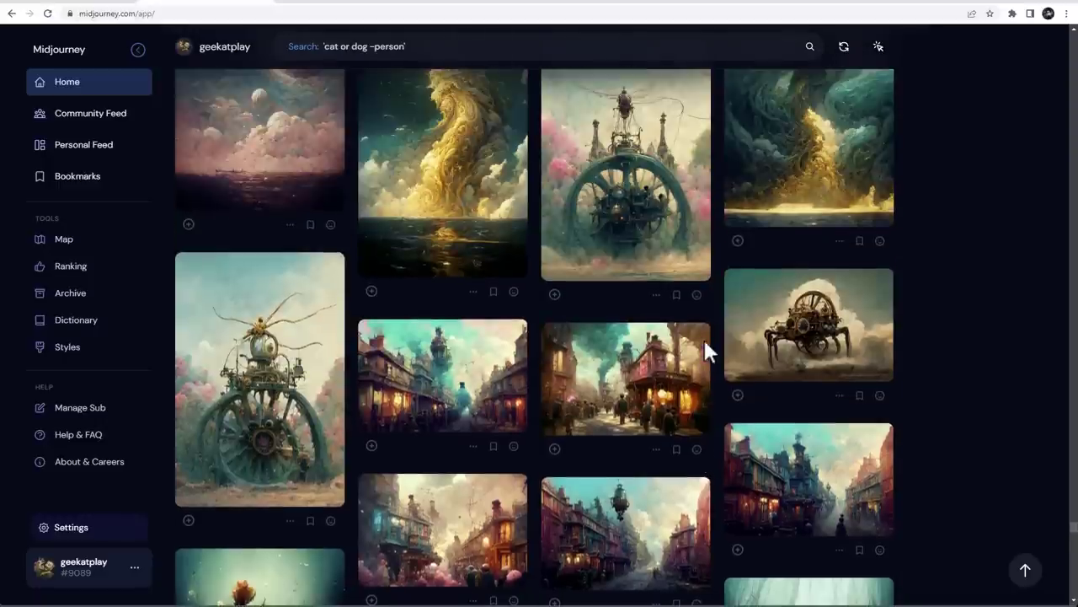
pyautogui.scroll(2, 706, 352)
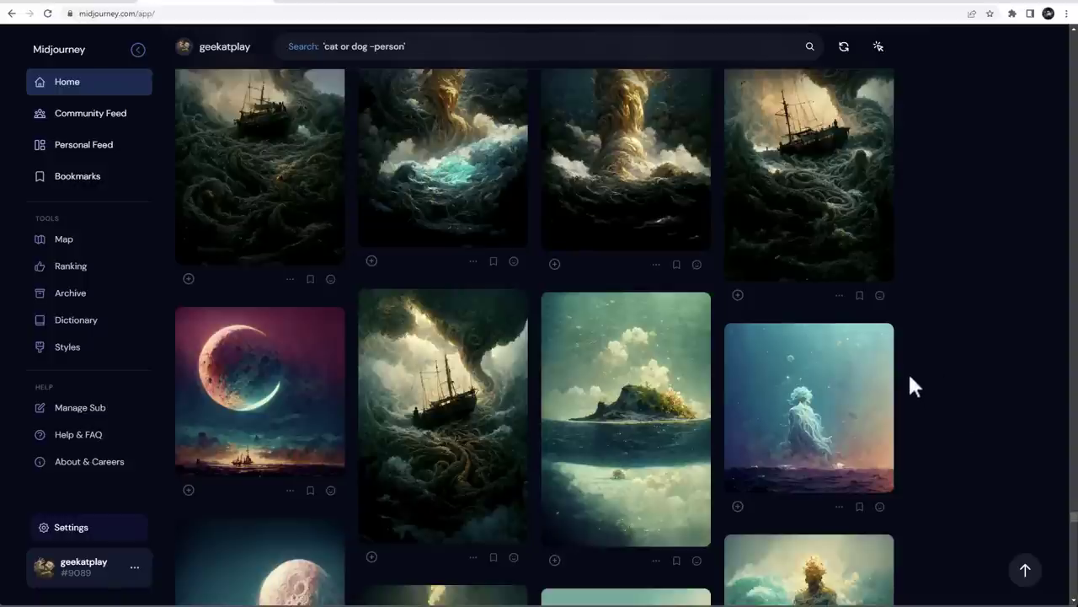
pyautogui.scroll(3, 909, 372)
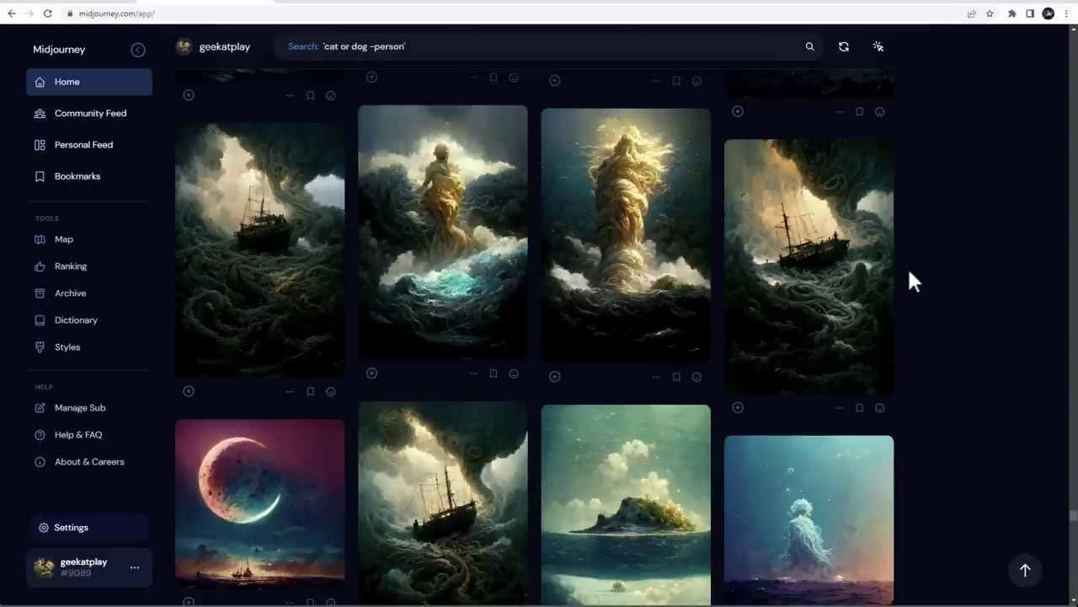
pyautogui.scroll(3, 909, 272)
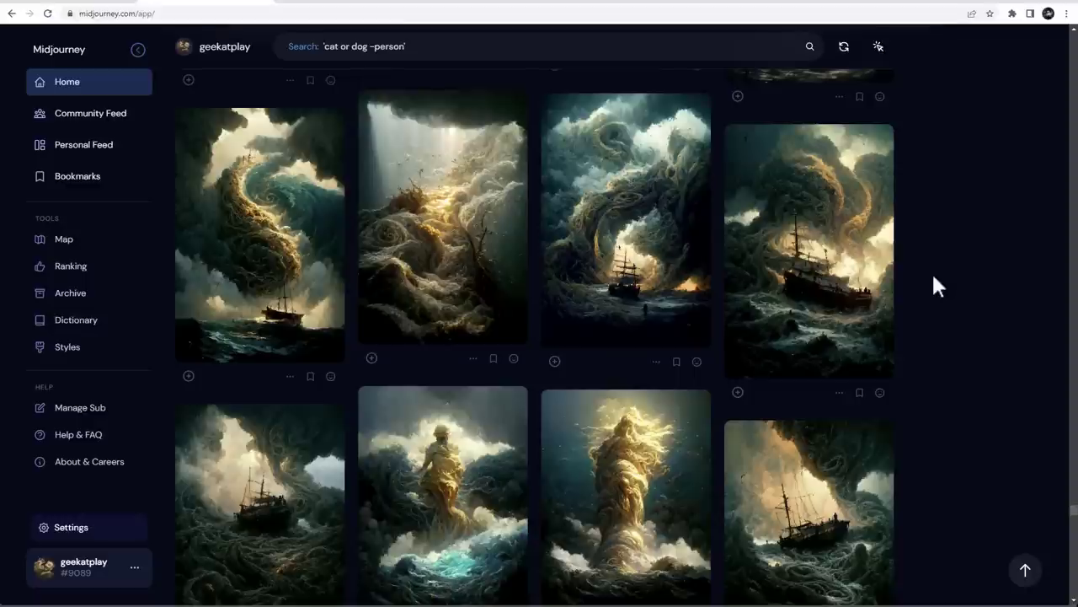